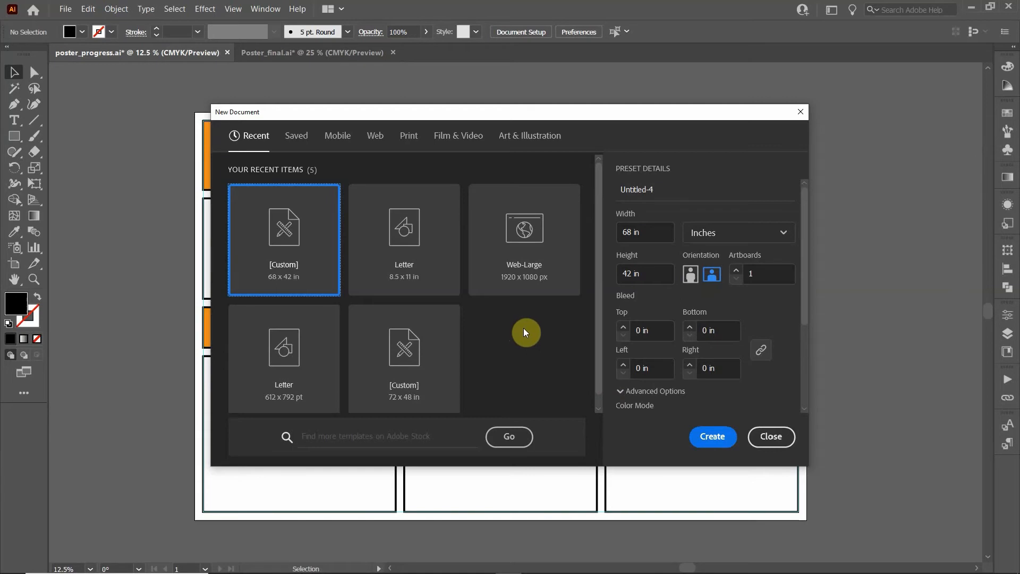
Create a Print document in inches, 68 in wide by 42 in high, landscape
{"action": "left_click", "coordinate": [409, 136]}
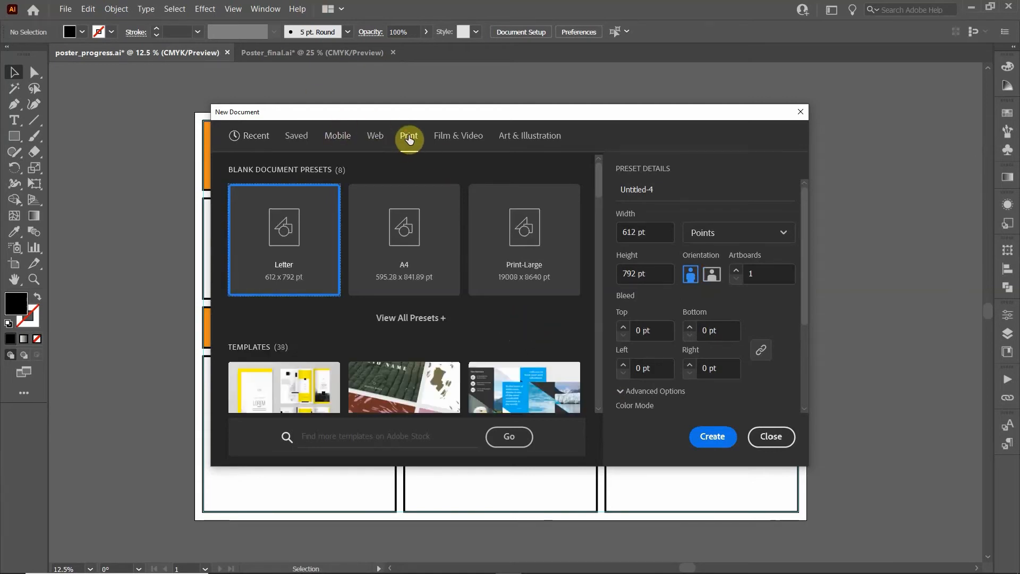
{"action": "left_click", "coordinate": [781, 234]}
{"action": "left_click", "coordinate": [747, 323]}
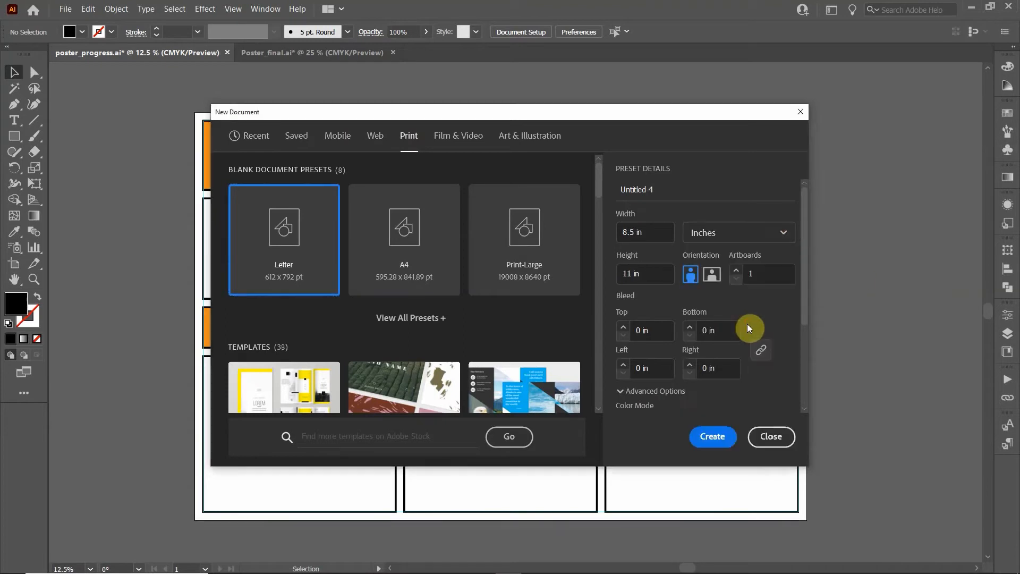
{"action": "left_click", "coordinate": [645, 232]}
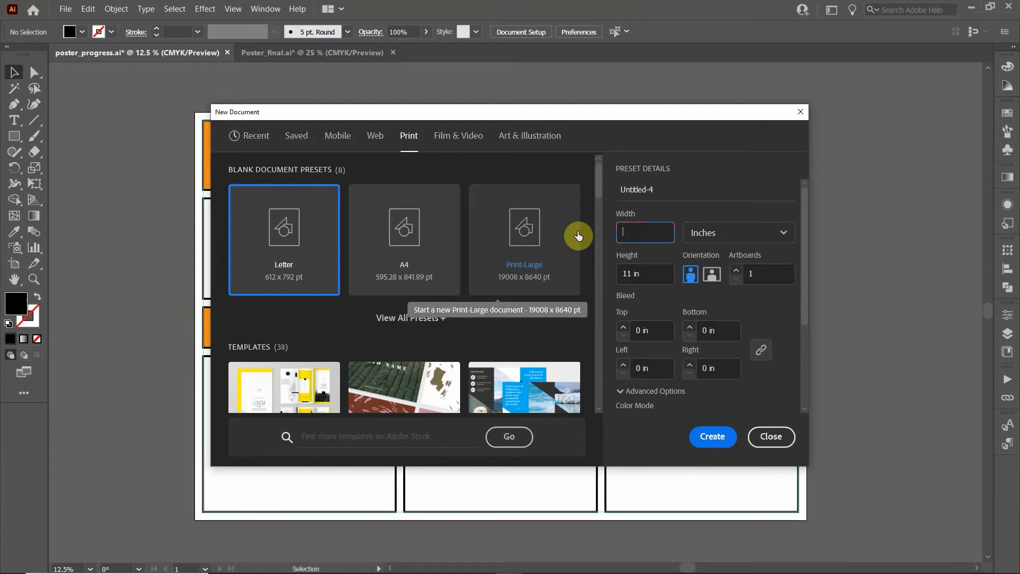
{"action": "type", "text": "68"}
{"action": "left_click", "coordinate": [643, 279]}
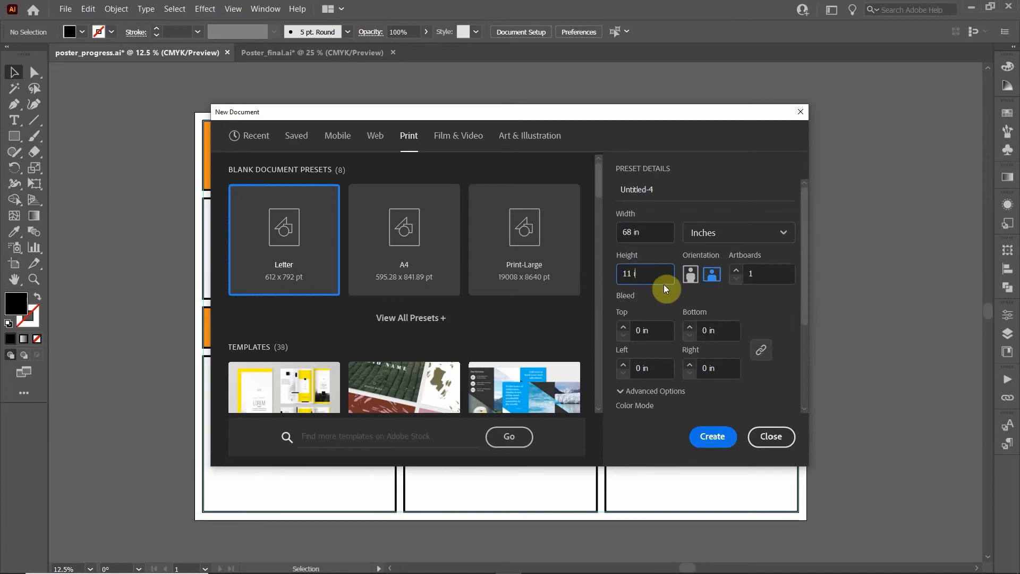
{"action": "key", "text": "BackSpace"}
{"action": "key", "text": "BackSpace"}
{"action": "key", "text": "BackSpace"}
{"action": "key", "text": "BackSpace"}
{"action": "key", "text": "BackSpace"}
{"action": "type", "text": "42"}
{"action": "left_click", "coordinate": [642, 237]}
{"action": "left_click", "coordinate": [718, 440]}
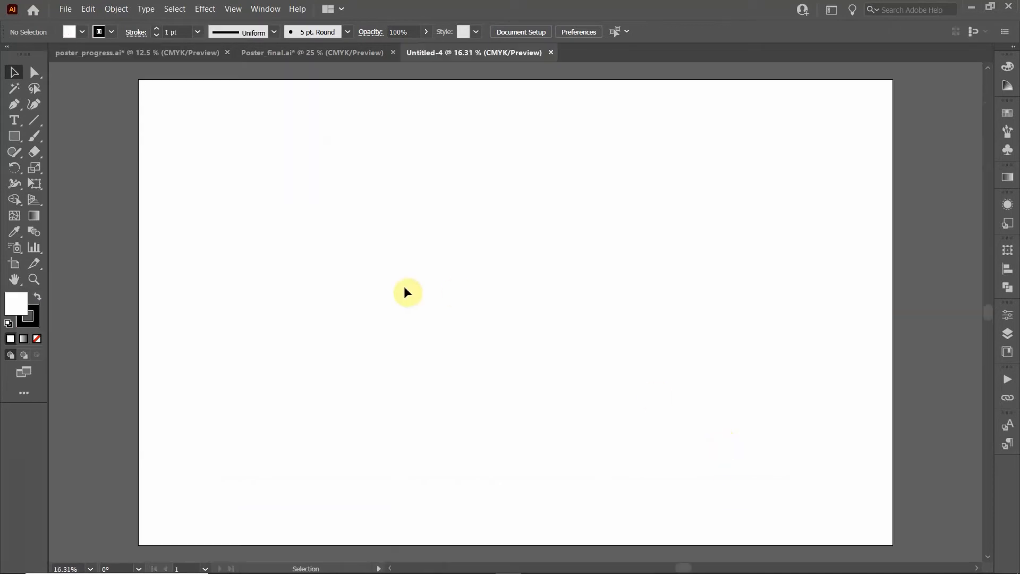
Draw a rectangle covering the whole artboard and fill it orange
{"action": "left_click", "coordinate": [14, 136]}
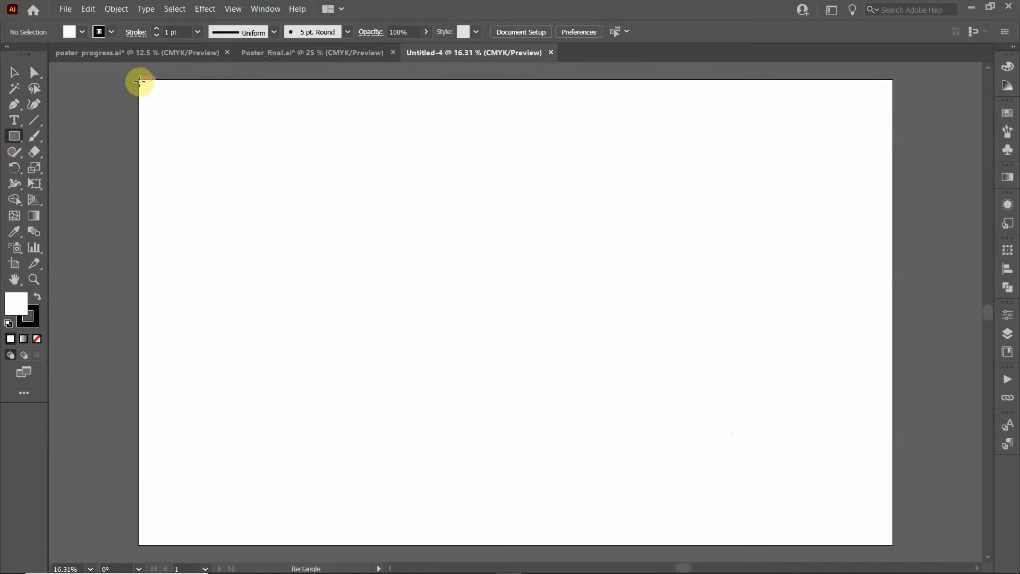
{"action": "left_click_drag", "start_coordinate": [138, 79], "coordinate": [893, 546]}
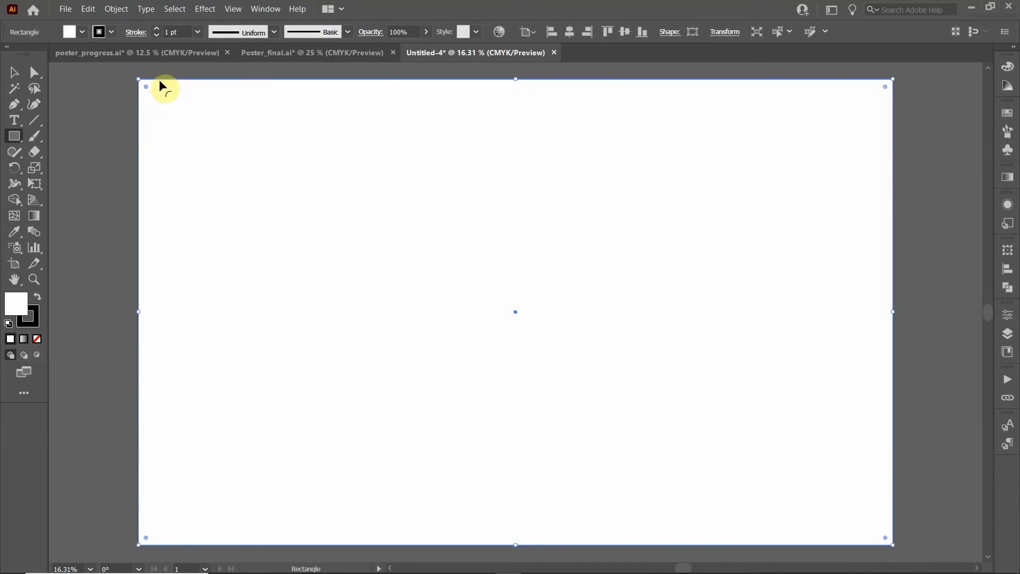
{"action": "left_click", "coordinate": [83, 34]}
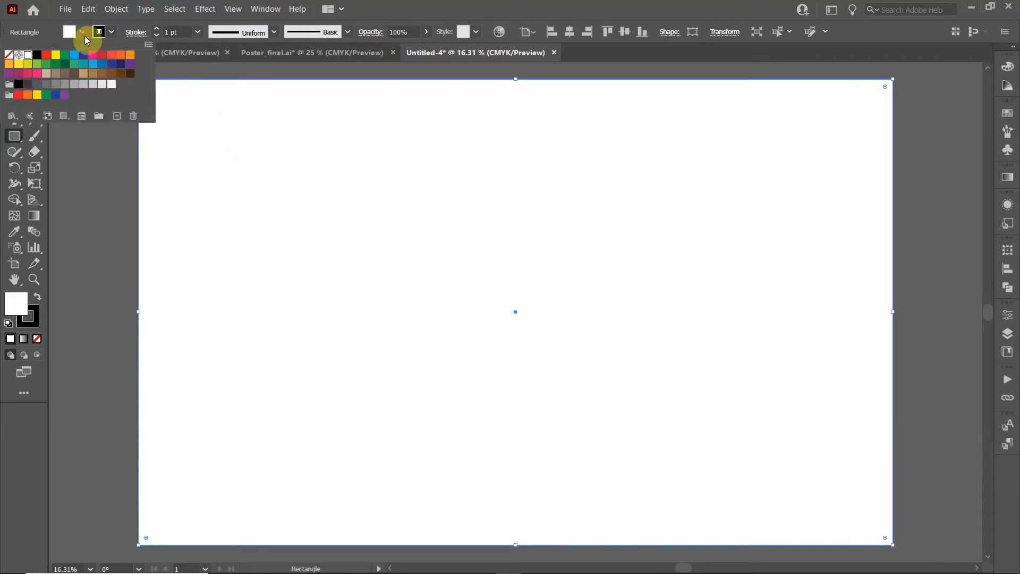
{"action": "left_click", "coordinate": [131, 54]}
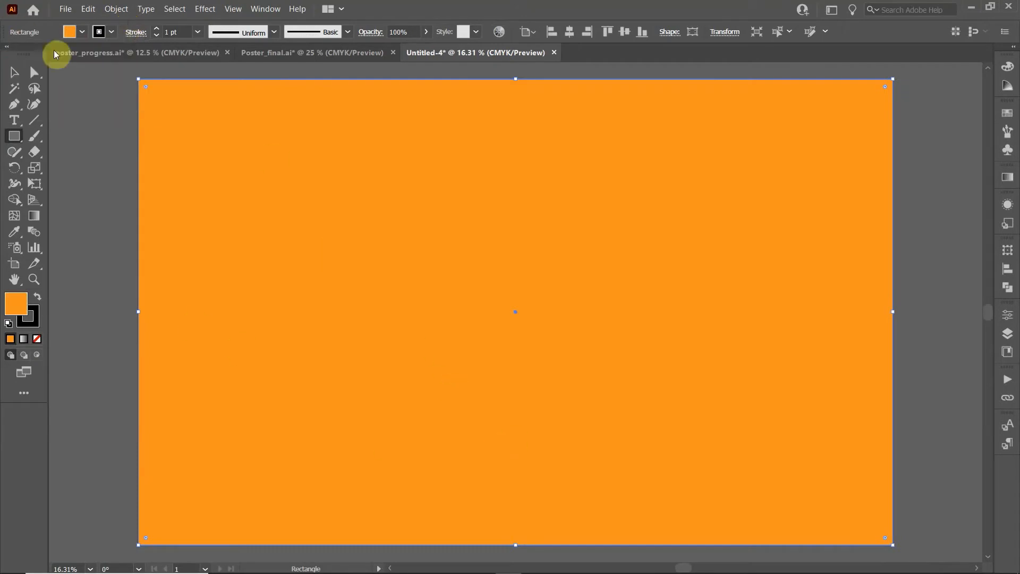
Offset the rectangle's path by -1 in to create an inset copy
{"action": "left_click", "coordinate": [112, 9]}
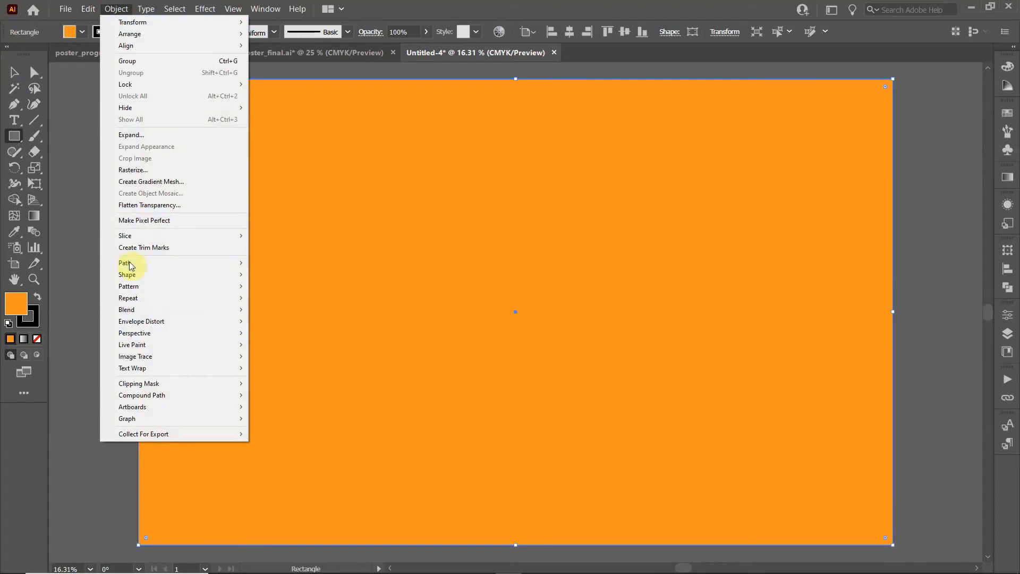
{"action": "mouse_move", "coordinate": [239, 263]}
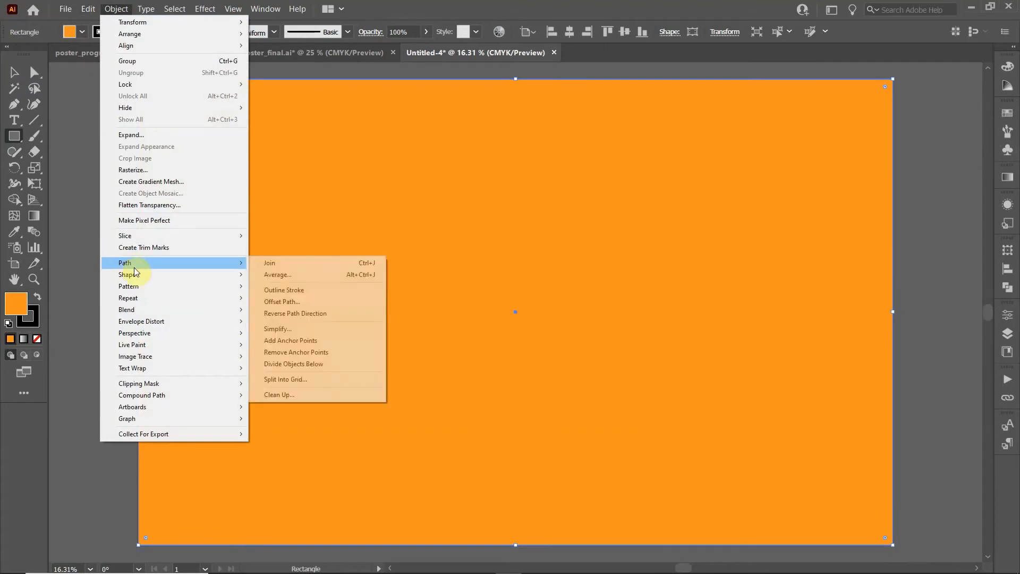
{"action": "left_click", "coordinate": [302, 303]}
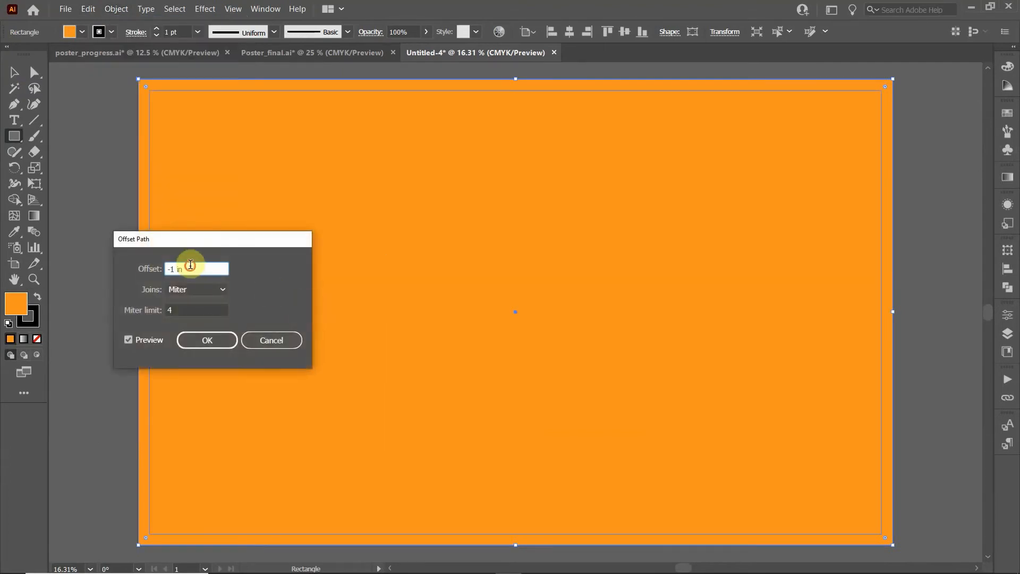
{"action": "type", "text": "-1"}
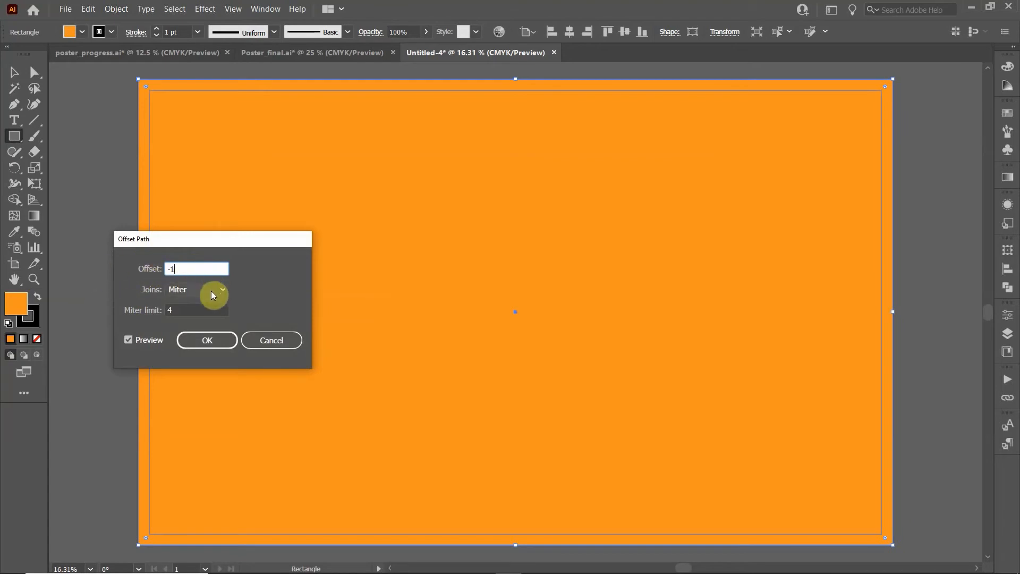
{"action": "key", "text": "Return"}
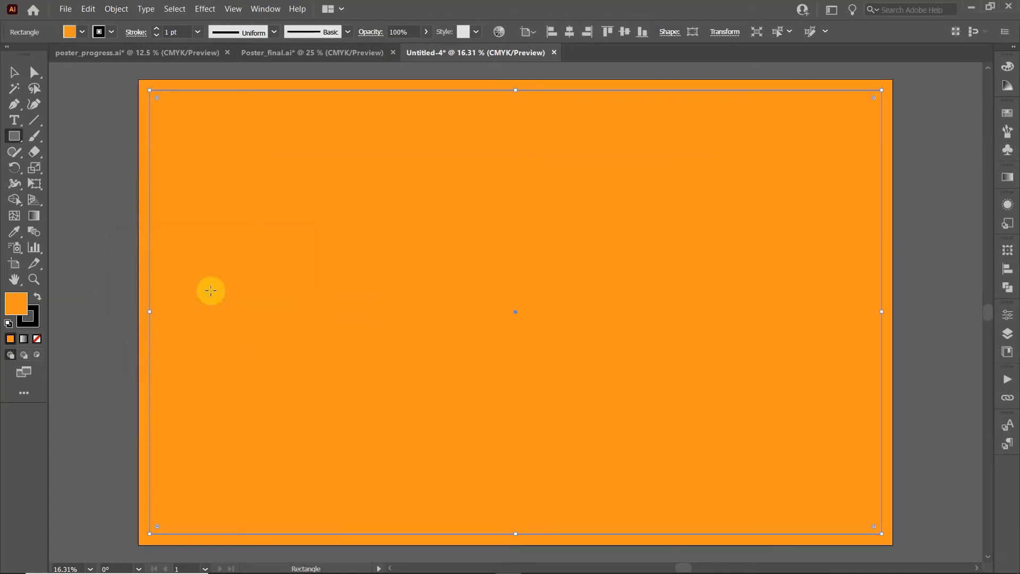
Delete the outer orange rectangle
{"action": "left_click", "coordinate": [12, 74]}
{"action": "left_click", "coordinate": [178, 86]}
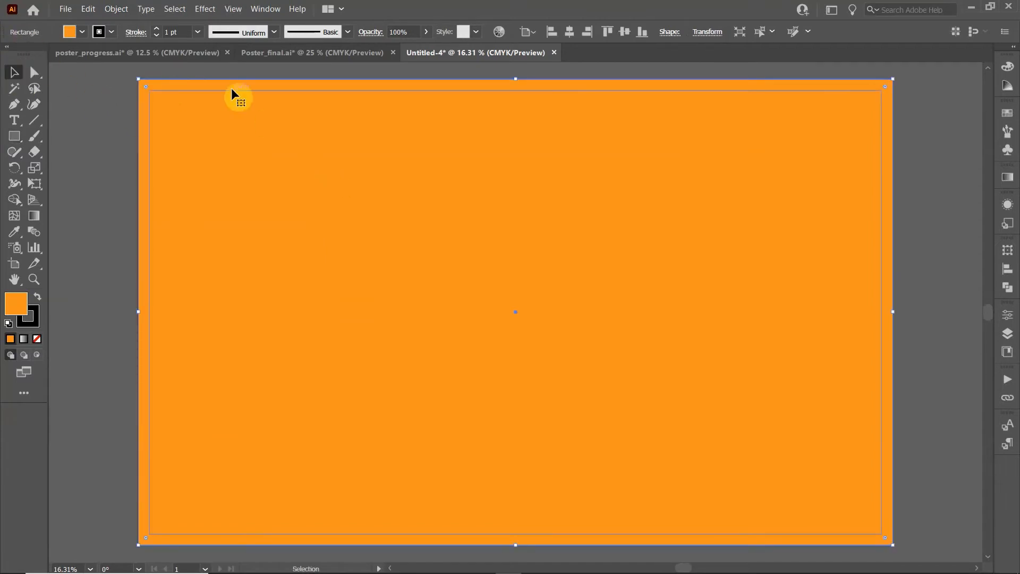
{"action": "key", "text": "Delete"}
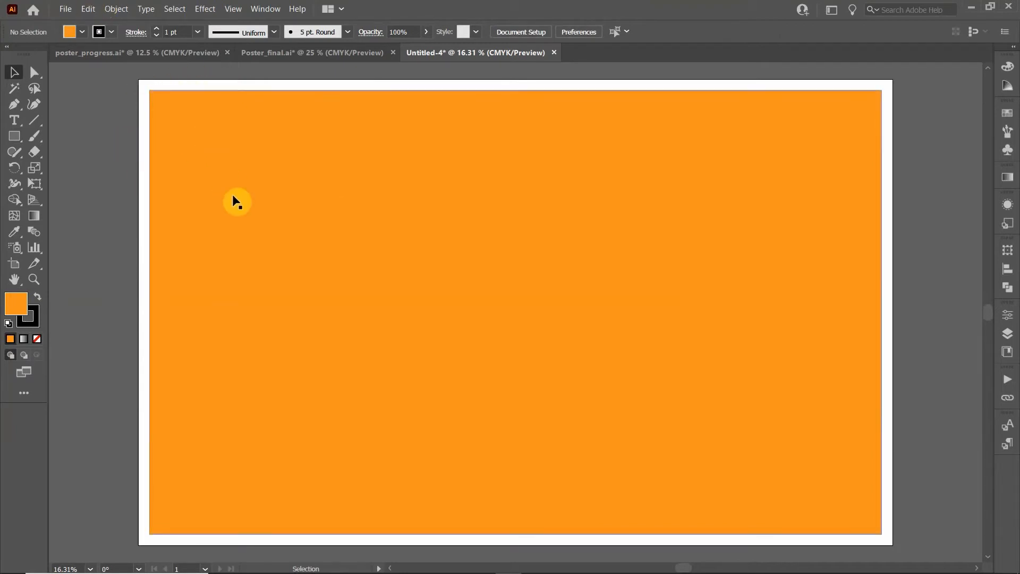
Shrink the inset rectangle into a top header strip with an 8 pt stroke
{"action": "left_click", "coordinate": [247, 198]}
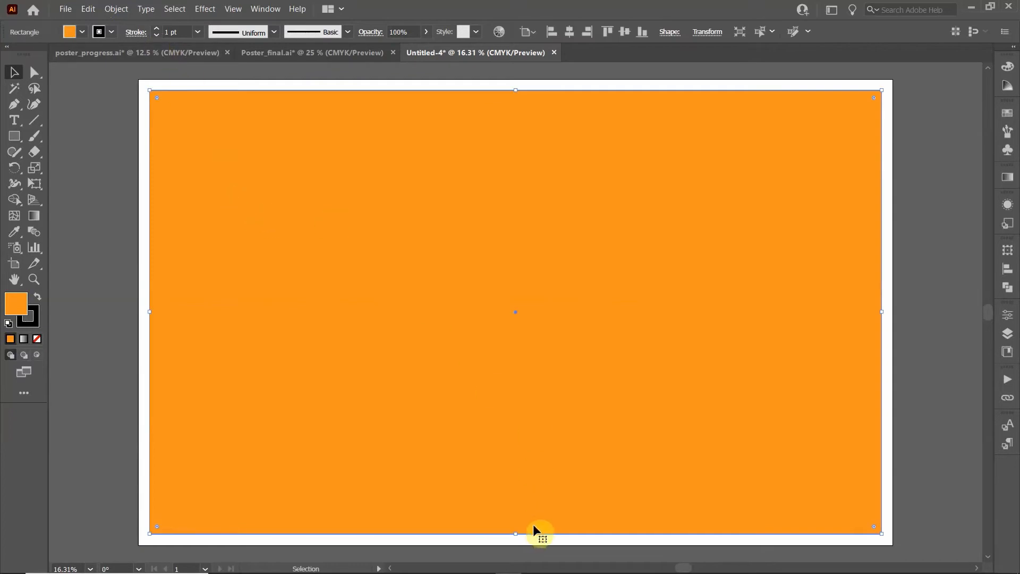
{"action": "mouse_move", "coordinate": [516, 533]}
{"action": "left_mouse_down"}
{"action": "mouse_move", "coordinate": [494, 360]}
{"action": "mouse_move", "coordinate": [492, 157]}
{"action": "mouse_move", "coordinate": [498, 165]}
{"action": "left_mouse_up"}
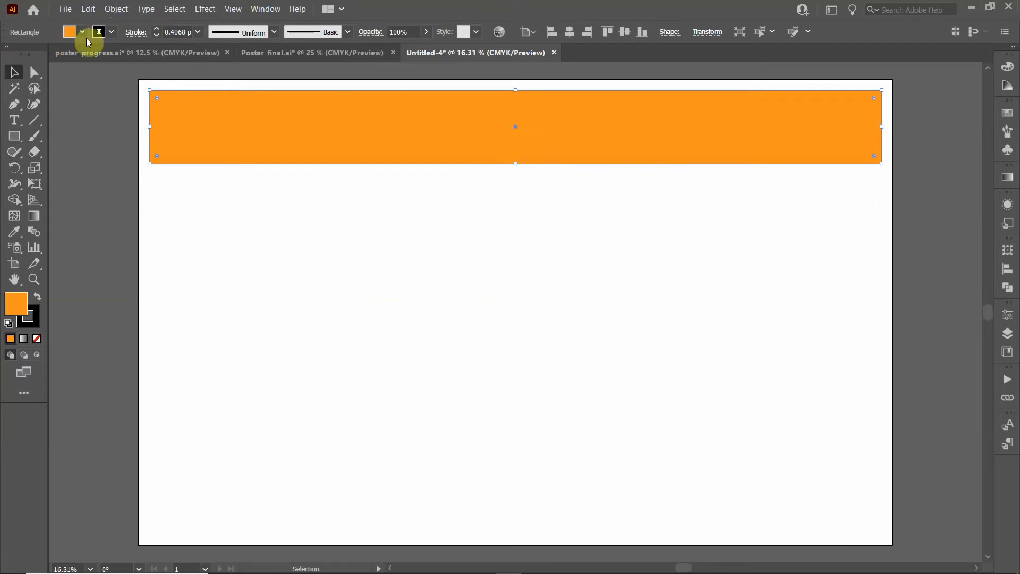
{"action": "left_click", "coordinate": [158, 28]}
{"action": "left_click", "coordinate": [157, 28]}
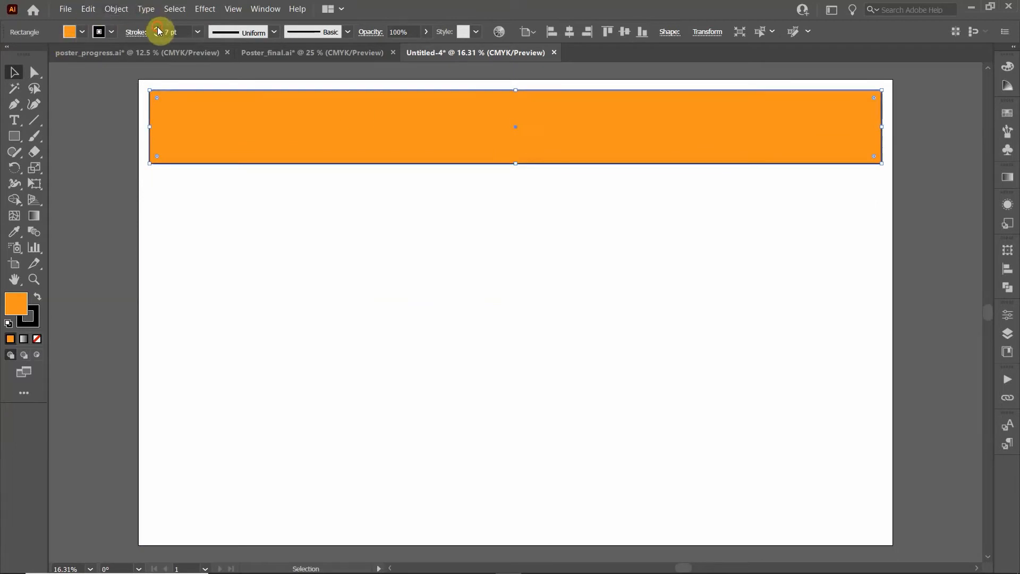
{"action": "left_click", "coordinate": [157, 28]}
{"action": "left_click", "coordinate": [126, 169]}
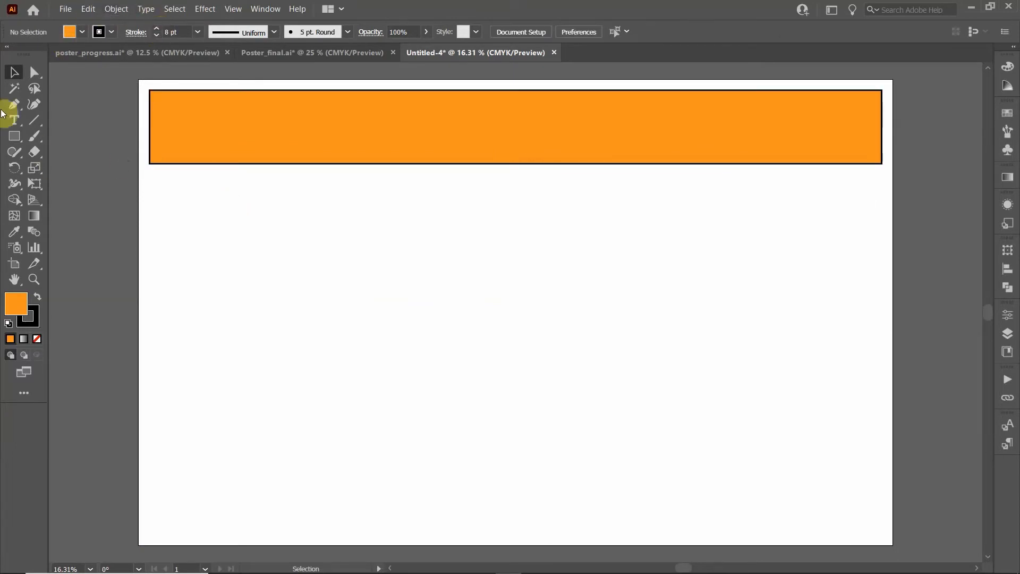
{"action": "left_click", "coordinate": [14, 139]}
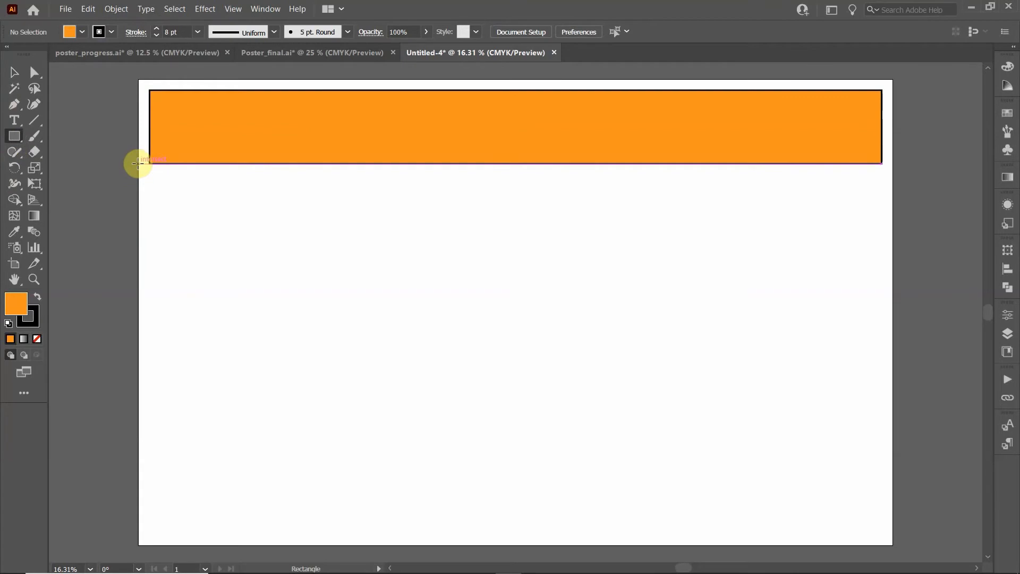
Draw a rectangle filling the page below the header and offset an inset copy
{"action": "left_click_drag", "start_coordinate": [137, 163], "coordinate": [894, 543]}
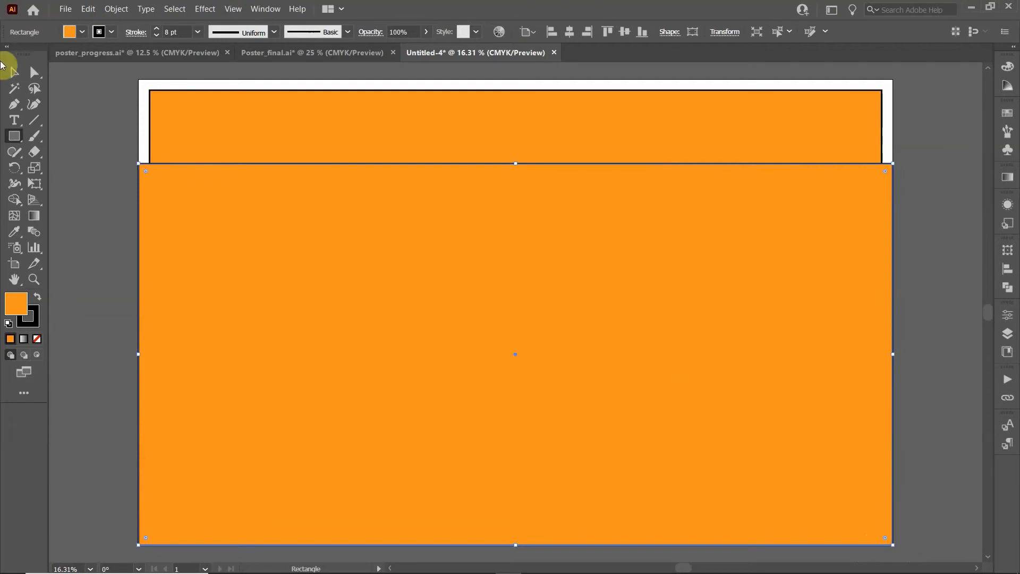
{"action": "left_click", "coordinate": [116, 9]}
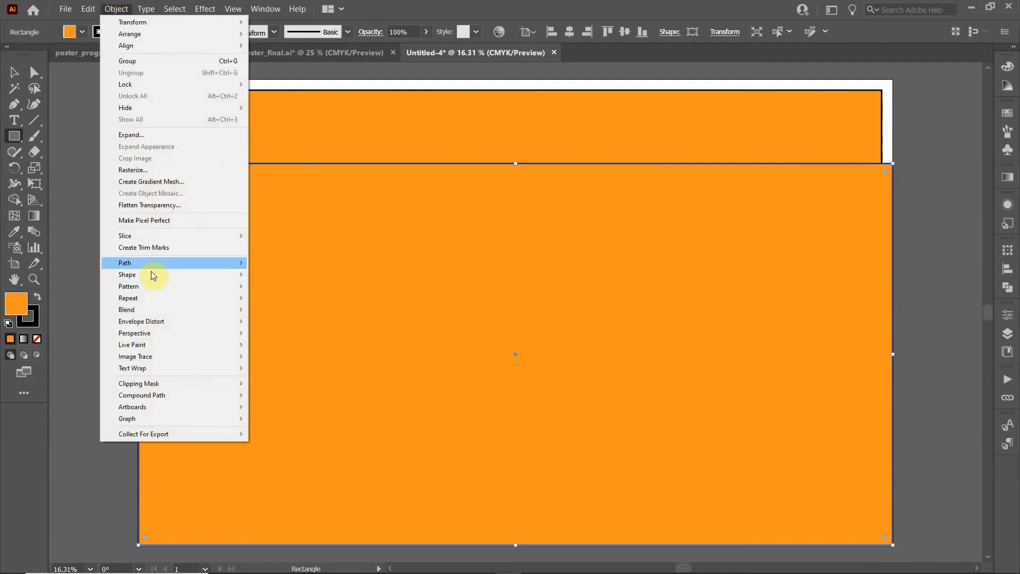
{"action": "mouse_move", "coordinate": [150, 263]}
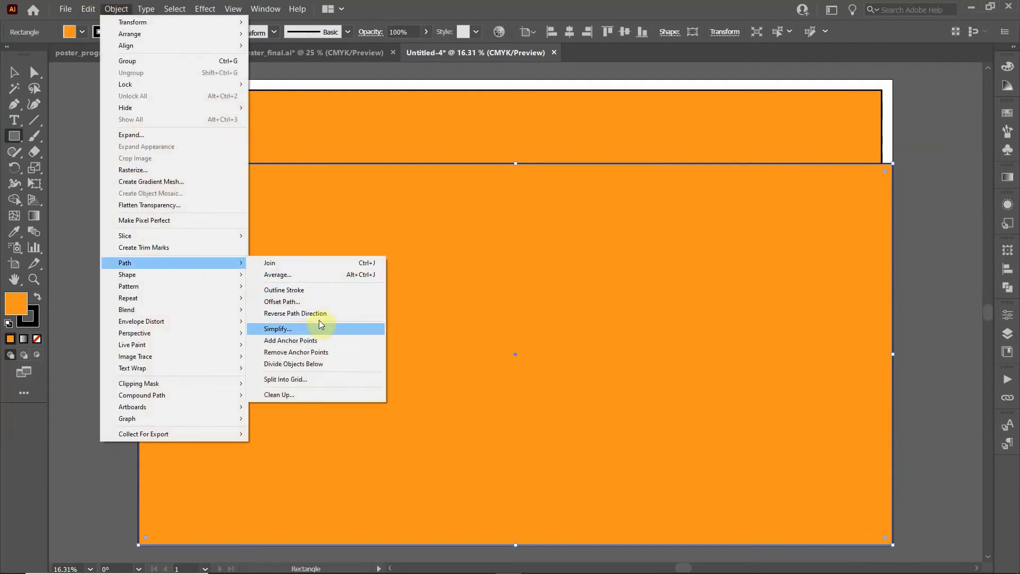
{"action": "left_click", "coordinate": [317, 300]}
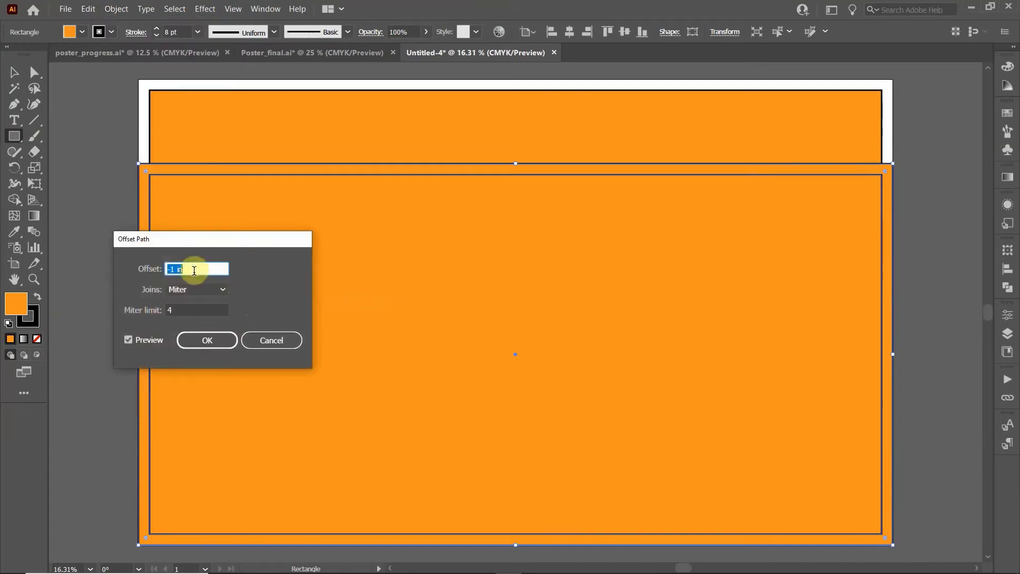
{"action": "left_click", "coordinate": [207, 340]}
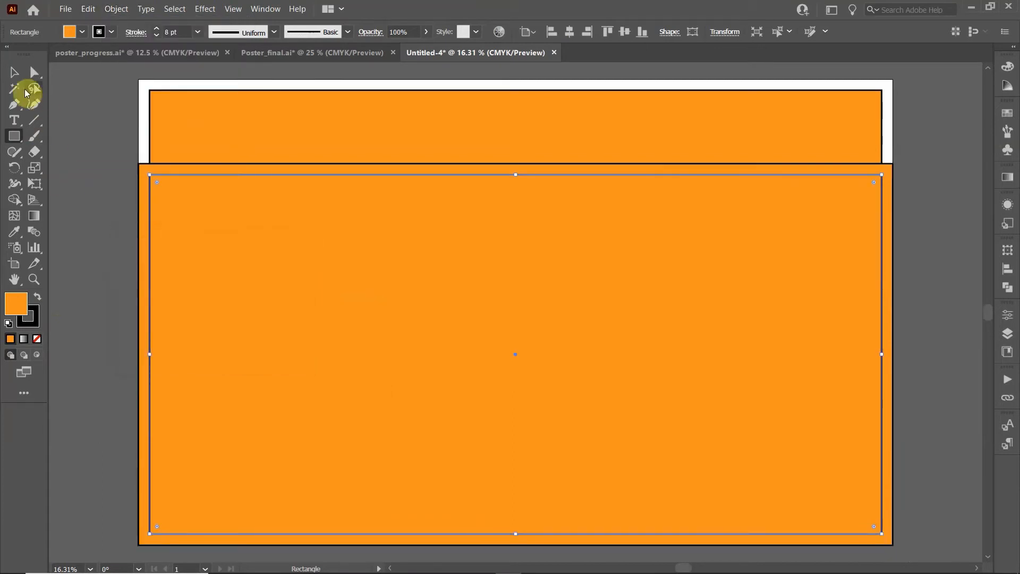
Delete the outer rectangle and select the remaining inset lower panel
{"action": "left_click", "coordinate": [14, 72]}
{"action": "left_click", "coordinate": [140, 178]}
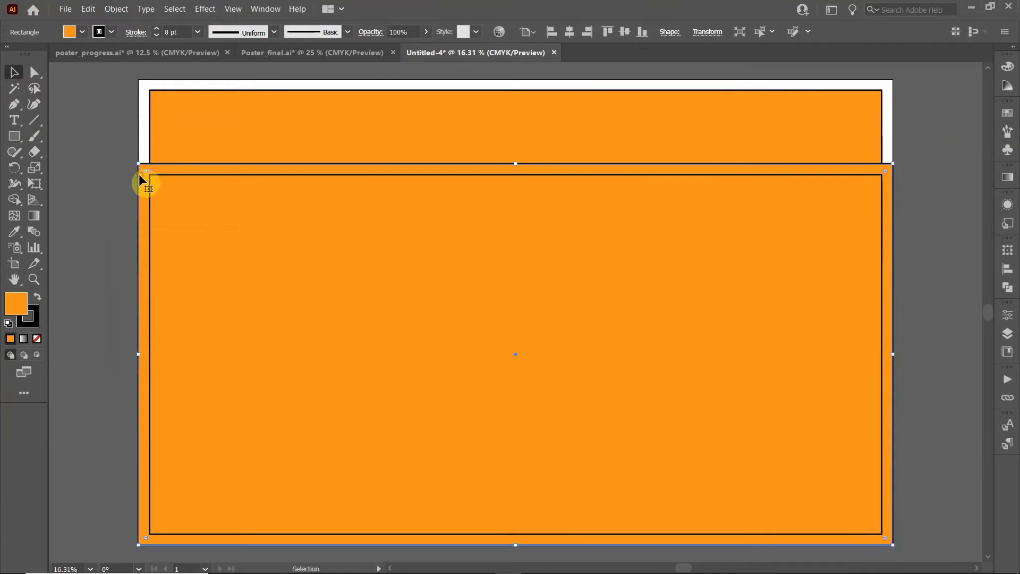
{"action": "key", "text": "Delete"}
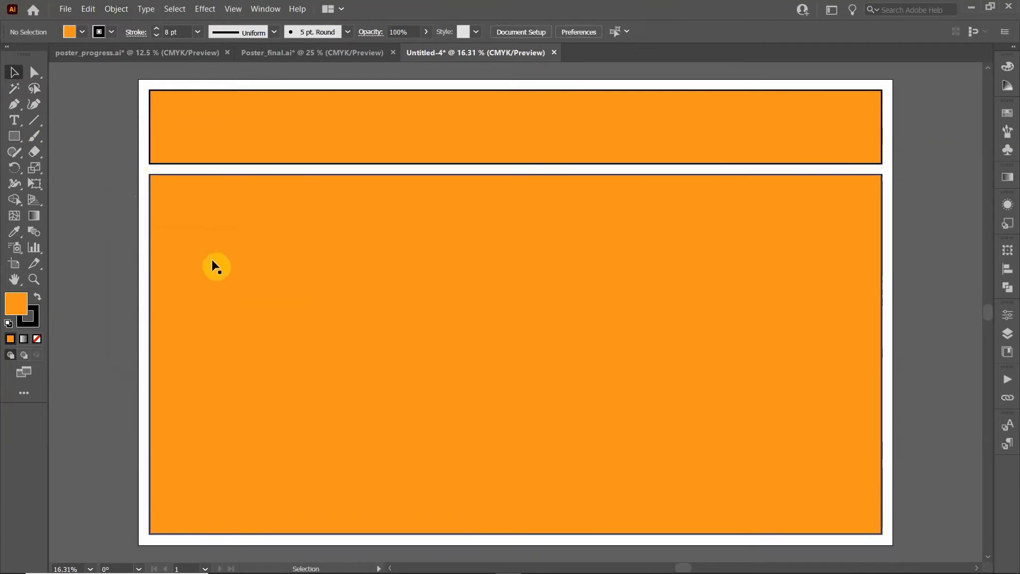
{"action": "left_click", "coordinate": [291, 302]}
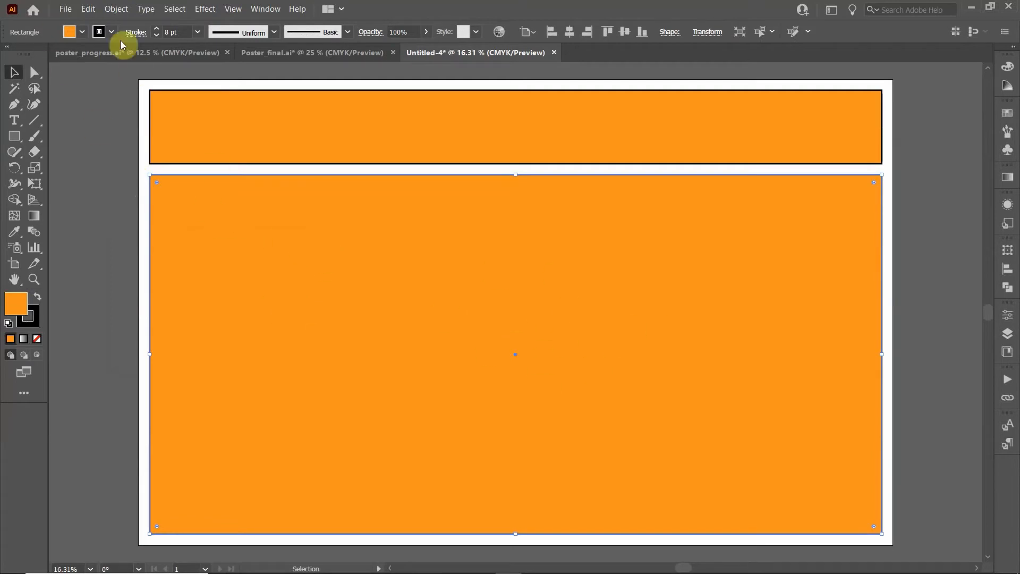
Split the lower panel into a grid of 3 columns with a 1 in gutter
{"action": "left_click", "coordinate": [112, 9]}
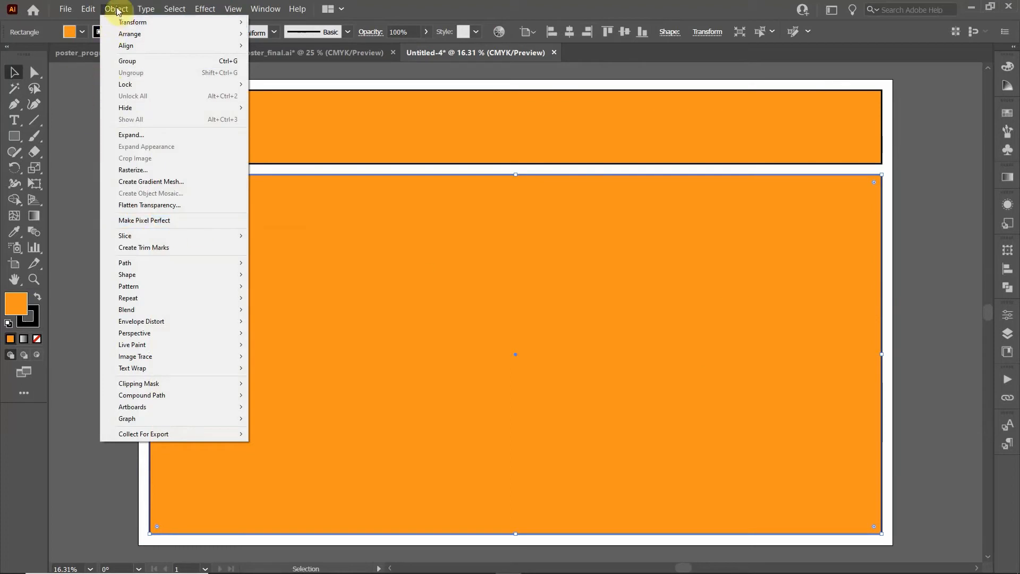
{"action": "mouse_move", "coordinate": [136, 265]}
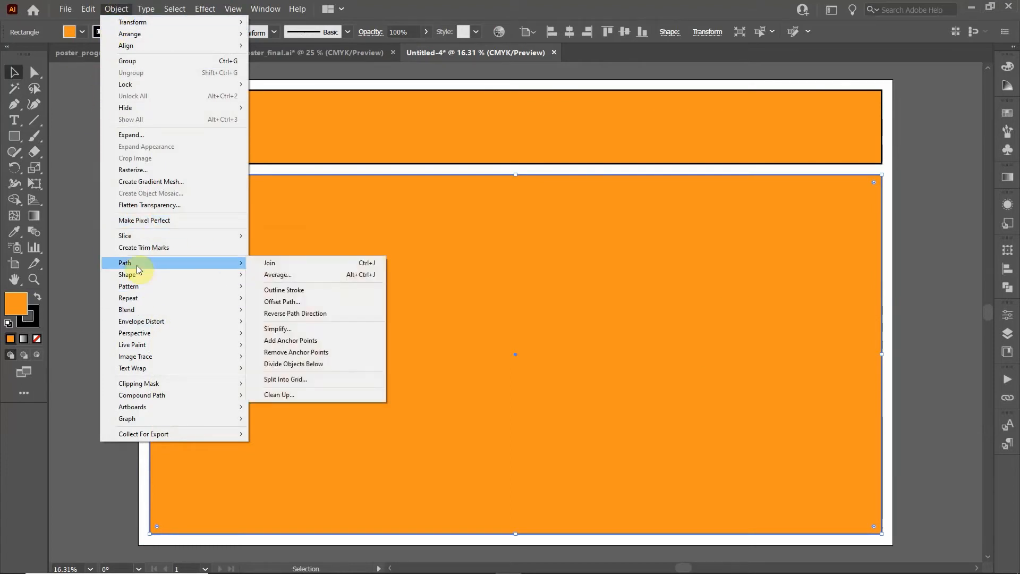
{"action": "left_click", "coordinate": [307, 377]}
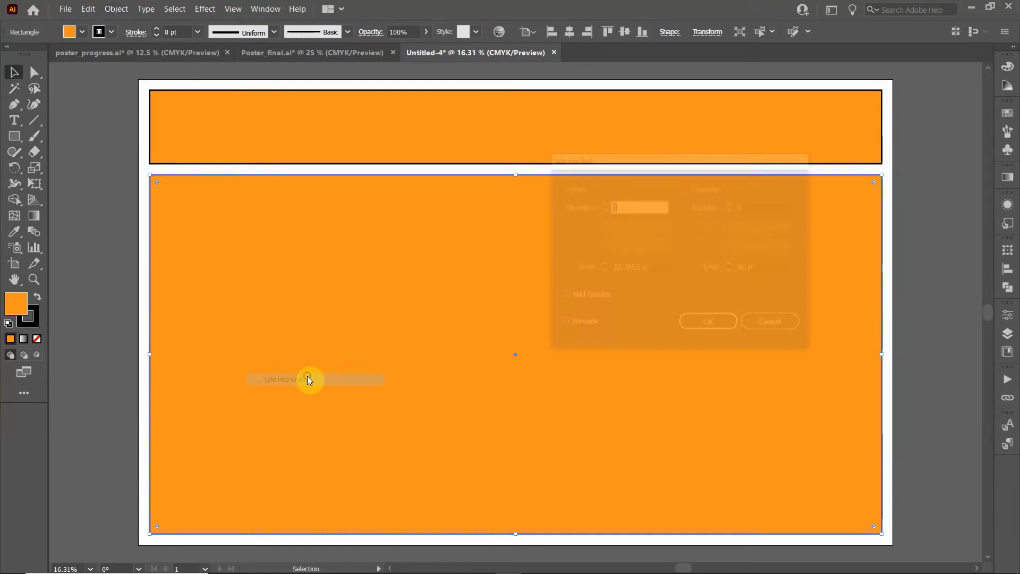
{"action": "left_click", "coordinate": [560, 325]}
{"action": "left_click", "coordinate": [735, 206]}
{"action": "type", "text": "3"}
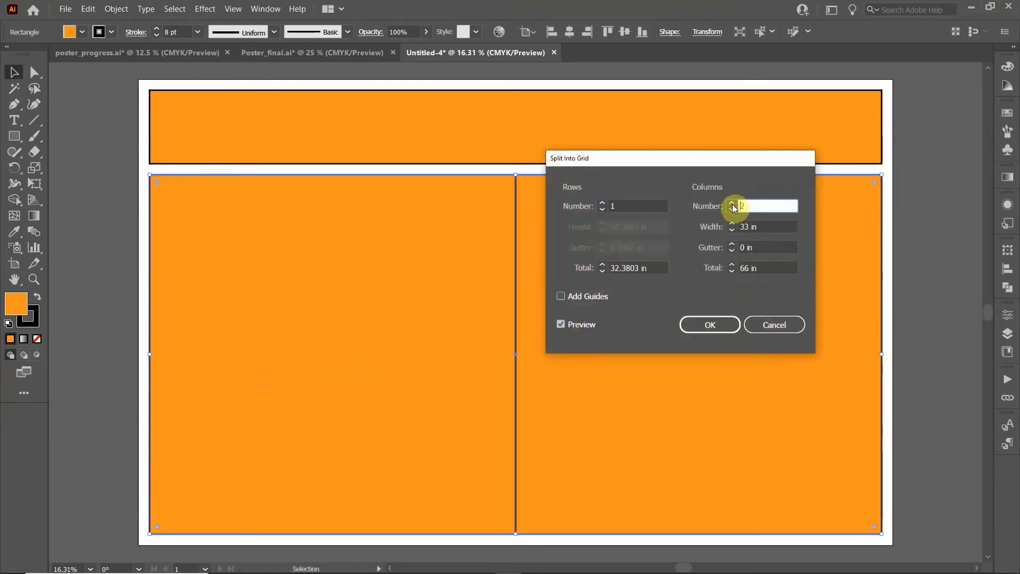
{"action": "left_click", "coordinate": [767, 247]}
{"action": "type", "text": "1"}
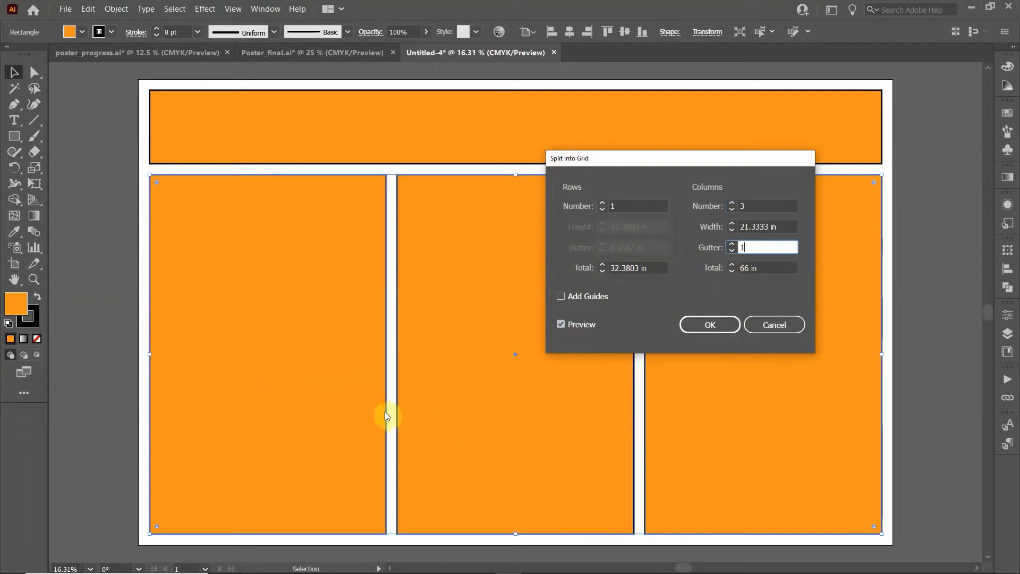
{"action": "left_click", "coordinate": [708, 324]}
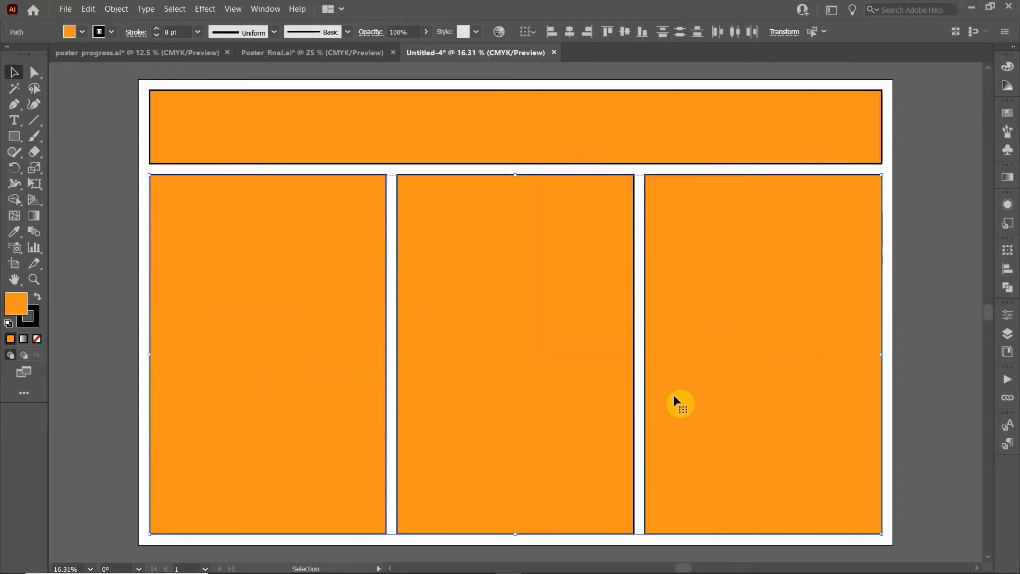
{"action": "left_click", "coordinate": [119, 301]}
Set the fill of the three column panels to None
{"action": "left_click_drag", "start_coordinate": [907, 396], "coordinate": [381, 278]}
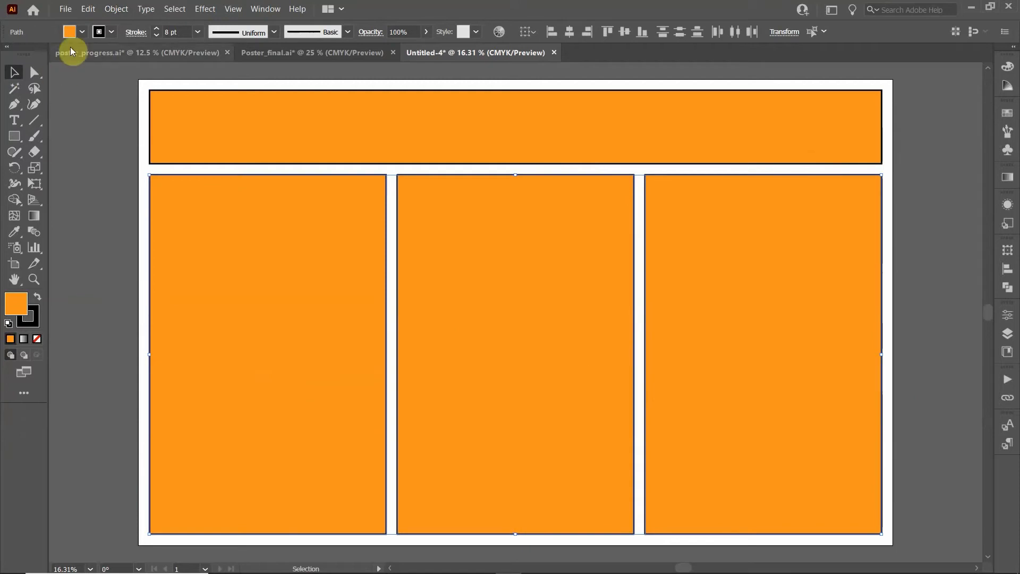
{"action": "left_click", "coordinate": [81, 31]}
{"action": "left_click", "coordinate": [8, 55]}
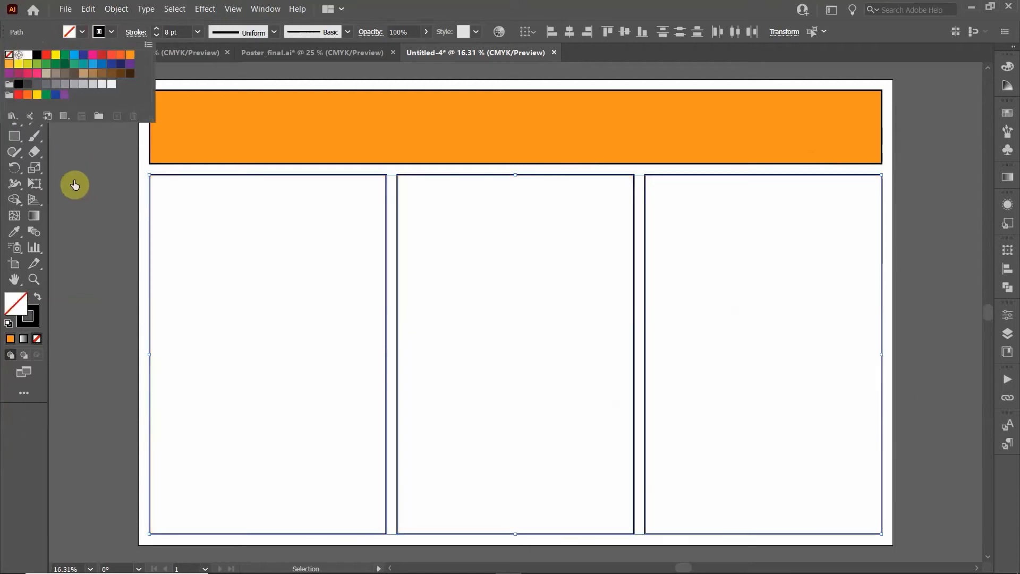
{"action": "left_click", "coordinate": [103, 176]}
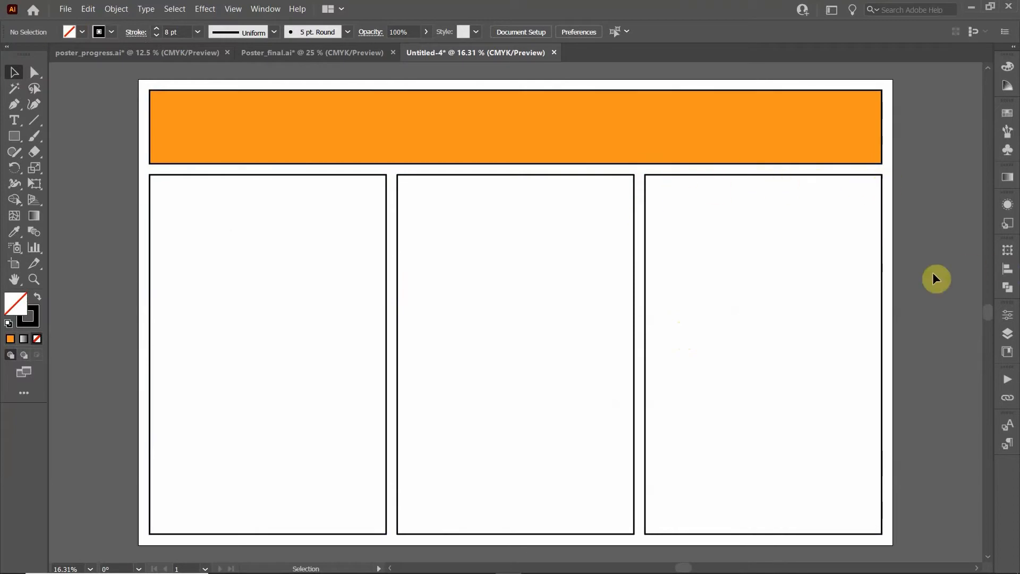
Bring up the Layers panel
{"action": "left_click", "coordinate": [1006, 335]}
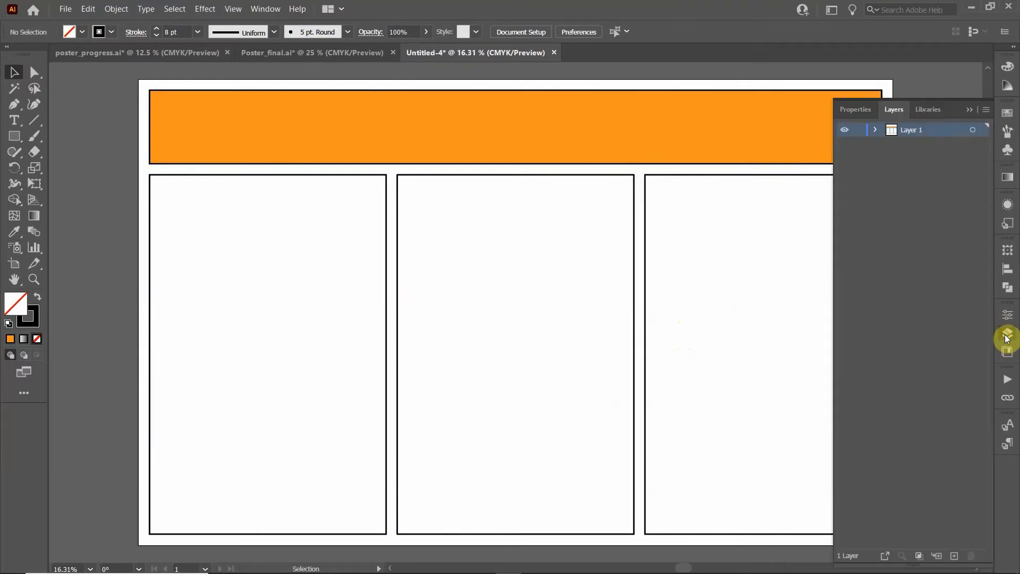
{"action": "left_click", "coordinate": [1006, 334]}
{"action": "left_click", "coordinate": [1008, 333]}
{"action": "left_click", "coordinate": [270, 13]}
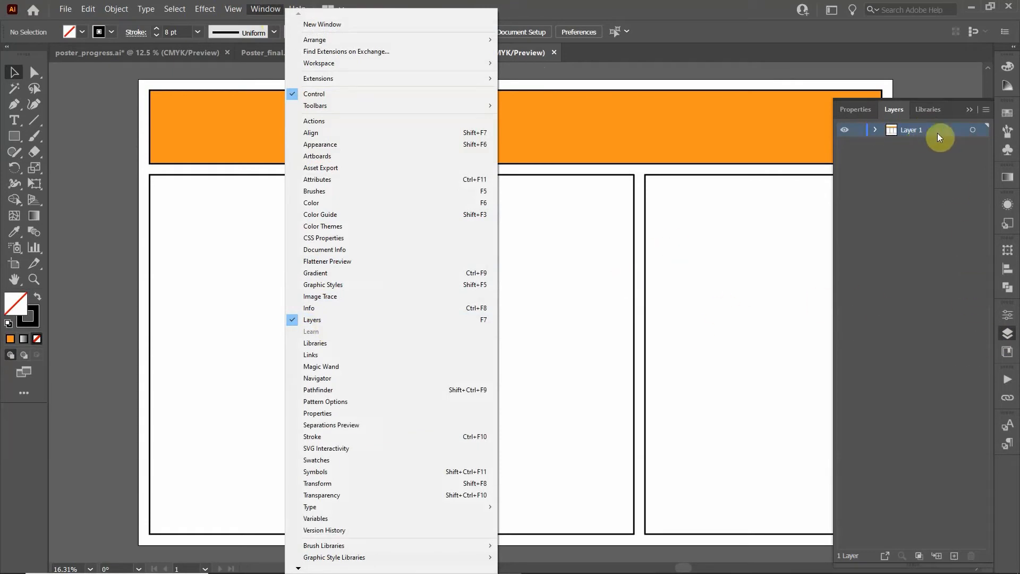
{"action": "left_click", "coordinate": [962, 387]}
{"action": "left_click", "coordinate": [1005, 334]}
{"action": "left_click", "coordinate": [1006, 335]}
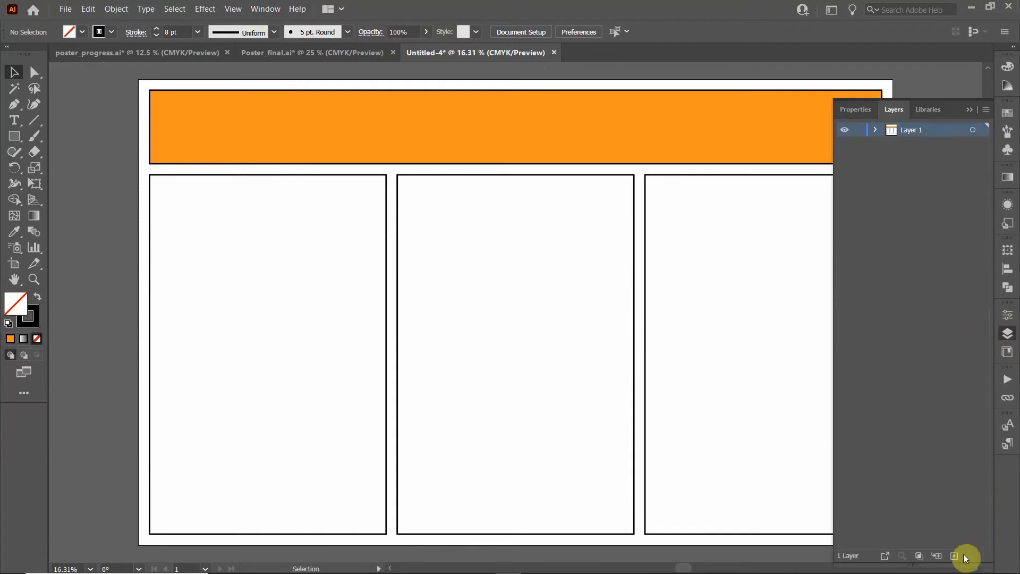
Add a layer named 'text' above Layer 1 and lock Layer 1
{"action": "left_click", "coordinate": [948, 558]}
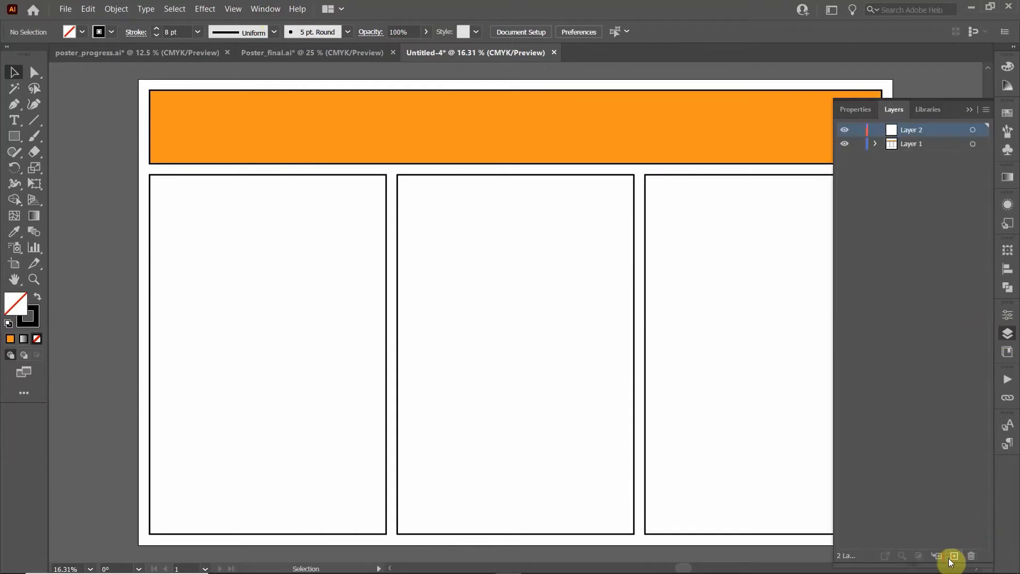
{"action": "double_click", "coordinate": [913, 132]}
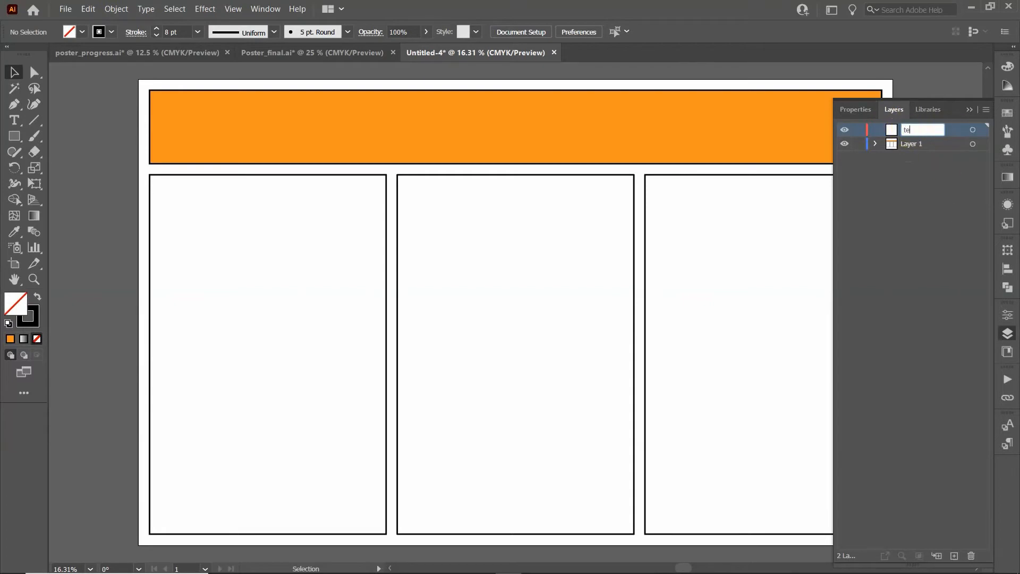
{"action": "left_click", "coordinate": [958, 227]}
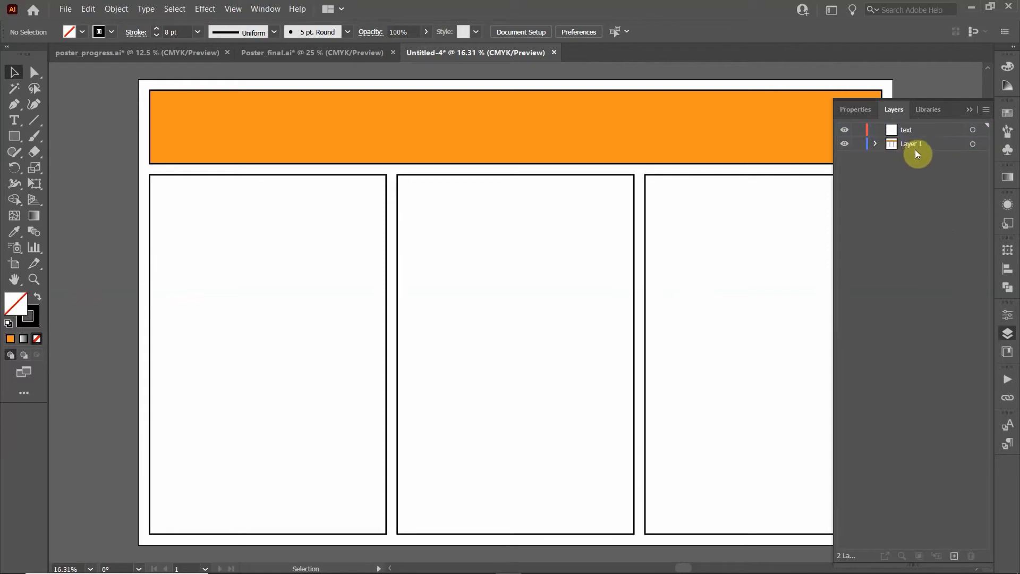
{"action": "left_click", "coordinate": [859, 144]}
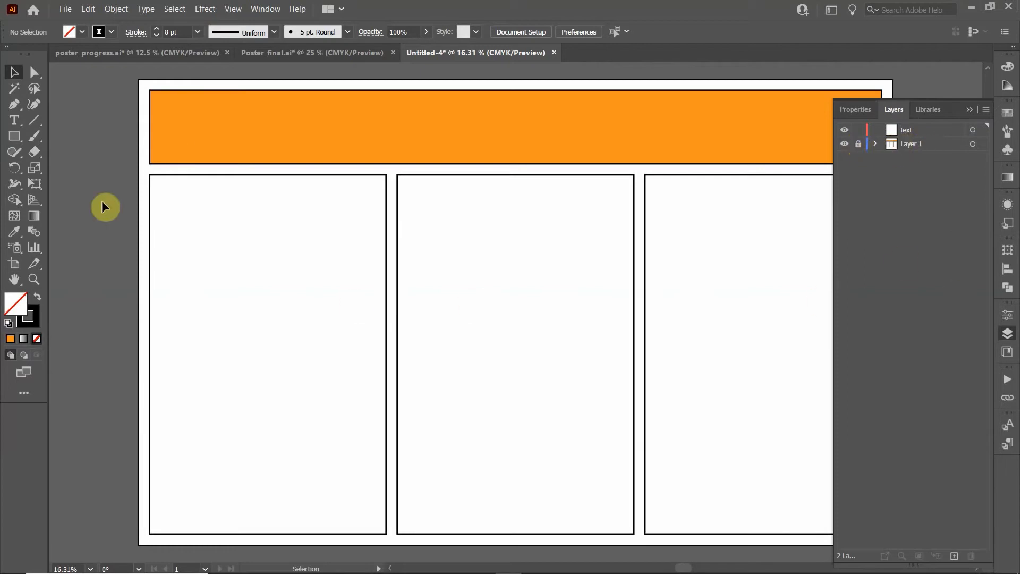
{"action": "left_click", "coordinate": [969, 109]}
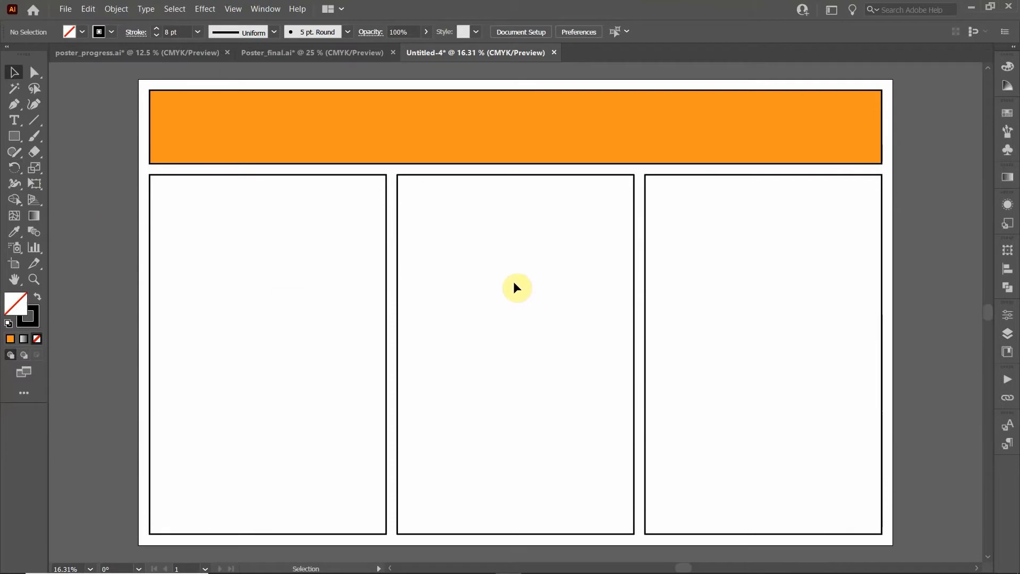
Zoom to the left panel and place a 48 pt 'Lorem ipsum' text label near its top
{"action": "scroll", "coordinate": [249, 273], "scroll_direction": "up", "scroll_amount": 1}
{"action": "left_click_drag", "start_coordinate": [234, 239], "coordinate": [562, 279]}
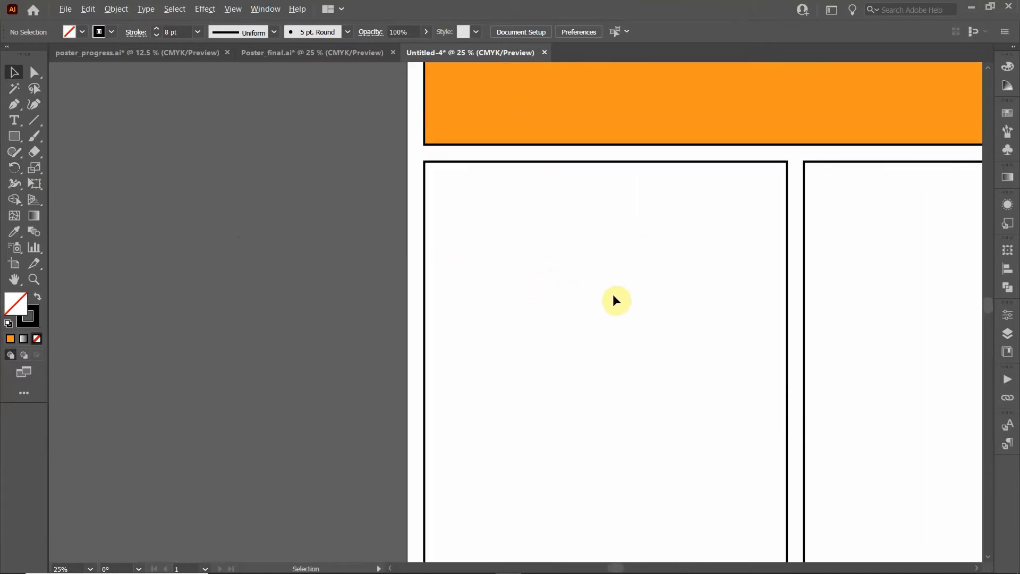
{"action": "scroll", "coordinate": [611, 295], "scroll_direction": "up", "scroll_amount": 1}
{"action": "scroll", "coordinate": [613, 294], "scroll_direction": "up", "scroll_amount": 1}
{"action": "left_click_drag", "start_coordinate": [647, 190], "coordinate": [541, 335]}
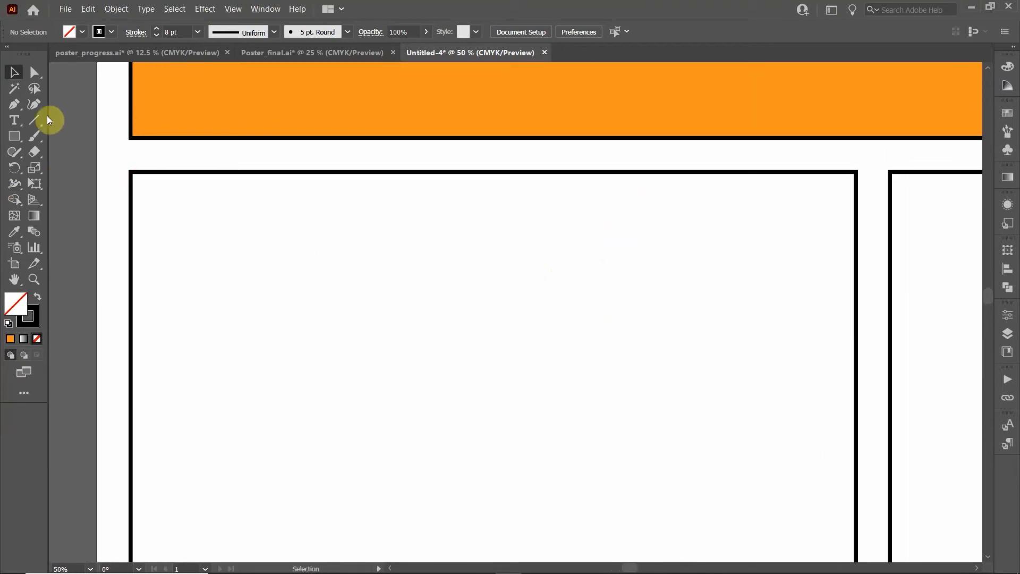
{"action": "left_click", "coordinate": [18, 118]}
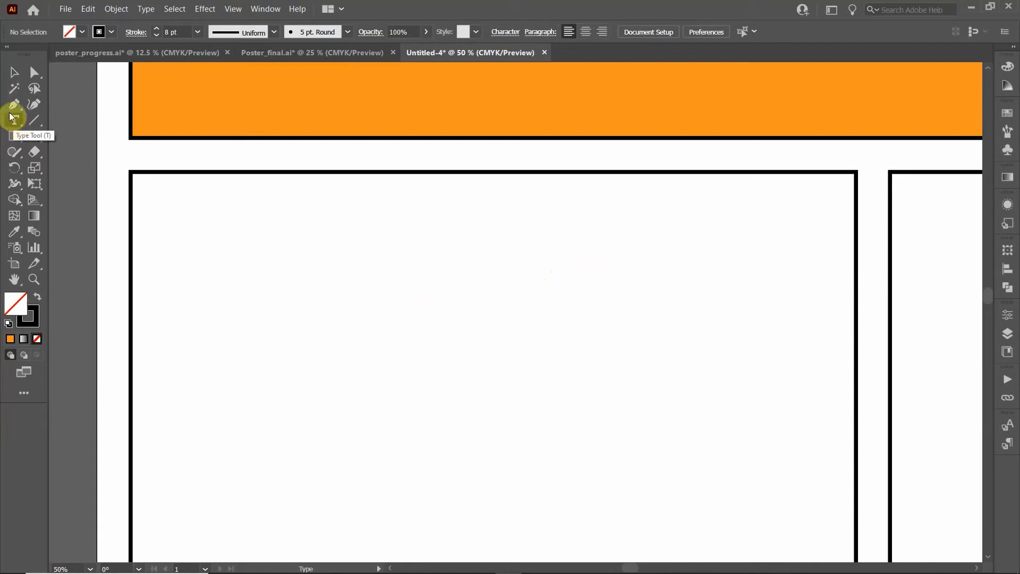
{"action": "left_click", "coordinate": [241, 256]}
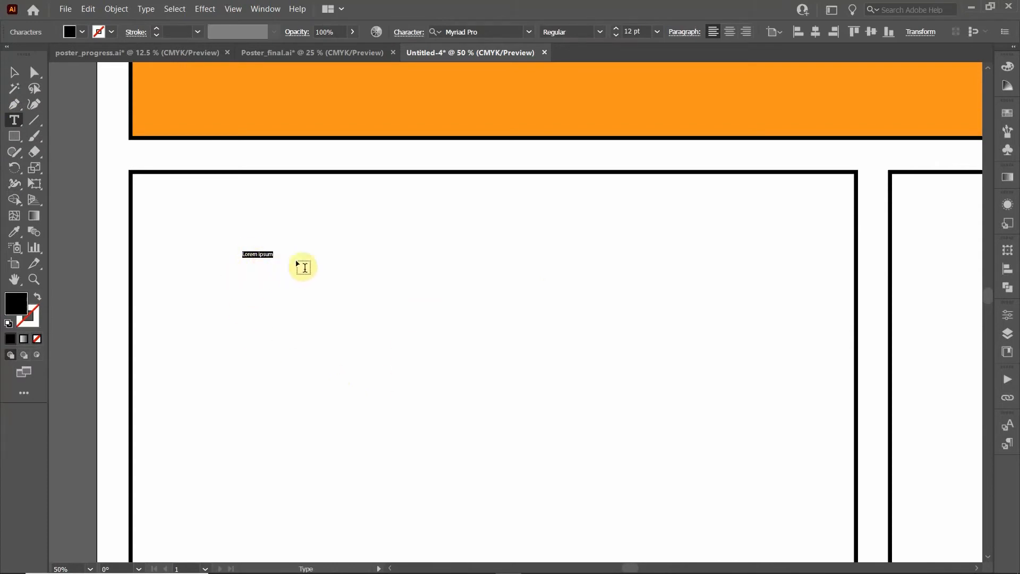
{"action": "left_click", "coordinate": [657, 32]}
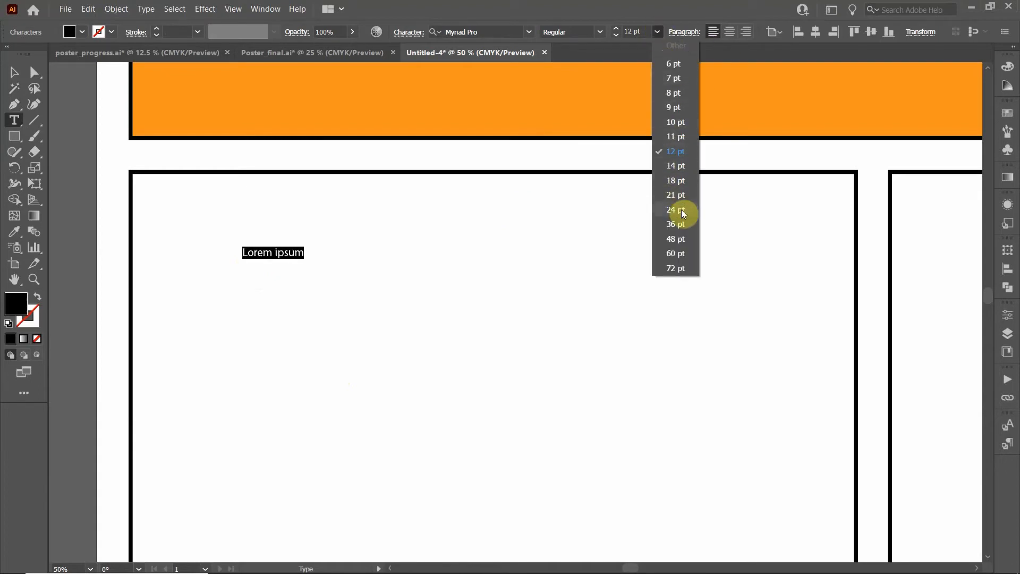
{"action": "left_click", "coordinate": [680, 237]}
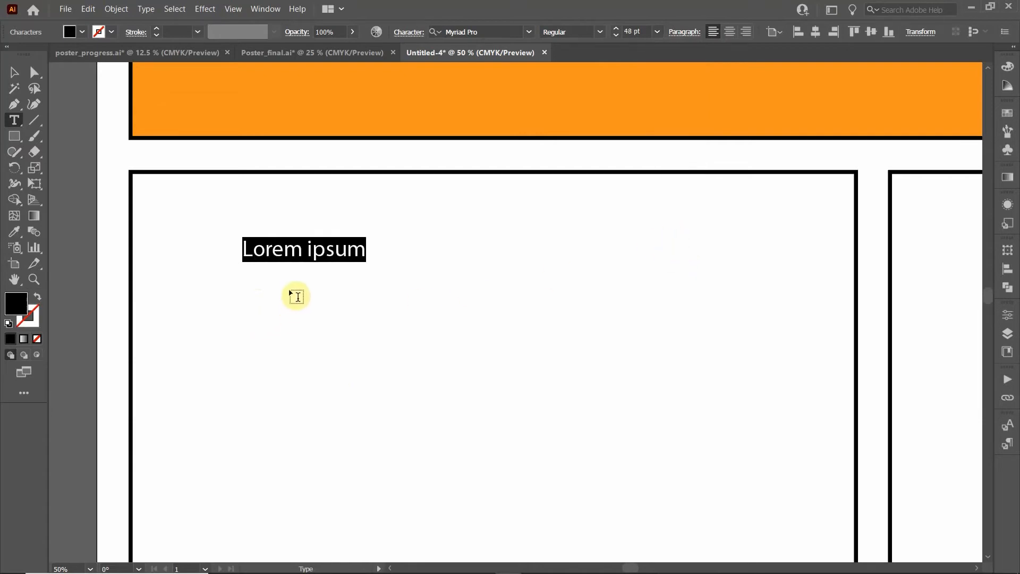
{"action": "left_click", "coordinate": [15, 73]}
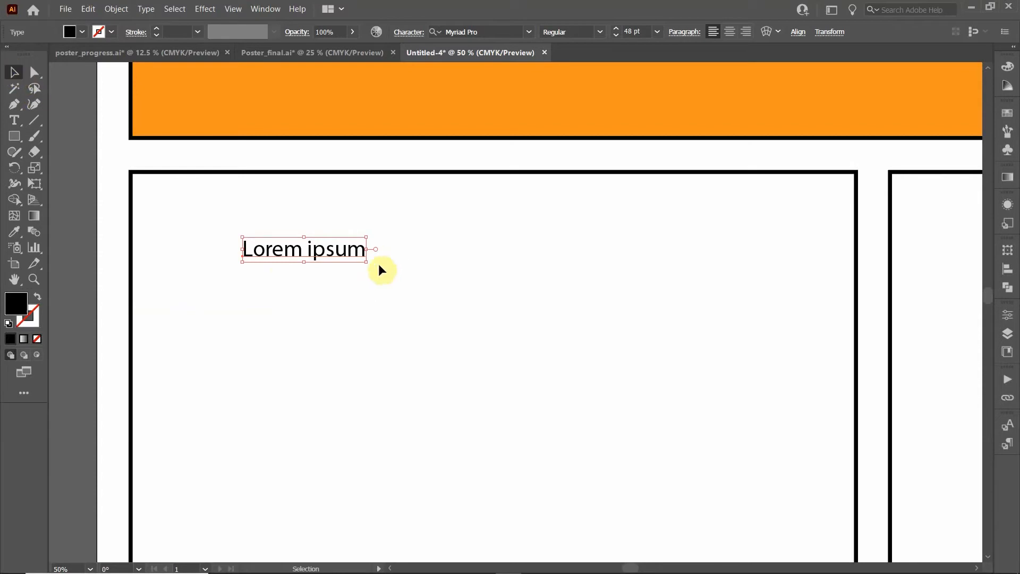
Fill the 'Lorem ipsum' text blue
{"action": "scroll", "coordinate": [273, 270], "scroll_direction": "up", "scroll_amount": 2}
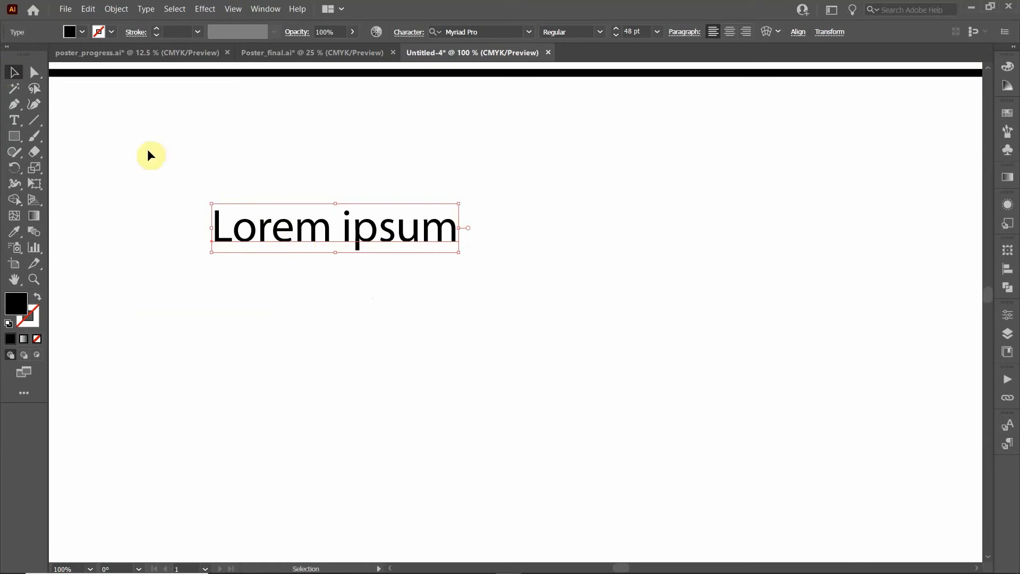
{"action": "scroll", "coordinate": [254, 230], "scroll_direction": "up", "scroll_amount": 3}
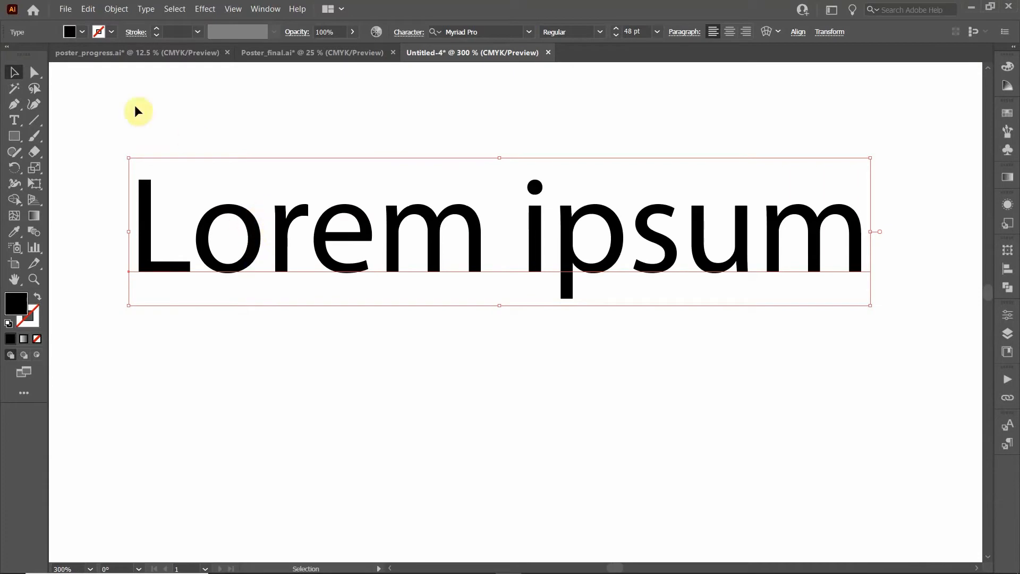
{"action": "left_click", "coordinate": [84, 33]}
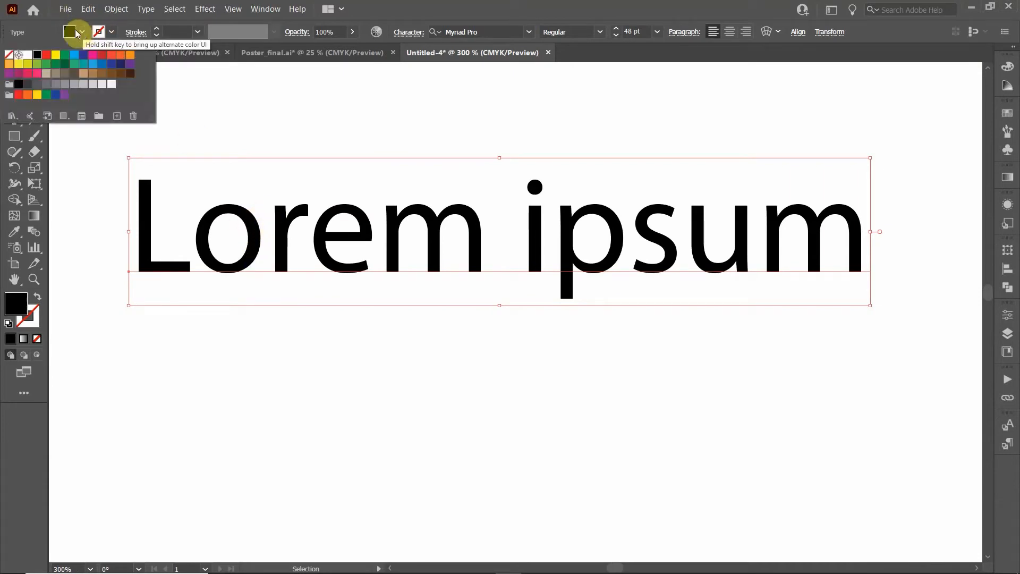
{"action": "left_click", "coordinate": [50, 56]}
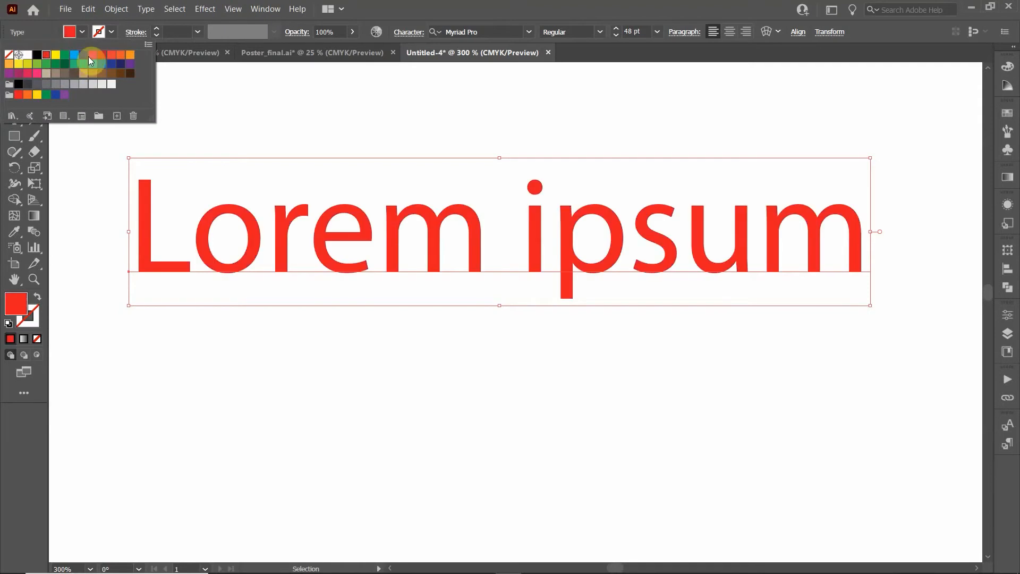
{"action": "left_click", "coordinate": [75, 54]}
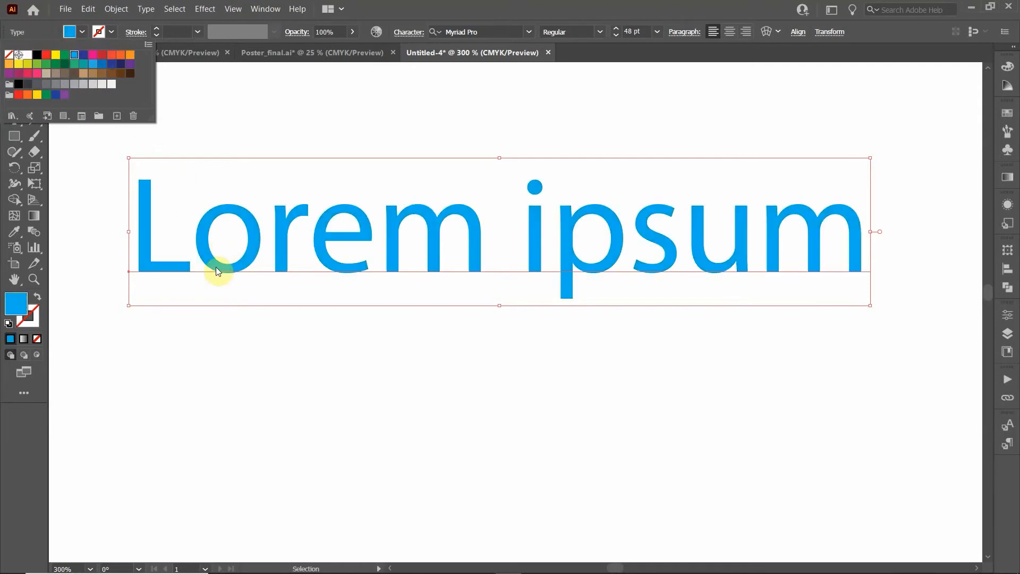
After trying a black outline at various weights, set the text's stroke to None
{"action": "left_click", "coordinate": [112, 31]}
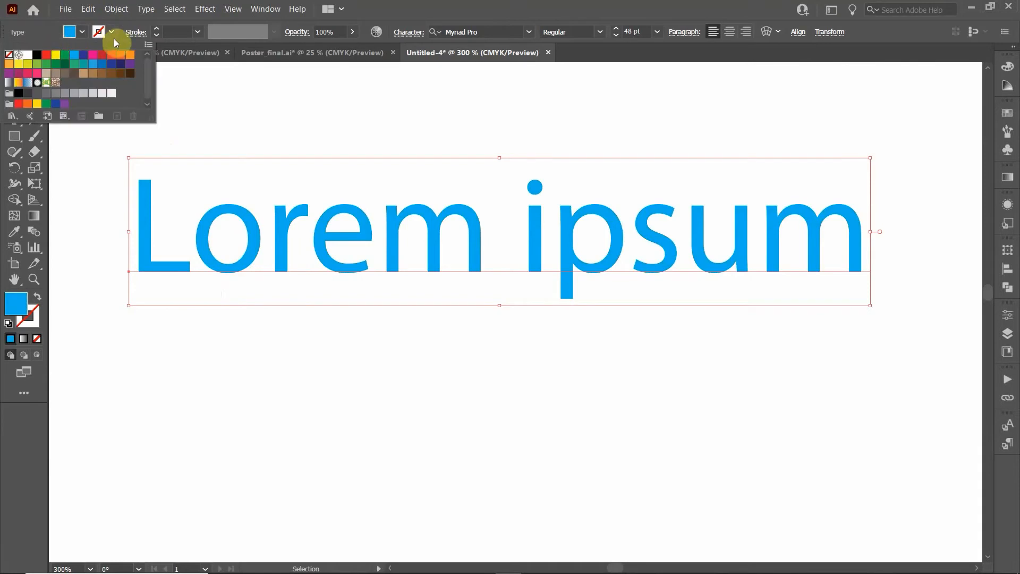
{"action": "left_click", "coordinate": [36, 55]}
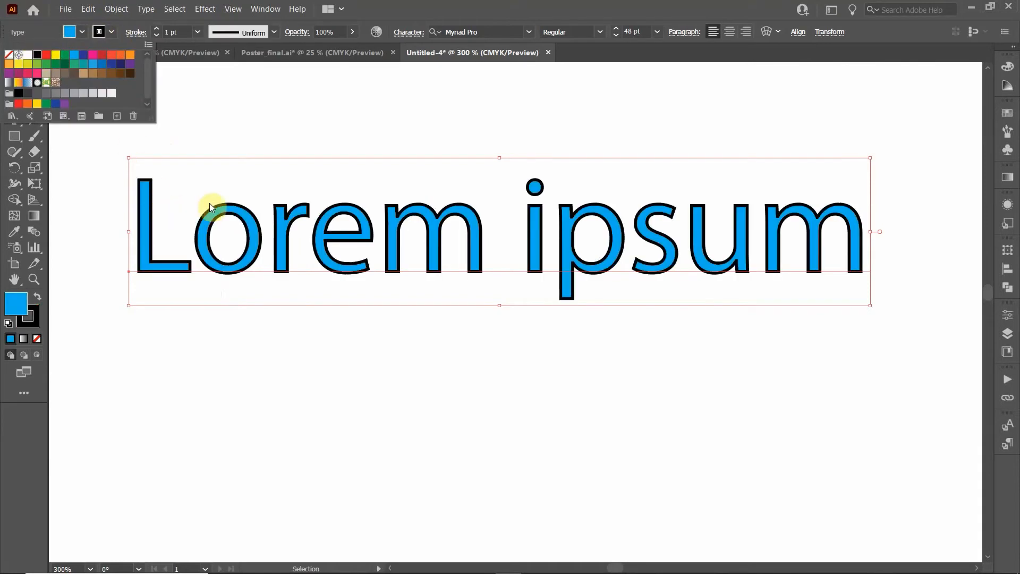
{"action": "left_click", "coordinate": [155, 29]}
{"action": "left_click", "coordinate": [155, 29]}
{"action": "left_click", "coordinate": [155, 29]}
{"action": "left_click", "coordinate": [157, 36]}
{"action": "left_click", "coordinate": [157, 35]}
{"action": "left_click", "coordinate": [157, 35]}
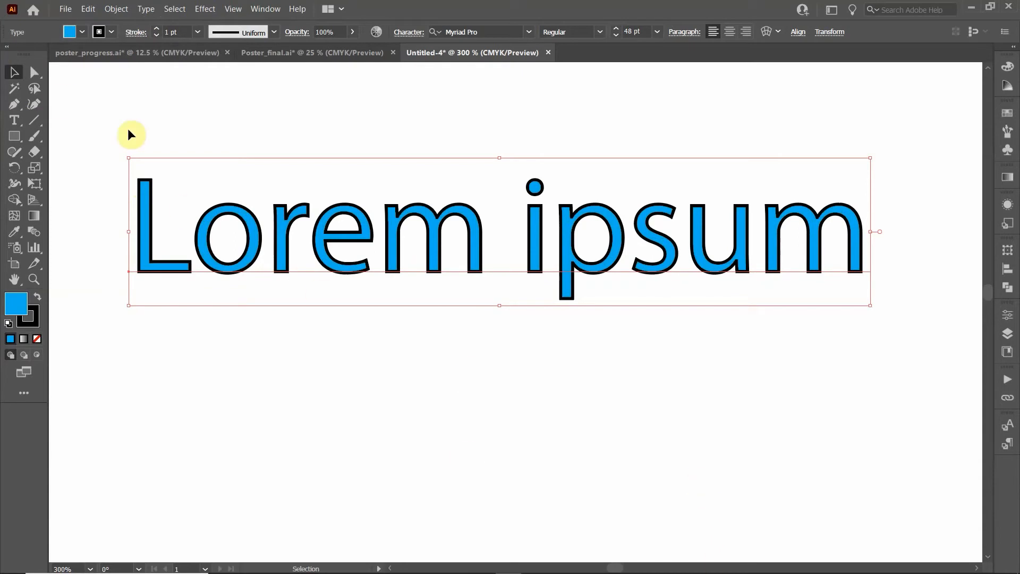
{"action": "left_click", "coordinate": [110, 32]}
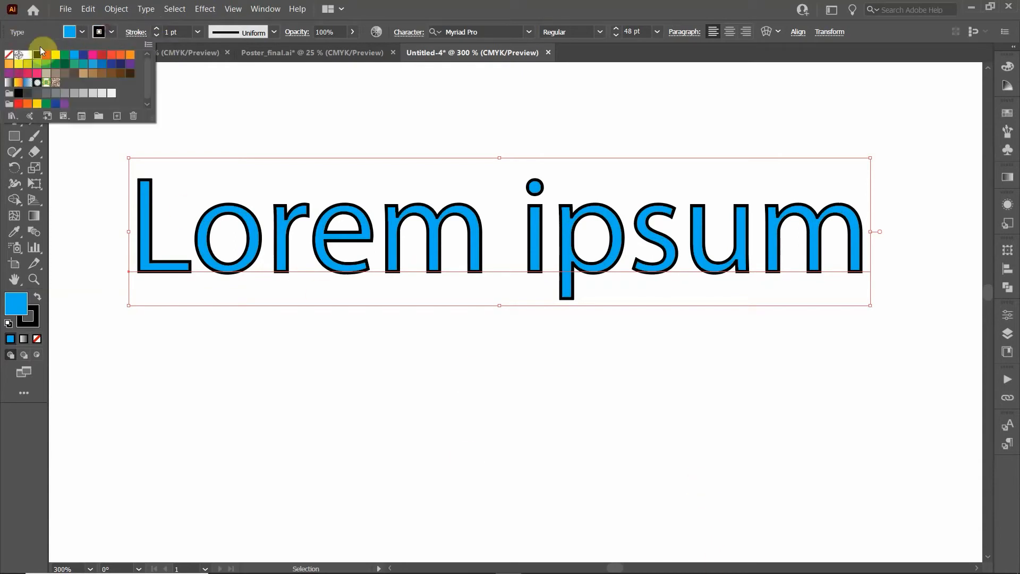
{"action": "left_click", "coordinate": [9, 55]}
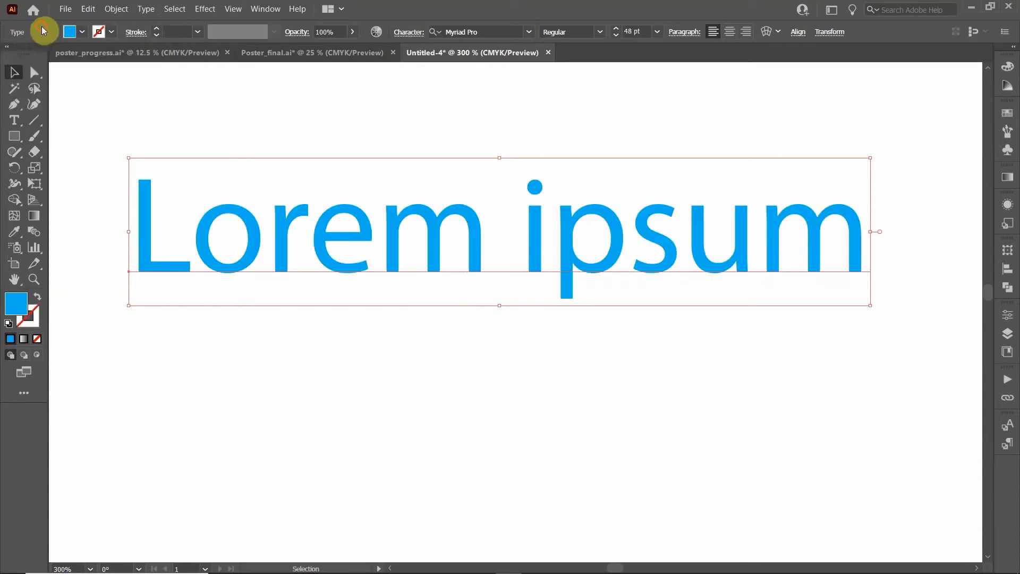
{"action": "left_click", "coordinate": [526, 355]}
{"action": "key", "text": "ctrl+minus"}
{"action": "key", "text": "ctrl+minus"}
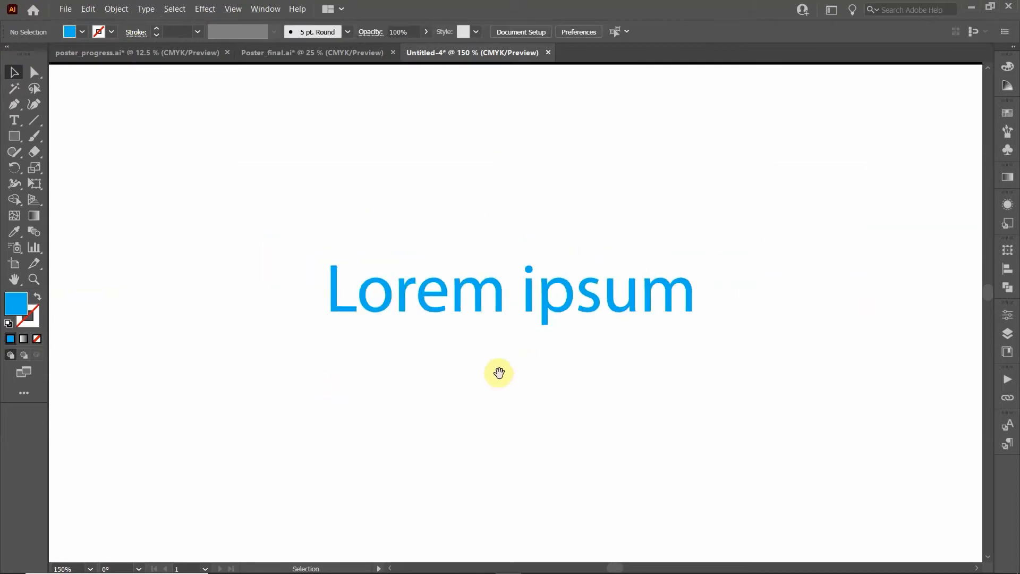
Change the 'Lorem ipsum' text fill back to black
{"action": "left_click_drag", "start_coordinate": [496, 372], "coordinate": [310, 170]}
{"action": "left_click", "coordinate": [282, 114]}
{"action": "left_click", "coordinate": [82, 32]}
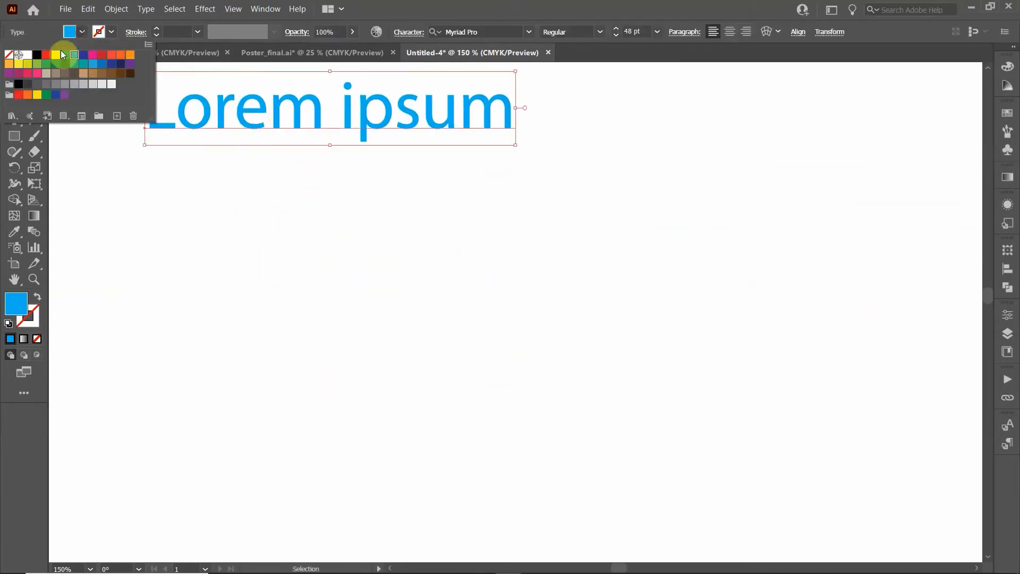
{"action": "left_click", "coordinate": [27, 55]}
{"action": "left_click", "coordinate": [38, 55]}
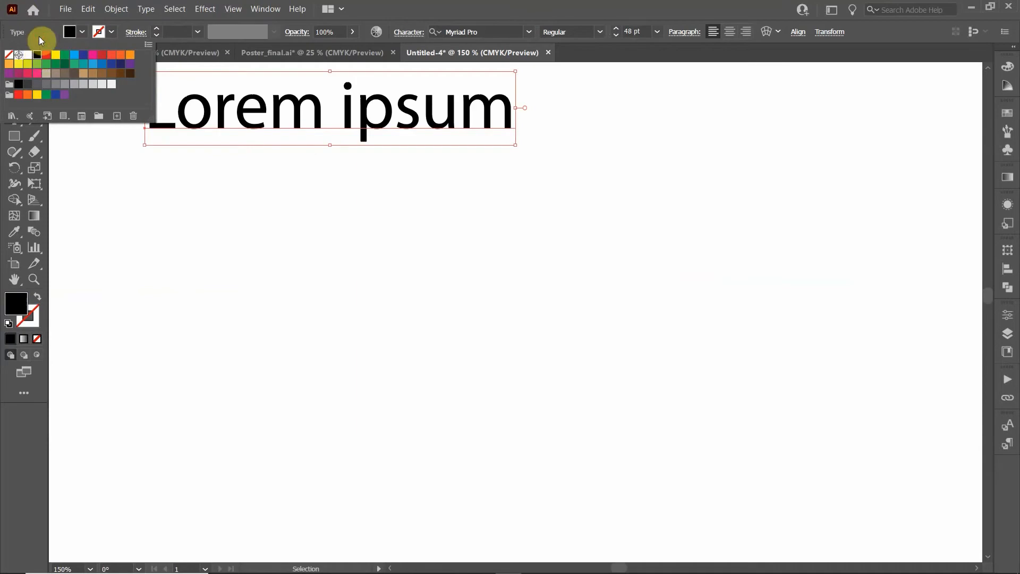
{"action": "left_click", "coordinate": [207, 252]}
Draw a red diagonal line below the text, then reselect the text
{"action": "left_click", "coordinate": [34, 120]}
{"action": "left_click_drag", "start_coordinate": [183, 392], "coordinate": [627, 220]}
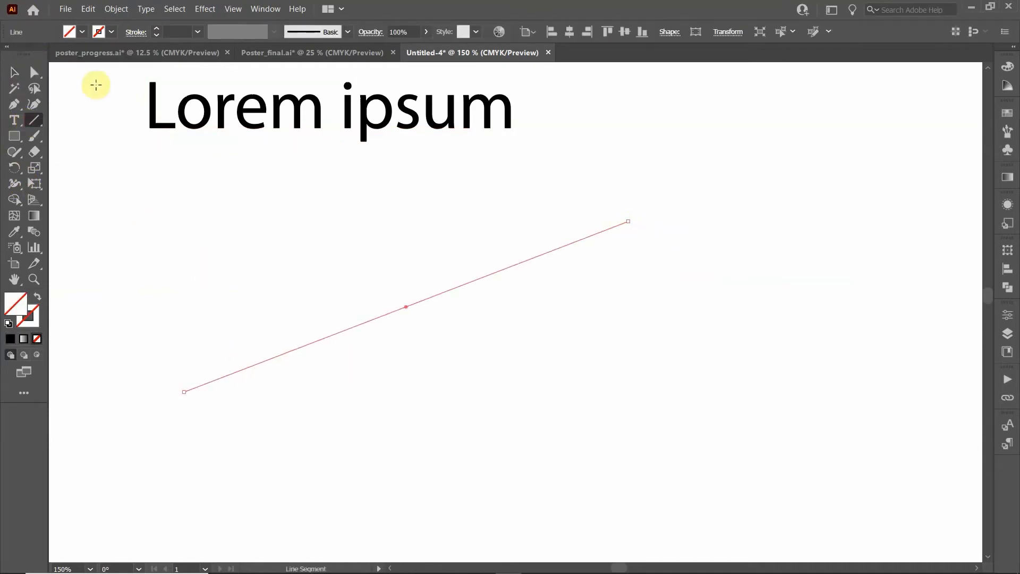
{"action": "left_click", "coordinate": [111, 32]}
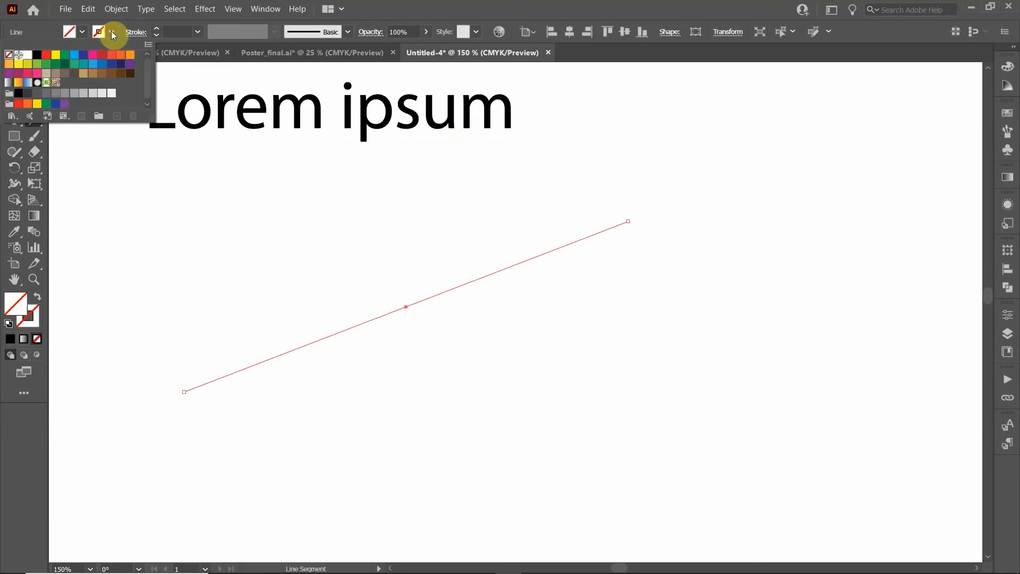
{"action": "left_click", "coordinate": [46, 55]}
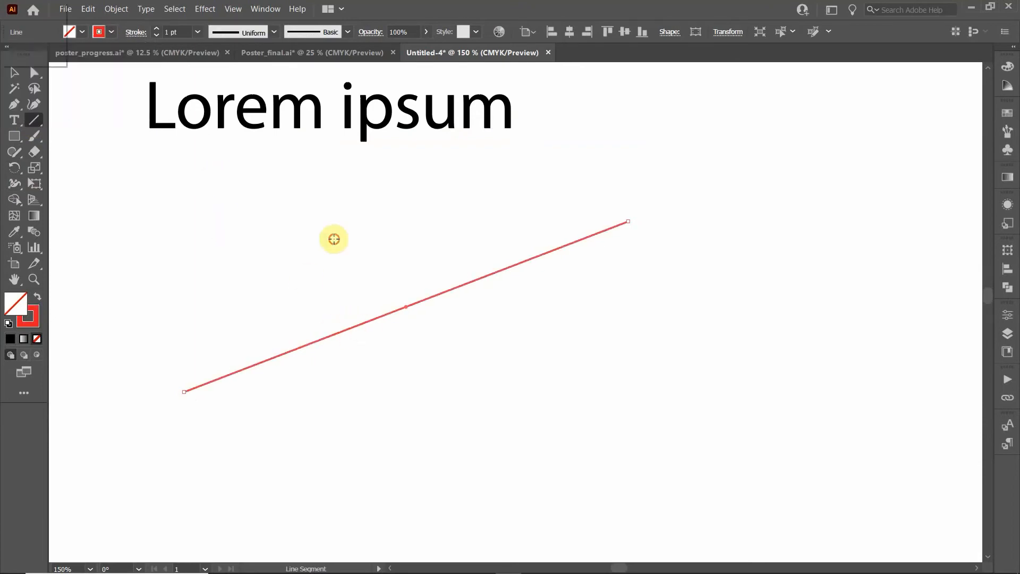
{"action": "left_click", "coordinate": [413, 262]}
{"action": "left_click", "coordinate": [540, 332]}
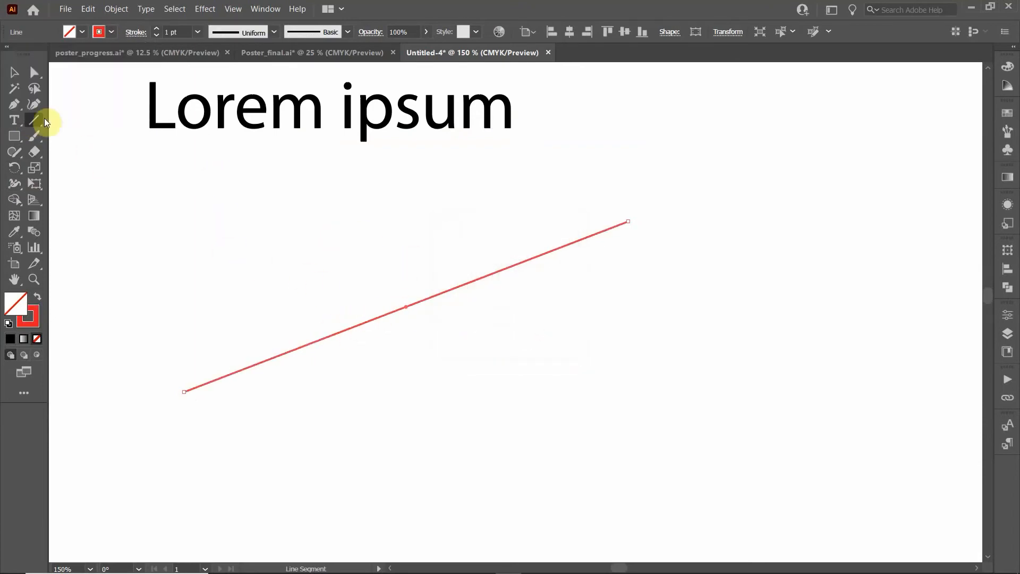
{"action": "left_click", "coordinate": [15, 72]}
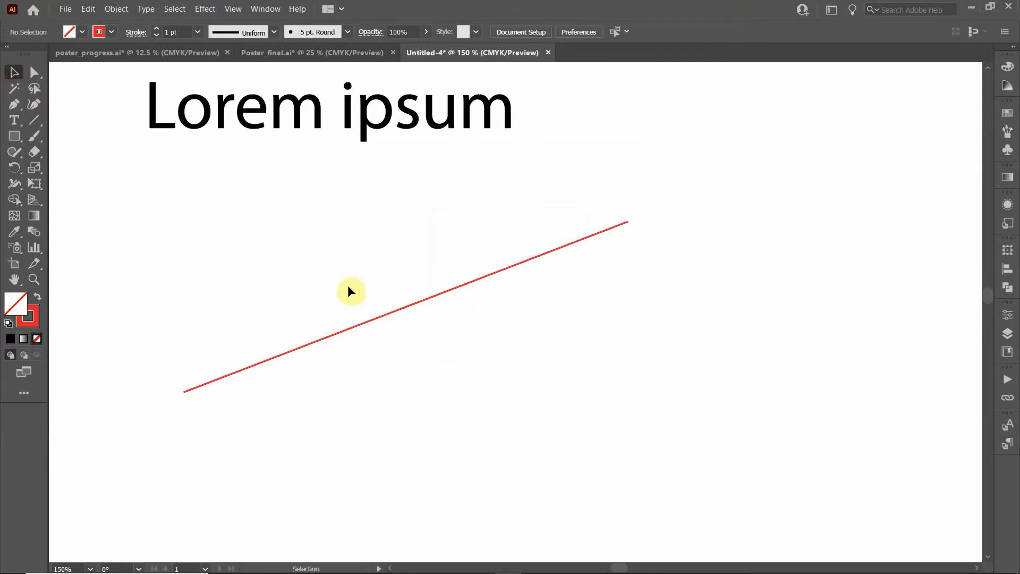
{"action": "left_click", "coordinate": [347, 285]}
{"action": "scroll", "coordinate": [347, 285], "scroll_direction": "up", "scroll_amount": 1}
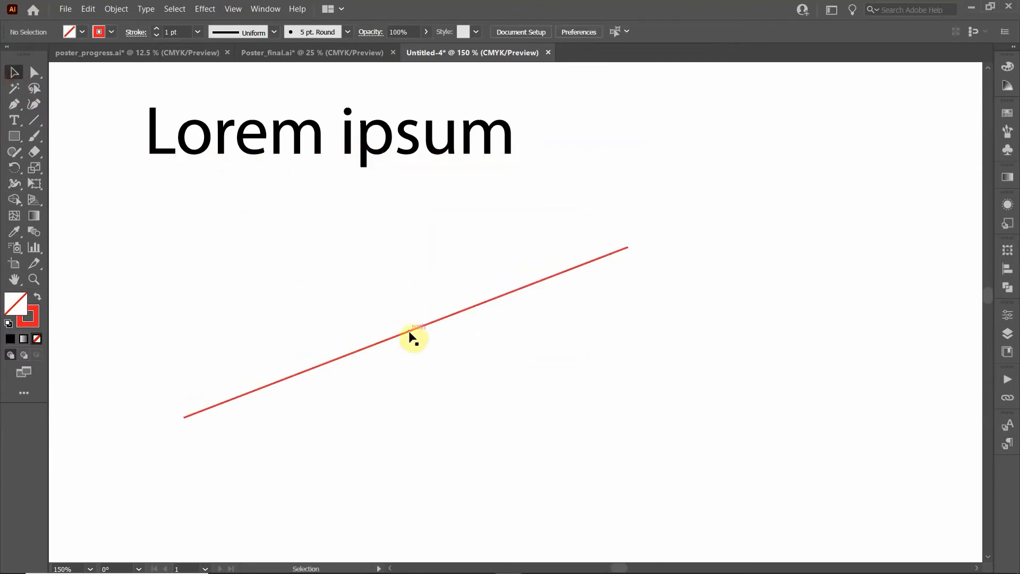
{"action": "left_click", "coordinate": [322, 150]}
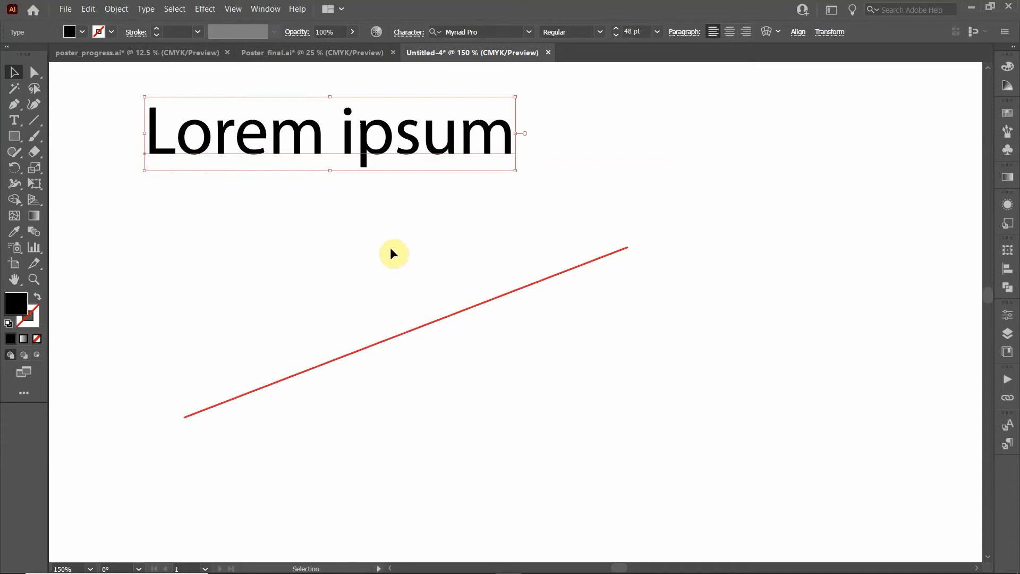
Eyedrop the red line's colour onto the text and swap it to a solid red fill
{"action": "key", "text": "i"}
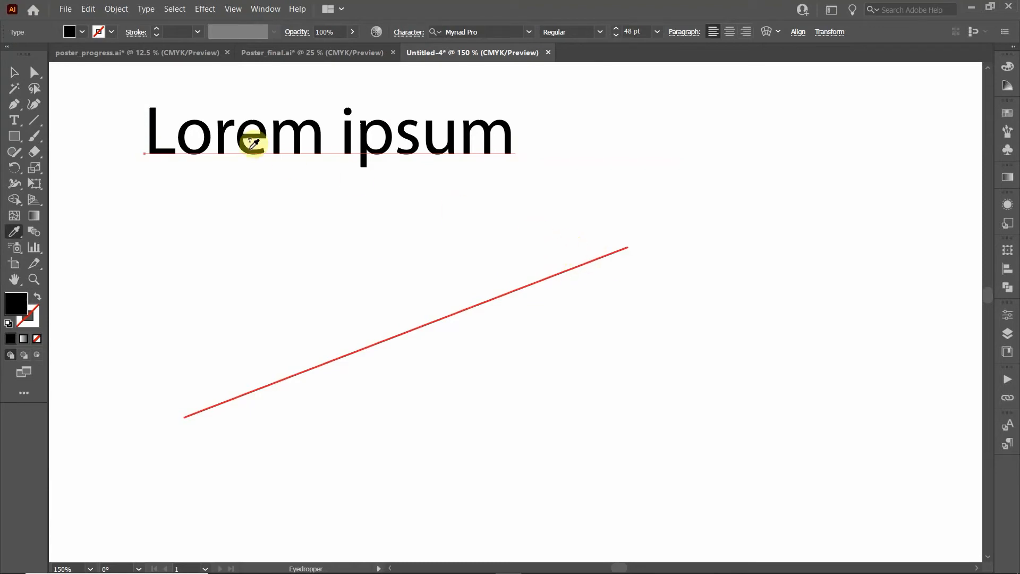
{"action": "left_click", "coordinate": [520, 286]}
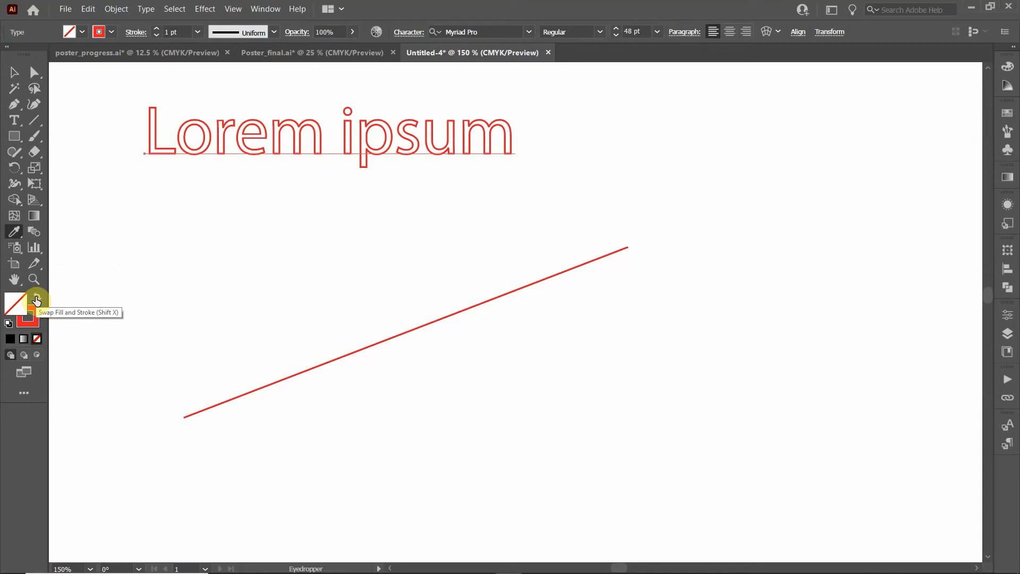
{"action": "left_click", "coordinate": [36, 299]}
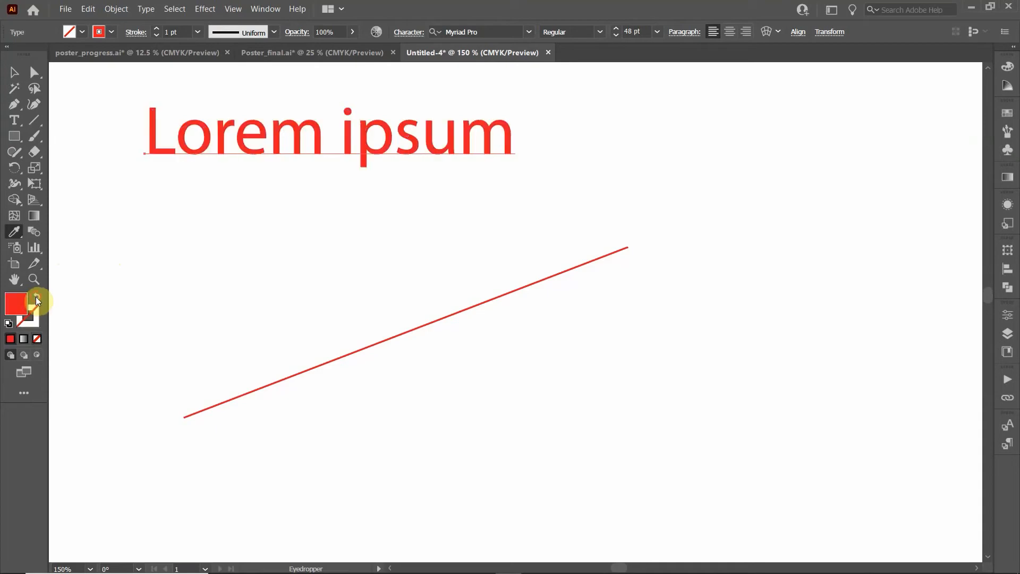
{"action": "left_click", "coordinate": [14, 73]}
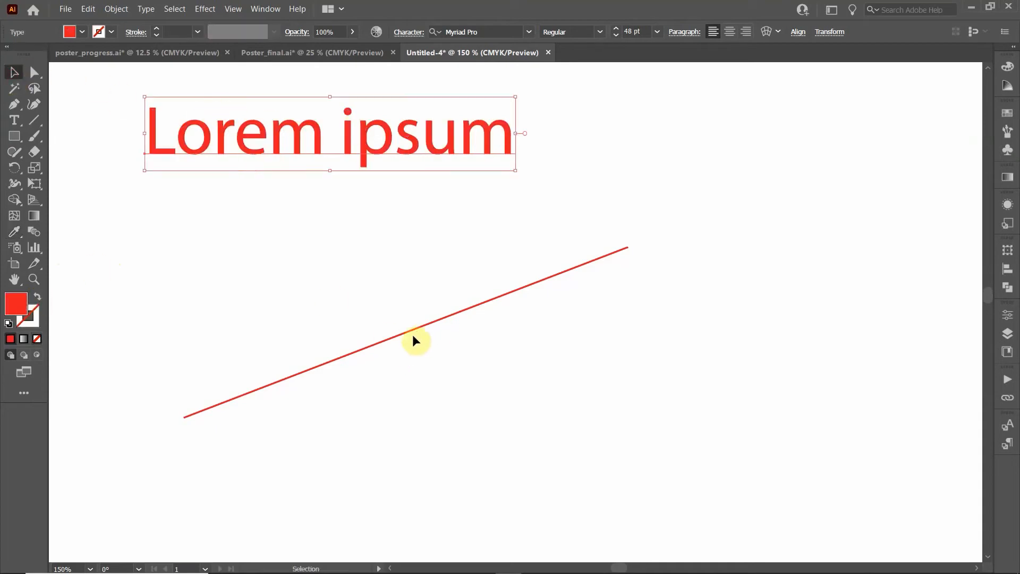
{"action": "left_click", "coordinate": [336, 228]}
{"action": "scroll", "coordinate": [352, 224], "scroll_direction": "down", "scroll_amount": 1}
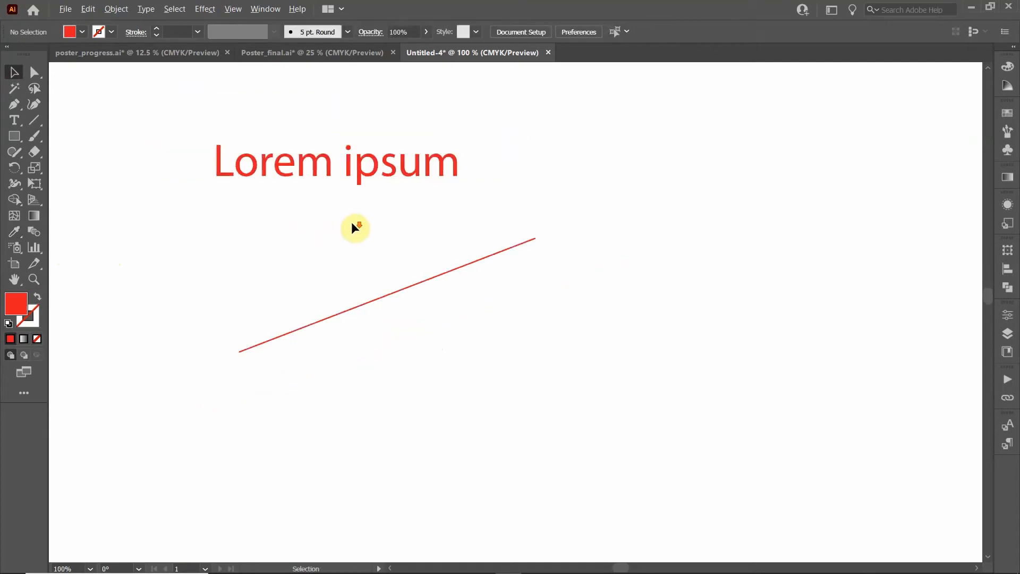
Delete the red diagonal line from the artboard
{"action": "left_click_drag", "start_coordinate": [206, 135], "coordinate": [557, 381]}
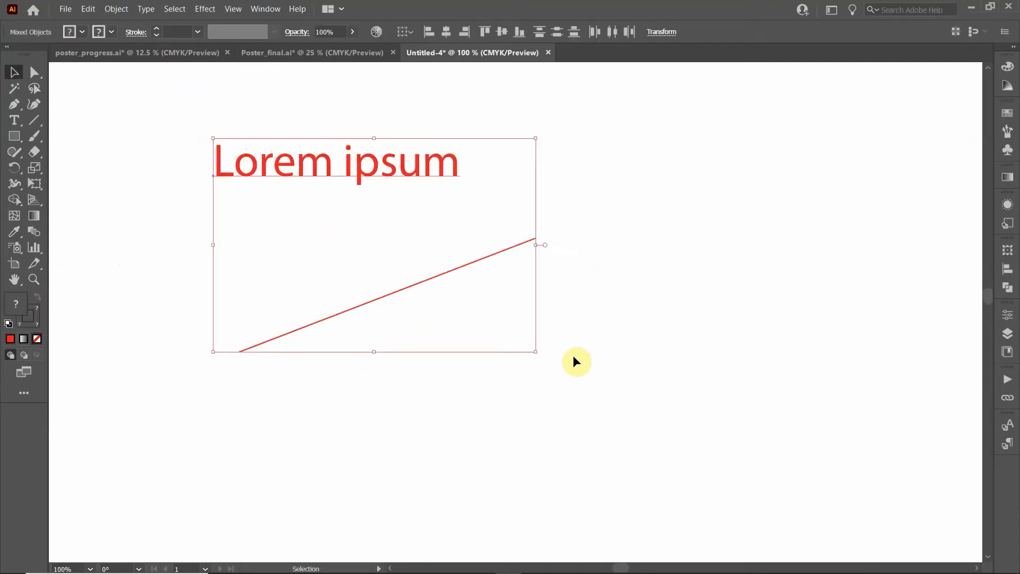
{"action": "left_click", "coordinate": [395, 292]}
{"action": "key", "text": "Delete"}
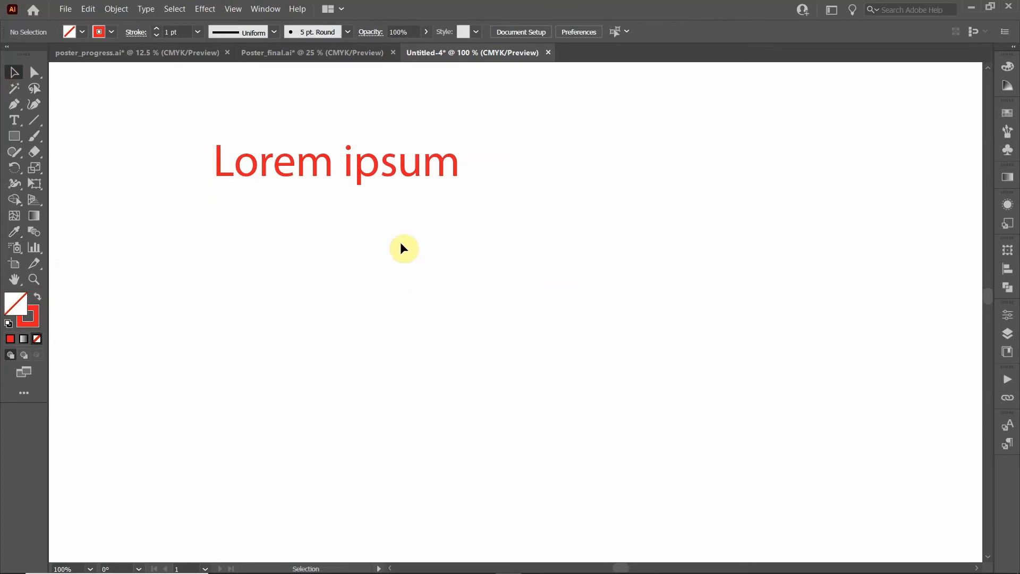
Change the Lorem ipsum text fill from red to black
{"action": "left_click", "coordinate": [291, 169]}
{"action": "left_click", "coordinate": [82, 32]}
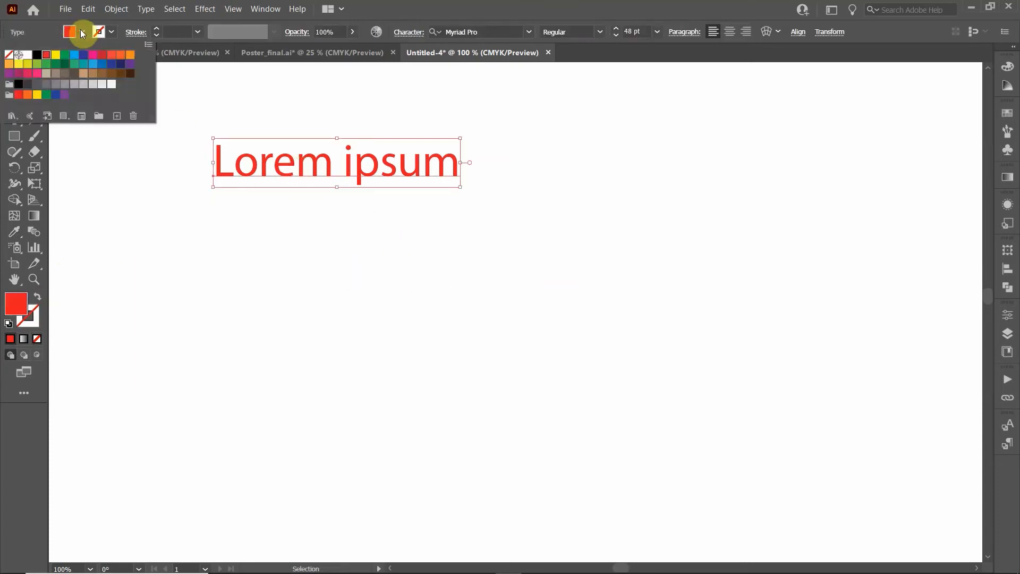
{"action": "left_click", "coordinate": [38, 63]}
{"action": "left_click", "coordinate": [471, 341]}
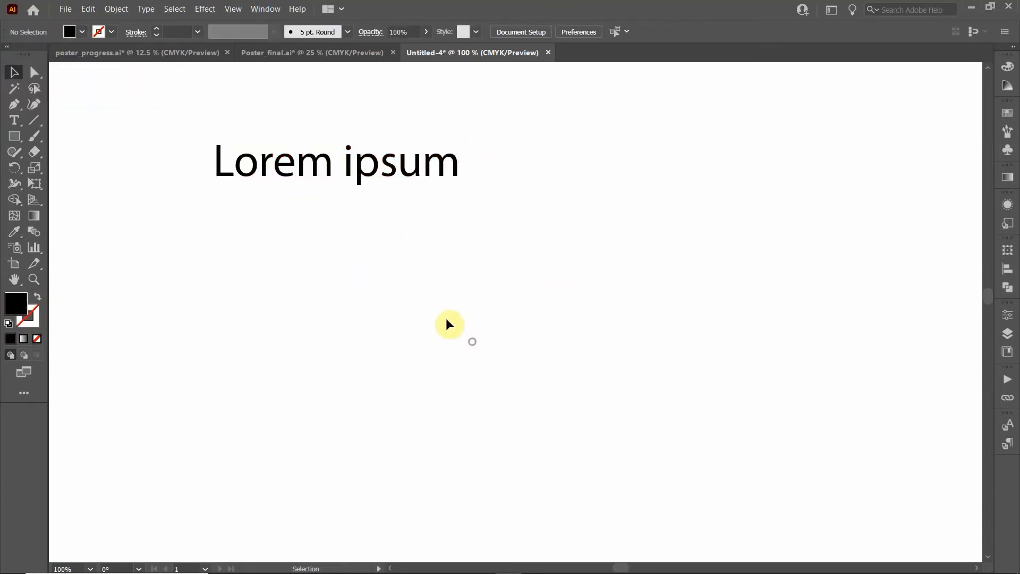
{"action": "left_click", "coordinate": [303, 175]}
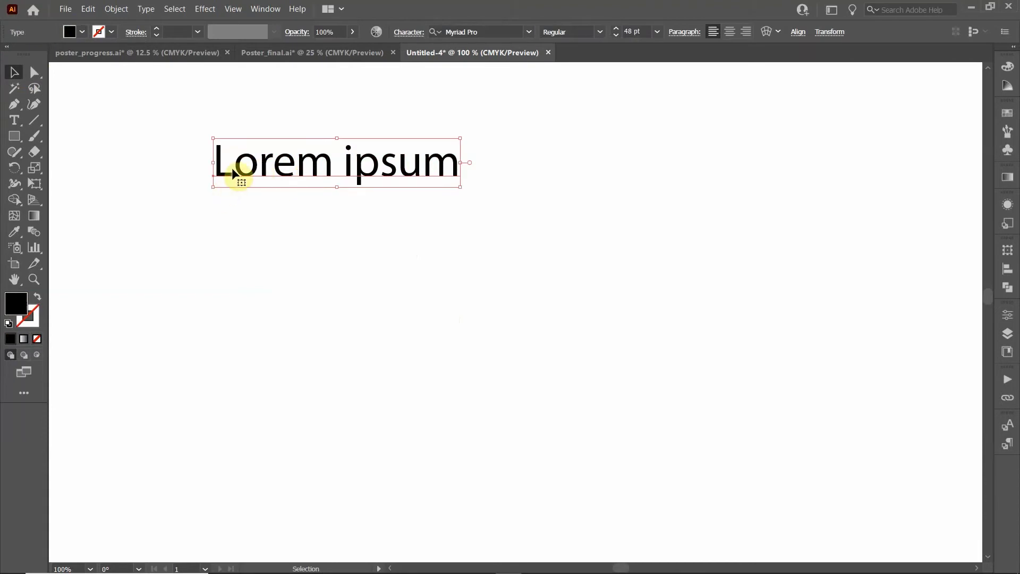
Place a new Lorem ipsum point-text label at the top right
{"action": "left_click", "coordinate": [186, 156]}
{"action": "left_click", "coordinate": [15, 120]}
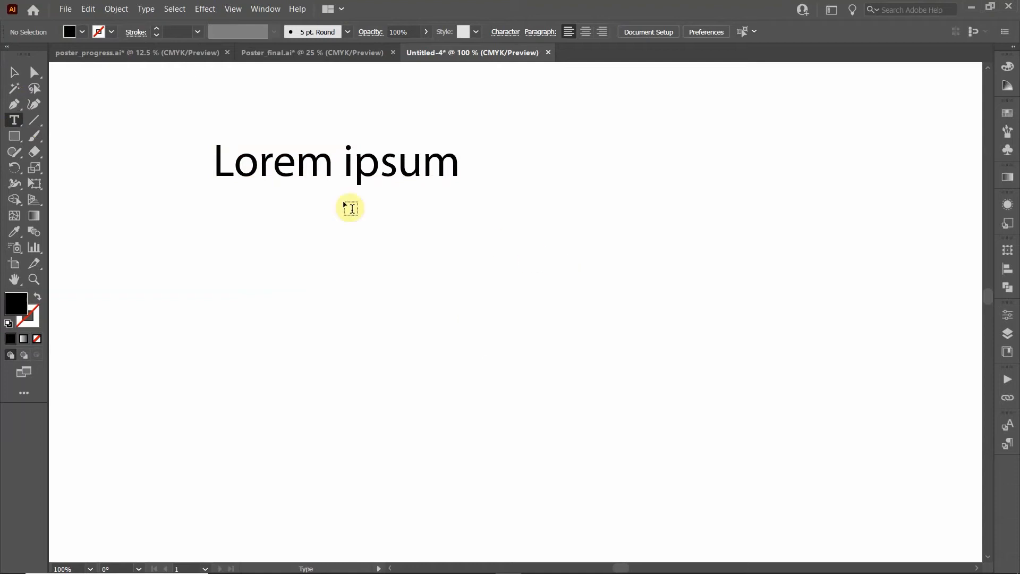
{"action": "left_click", "coordinate": [691, 139]}
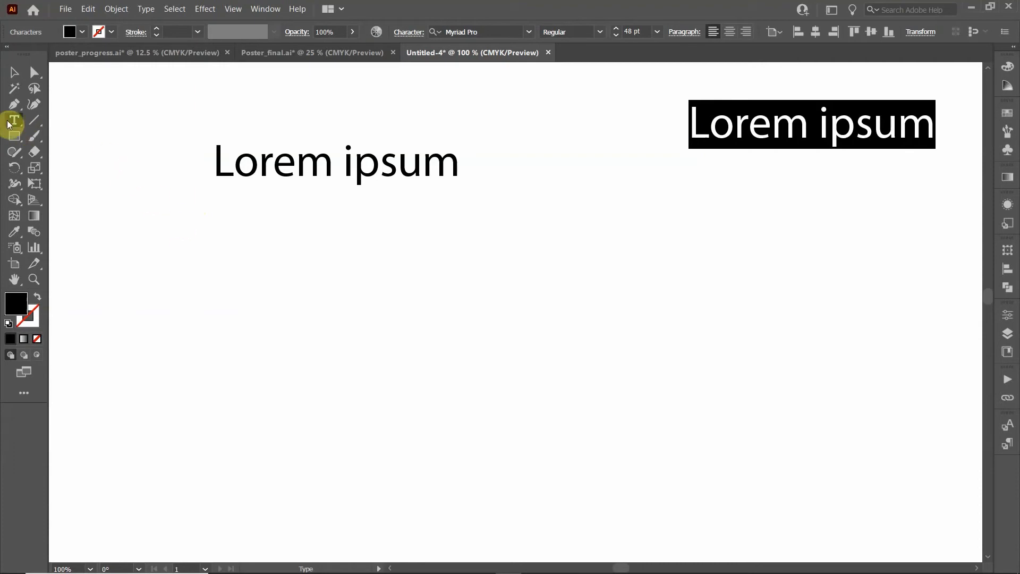
Drag out an area text box below, filled with placeholder paragraph text
{"action": "left_click_drag", "start_coordinate": [192, 235], "coordinate": [822, 509]}
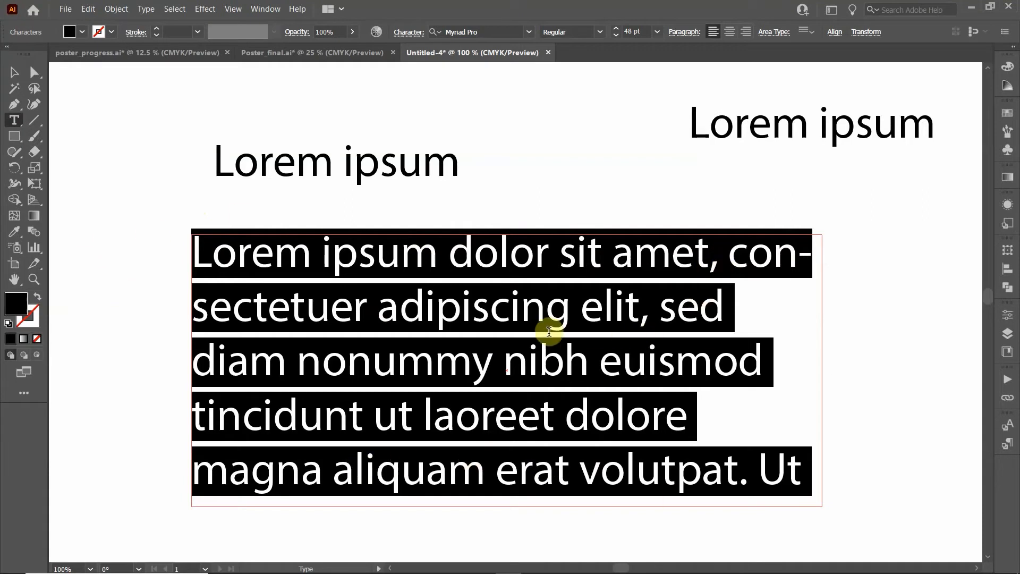
{"action": "left_click", "coordinate": [14, 71]}
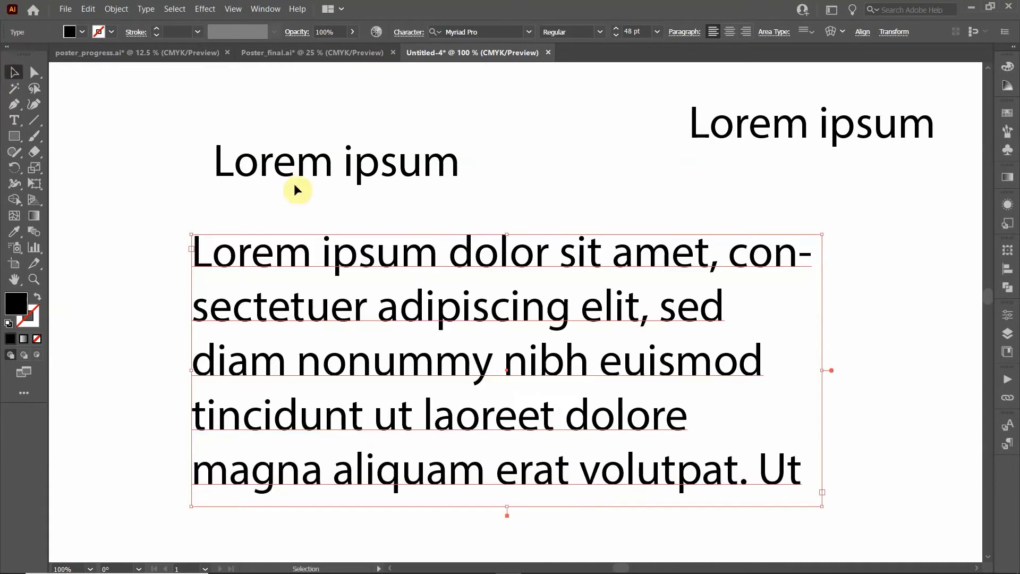
{"action": "left_click", "coordinate": [18, 124]}
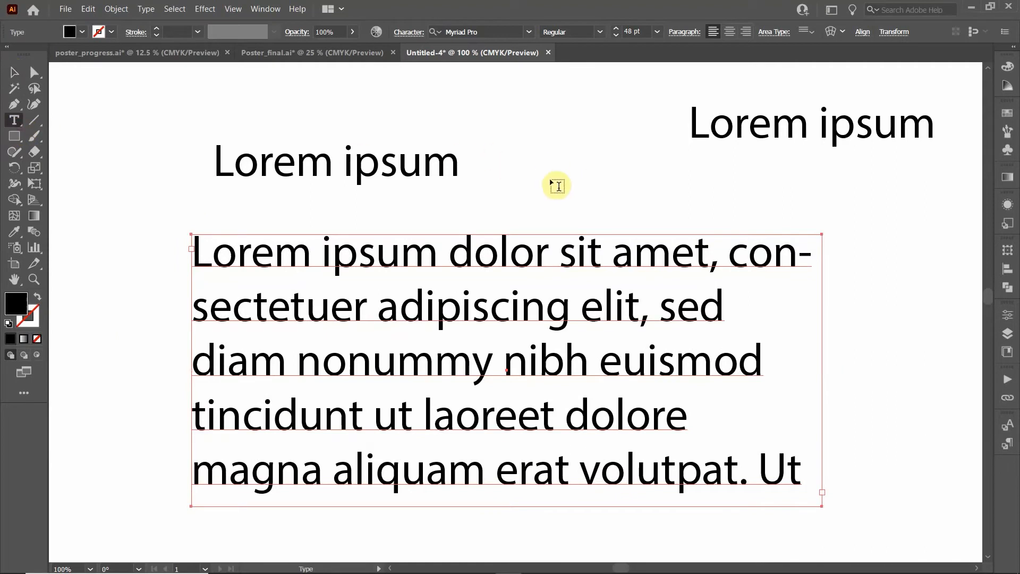
{"action": "left_click", "coordinate": [18, 72]}
{"action": "left_click", "coordinate": [319, 115]}
Delete the top-right label and change the heading to 'Lorem ipsum some more text'
{"action": "left_click", "coordinate": [709, 134]}
{"action": "key", "text": "Delete"}
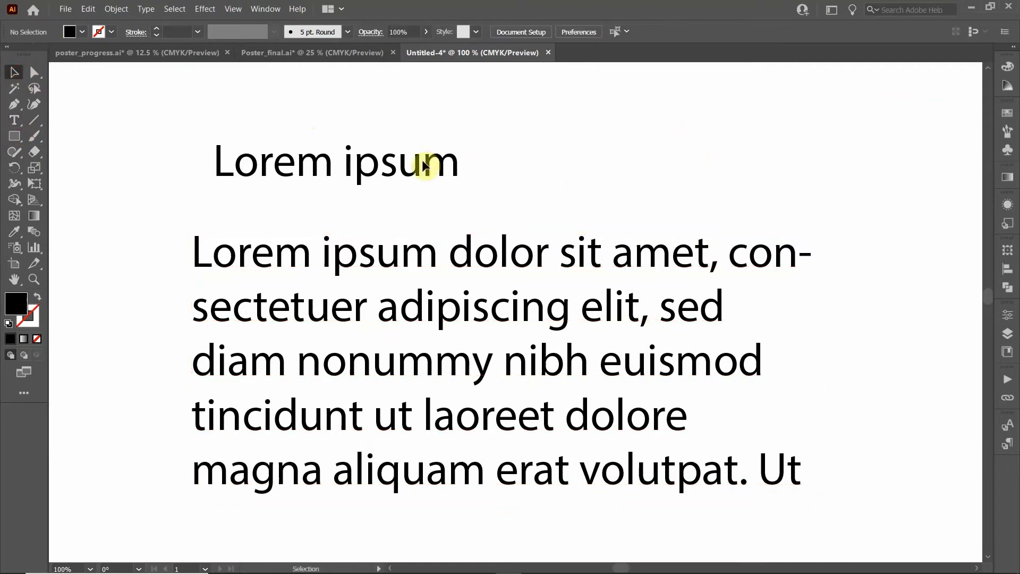
{"action": "left_click", "coordinate": [270, 160]}
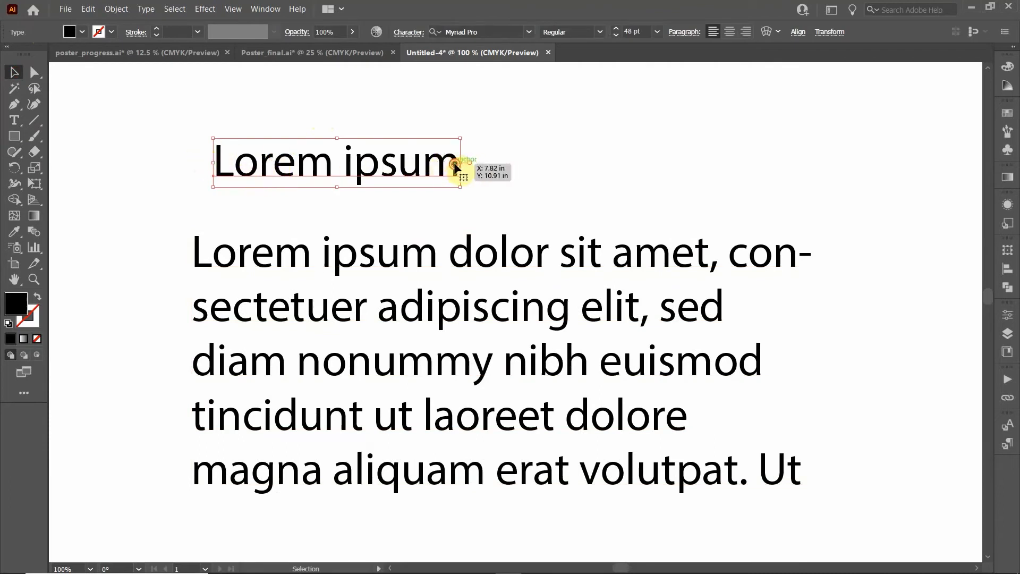
{"action": "key", "text": "t"}
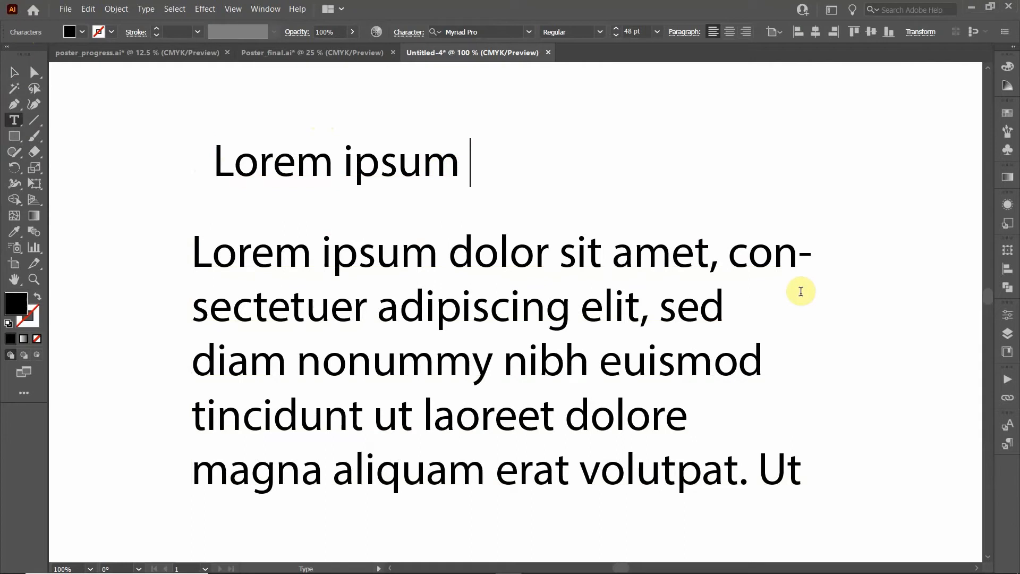
{"action": "key", "text": "BackSpace"}
{"action": "key", "text": "BackSpace"}
{"action": "type", "text": "some more text"}
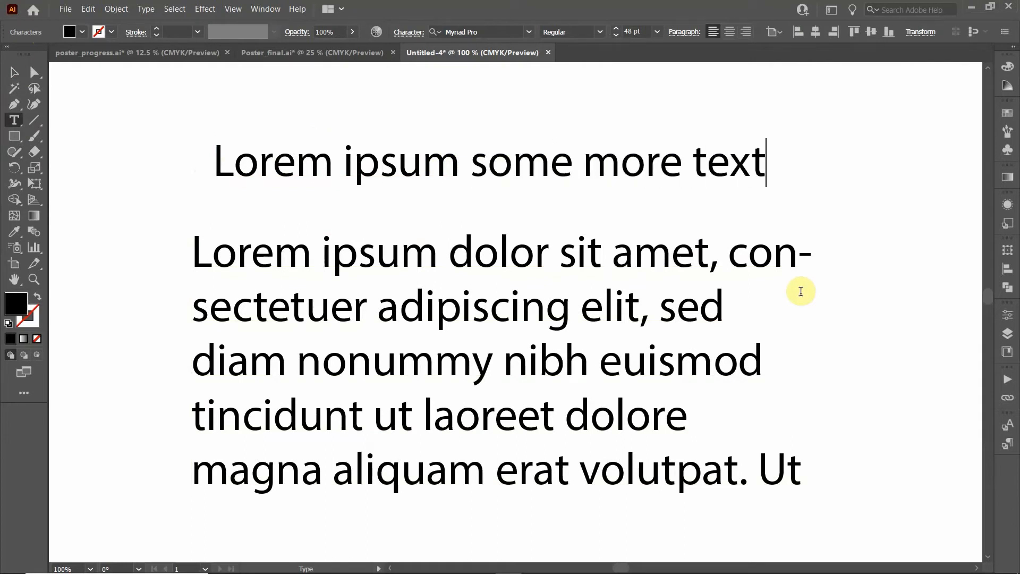
{"action": "left_click", "coordinate": [15, 72]}
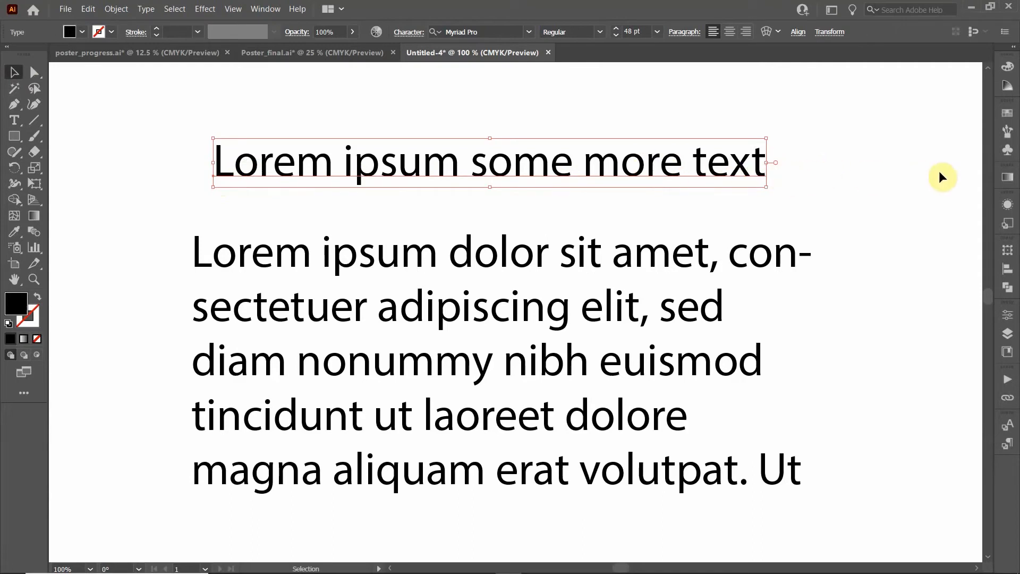
Move the heading higher and add a second line, 'add even more text'
{"action": "double_click", "coordinate": [751, 167]}
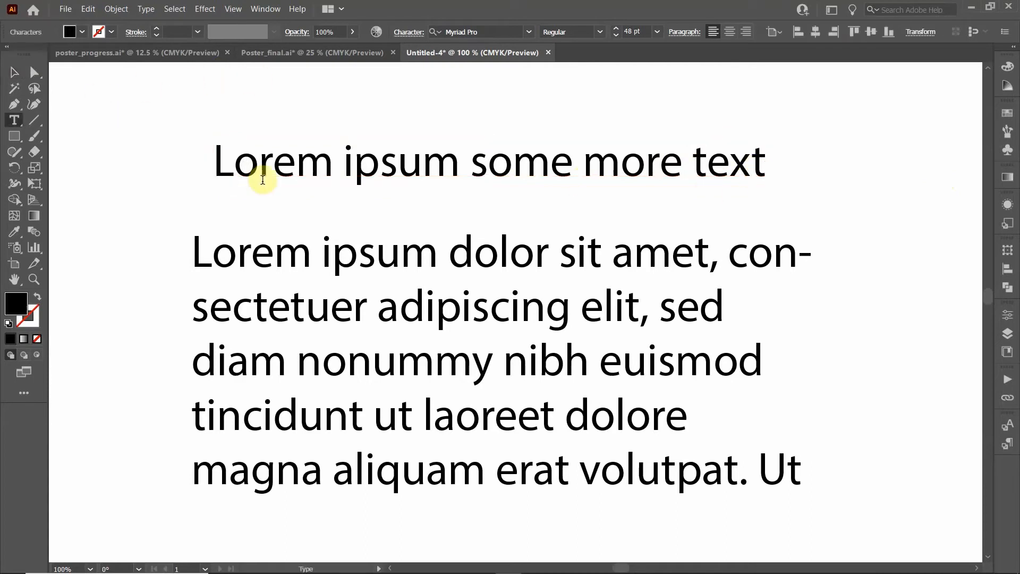
{"action": "left_click", "coordinate": [12, 77]}
{"action": "left_click_drag", "start_coordinate": [380, 169], "coordinate": [389, 124]}
{"action": "double_click", "coordinate": [752, 123]}
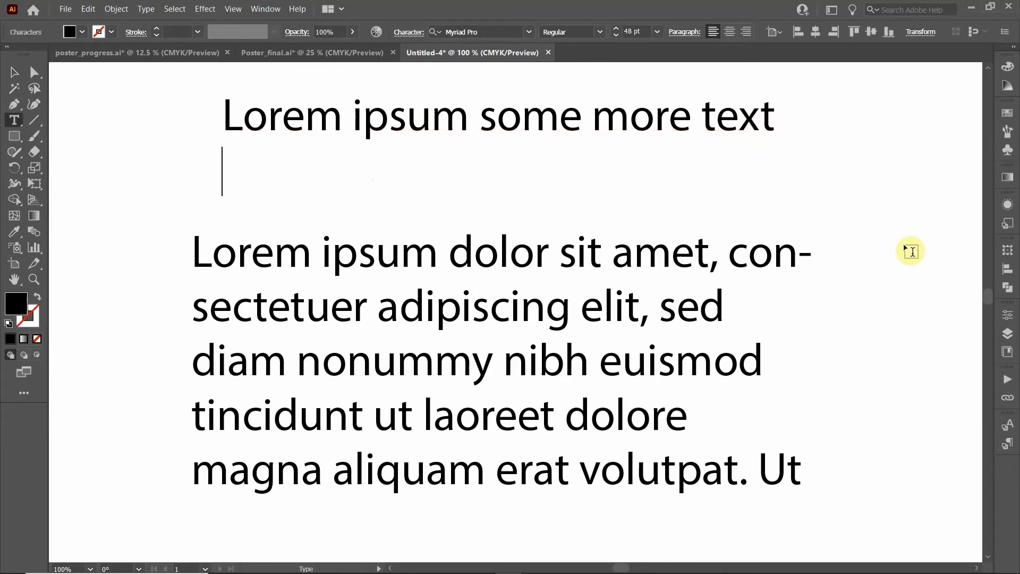
{"action": "key", "text": "Return"}
{"action": "type", "text": "add eve"}
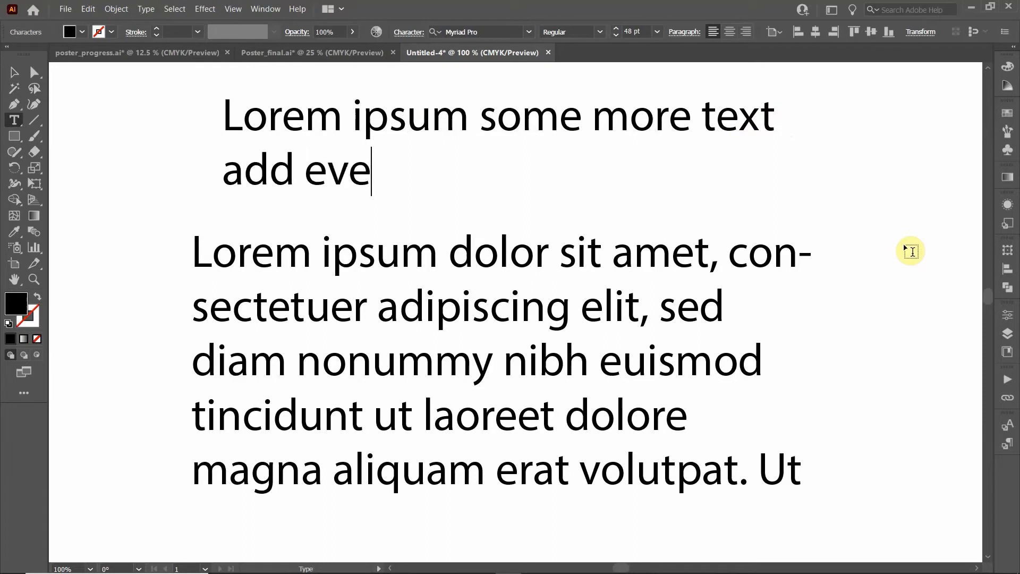
{"action": "type", "text": "n more text"}
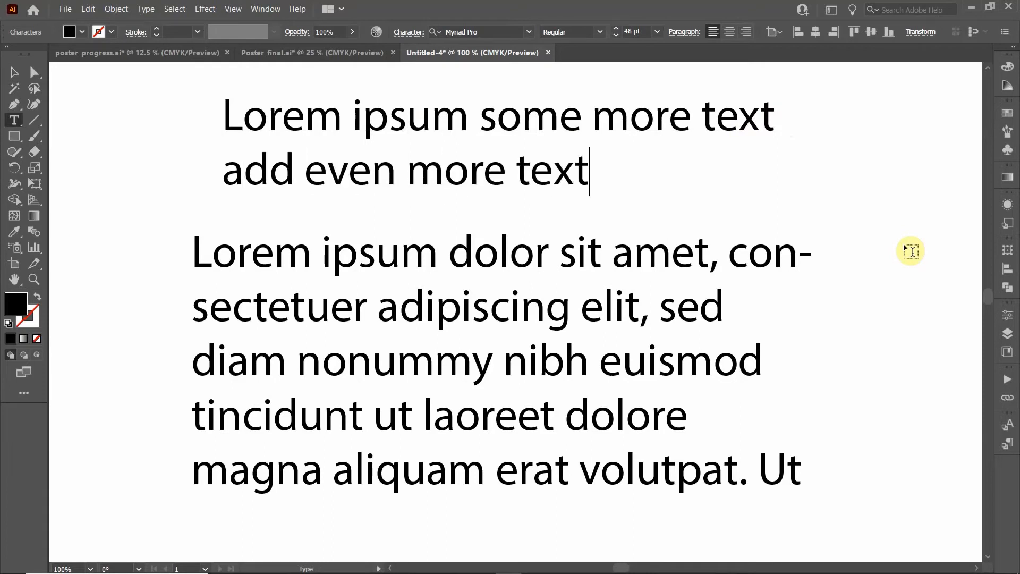
{"action": "left_click", "coordinate": [11, 72]}
Rewrite the paragraph ending as 'add even more text. if I keep typing then it…'
{"action": "left_click", "coordinate": [367, 262]}
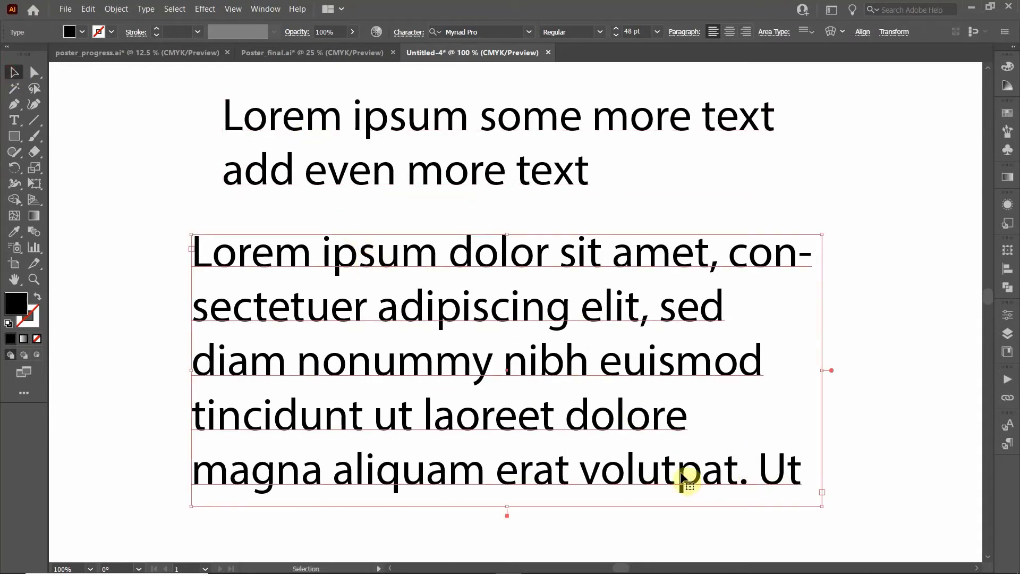
{"action": "double_click", "coordinate": [769, 475]}
{"action": "left_click_drag", "start_coordinate": [798, 470], "coordinate": [636, 417]}
{"action": "key", "text": "BackSpace"}
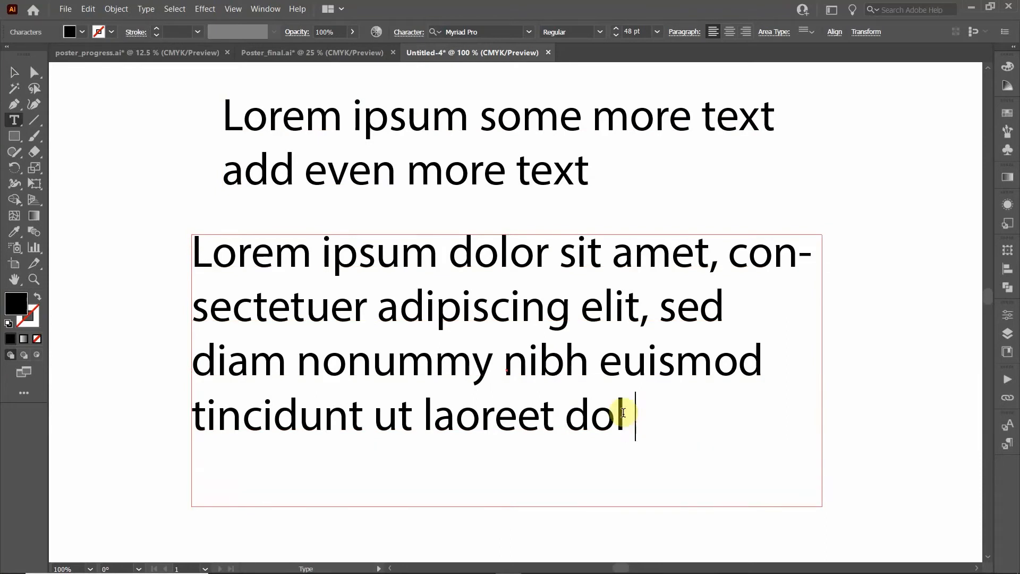
{"action": "type", "text": "add even"}
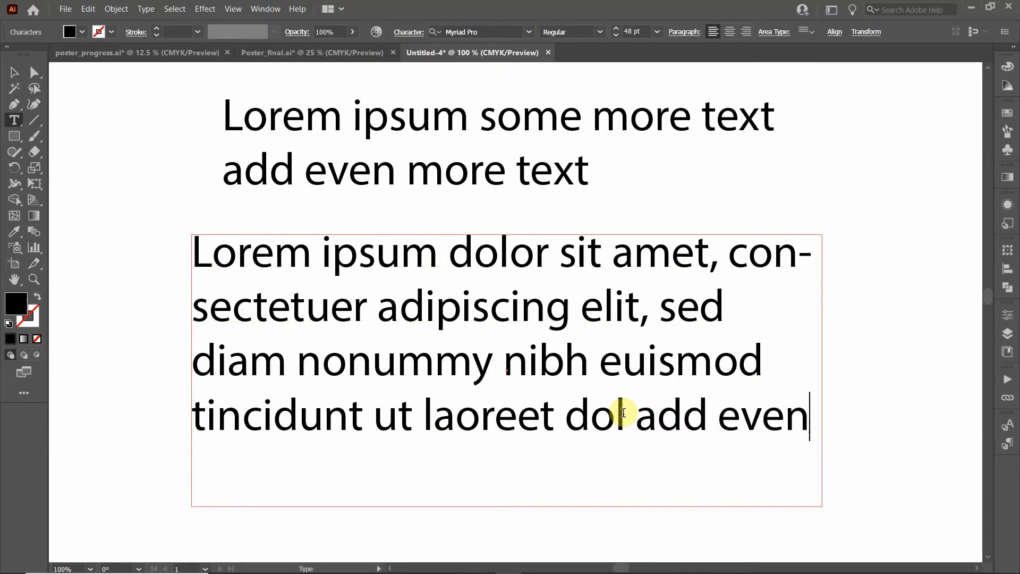
{"action": "type", "text": " more text. if I"}
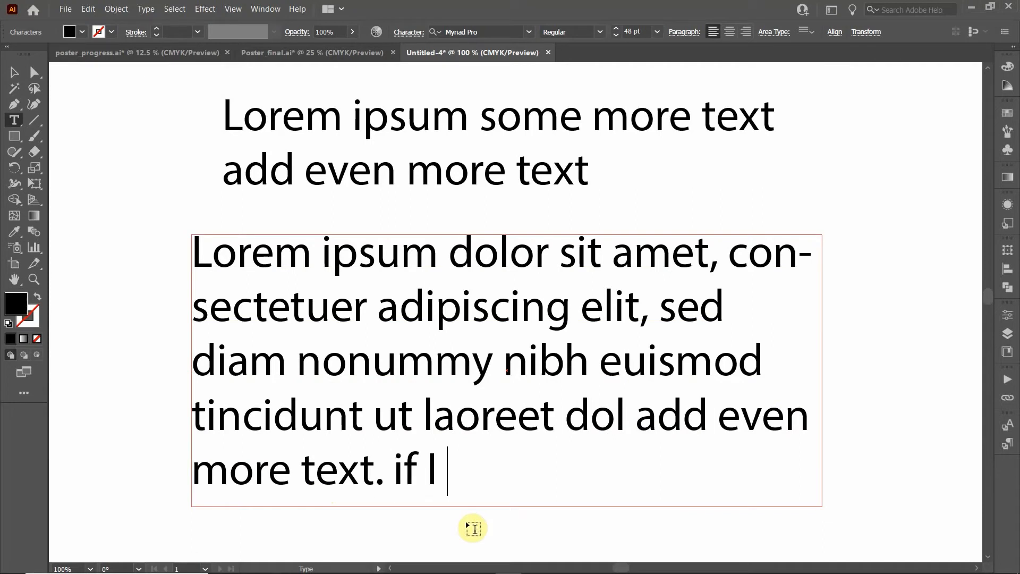
{"action": "type", "text": "keep typin"}
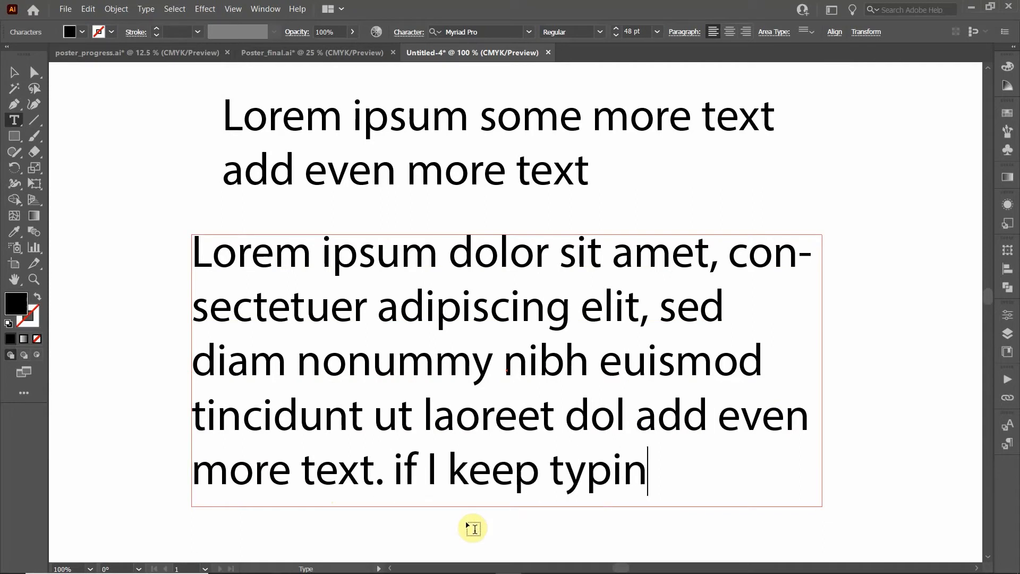
{"action": "type", "text": "g then in"}
{"action": "key", "text": "BackSpace"}
{"action": "type", "text": "t"}
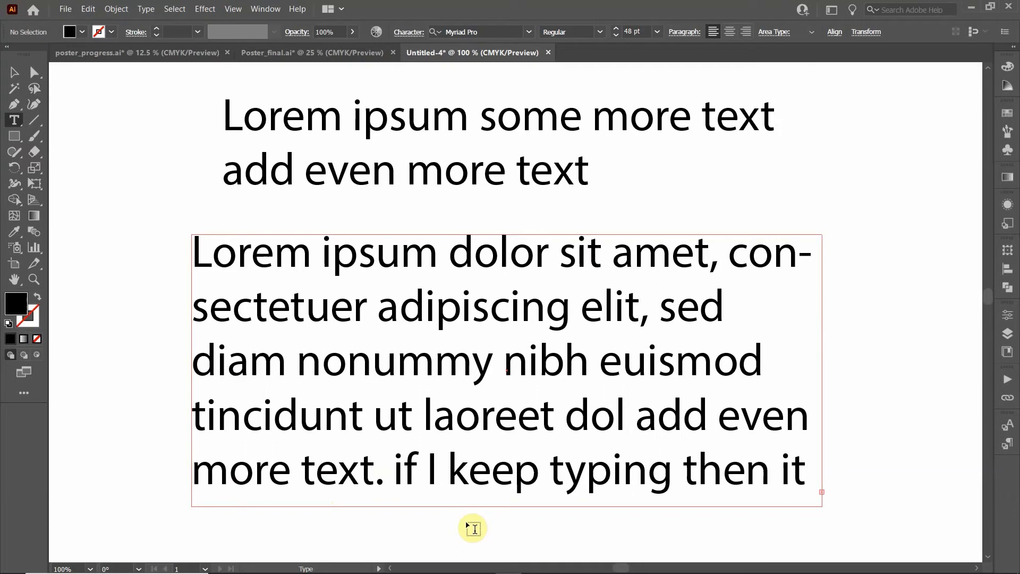
Drag the paragraph box's bottom handle down to reveal the overflowing last line
{"action": "scroll", "coordinate": [473, 529], "scroll_direction": "down", "scroll_amount": 2}
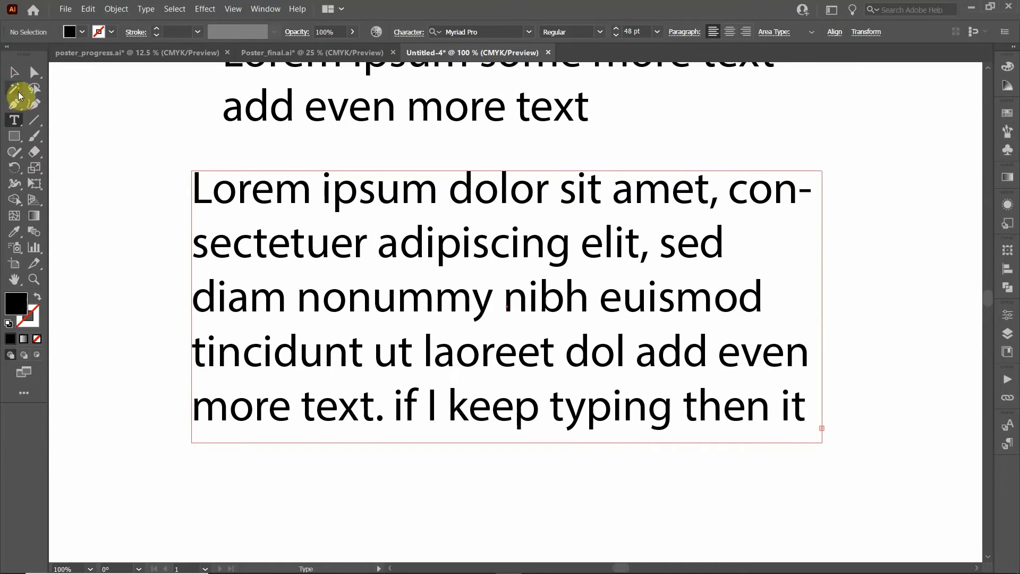
{"action": "left_click", "coordinate": [14, 72]}
{"action": "scroll", "coordinate": [518, 348], "scroll_direction": "down", "scroll_amount": 1}
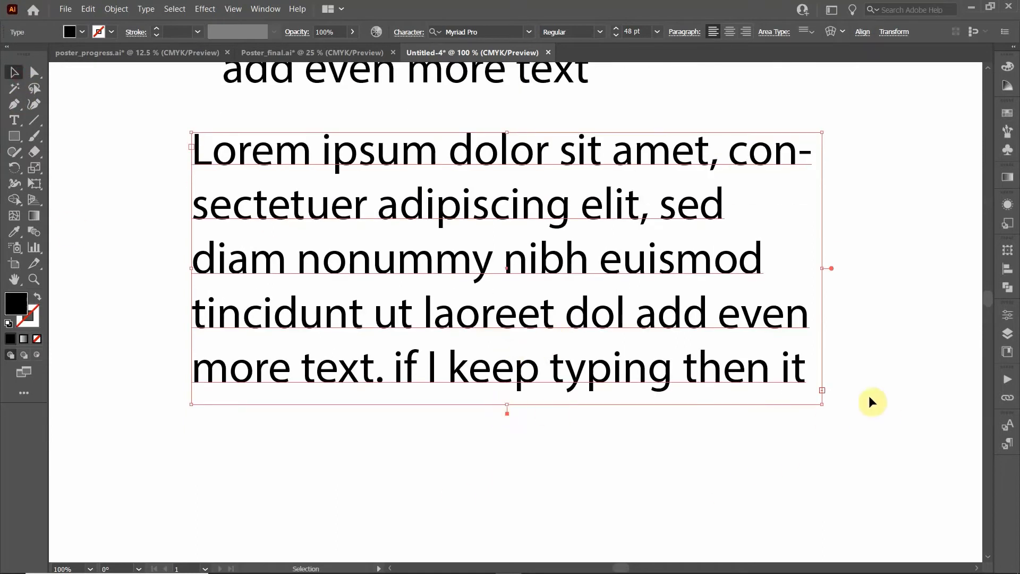
{"action": "left_click", "coordinate": [825, 393]}
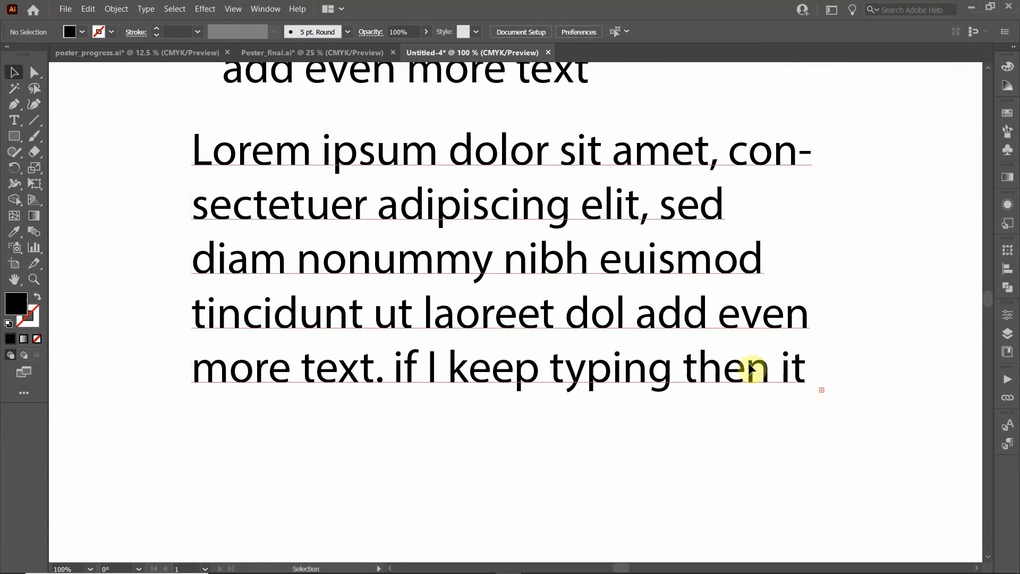
{"action": "left_click", "coordinate": [577, 386]}
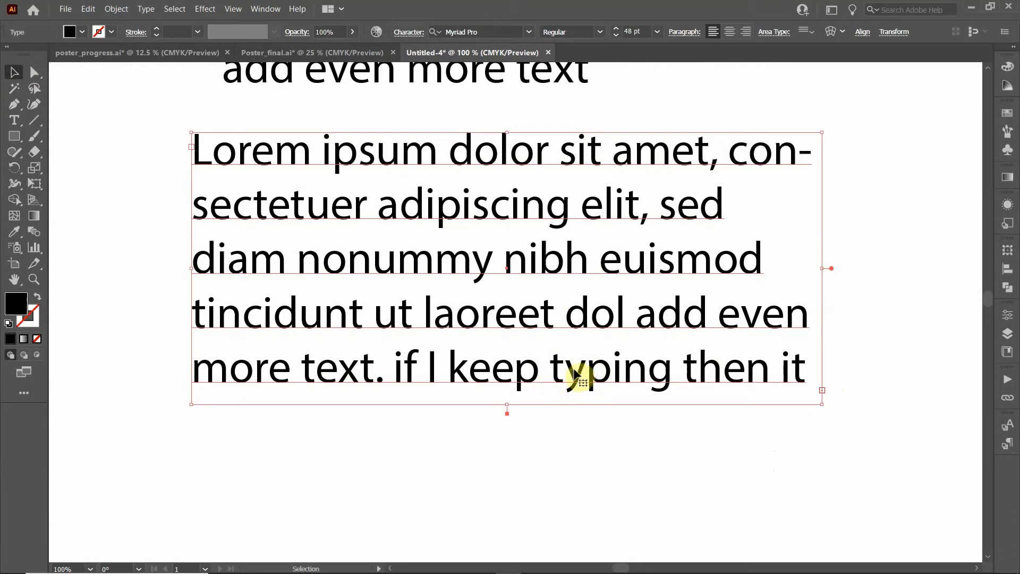
{"action": "left_click_drag", "start_coordinate": [507, 408], "coordinate": [511, 467]}
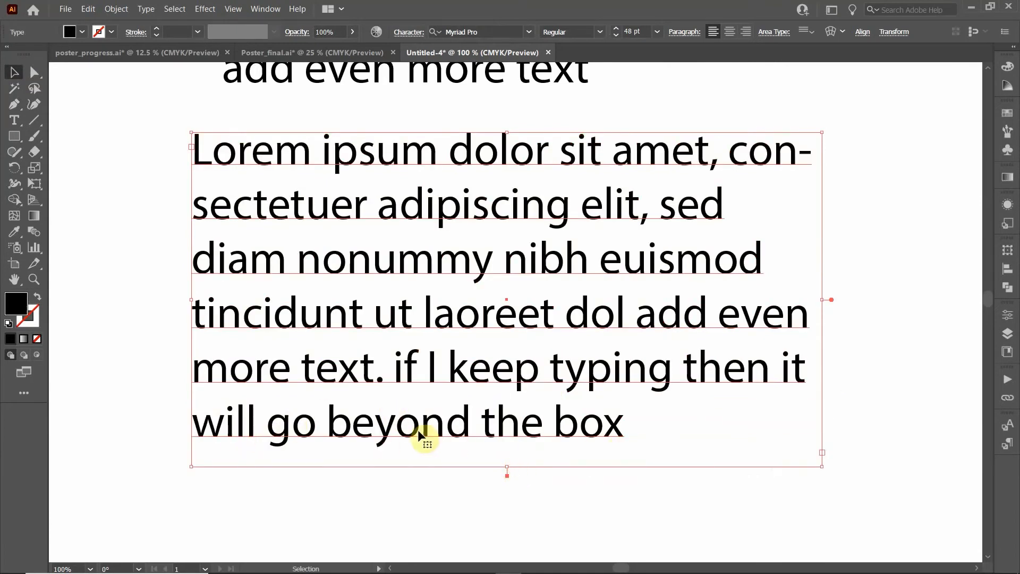
{"action": "scroll", "coordinate": [560, 446], "scroll_direction": "up", "scroll_amount": 4}
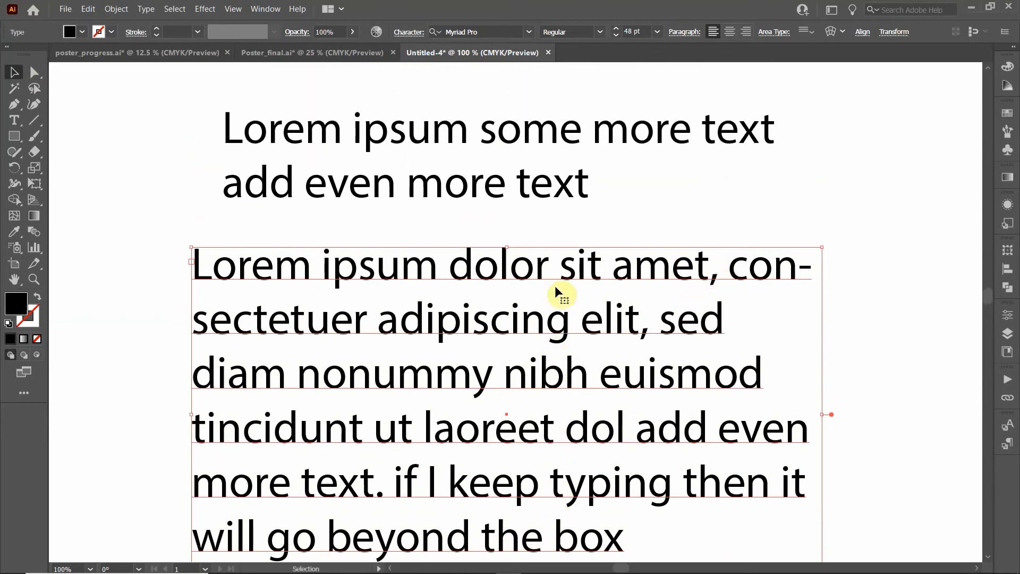
Shrink the 48 pt two-line heading slightly by its corner handle, undoing trial resizes
{"action": "left_click", "coordinate": [475, 189]}
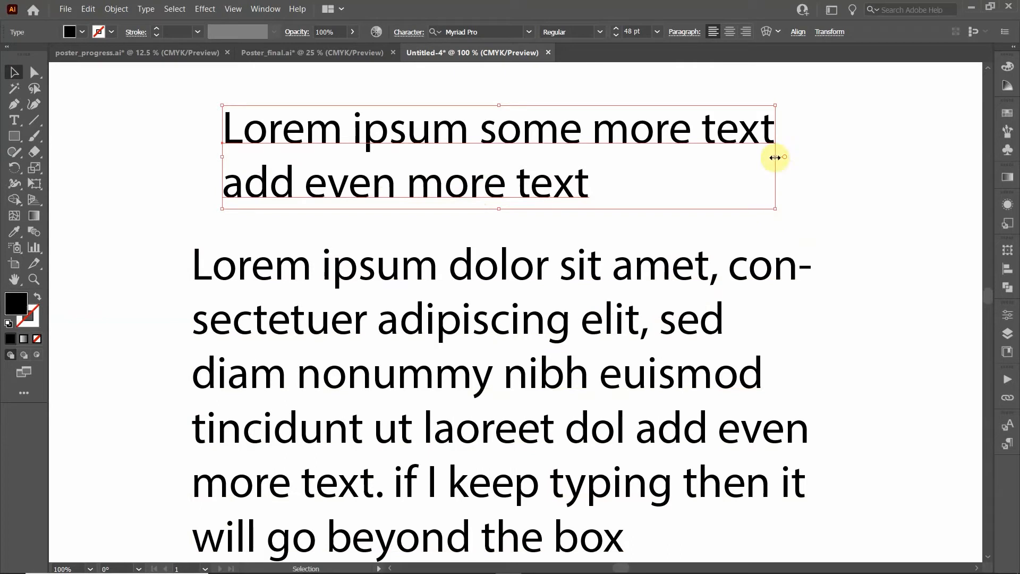
{"action": "left_click_drag", "start_coordinate": [776, 157], "coordinate": [521, 151]}
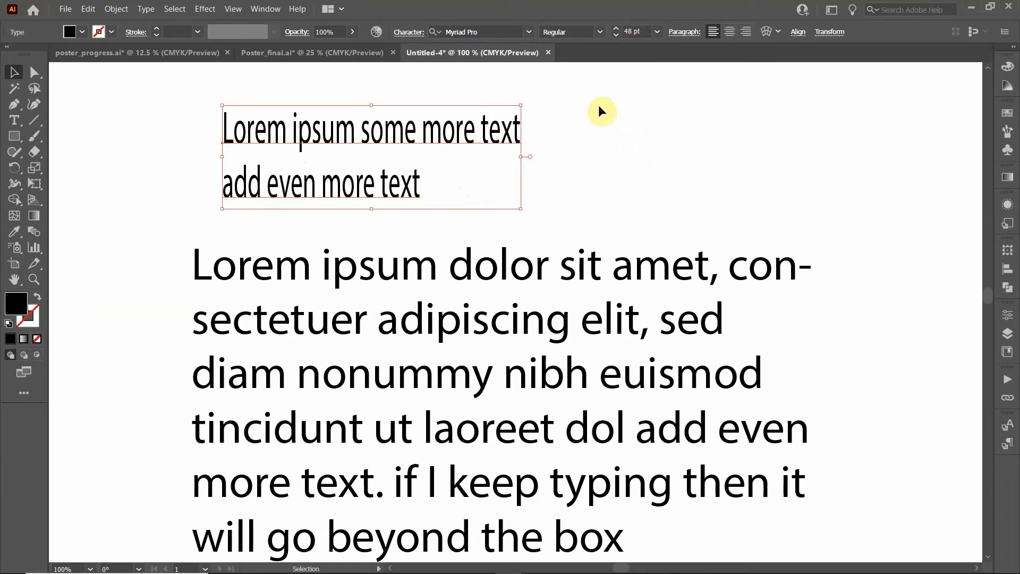
{"action": "key", "text": "ctrl+shift+x"}
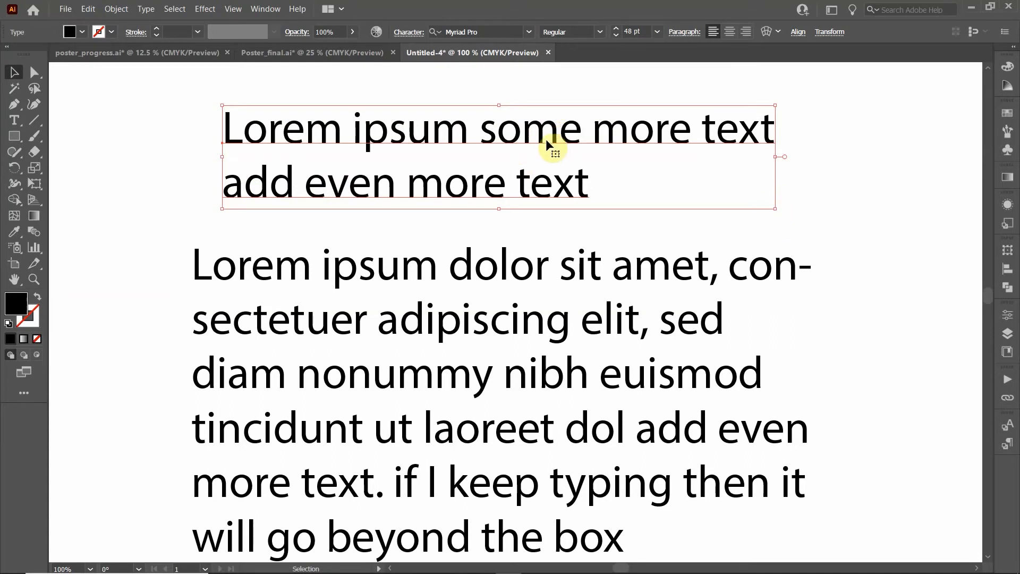
{"action": "left_click_drag", "start_coordinate": [776, 212], "coordinate": [436, 190]}
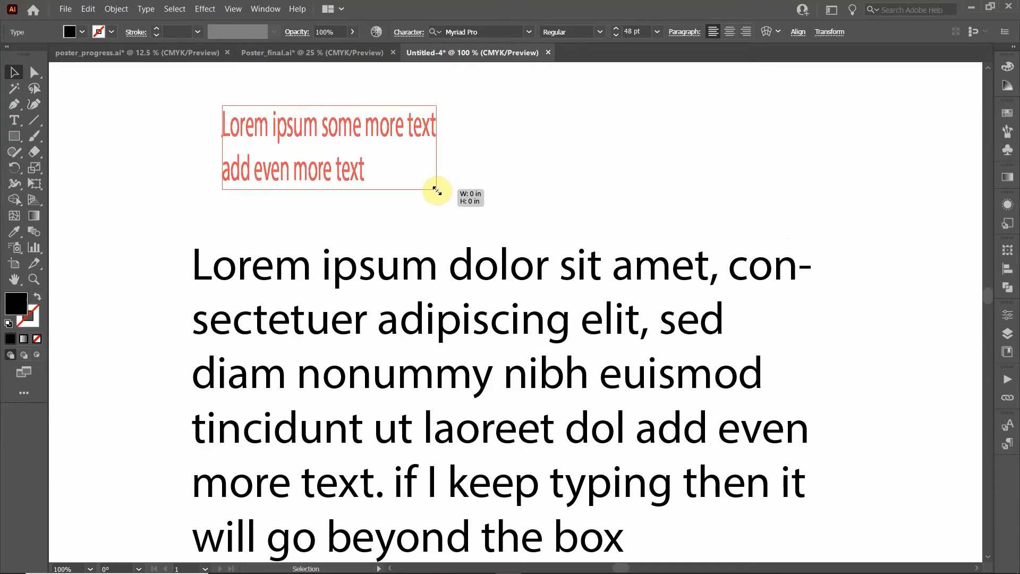
{"action": "left_click_drag", "start_coordinate": [445, 190], "coordinate": [665, 207]}
{"action": "key", "text": "ctrl+z"}
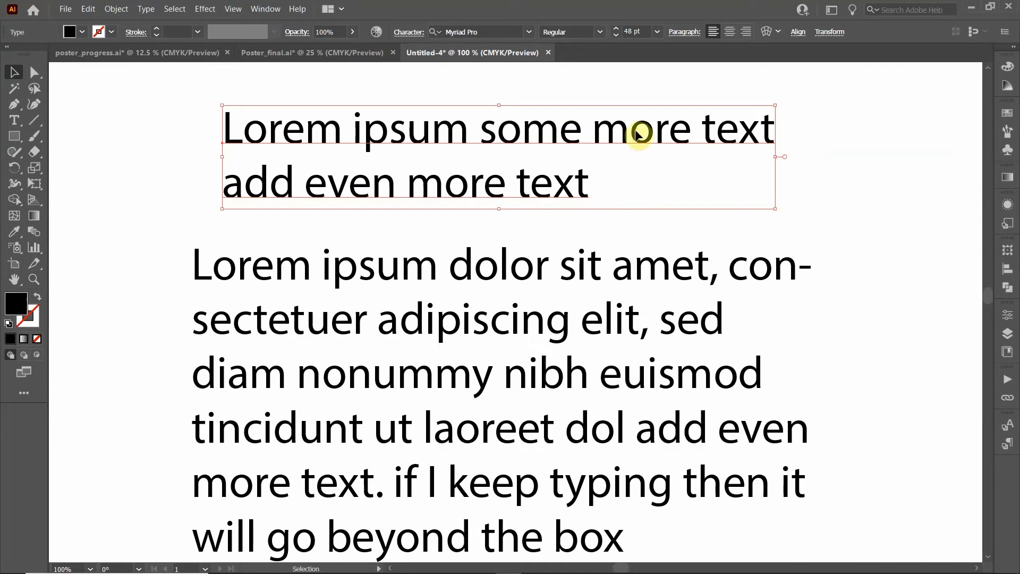
{"action": "left_click", "coordinate": [639, 29]}
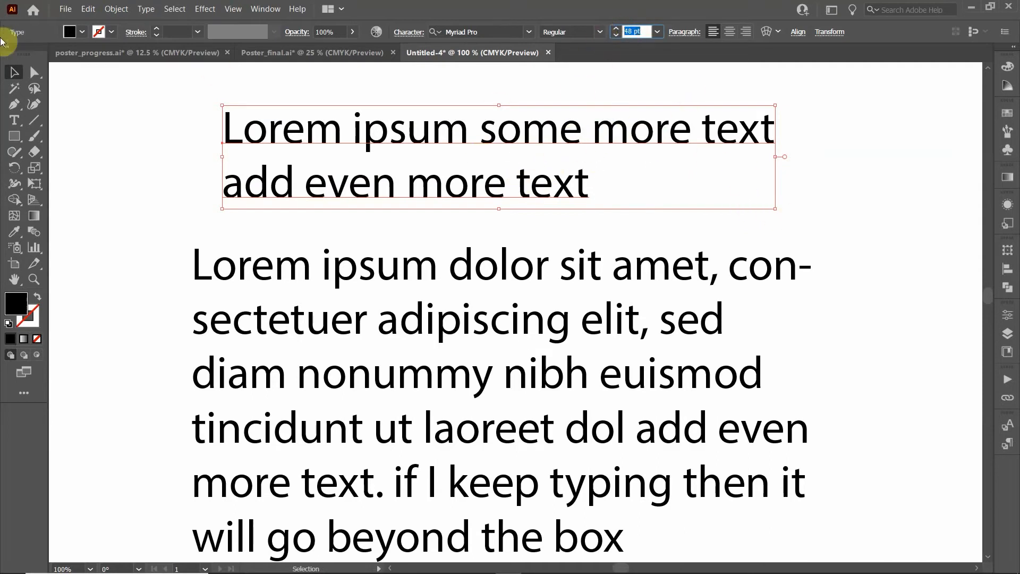
{"action": "left_click", "coordinate": [367, 137]}
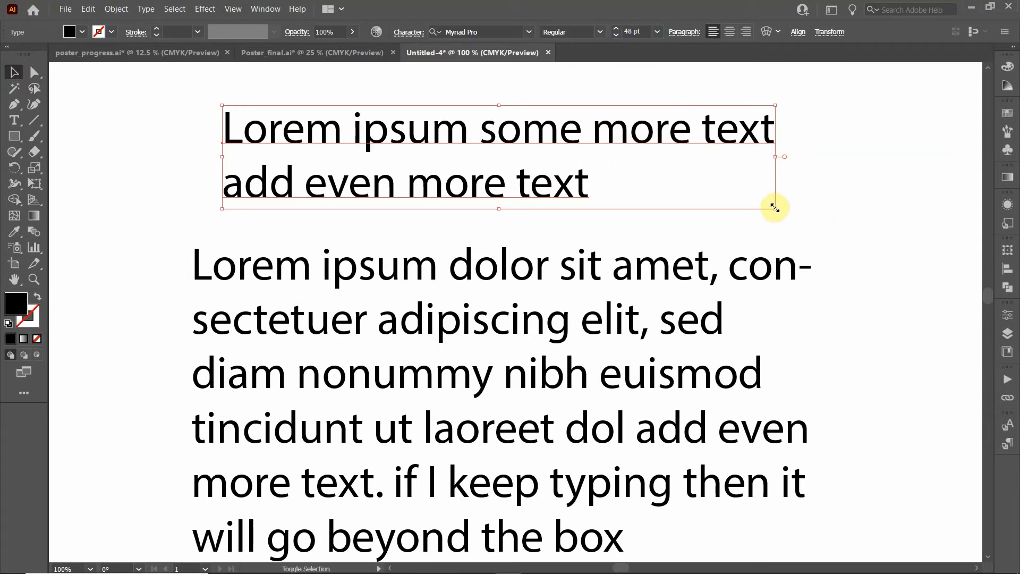
{"action": "left_click_drag", "start_coordinate": [774, 208], "coordinate": [704, 195]}
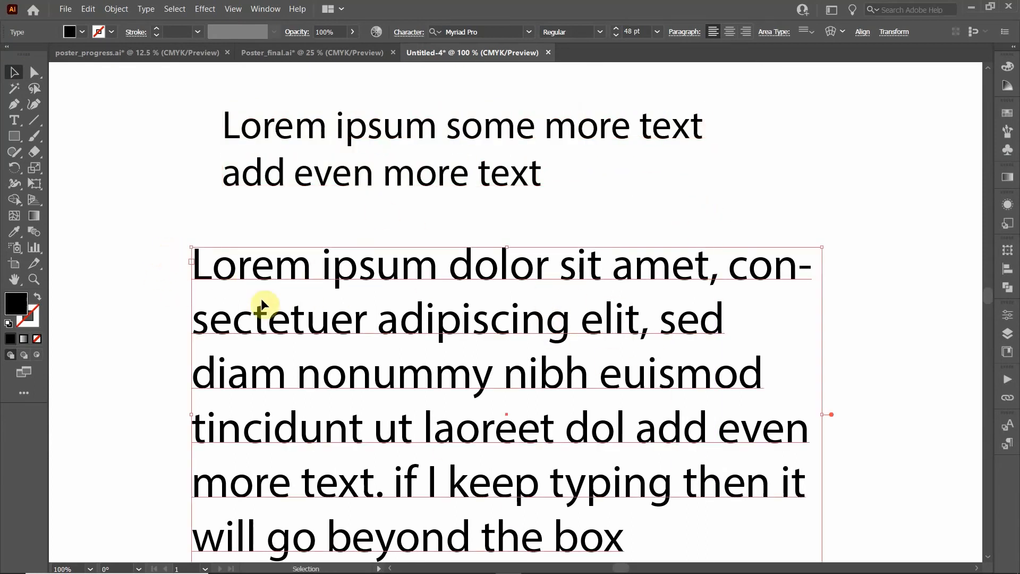
Widen the paragraph box so its text reflows into six longer lines
{"action": "scroll", "coordinate": [571, 419], "scroll_direction": "down", "scroll_amount": 4}
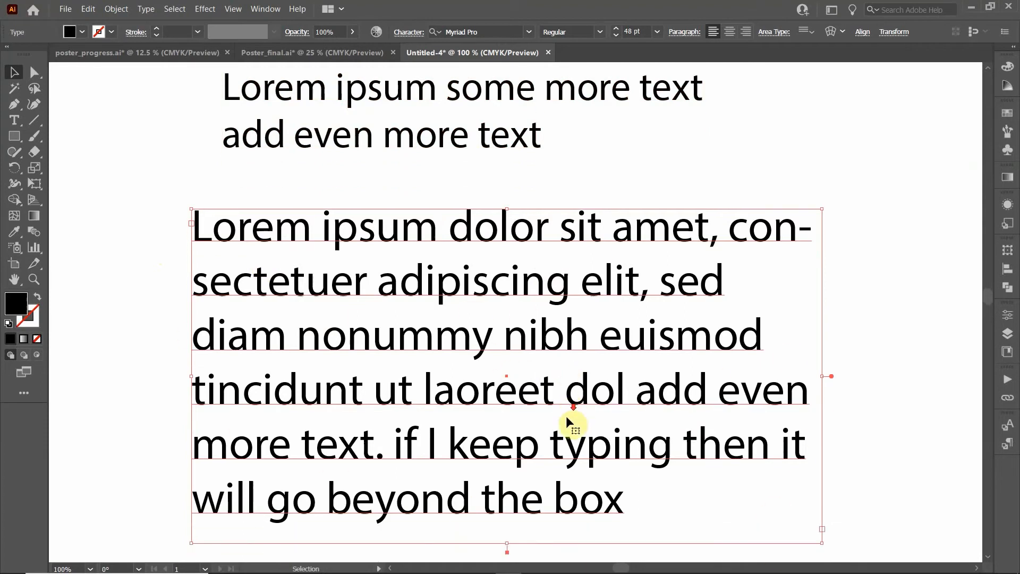
{"action": "mouse_move", "coordinate": [824, 478]}
{"action": "left_mouse_down"}
{"action": "mouse_move", "coordinate": [733, 428]}
{"action": "mouse_move", "coordinate": [669, 353]}
{"action": "mouse_move", "coordinate": [885, 524]}
{"action": "mouse_move", "coordinate": [723, 519]}
{"action": "mouse_move", "coordinate": [699, 553]}
{"action": "mouse_move", "coordinate": [907, 487]}
{"action": "mouse_move", "coordinate": [786, 333]}
{"action": "mouse_move", "coordinate": [611, 364]}
{"action": "mouse_move", "coordinate": [815, 380]}
{"action": "mouse_move", "coordinate": [942, 414]}
{"action": "mouse_move", "coordinate": [759, 414]}
{"action": "mouse_move", "coordinate": [678, 430]}
{"action": "mouse_move", "coordinate": [831, 389]}
{"action": "mouse_move", "coordinate": [838, 403]}
{"action": "mouse_move", "coordinate": [814, 405]}
{"action": "mouse_move", "coordinate": [779, 371]}
{"action": "mouse_move", "coordinate": [801, 444]}
{"action": "mouse_move", "coordinate": [786, 453]}
{"action": "mouse_move", "coordinate": [812, 448]}
{"action": "mouse_move", "coordinate": [744, 485]}
{"action": "mouse_move", "coordinate": [858, 444]}
{"action": "mouse_move", "coordinate": [885, 398]}
{"action": "left_mouse_up"}
{"action": "scroll", "coordinate": [675, 344], "scroll_direction": "up", "scroll_amount": 2}
{"action": "left_click", "coordinate": [550, 128]}
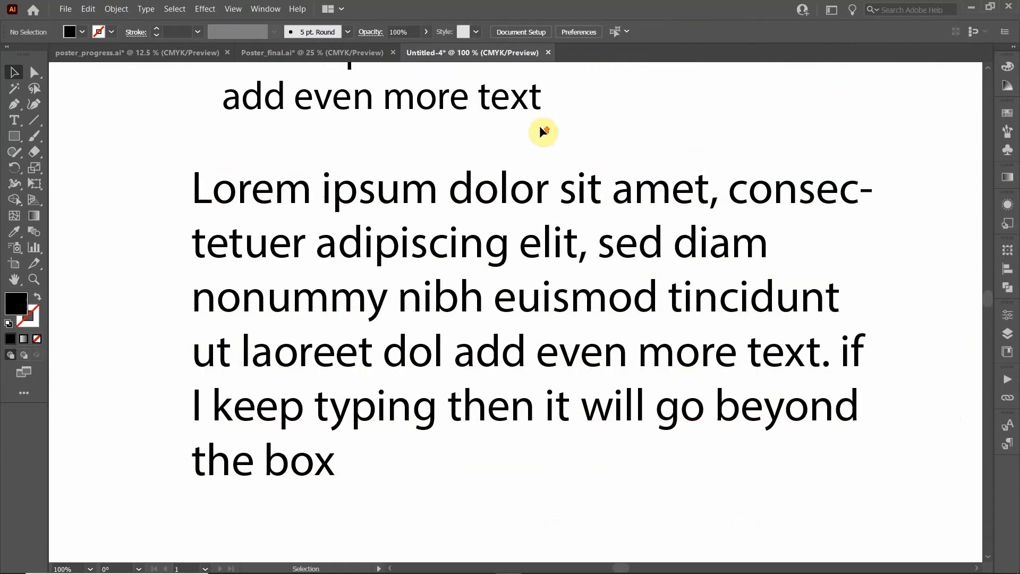
Delete the two-line heading and the long paragraph text, leaving the artboard empty
{"action": "scroll", "coordinate": [552, 130], "scroll_direction": "up", "scroll_amount": 1}
{"action": "scroll", "coordinate": [531, 178], "scroll_direction": "up", "scroll_amount": 1}
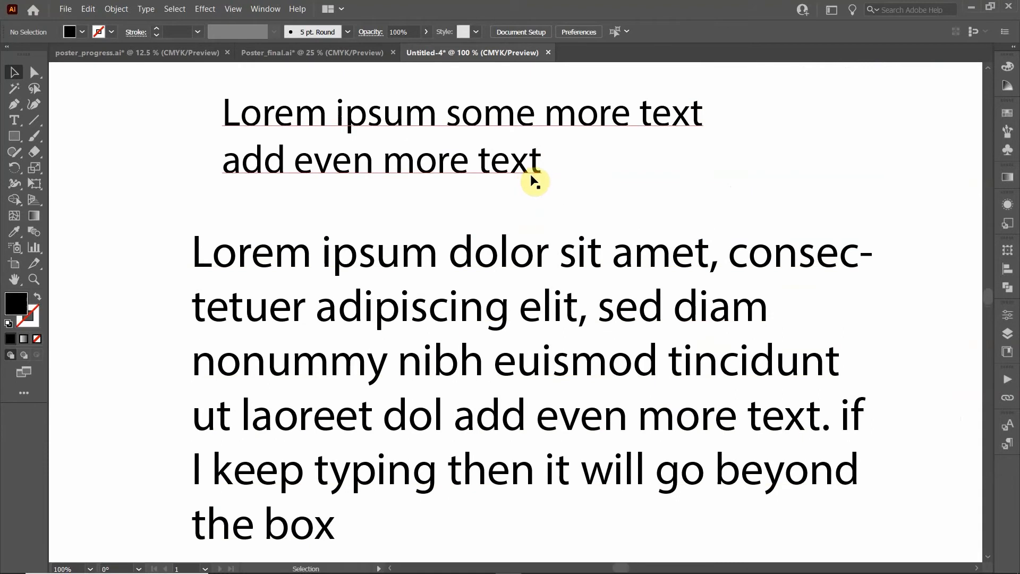
{"action": "scroll", "coordinate": [504, 138], "scroll_direction": "up", "scroll_amount": 1}
{"action": "left_click", "coordinate": [506, 143]}
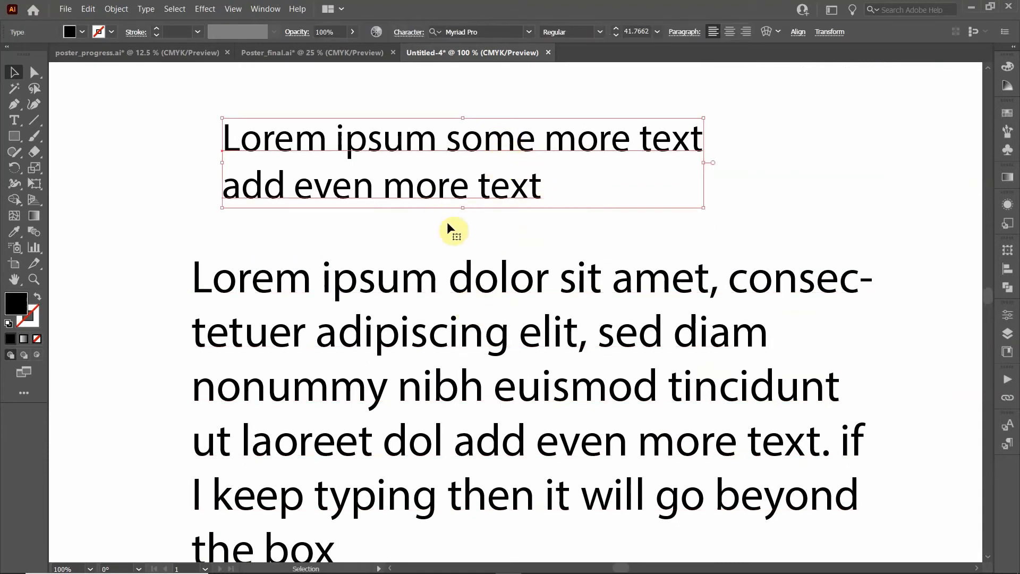
{"action": "key", "text": "Delete"}
{"action": "left_click", "coordinate": [513, 287]}
{"action": "key", "text": "Delete"}
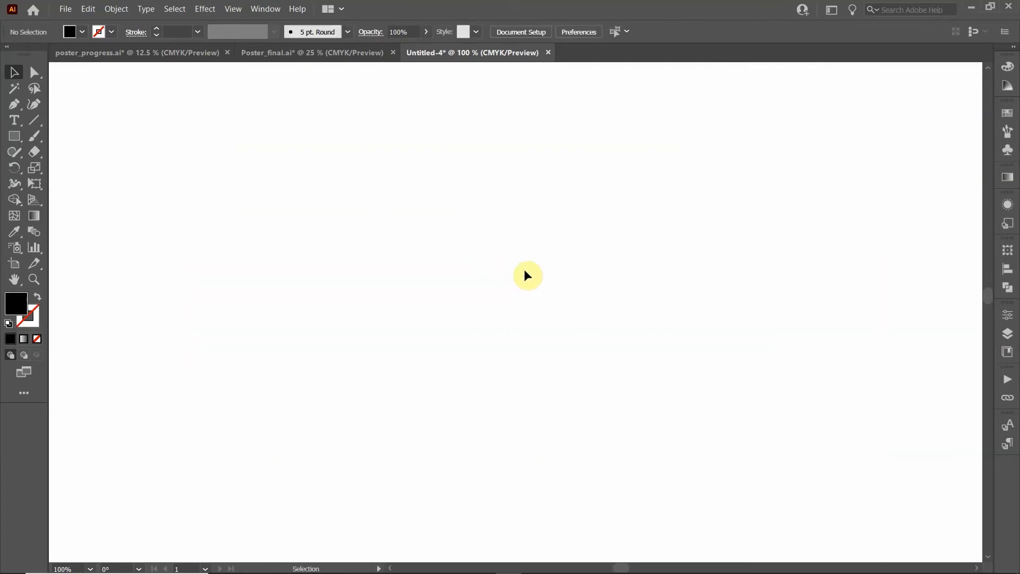
Zoom out to the poster and add a 'protein 1' label in the panel under the header
{"action": "left_click", "coordinate": [552, 247], "text": "ctrl+alt"}
{"action": "left_click_drag", "start_coordinate": [505, 226], "coordinate": [408, 279]}
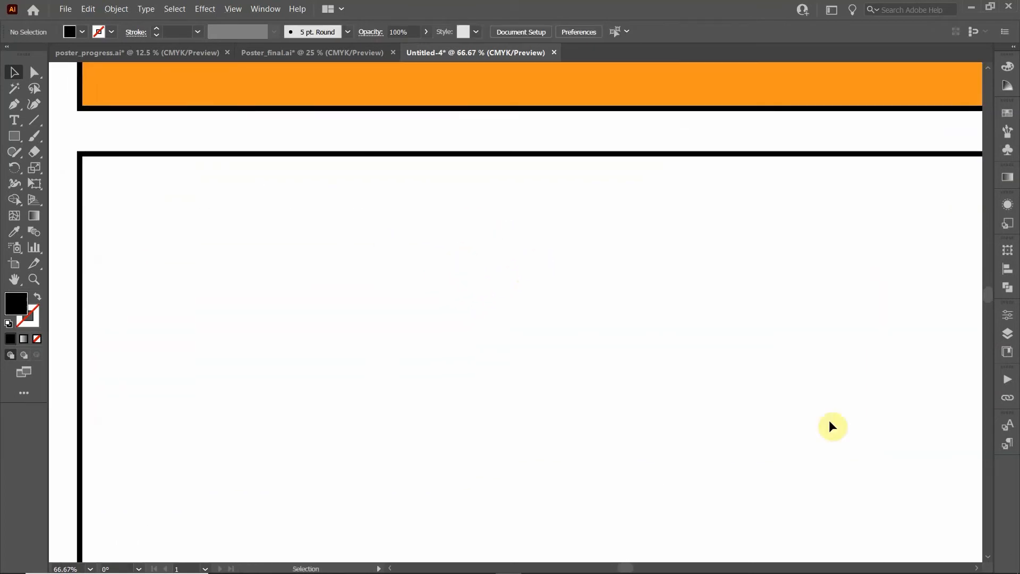
{"action": "left_click", "coordinate": [11, 118]}
{"action": "left_click", "coordinate": [432, 226]}
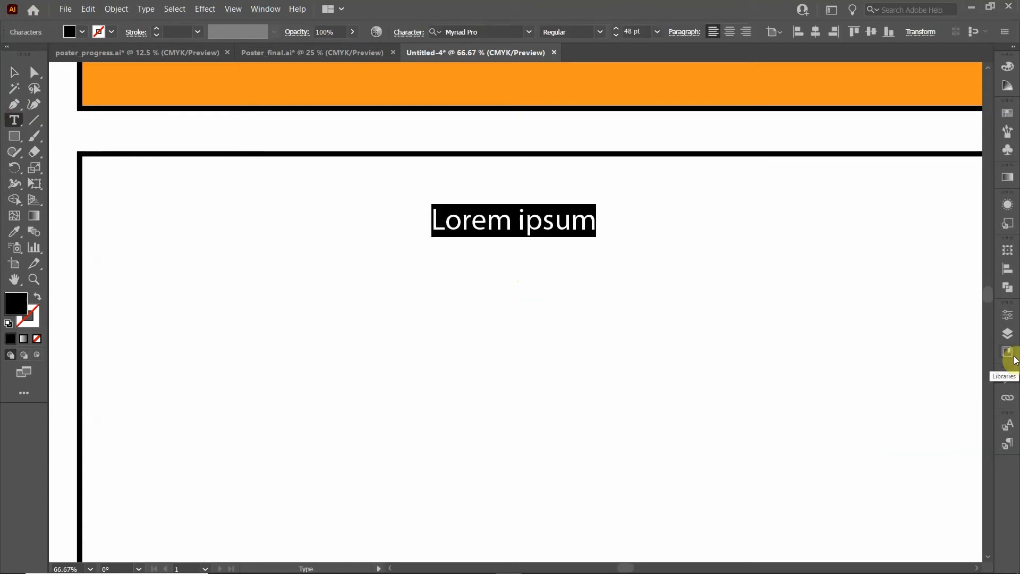
{"action": "type", "text": "prot"}
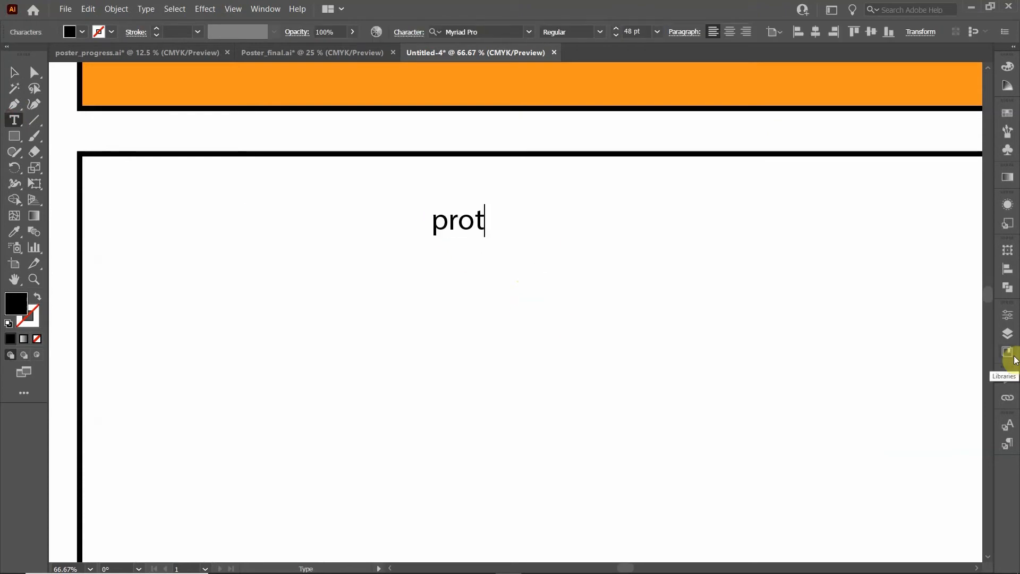
{"action": "type", "text": "ein 1"}
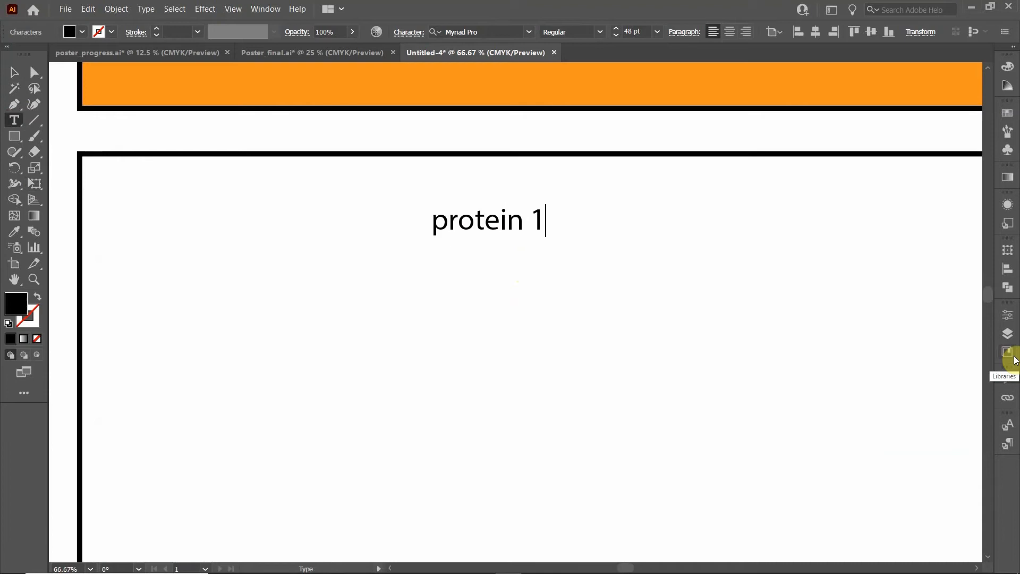
{"action": "left_click", "coordinate": [12, 75]}
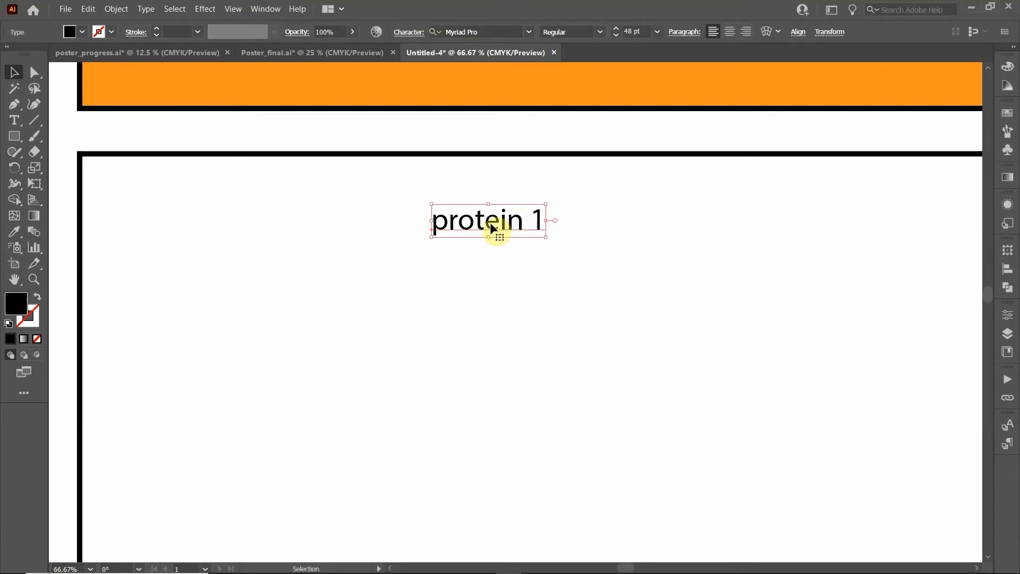
Duplicate the label just below and change the copy to 'protein 2'
{"action": "left_click_drag", "start_coordinate": [493, 223], "coordinate": [493, 311]}
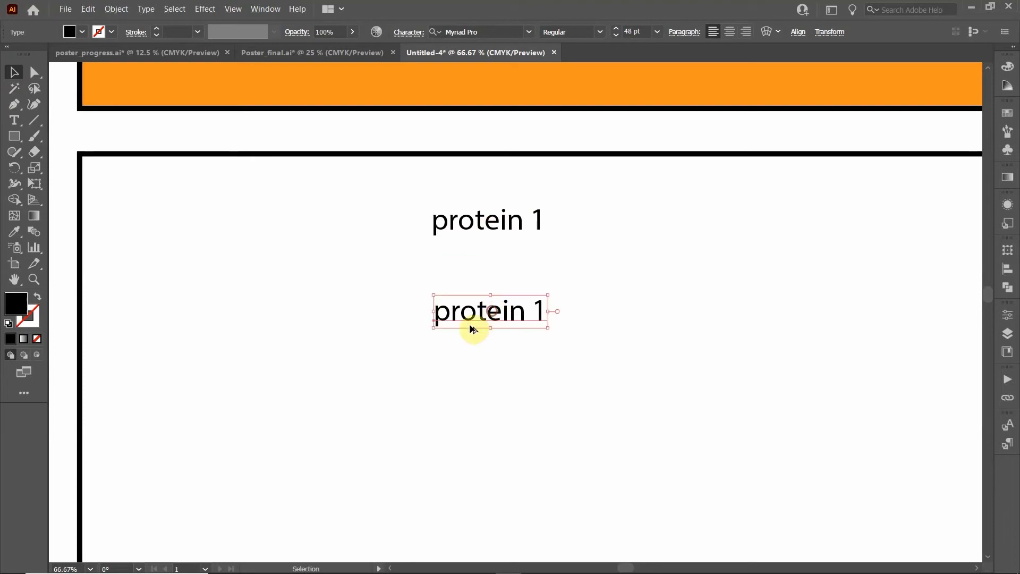
{"action": "double_click", "coordinate": [524, 318]}
{"action": "key", "text": "End"}
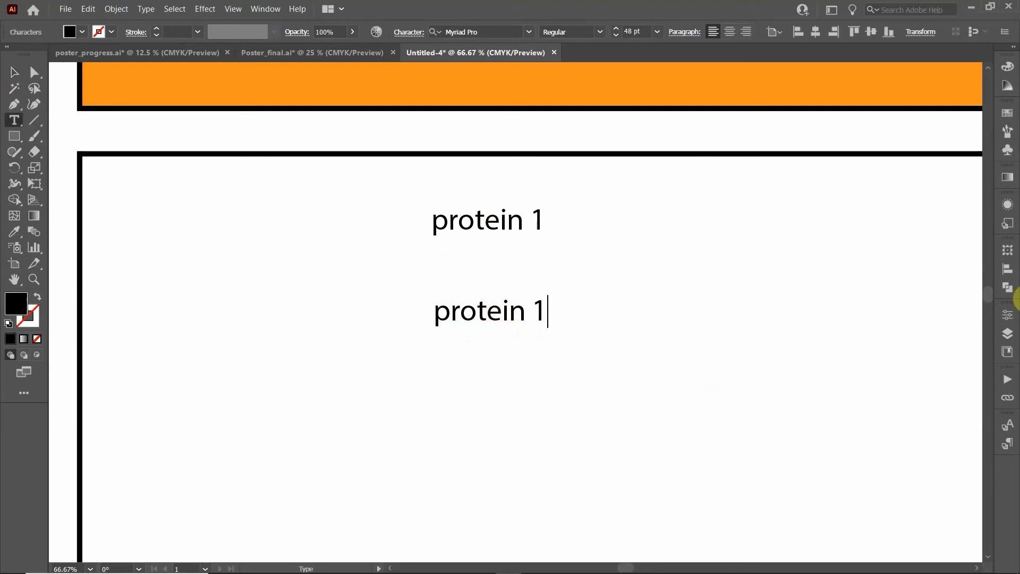
{"action": "type", "text": "2"}
{"action": "left_click", "coordinate": [14, 72]}
{"action": "left_click", "coordinate": [470, 311]}
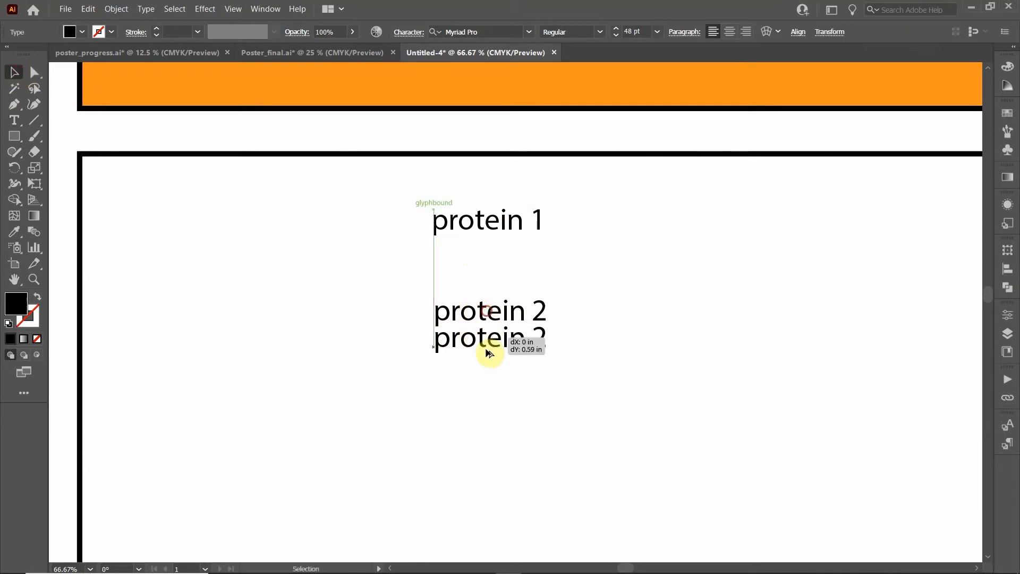
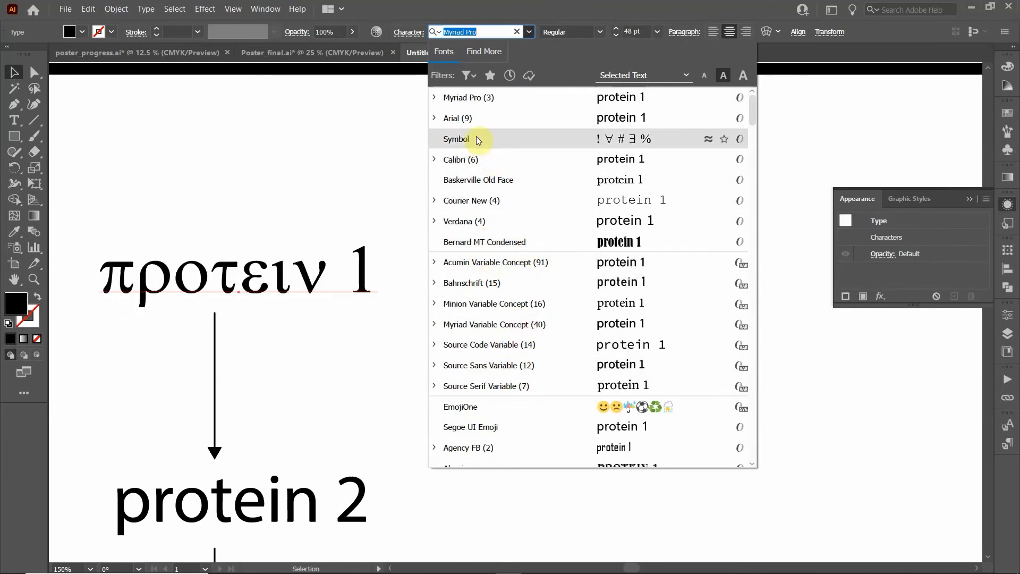
Change the protein 1, protein 2 and protein 3 labels to the Arial font
{"action": "left_click", "coordinate": [473, 119]}
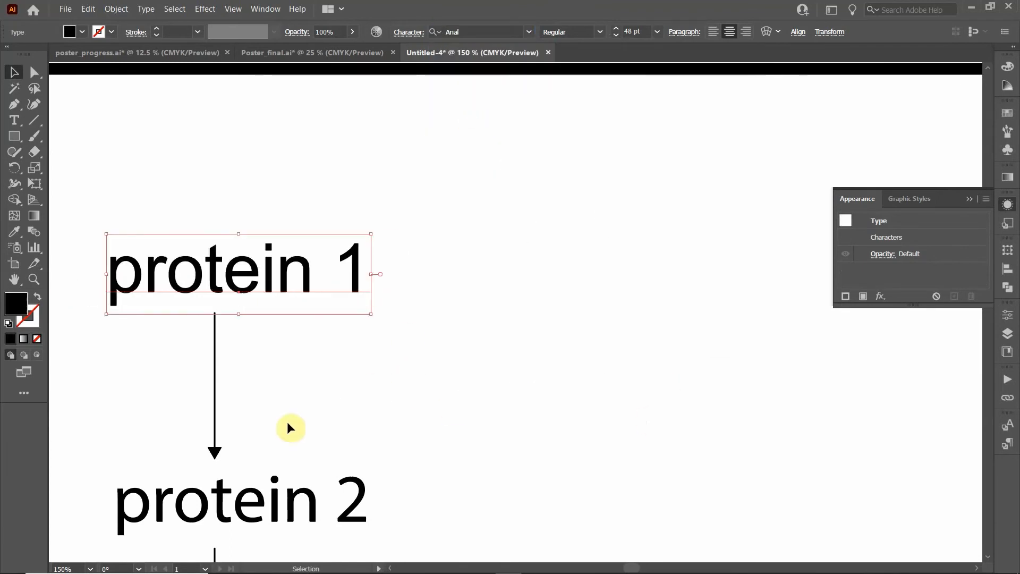
{"action": "left_click", "coordinate": [301, 512]}
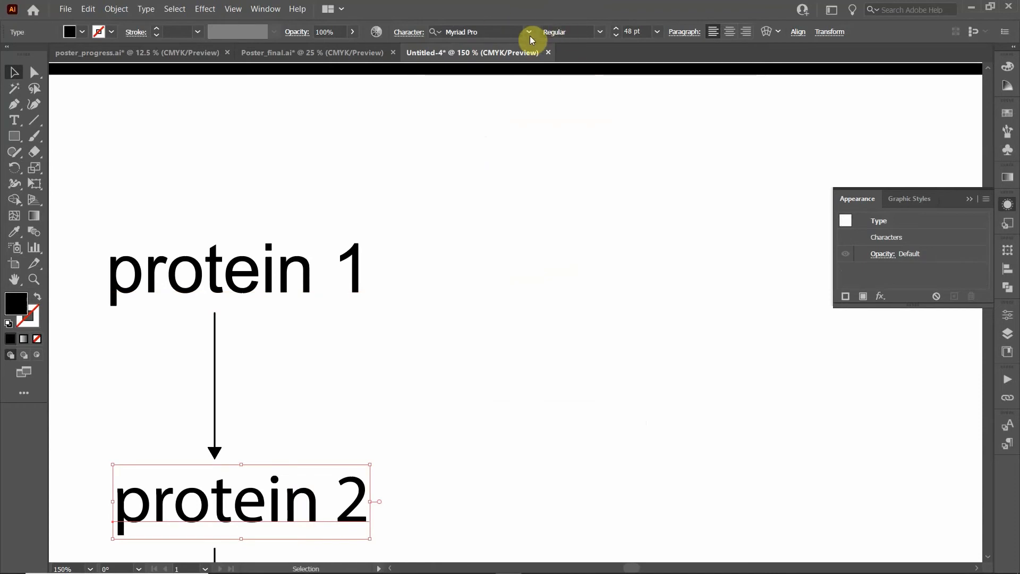
{"action": "left_click", "coordinate": [529, 32]}
{"action": "left_click", "coordinate": [509, 95]}
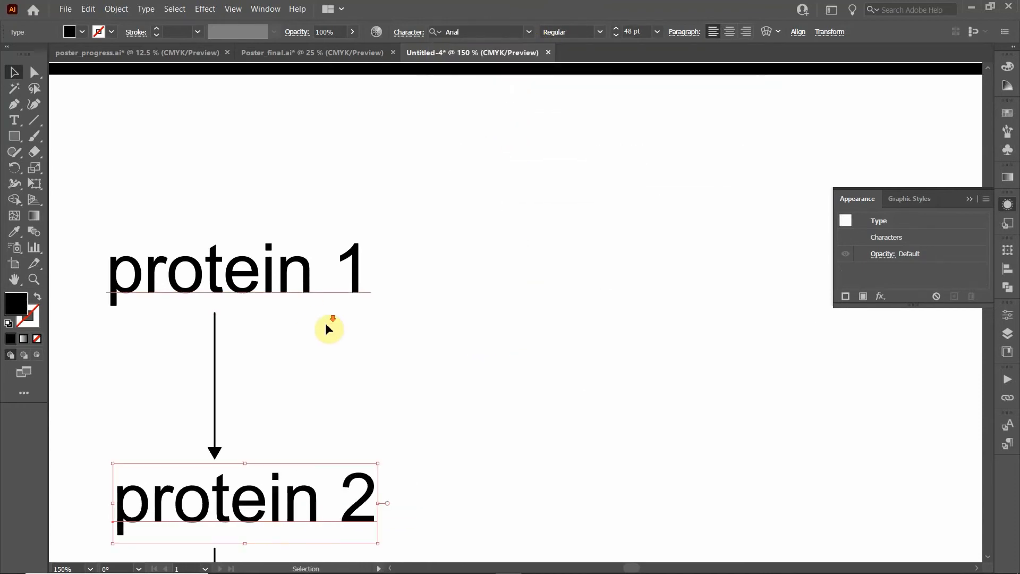
{"action": "scroll", "coordinate": [328, 329], "scroll_direction": "down", "scroll_amount": 5}
{"action": "left_click", "coordinate": [327, 481]}
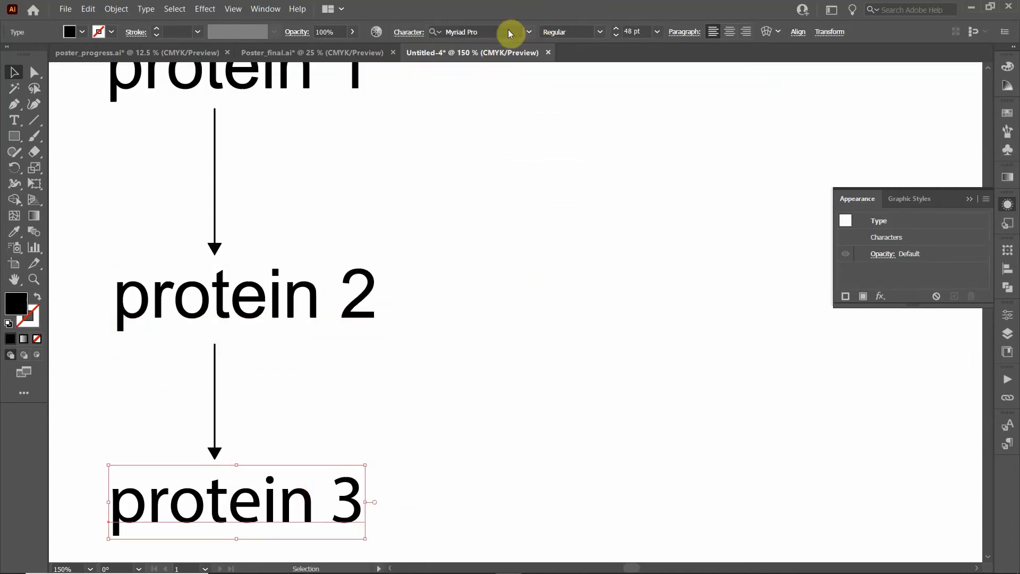
{"action": "left_click", "coordinate": [529, 31]}
{"action": "left_click", "coordinate": [483, 93]}
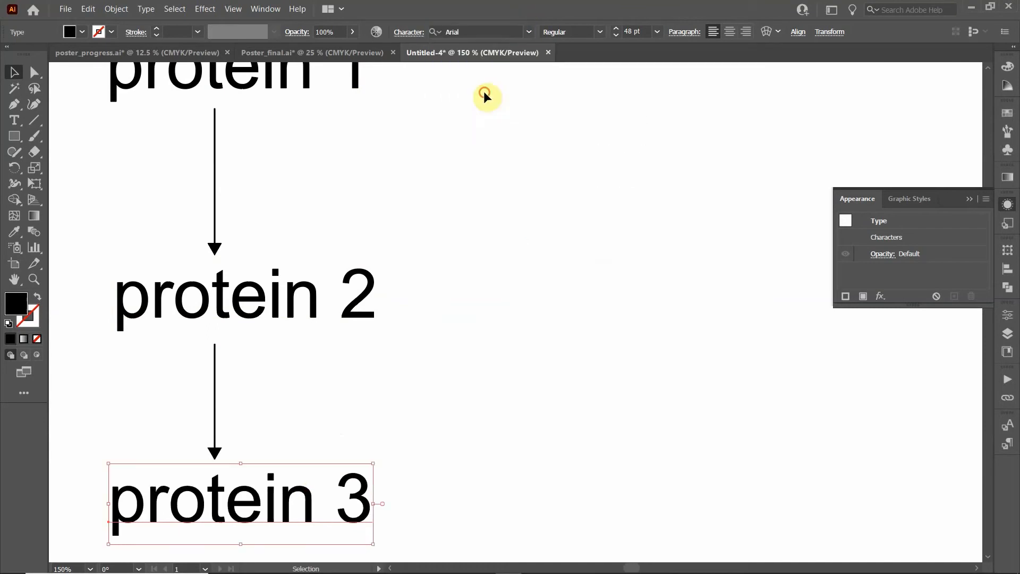
{"action": "scroll", "coordinate": [412, 196], "scroll_direction": "up", "scroll_amount": 3}
Compare Myriad Pro and Arial styles on protein 1, leaving it in Arial Regular
{"action": "left_click", "coordinate": [182, 211]}
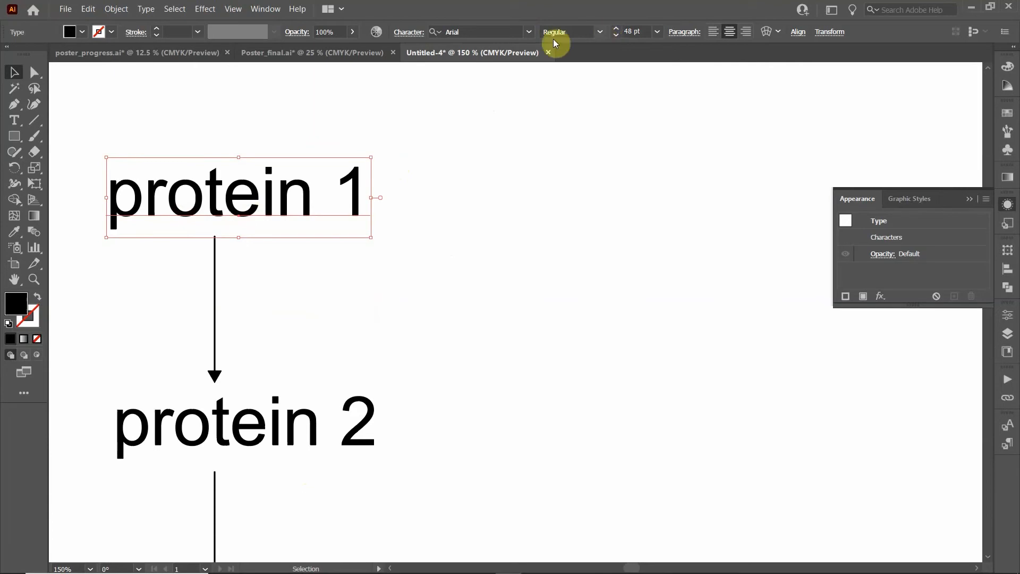
{"action": "left_click", "coordinate": [598, 32]}
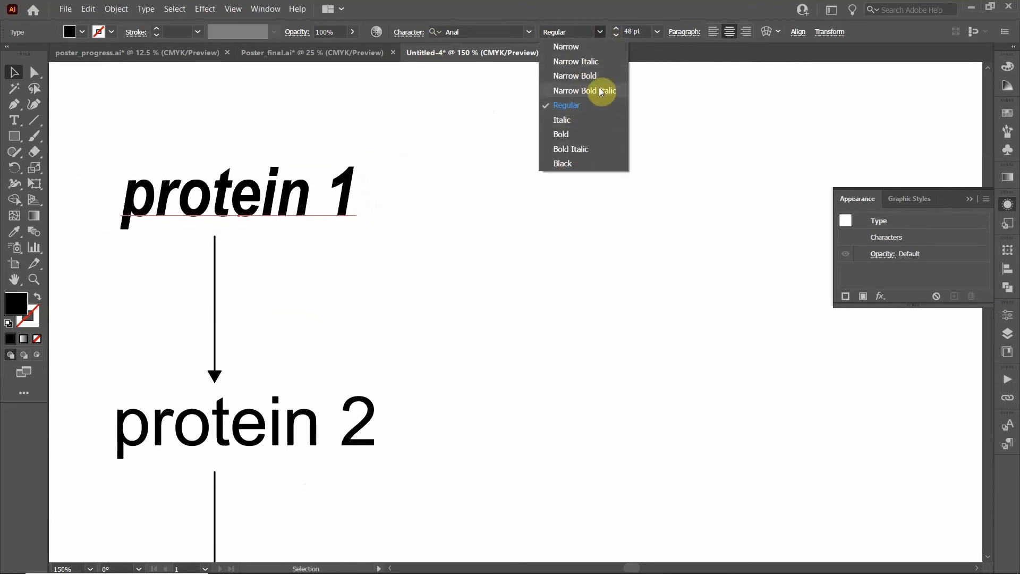
{"action": "left_click", "coordinate": [532, 34]}
{"action": "left_click", "coordinate": [529, 33]}
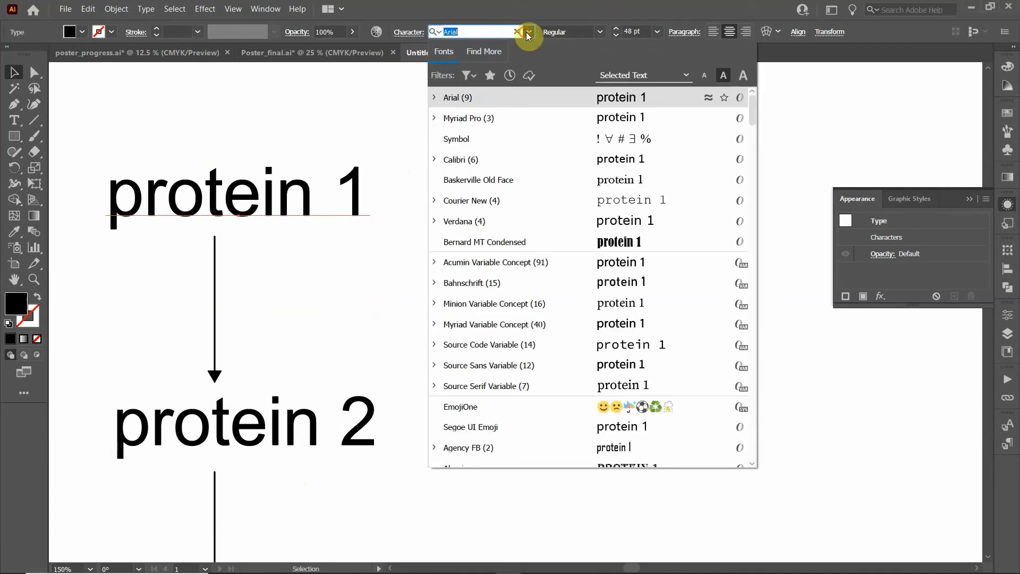
{"action": "left_click", "coordinate": [477, 120]}
{"action": "left_click", "coordinate": [598, 33]}
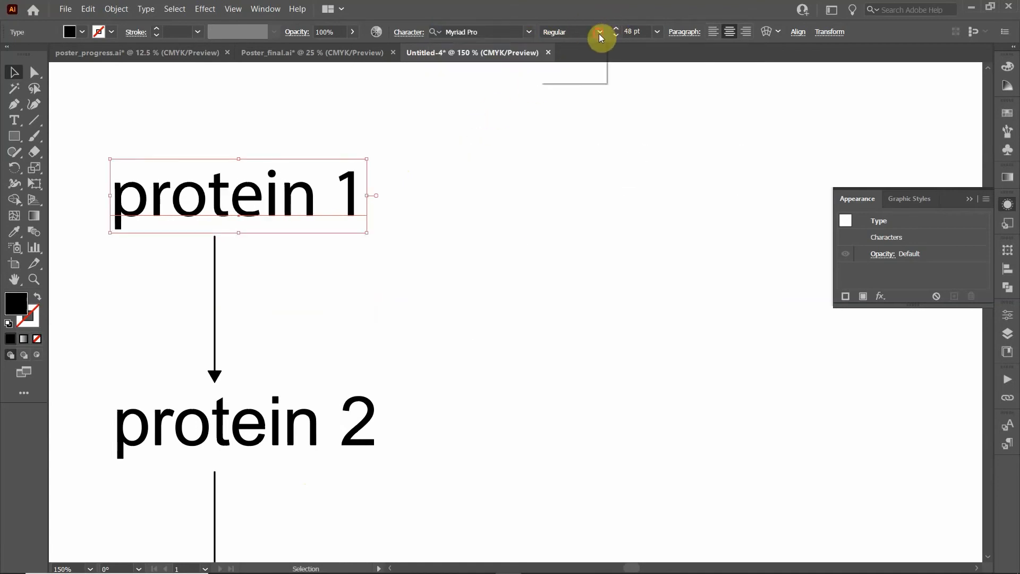
{"action": "left_click", "coordinate": [527, 34]}
{"action": "left_click", "coordinate": [528, 32]}
{"action": "left_click", "coordinate": [464, 118]}
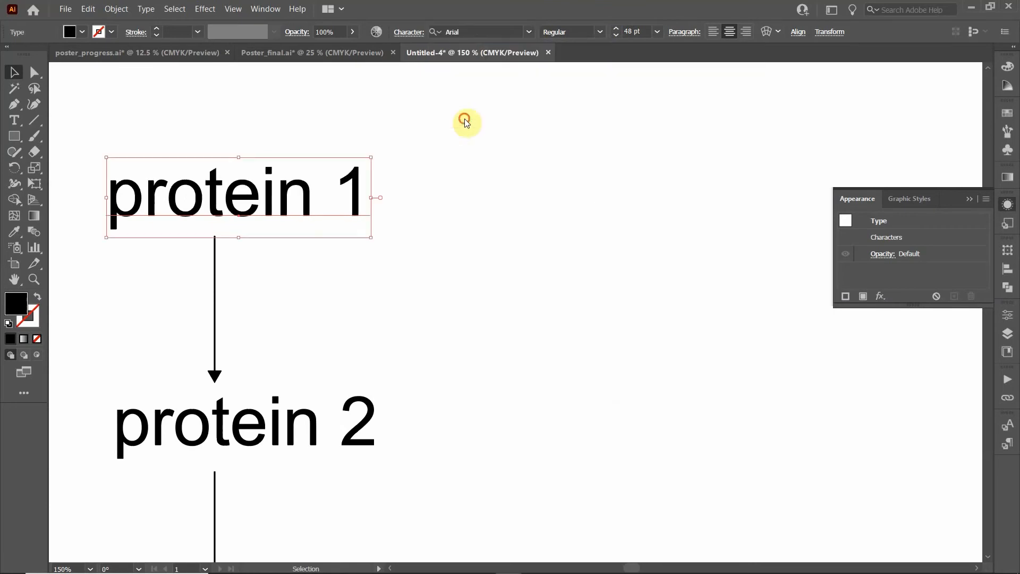
{"action": "left_click", "coordinate": [598, 32]}
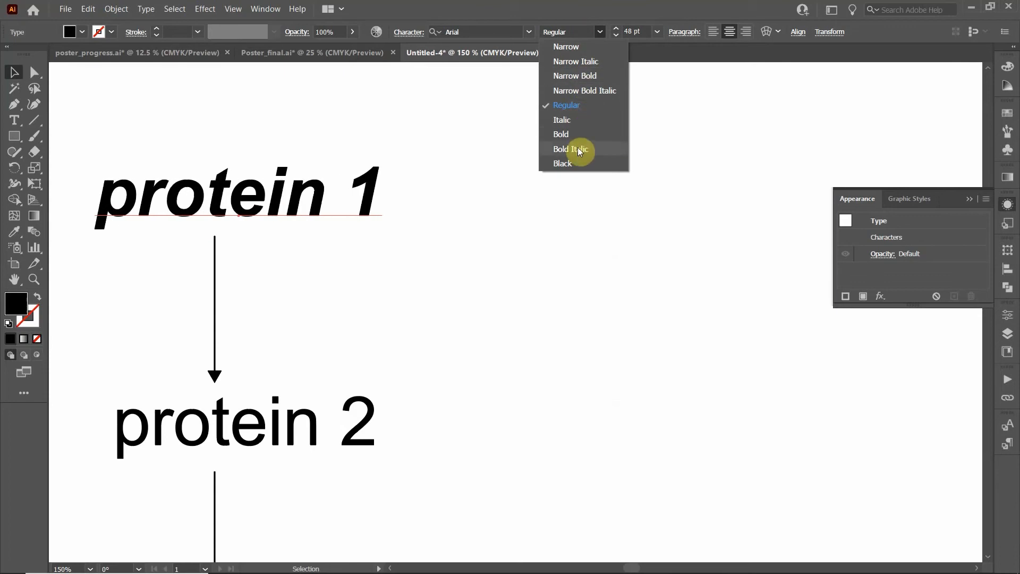
{"action": "left_click", "coordinate": [610, 5]}
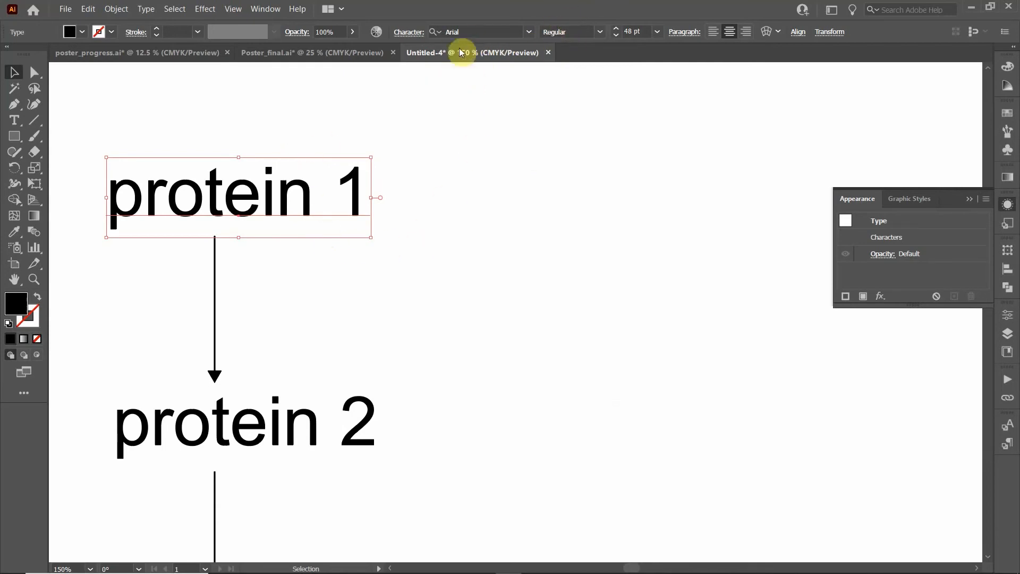
Pan protein 1 to mid-page and retype its text as 'Ca2+'
{"action": "left_click", "coordinate": [402, 33]}
{"action": "left_click", "coordinate": [213, 109]}
{"action": "left_click_drag", "start_coordinate": [254, 107], "coordinate": [570, 221]}
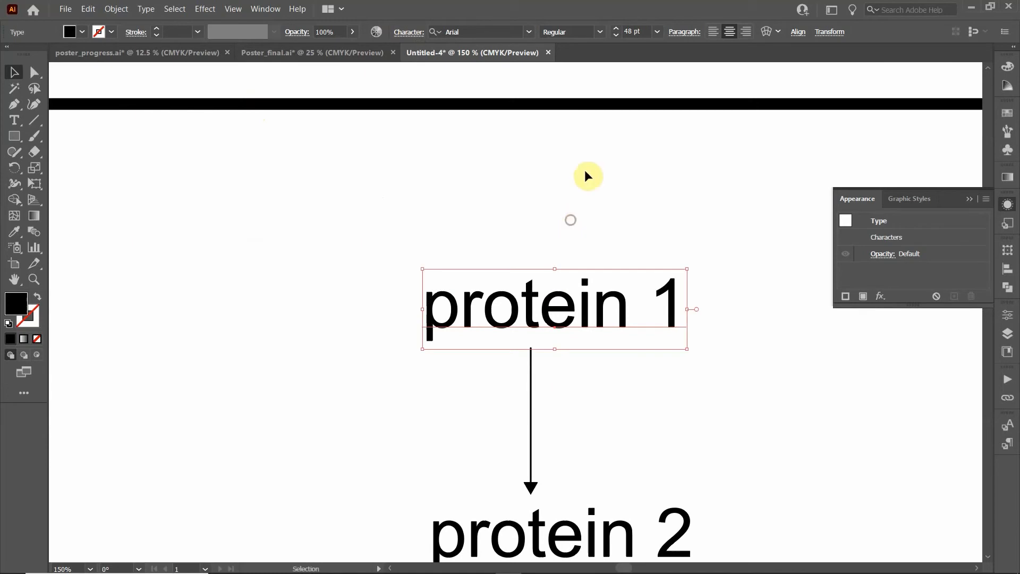
{"action": "left_click", "coordinate": [402, 36]}
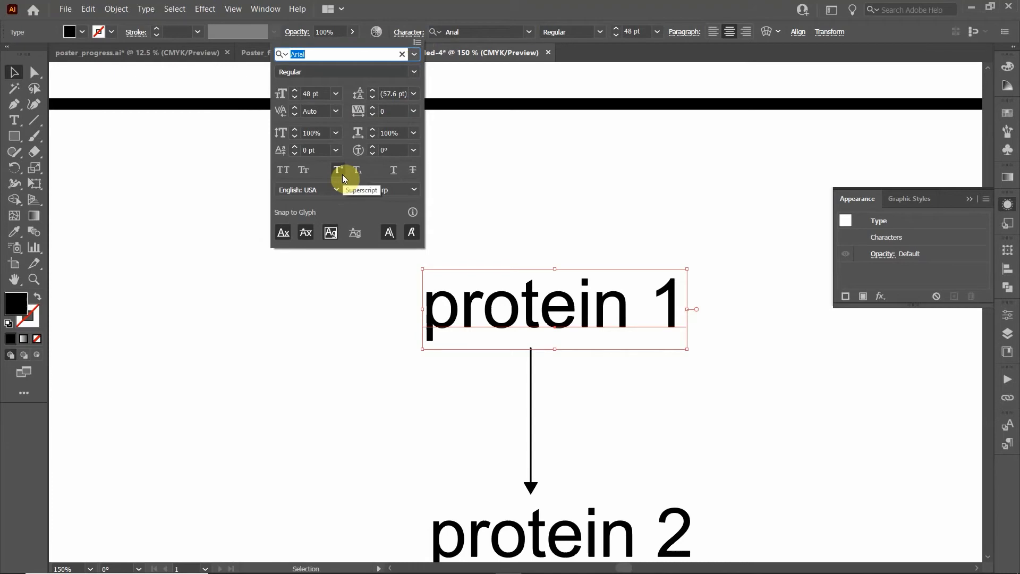
{"action": "left_click", "coordinate": [606, 311]}
{"action": "double_click", "coordinate": [606, 311]}
{"action": "left_click_drag", "start_coordinate": [677, 312], "coordinate": [340, 343]}
{"action": "type", "text": "C"}
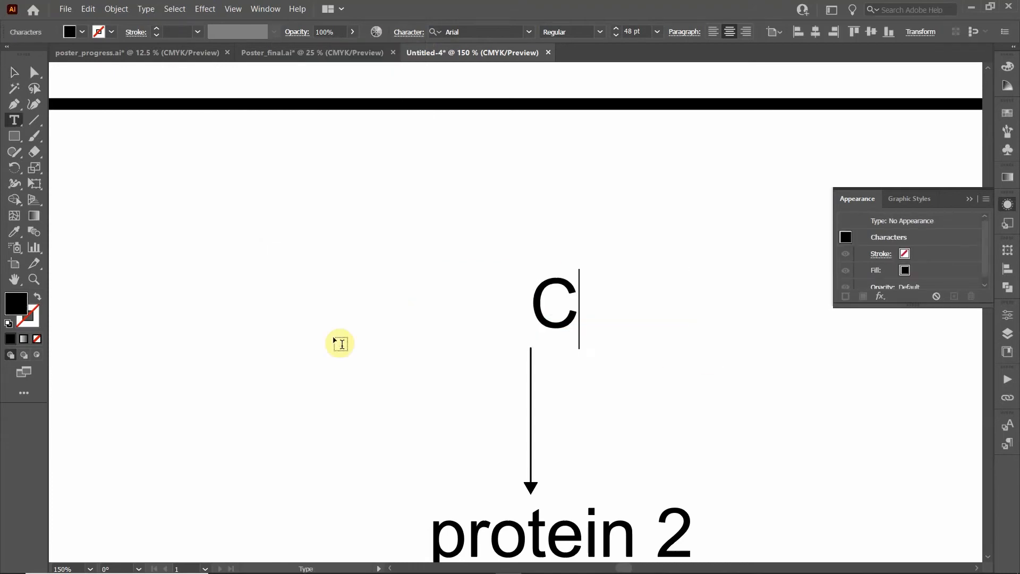
{"action": "type", "text": "a2+"}
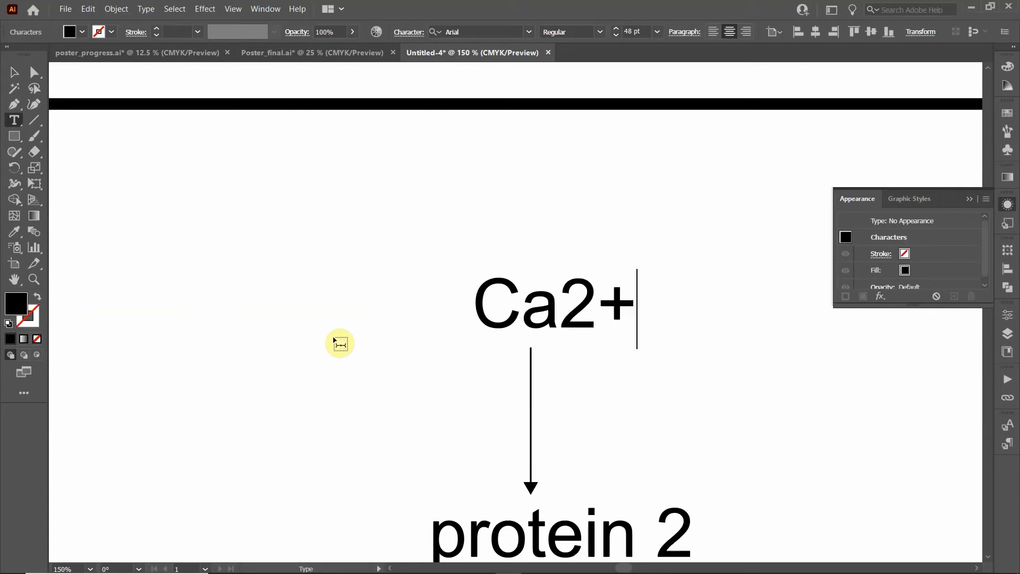
Try superscript and subscript on the '2+', then keep it at normal baseline with 0° rotation
{"action": "left_click_drag", "start_coordinate": [560, 303], "coordinate": [634, 306]}
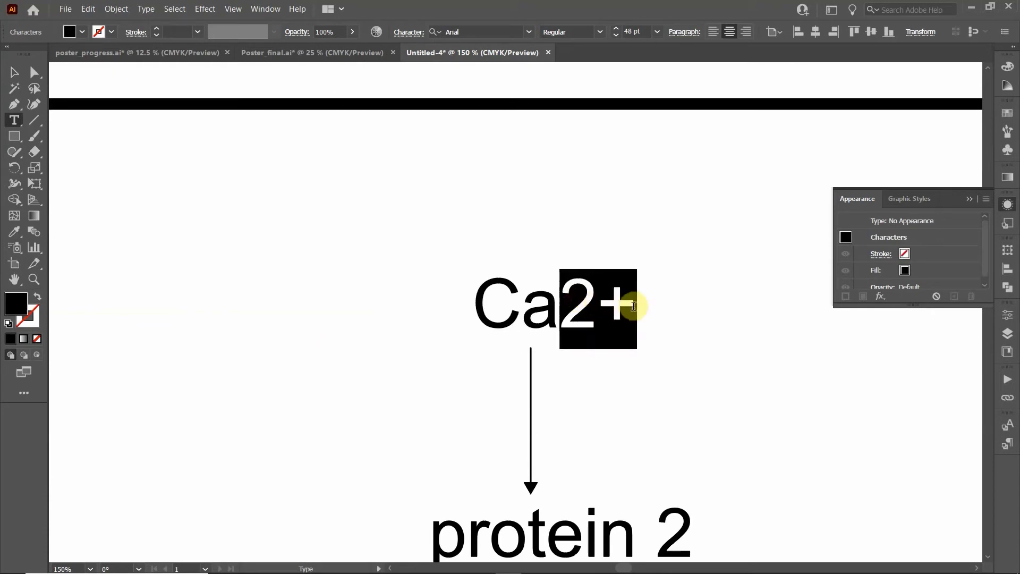
{"action": "left_click", "coordinate": [398, 34]}
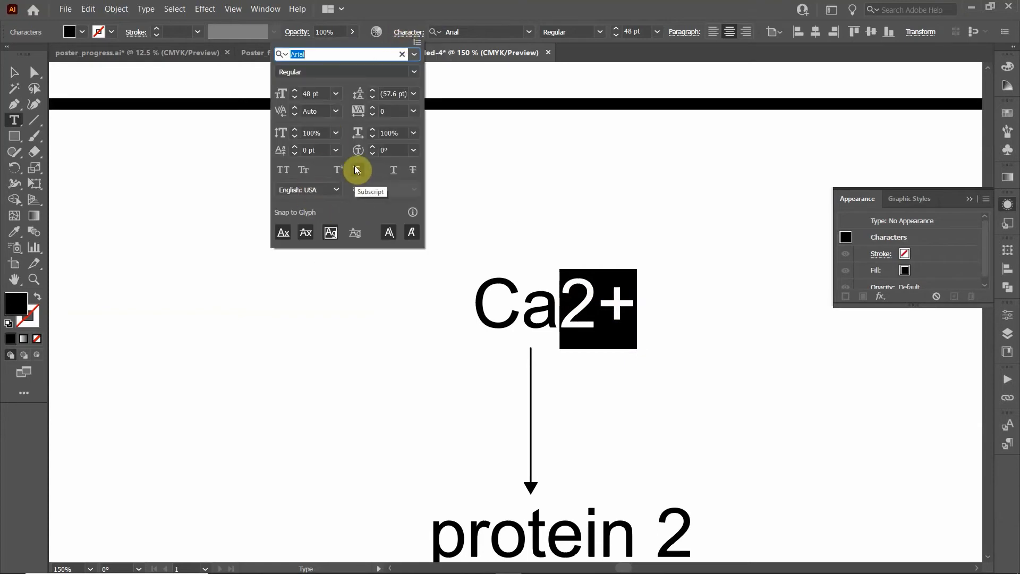
{"action": "left_click", "coordinate": [340, 173]}
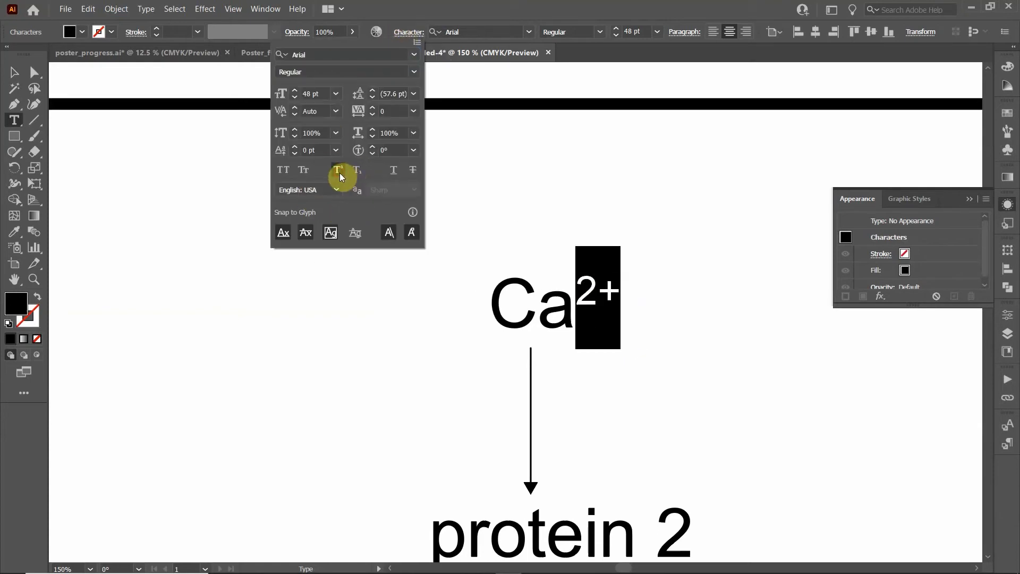
{"action": "left_click", "coordinate": [358, 174]}
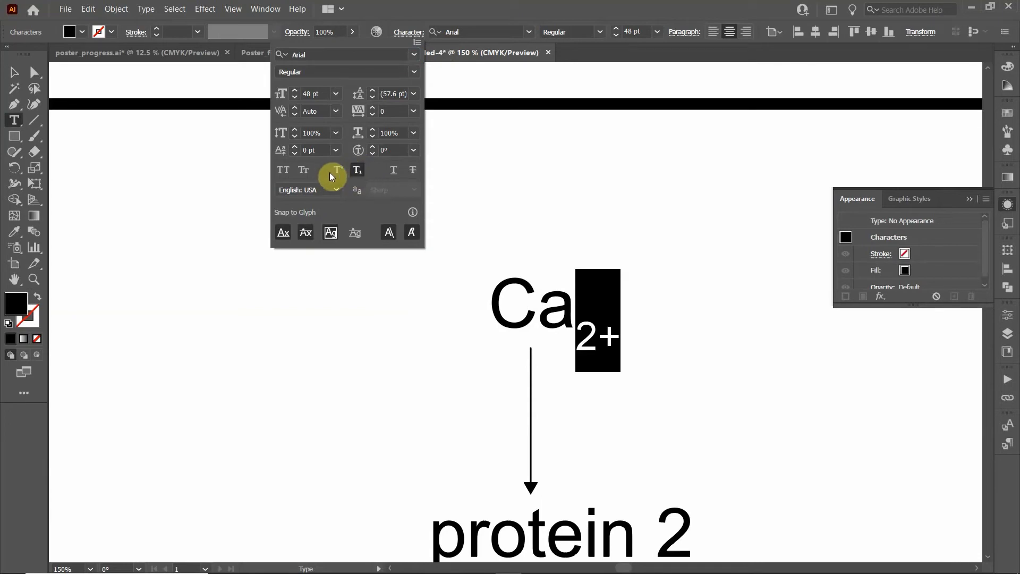
{"action": "left_click", "coordinate": [362, 171]}
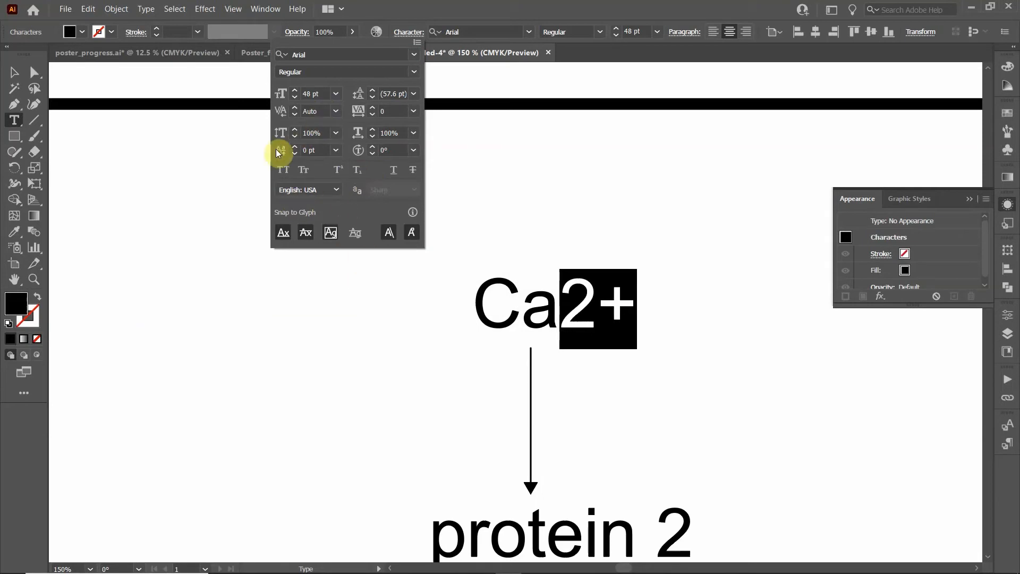
{"action": "left_click", "coordinate": [372, 147]}
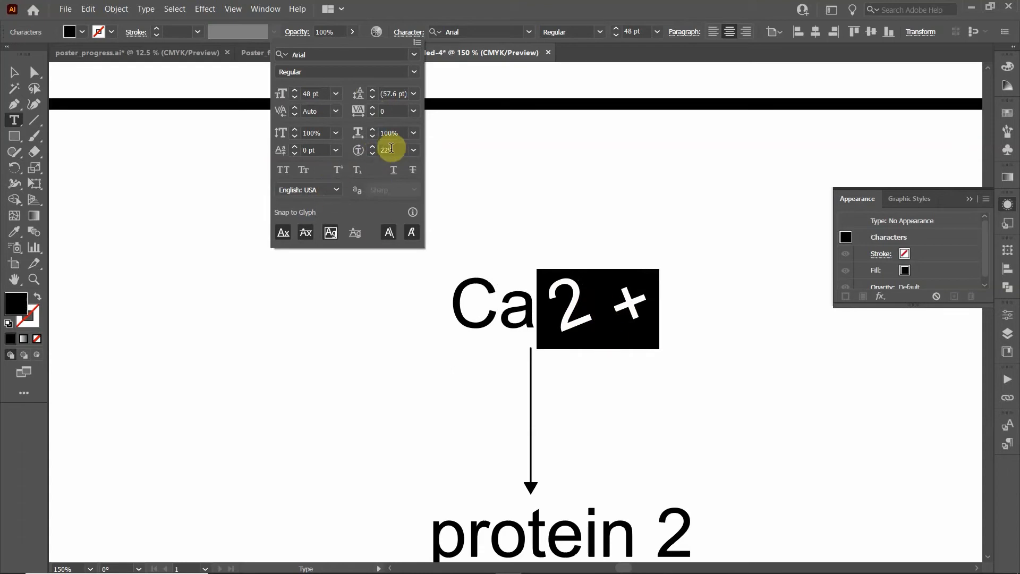
{"action": "left_click_drag", "start_coordinate": [396, 151], "coordinate": [309, 143]}
{"action": "type", "text": "0"}
{"action": "left_click", "coordinate": [396, 134]}
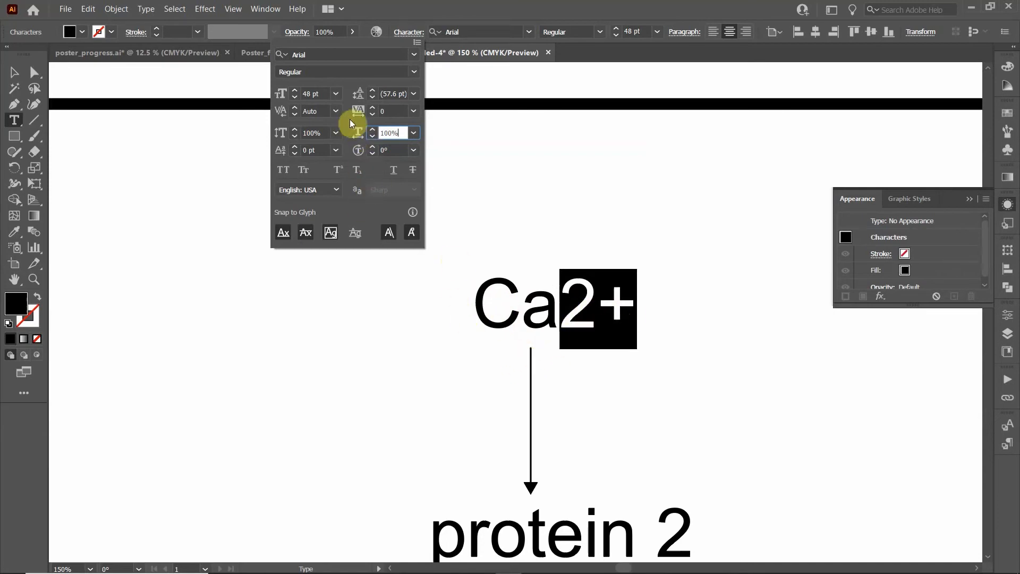
{"action": "left_click", "coordinate": [493, 311]}
{"action": "left_click", "coordinate": [494, 311]}
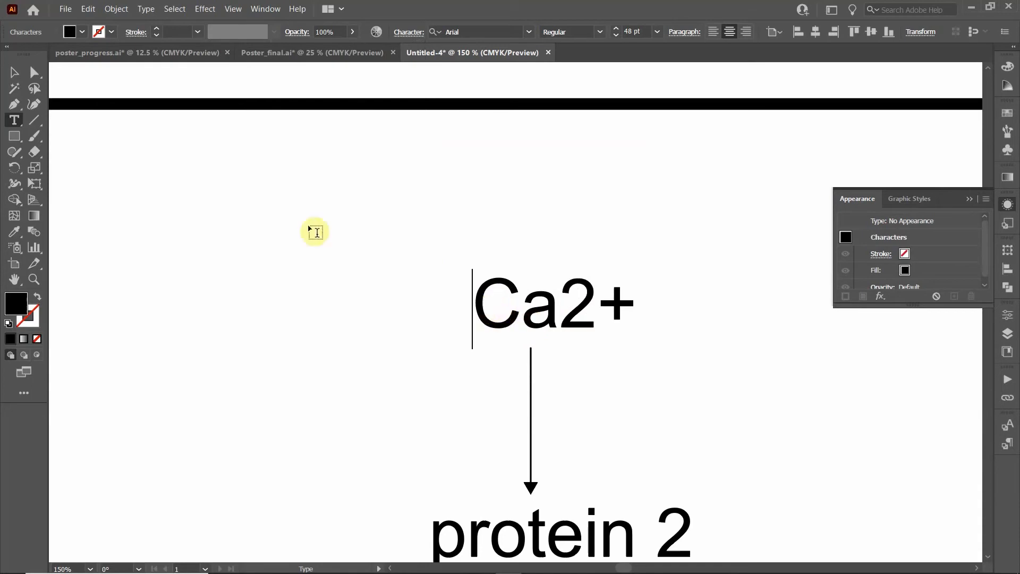
{"action": "left_click", "coordinate": [12, 70]}
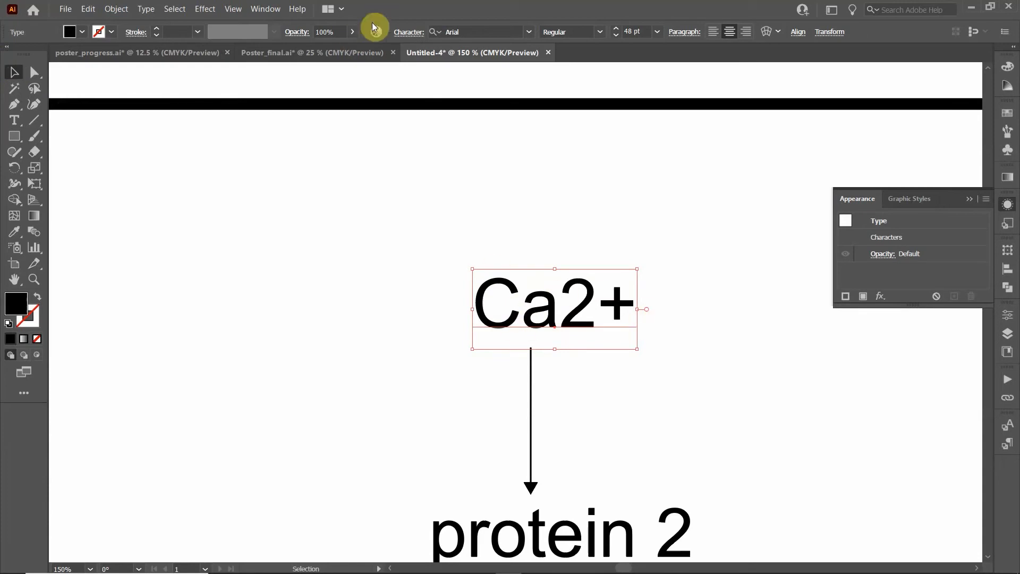
{"action": "left_click", "coordinate": [403, 32]}
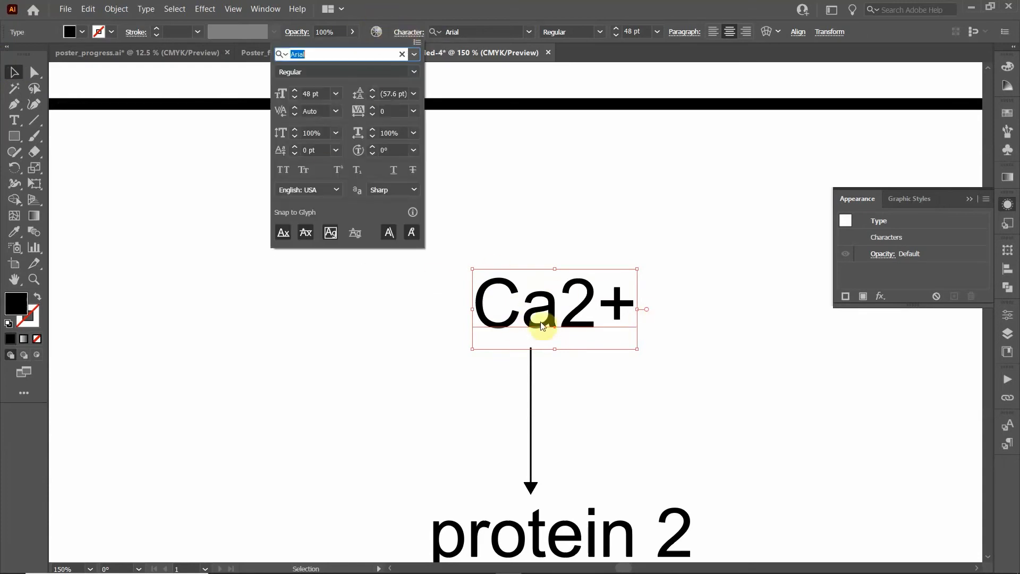
{"action": "left_click", "coordinate": [600, 32]}
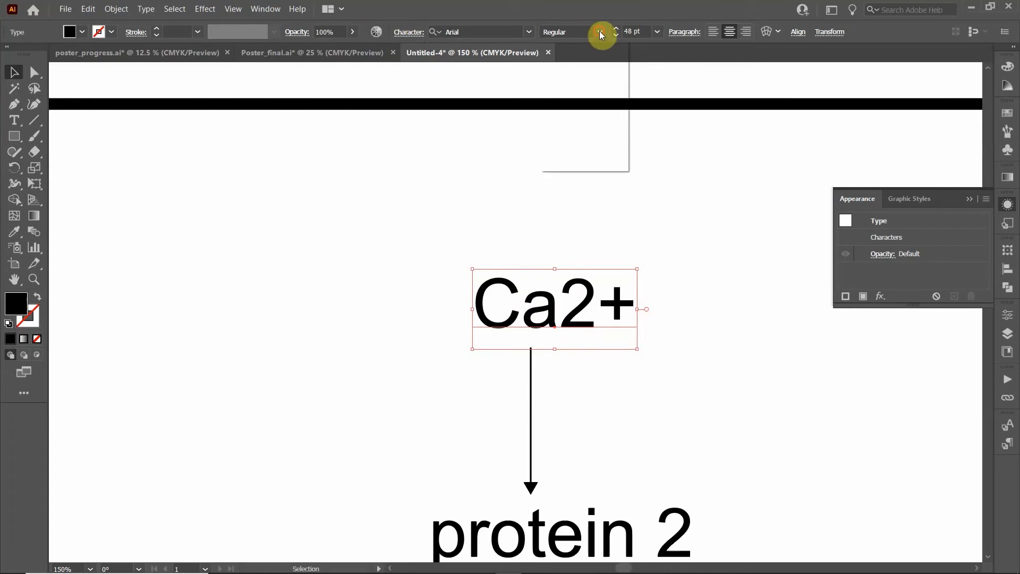
{"action": "left_click", "coordinate": [577, 16]}
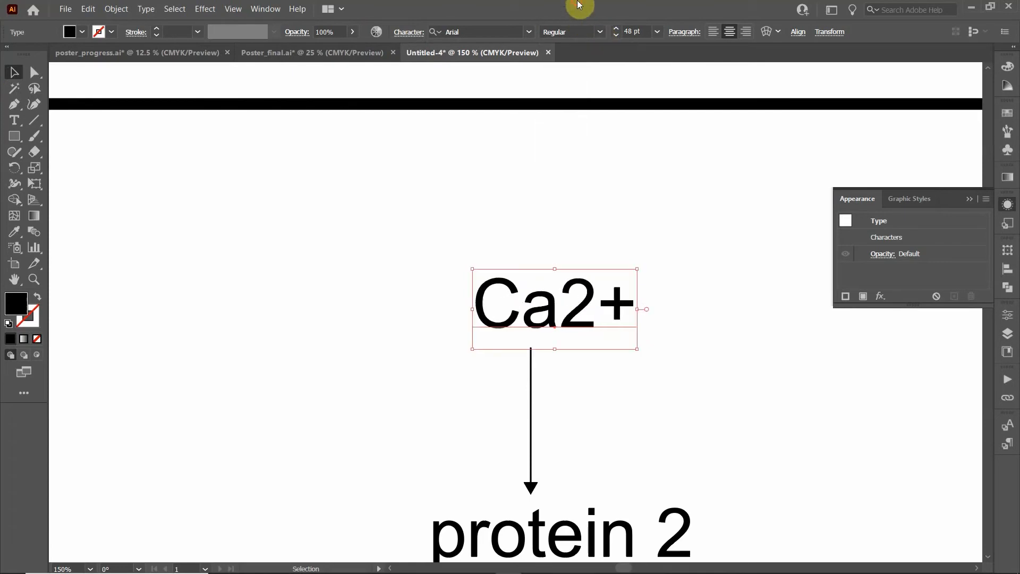
{"action": "left_click", "coordinate": [401, 32]}
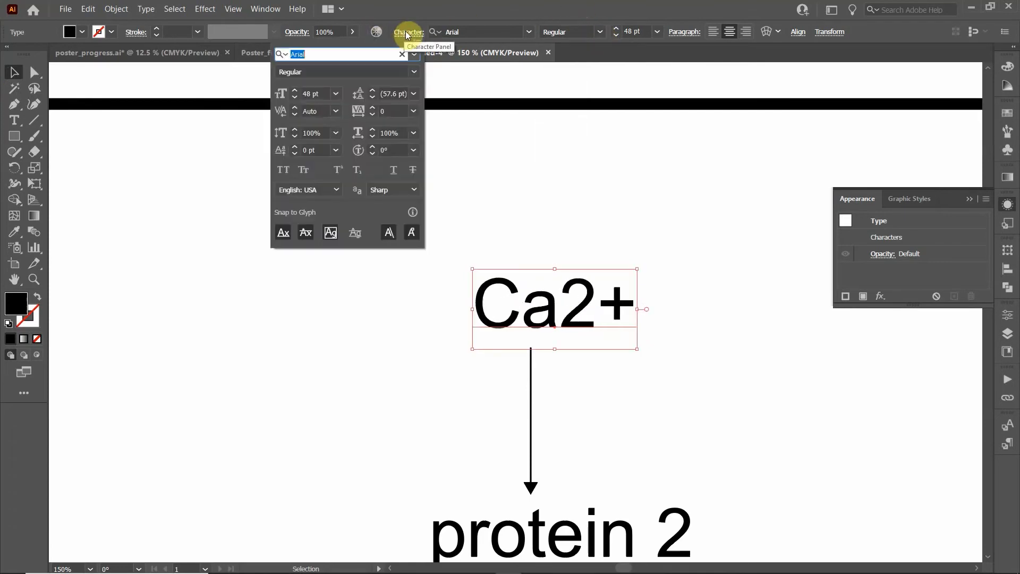
{"action": "left_click", "coordinate": [372, 108]}
{"action": "left_click", "coordinate": [371, 108]}
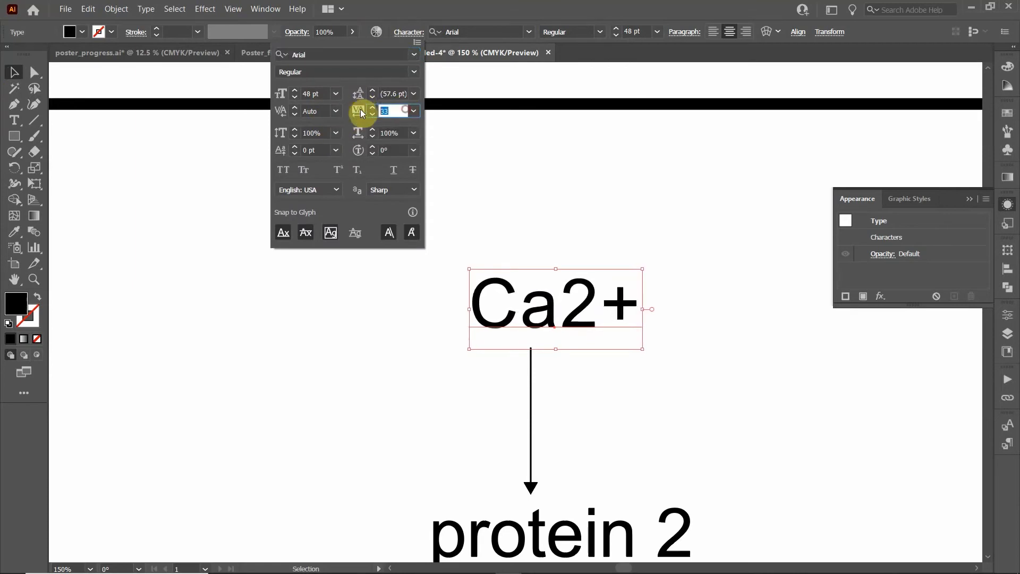
{"action": "left_click", "coordinate": [397, 132]}
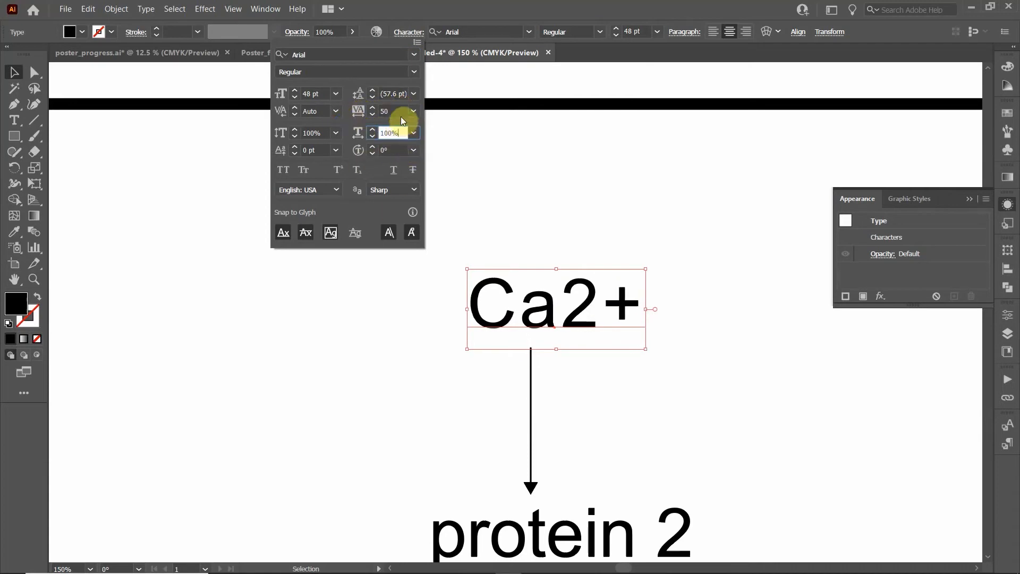
{"action": "left_click", "coordinate": [349, 110]}
{"action": "type", "text": "100"}
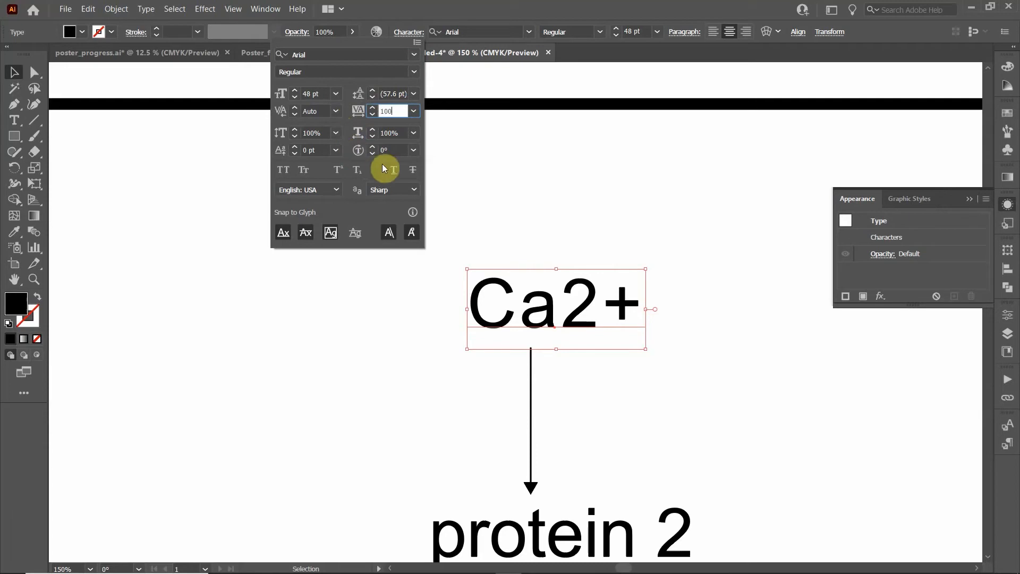
{"action": "left_click", "coordinate": [393, 134]}
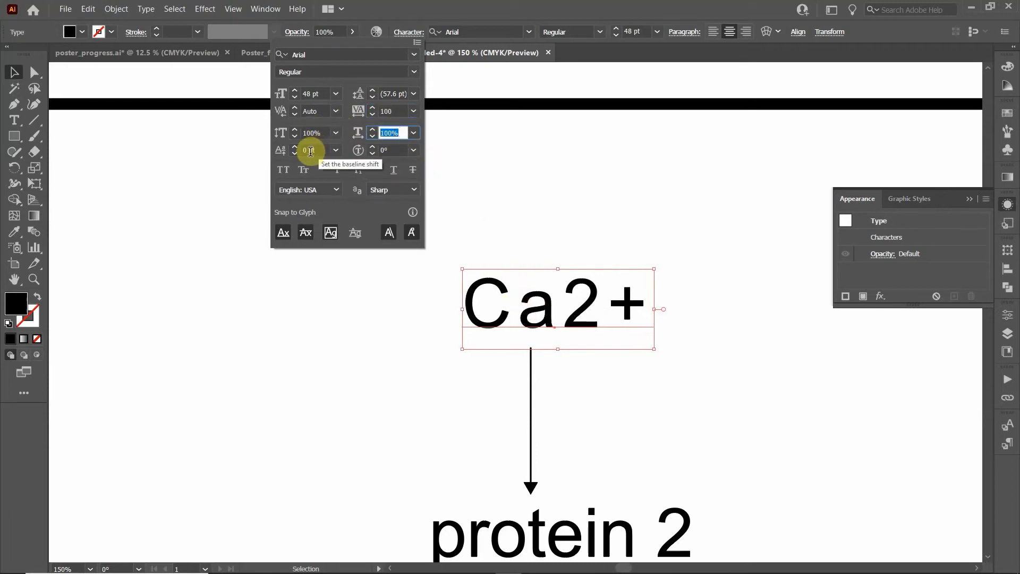
{"action": "type", "text": "200"}
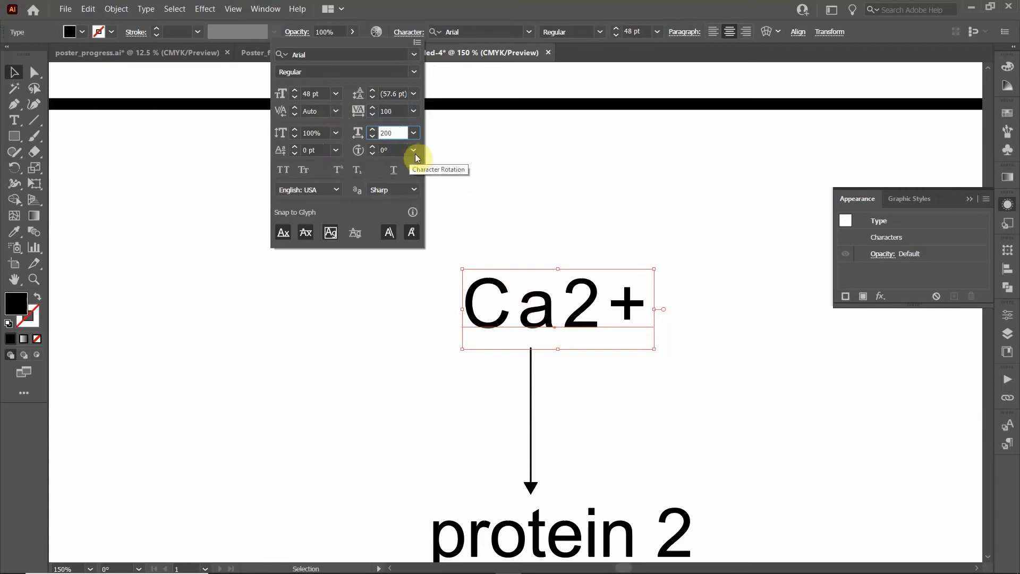
{"action": "double_click", "coordinate": [391, 133]}
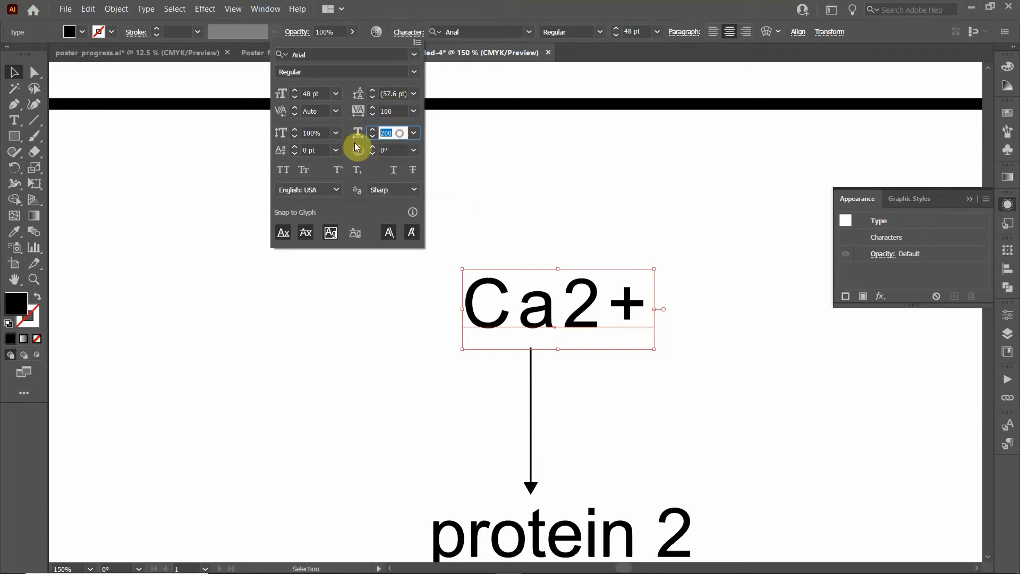
{"action": "type", "text": "100"}
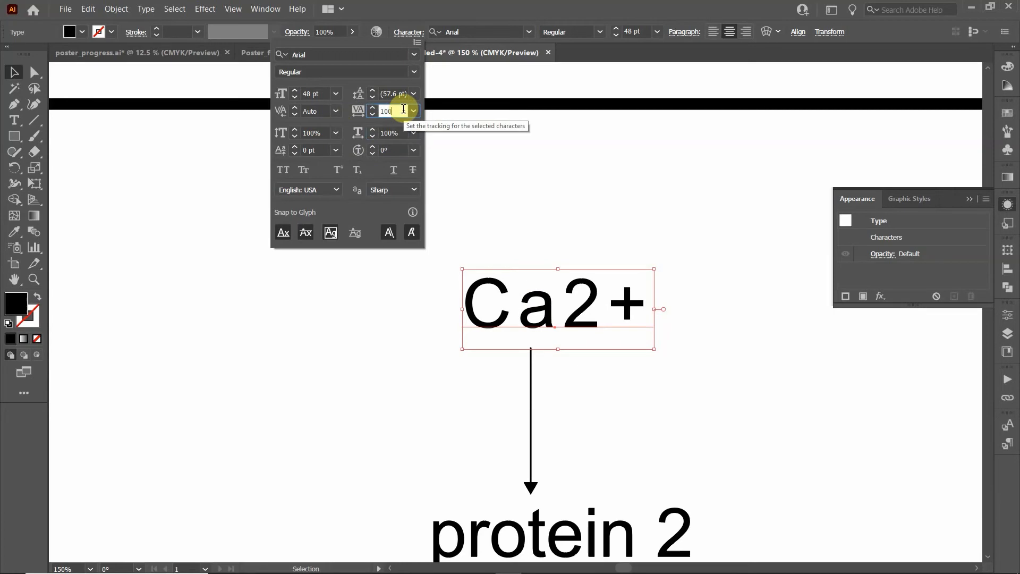
{"action": "double_click", "coordinate": [391, 111]}
{"action": "type", "text": "200"}
{"action": "left_click", "coordinate": [391, 133]}
{"action": "left_click", "coordinate": [526, 304]}
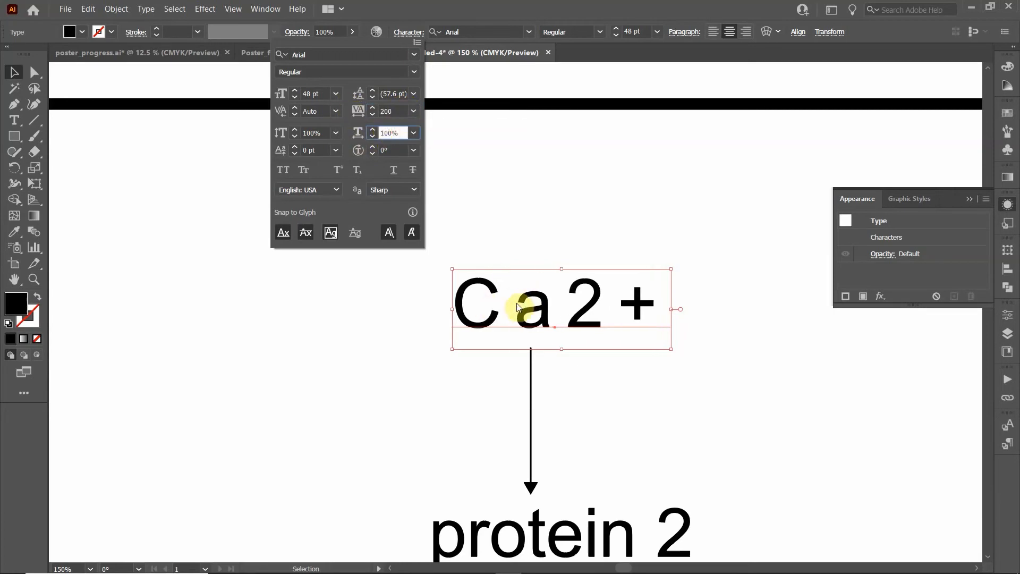
{"action": "left_click", "coordinate": [564, 307]}
{"action": "left_click", "coordinate": [409, 112]}
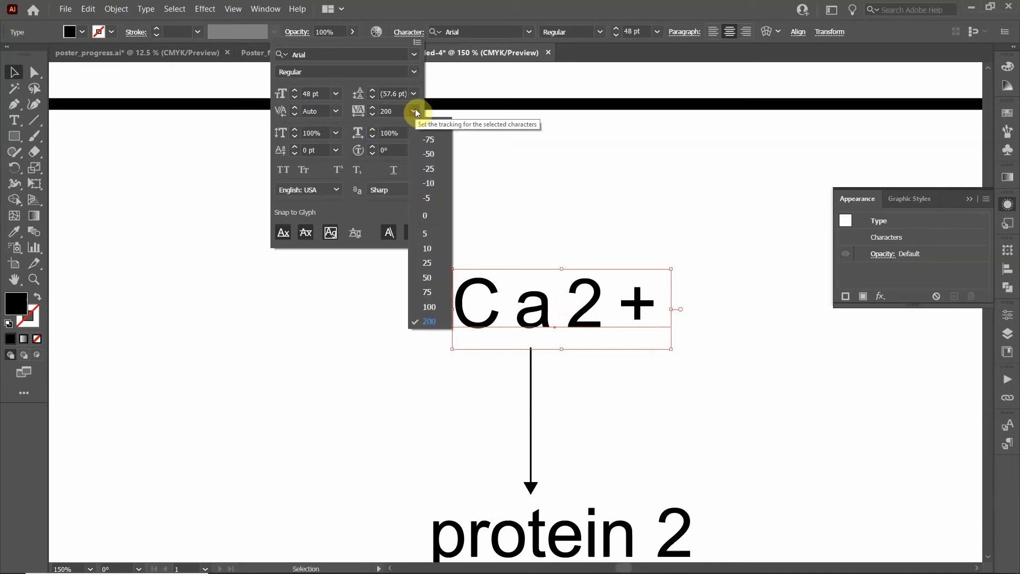
{"action": "left_click", "coordinate": [424, 215]}
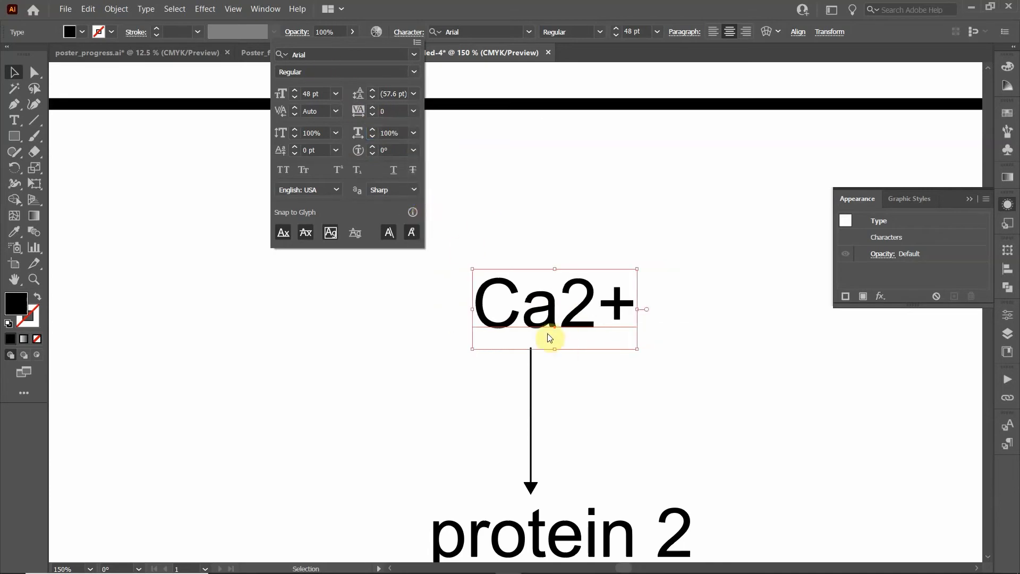
{"action": "left_click", "coordinate": [591, 327]}
{"action": "double_click", "coordinate": [575, 305]}
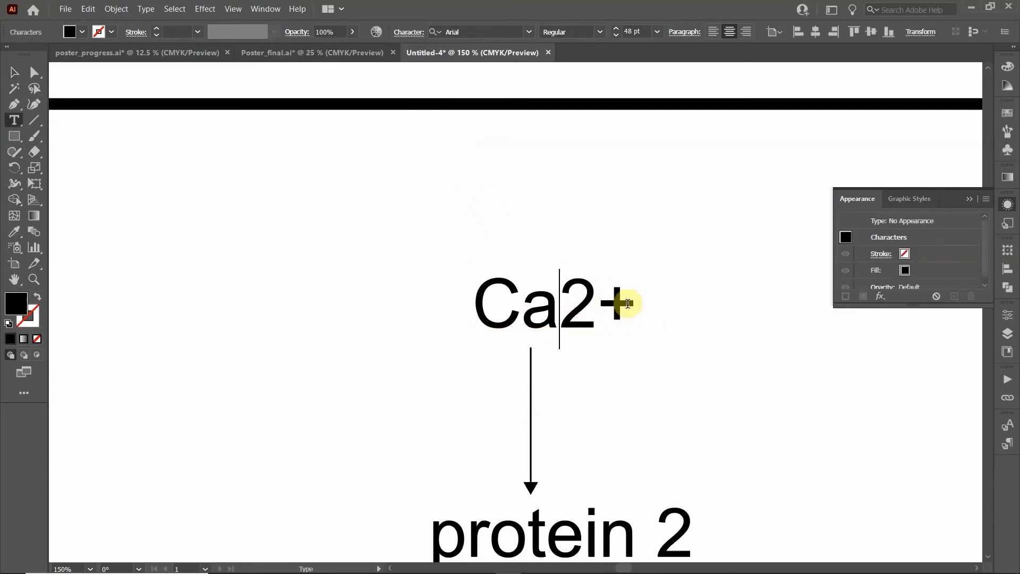
{"action": "scroll", "coordinate": [582, 431], "scroll_direction": "down", "scroll_amount": 1}
{"action": "scroll", "coordinate": [581, 431], "scroll_direction": "down", "scroll_amount": 3}
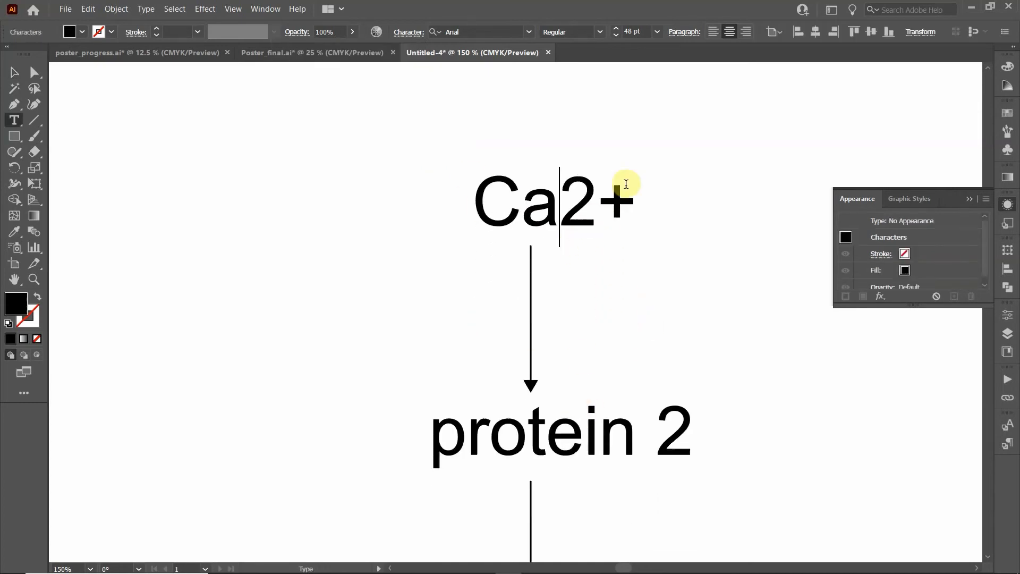
Add a 'second messenger' line beneath Ca2+ and drag the two-line label up above the arrow
{"action": "left_click", "coordinate": [621, 213]}
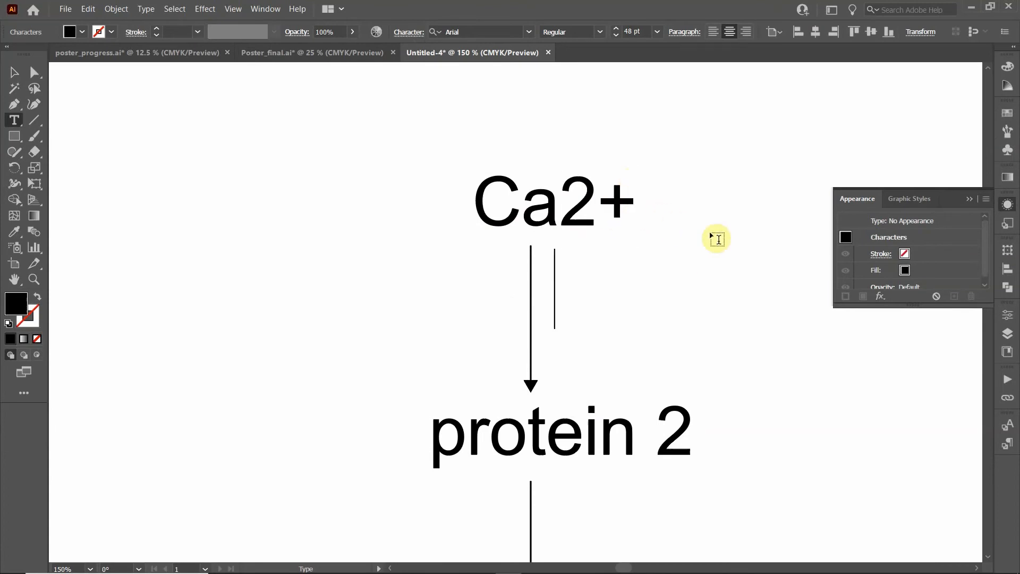
{"action": "key", "text": "Return"}
{"action": "type", "text": "seco"}
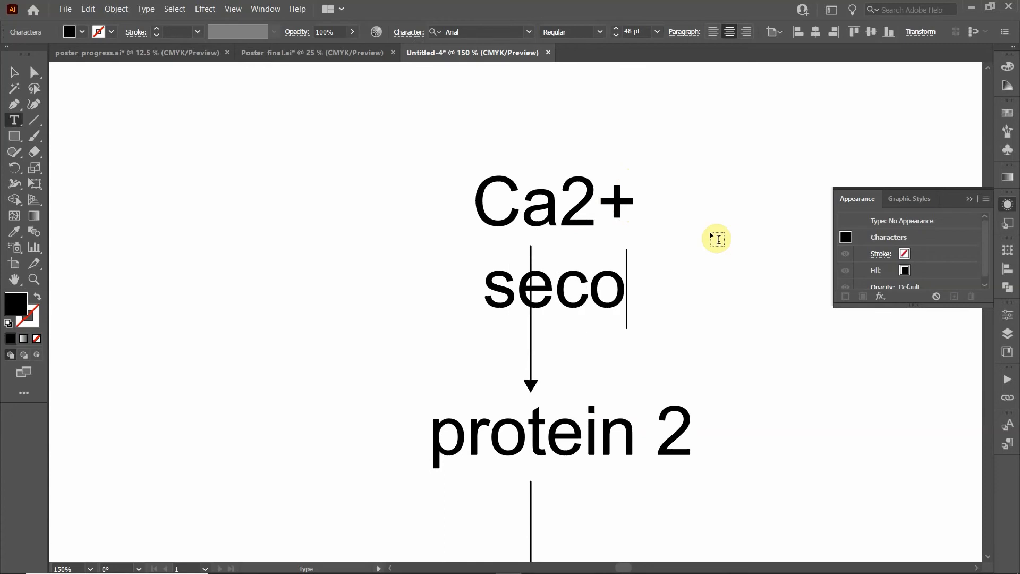
{"action": "type", "text": "nd messenger"}
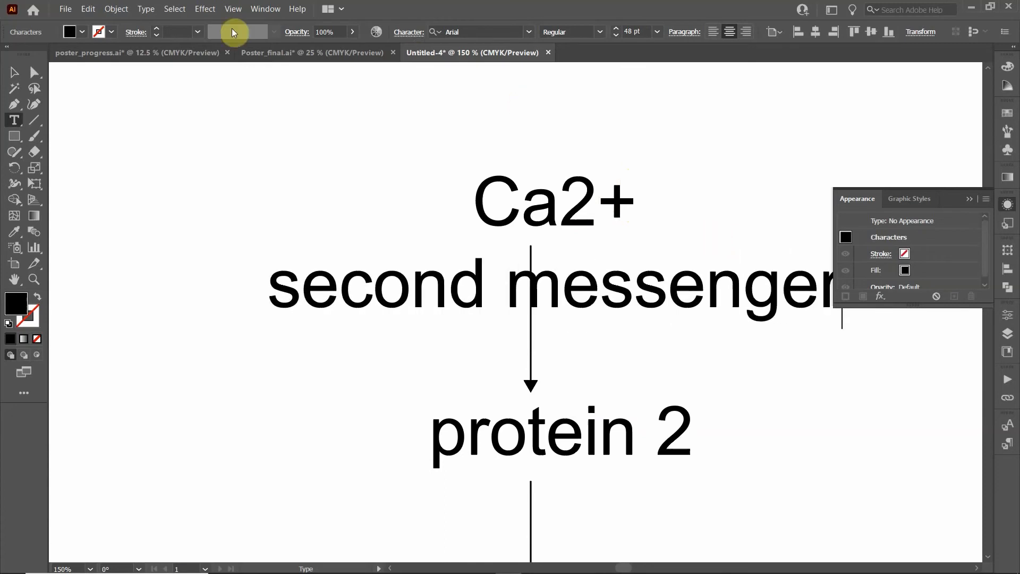
{"action": "left_click", "coordinate": [14, 72]}
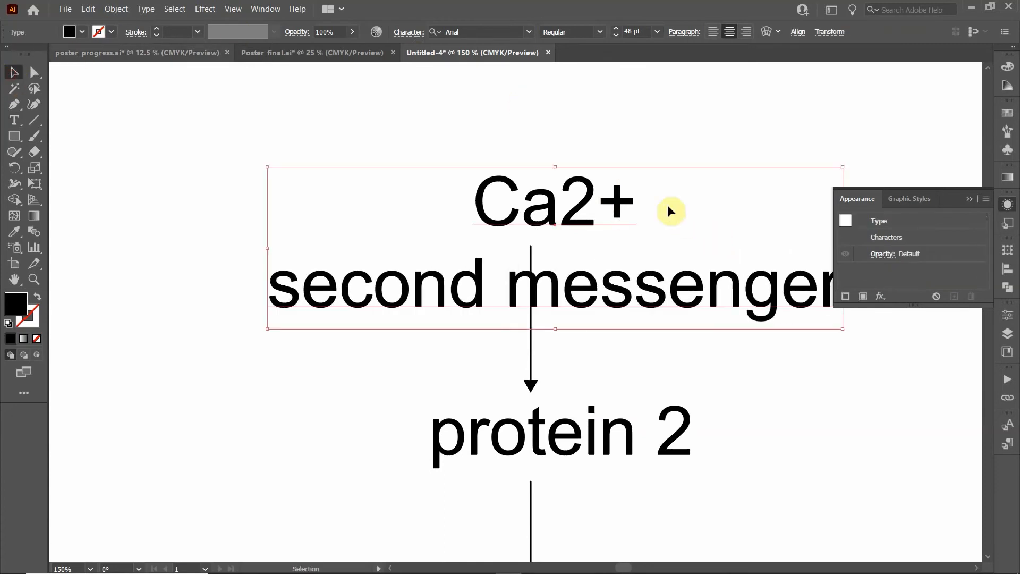
{"action": "left_click_drag", "start_coordinate": [600, 206], "coordinate": [578, 123]}
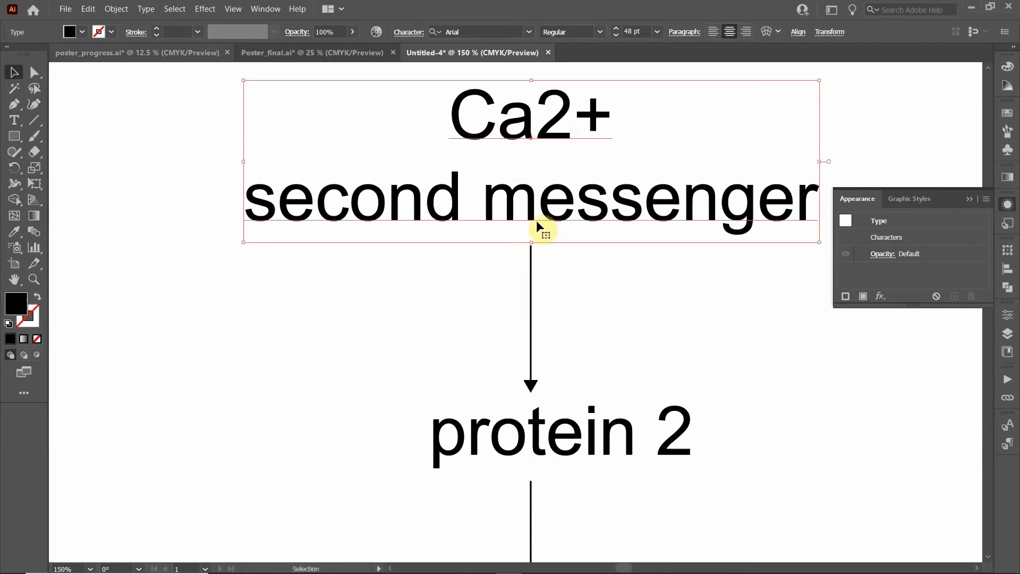
{"action": "scroll", "coordinate": [537, 220], "scroll_direction": "up", "scroll_amount": 2}
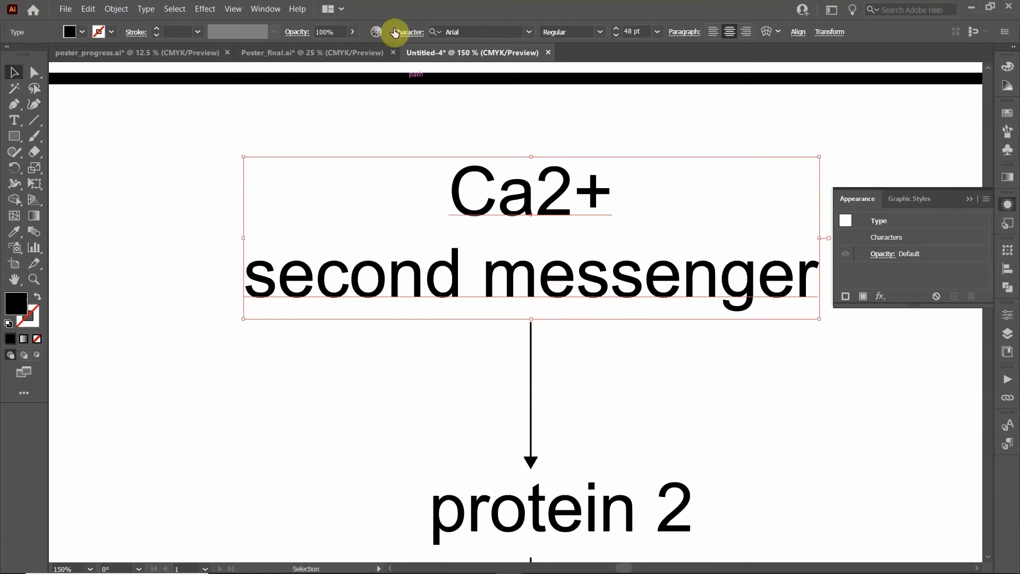
Set the 'second messenger' line to 24 pt and nudge the label down slightly
{"action": "double_click", "coordinate": [518, 304]}
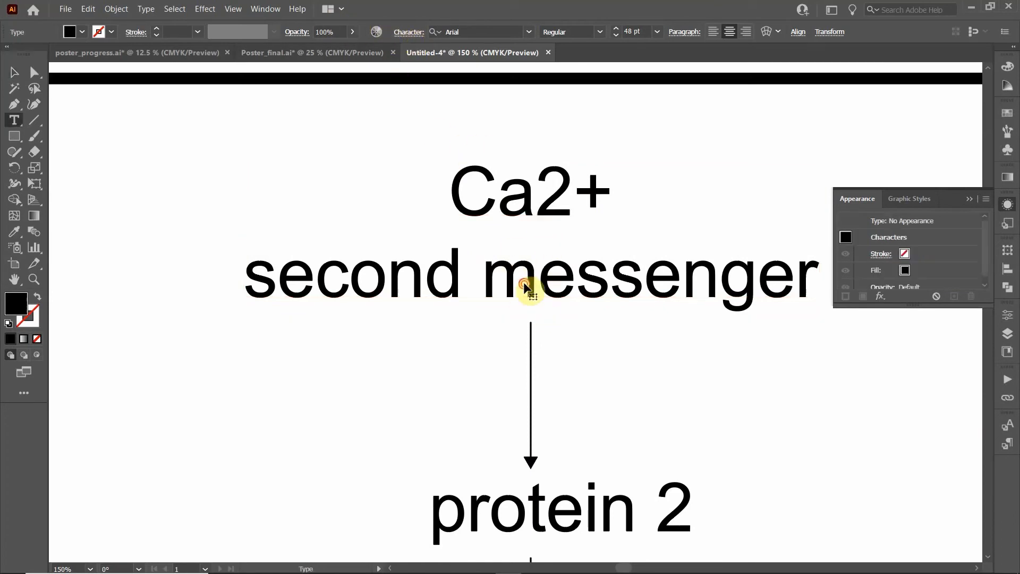
{"action": "left_click_drag", "start_coordinate": [813, 279], "coordinate": [246, 276]}
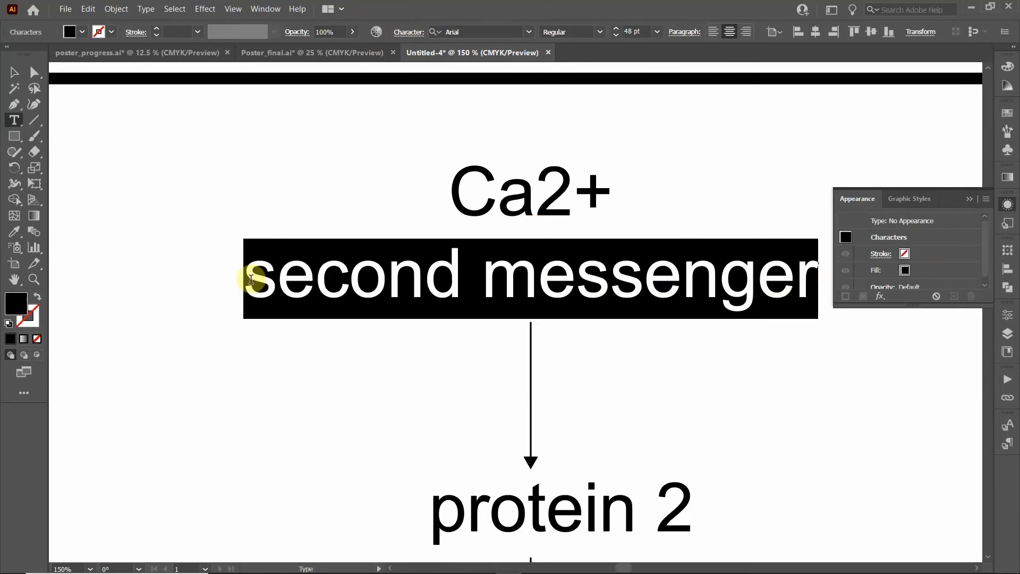
{"action": "left_click", "coordinate": [657, 33]}
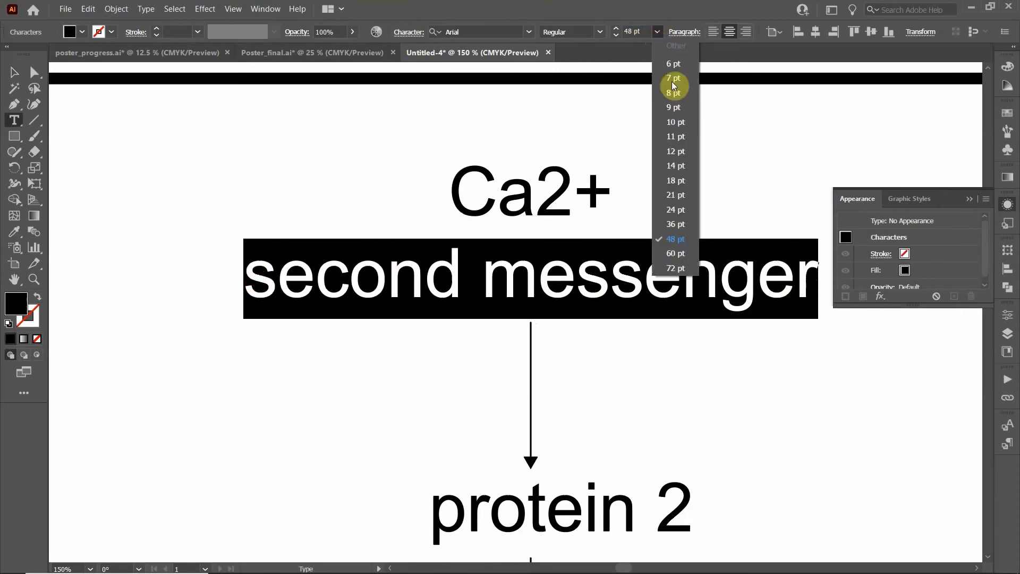
{"action": "left_click", "coordinate": [673, 208]}
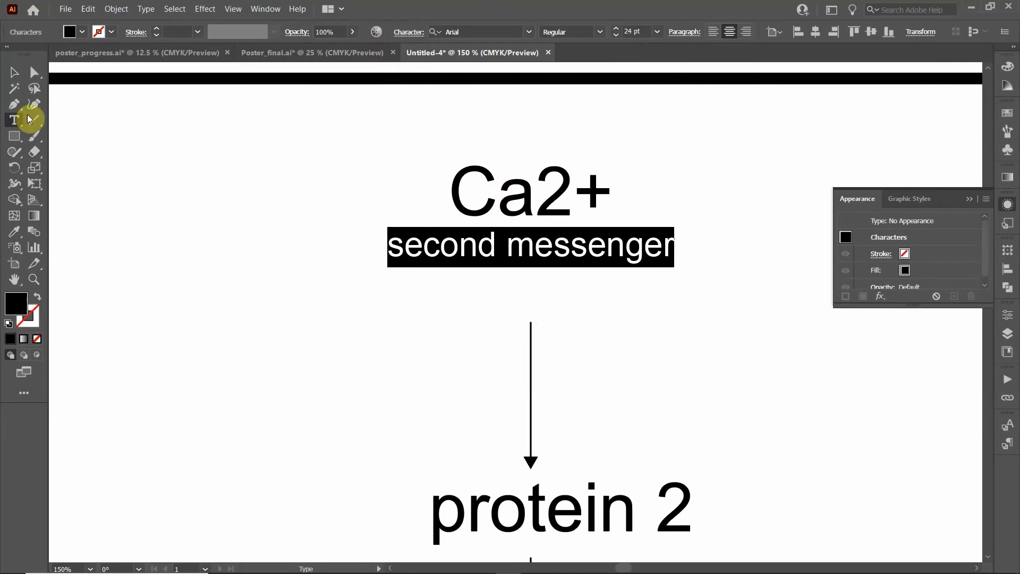
{"action": "left_click", "coordinate": [14, 72]}
{"action": "left_click_drag", "start_coordinate": [533, 215], "coordinate": [545, 260]}
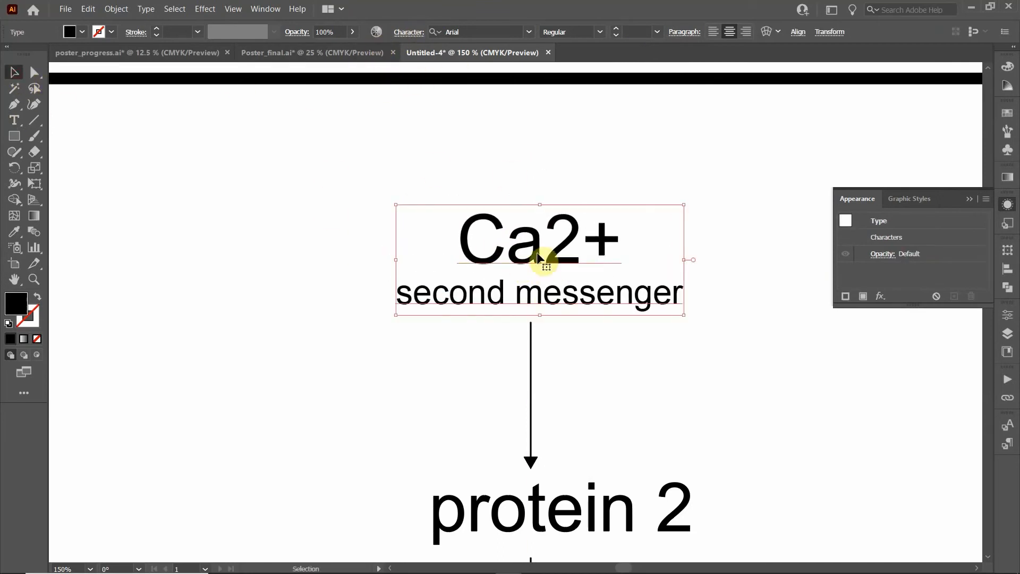
Raise the label's leading to 50 pt in the Character panel
{"action": "left_click", "coordinate": [407, 33]}
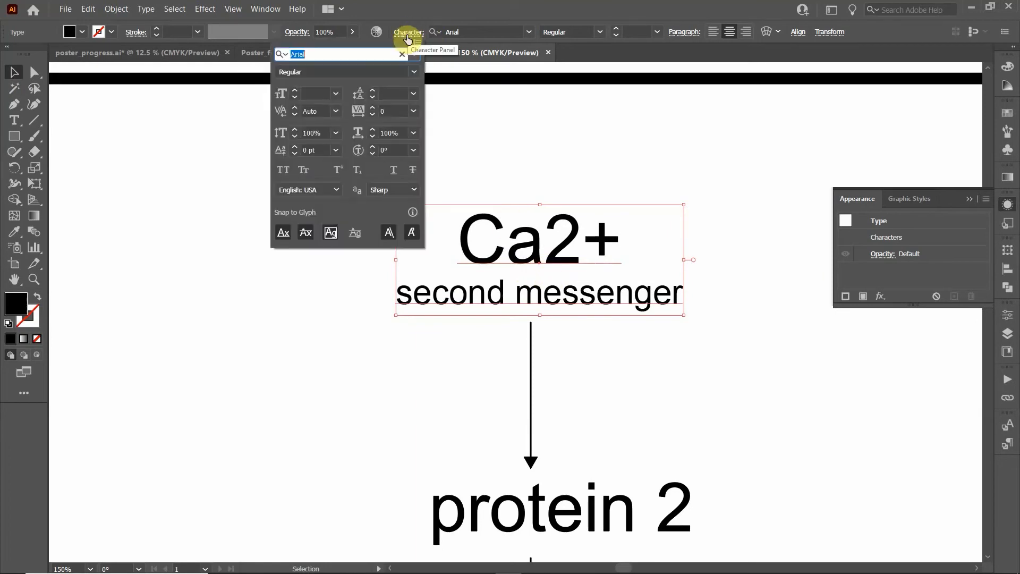
{"action": "left_click", "coordinate": [371, 93]}
{"action": "left_click", "coordinate": [371, 93]}
{"action": "left_click", "coordinate": [372, 94]}
{"action": "left_click", "coordinate": [372, 93]}
{"action": "left_click", "coordinate": [371, 93]}
{"action": "left_click", "coordinate": [371, 93]}
{"action": "left_click", "coordinate": [372, 94]}
{"action": "left_click", "coordinate": [371, 93]}
{"action": "left_click", "coordinate": [372, 94]}
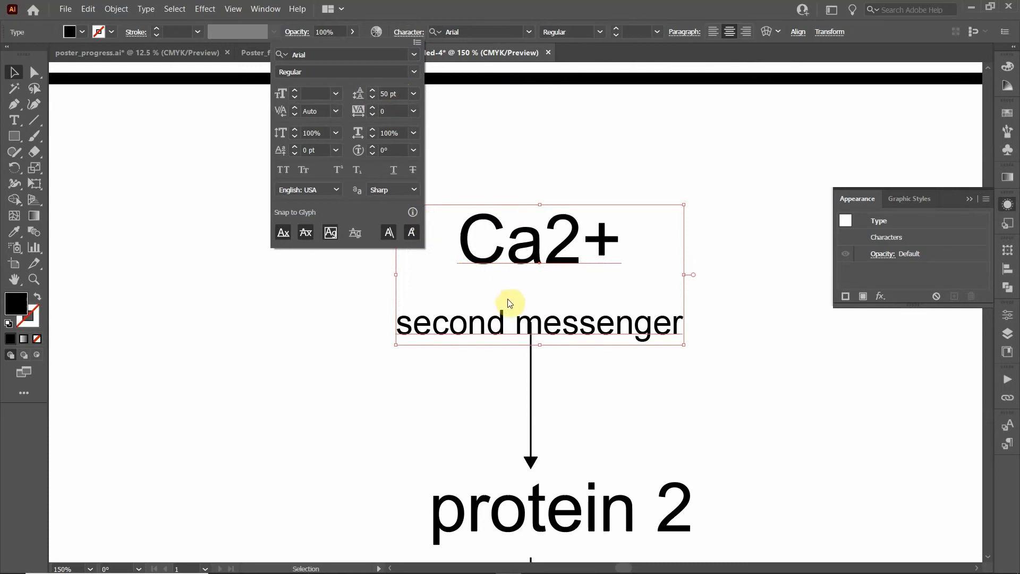
Change the leading to Auto instead and go back to editing the label text
{"action": "left_click", "coordinate": [413, 94]}
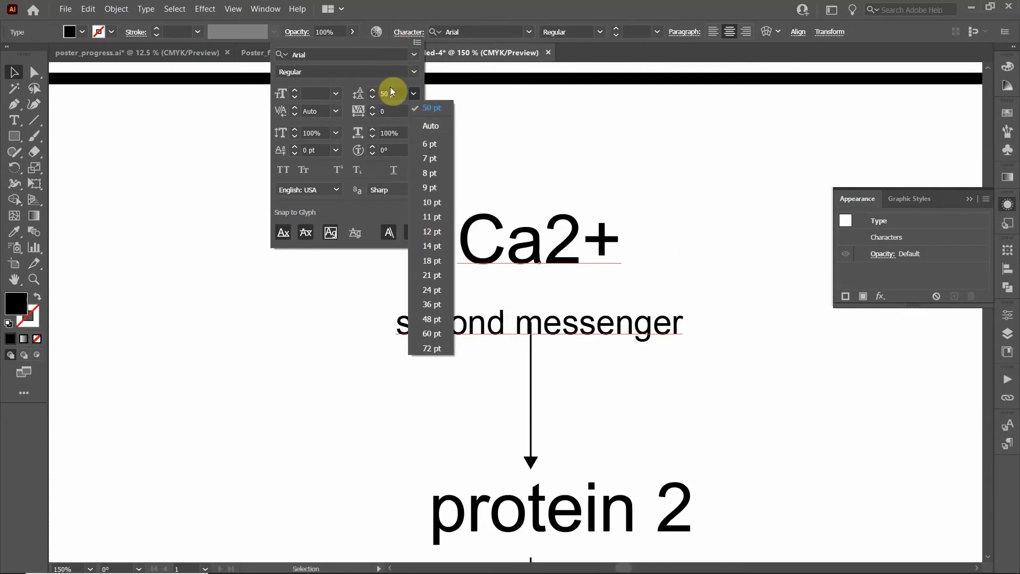
{"action": "left_click", "coordinate": [391, 86]}
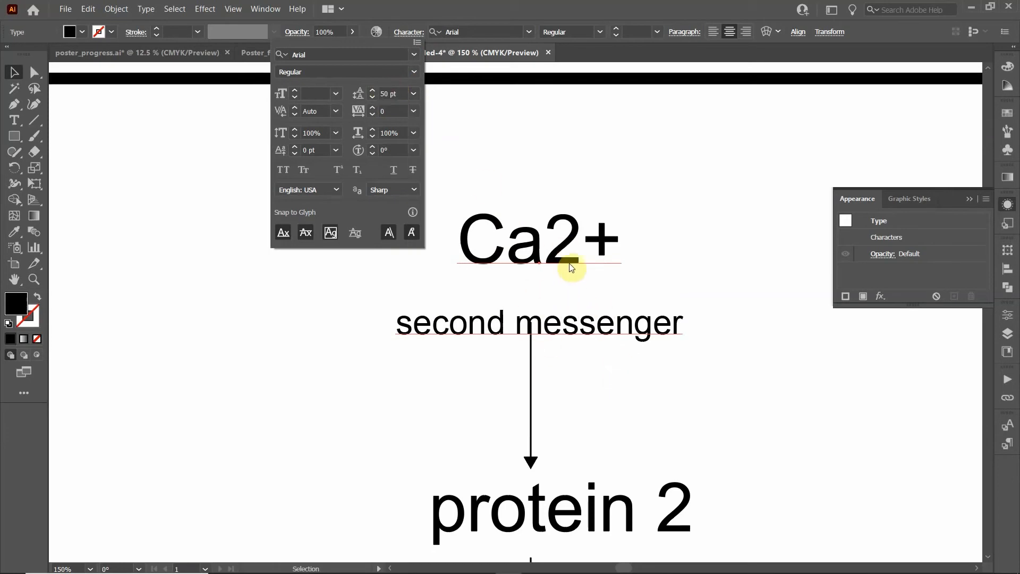
{"action": "left_click", "coordinate": [413, 94]}
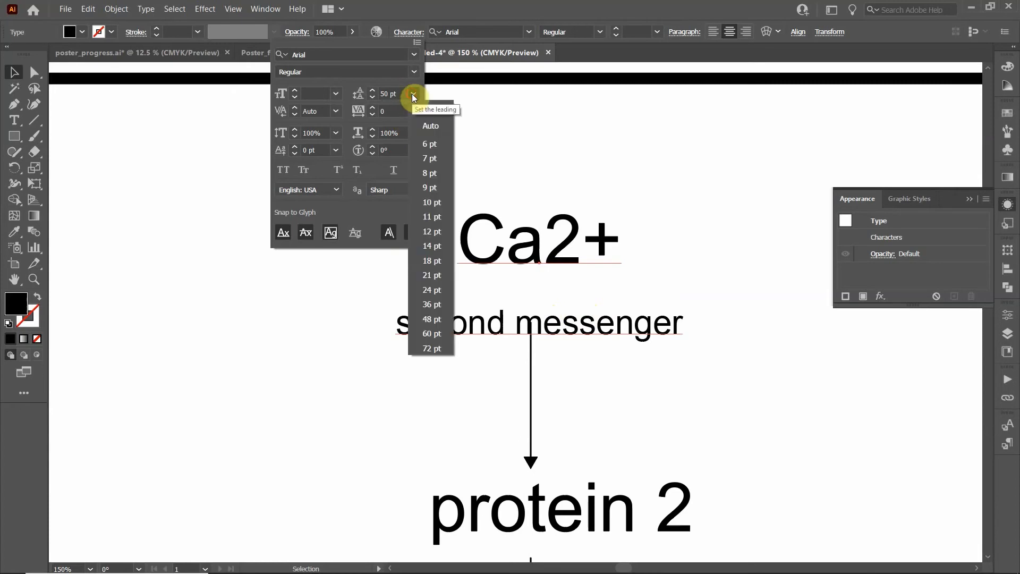
{"action": "left_click", "coordinate": [434, 128]}
{"action": "left_click", "coordinate": [530, 290]}
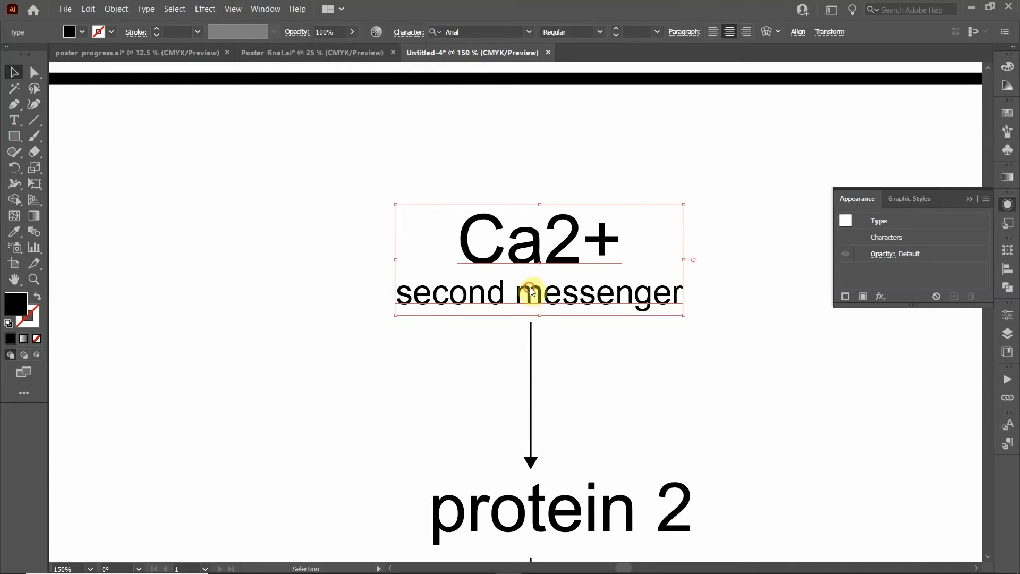
{"action": "double_click", "coordinate": [530, 290]}
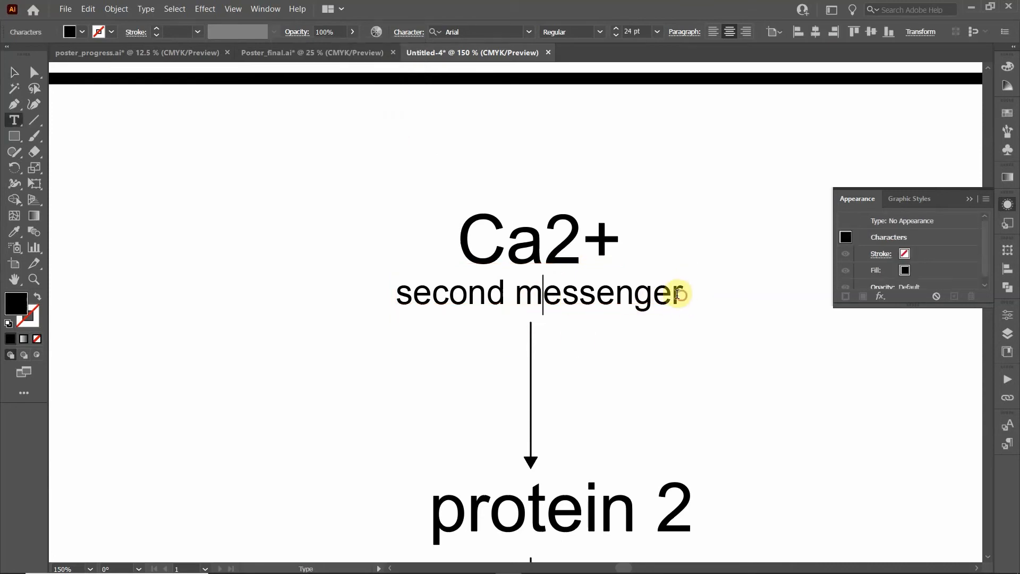
{"action": "left_click_drag", "start_coordinate": [678, 294], "coordinate": [392, 290]}
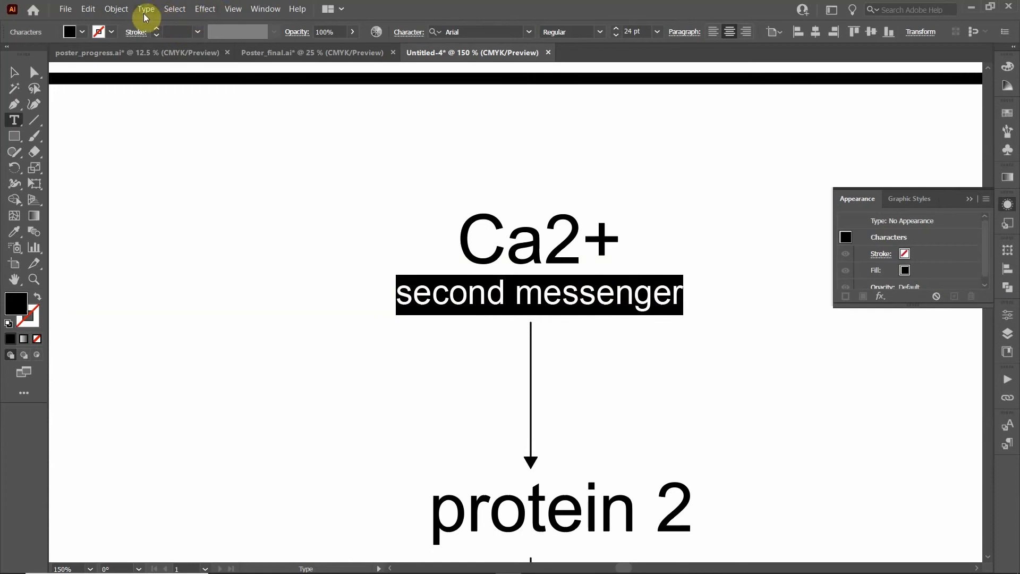
{"action": "left_click", "coordinate": [145, 10]}
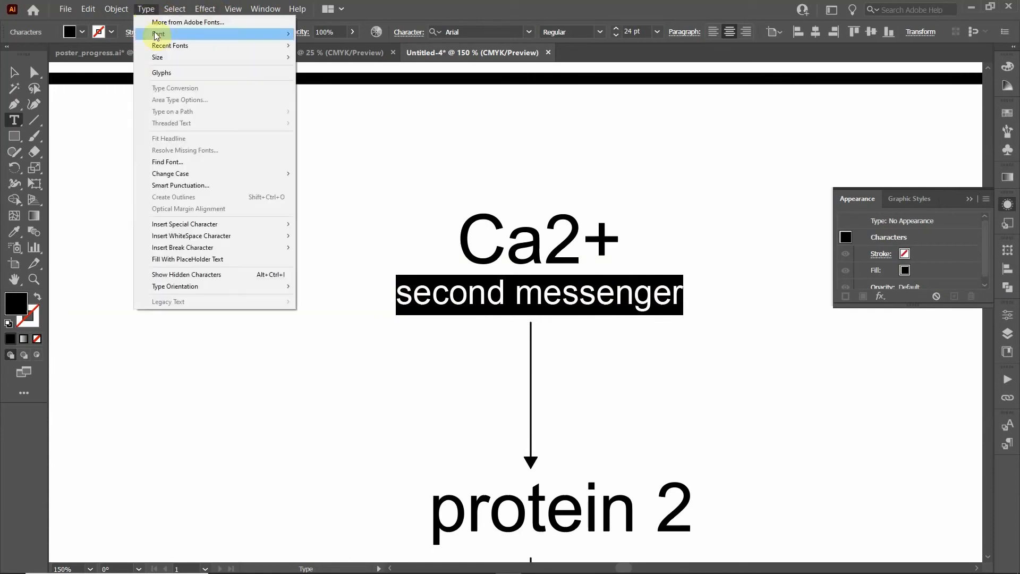
{"action": "mouse_move", "coordinate": [188, 172]}
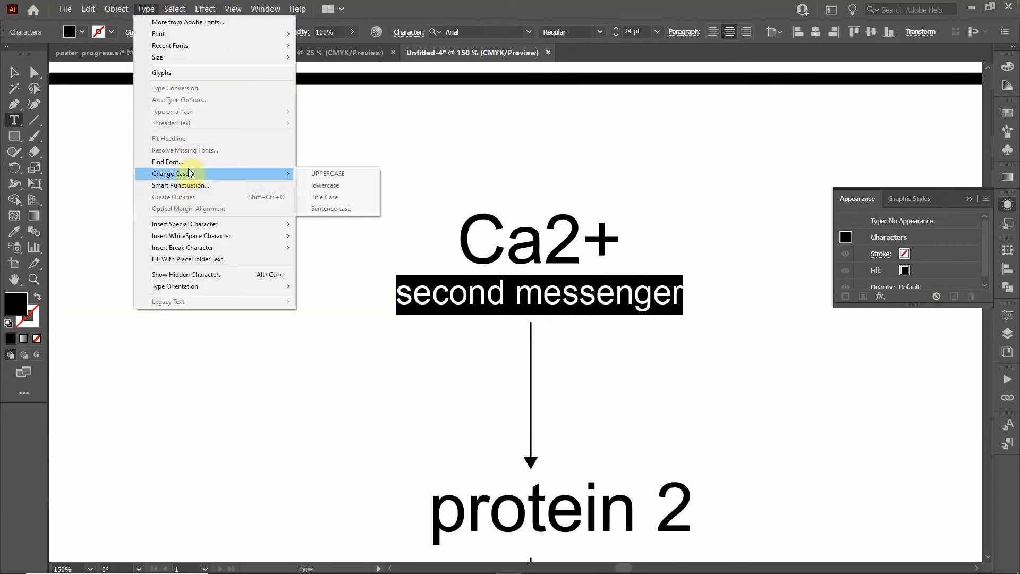
{"action": "left_click", "coordinate": [336, 176]}
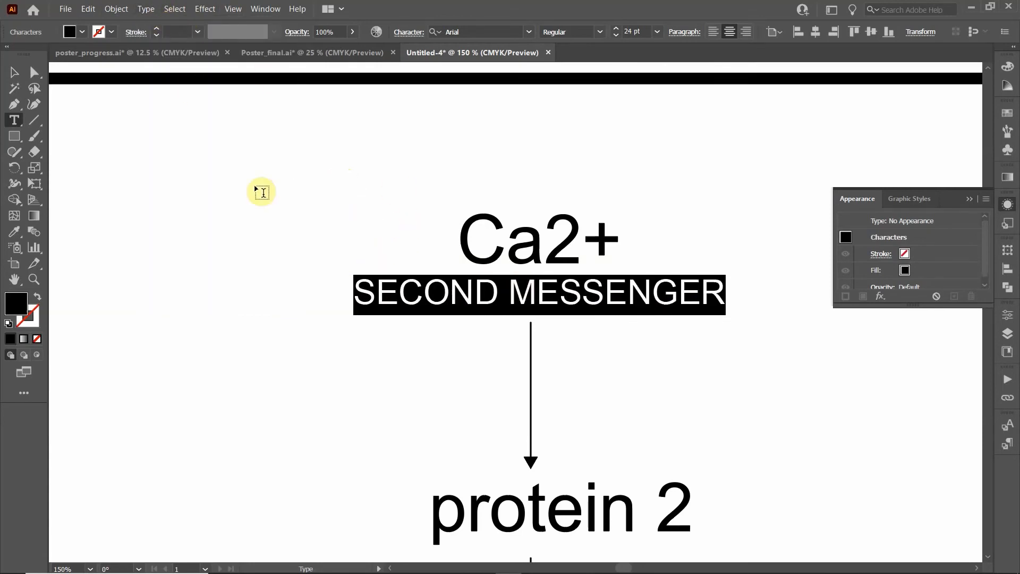
{"action": "key", "text": "ctrl+z"}
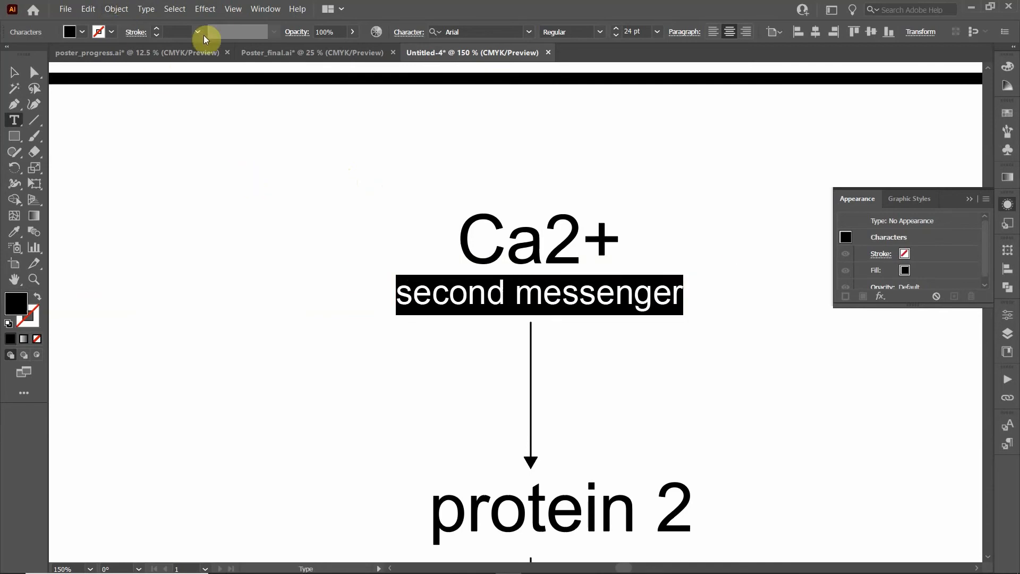
{"action": "left_click", "coordinate": [145, 9]}
{"action": "left_click", "coordinate": [618, 305]}
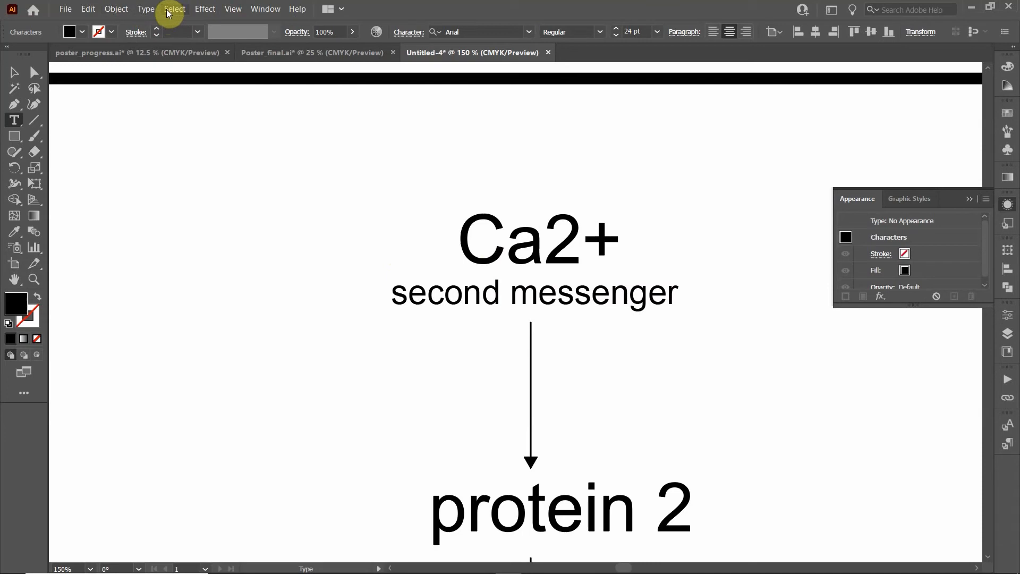
{"action": "left_click", "coordinate": [149, 9]}
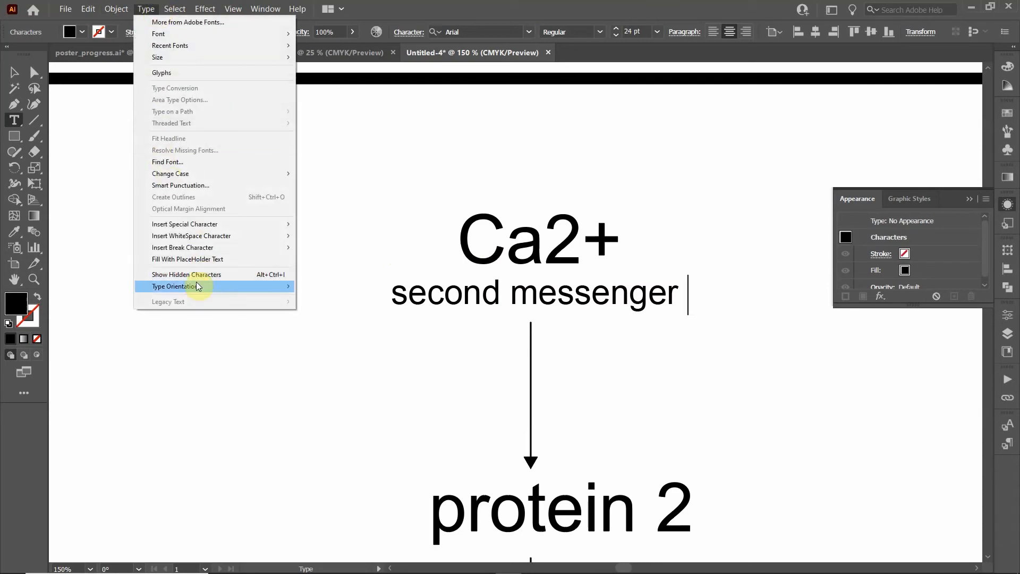
{"action": "left_click", "coordinate": [187, 72]}
{"action": "left_click_drag", "start_coordinate": [711, 112], "coordinate": [780, 91]}
{"action": "scroll", "coordinate": [815, 319], "scroll_direction": "down", "scroll_amount": 3}
{"action": "scroll", "coordinate": [814, 318], "scroll_direction": "down", "scroll_amount": 10}
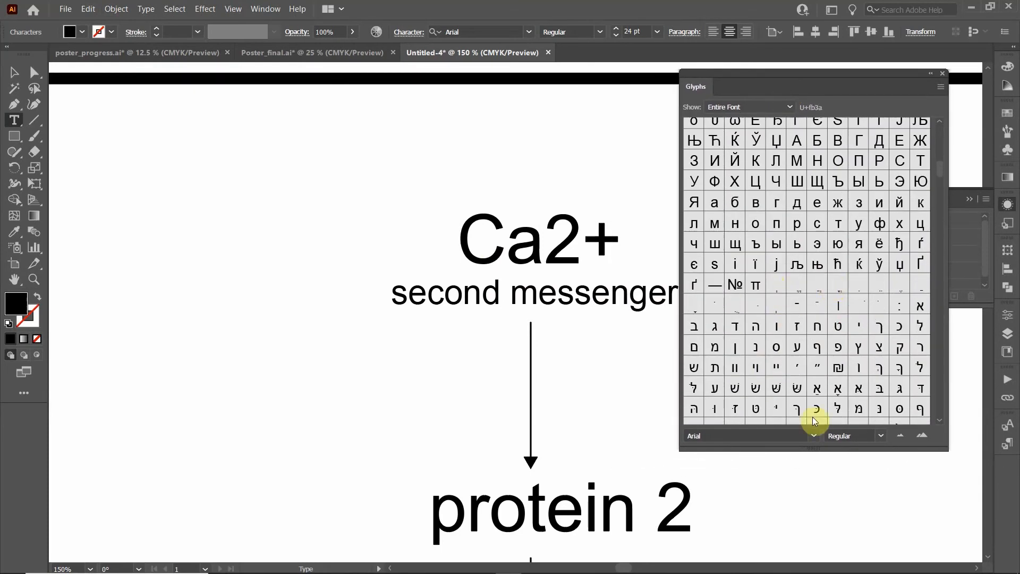
{"action": "scroll", "coordinate": [850, 356], "scroll_direction": "down", "scroll_amount": 3}
{"action": "scroll", "coordinate": [847, 340], "scroll_direction": "up", "scroll_amount": 10}
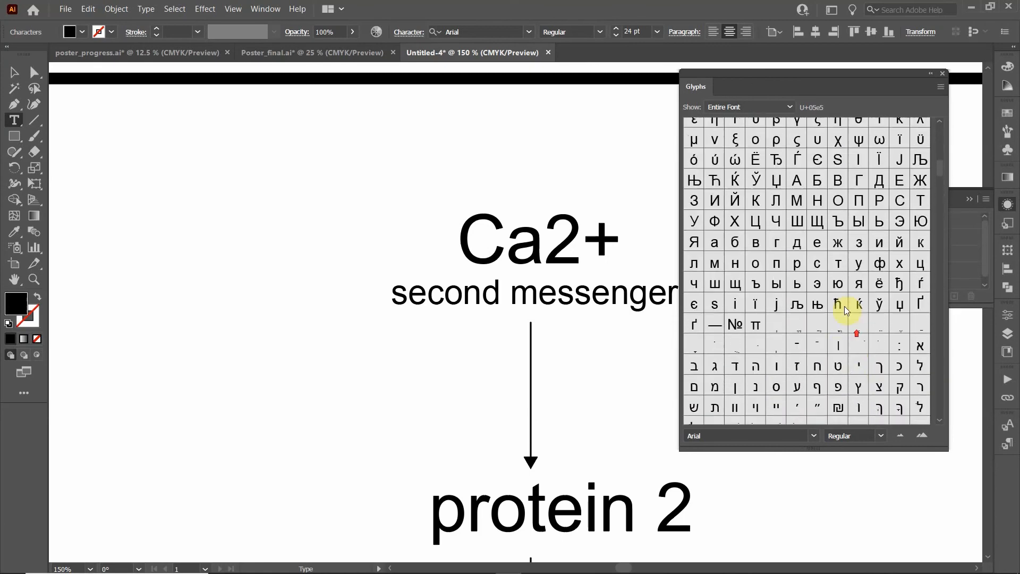
{"action": "scroll", "coordinate": [846, 312], "scroll_direction": "down", "scroll_amount": 2}
{"action": "scroll", "coordinate": [845, 319], "scroll_direction": "up", "scroll_amount": 10}
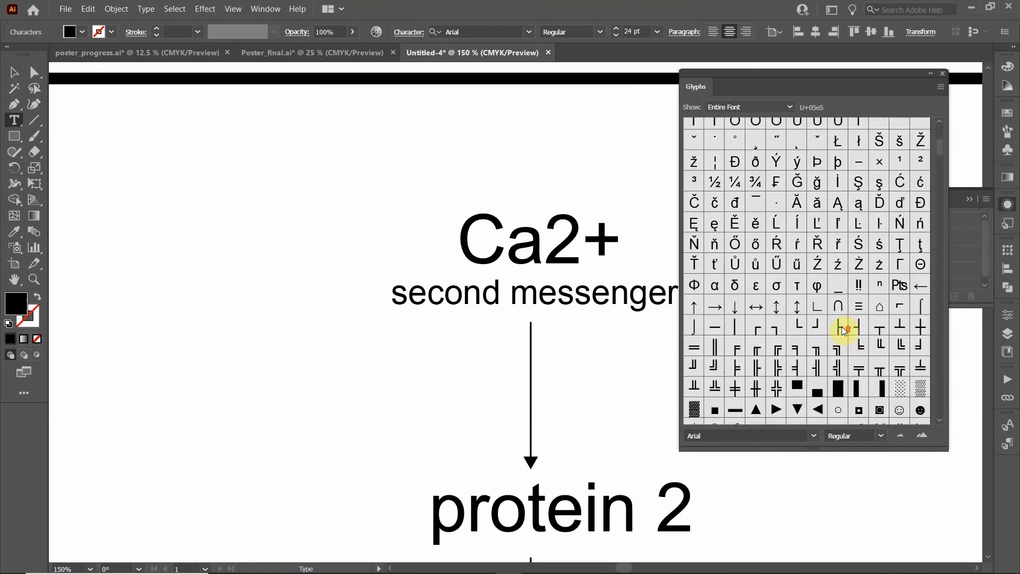
{"action": "scroll", "coordinate": [849, 326], "scroll_direction": "up", "scroll_amount": 5}
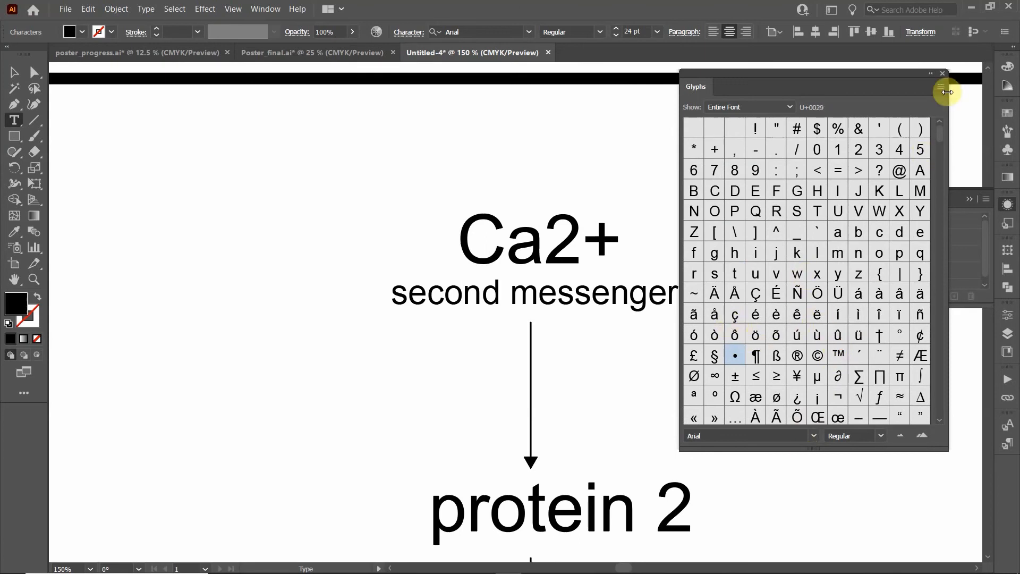
{"action": "left_click", "coordinate": [942, 74]}
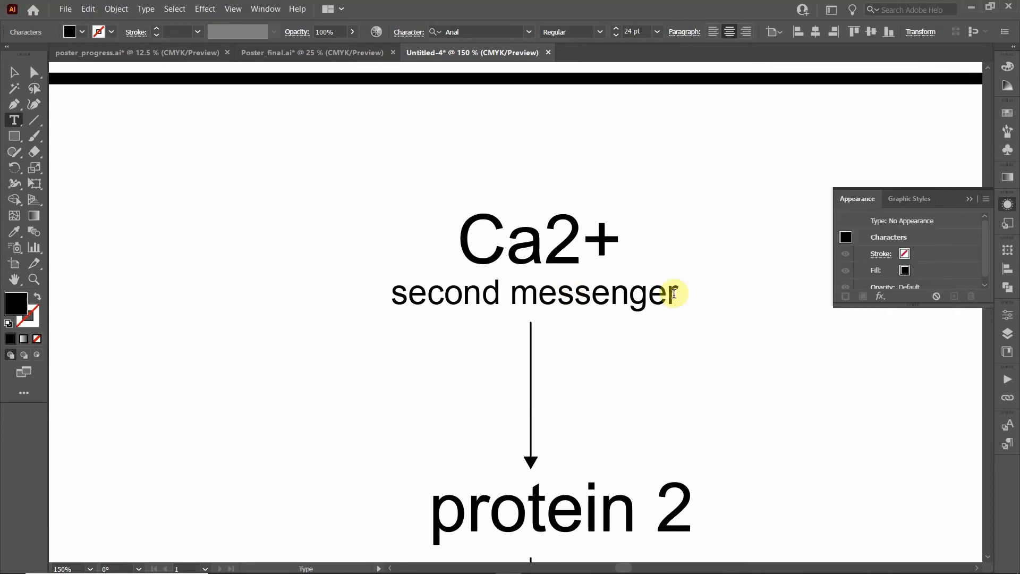
Append a Symbol-font μ and an Arial M so the line reads 'second messenger μM'
{"action": "left_click", "coordinate": [529, 32]}
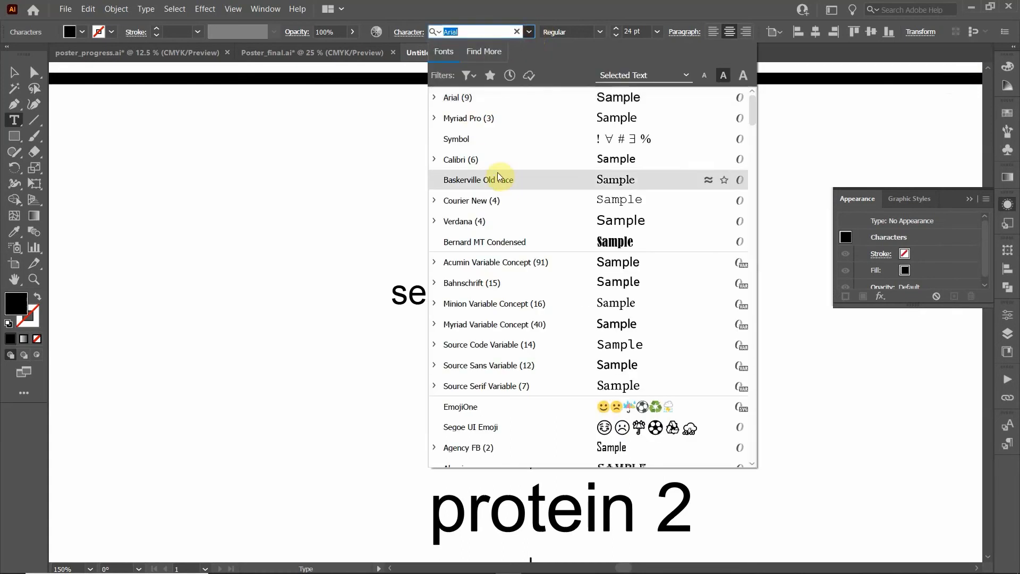
{"action": "left_click", "coordinate": [495, 144]}
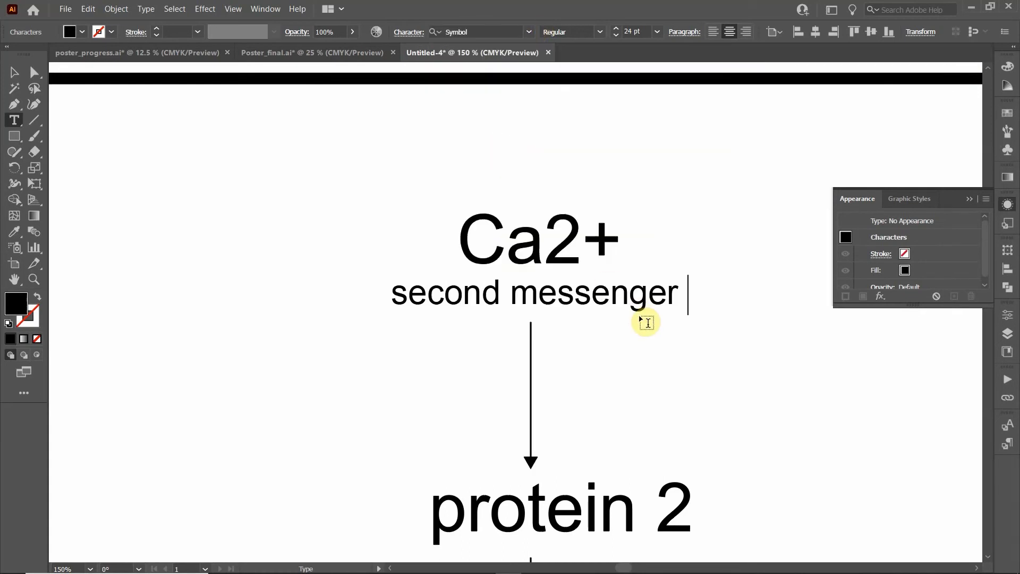
{"action": "type", "text": "m"}
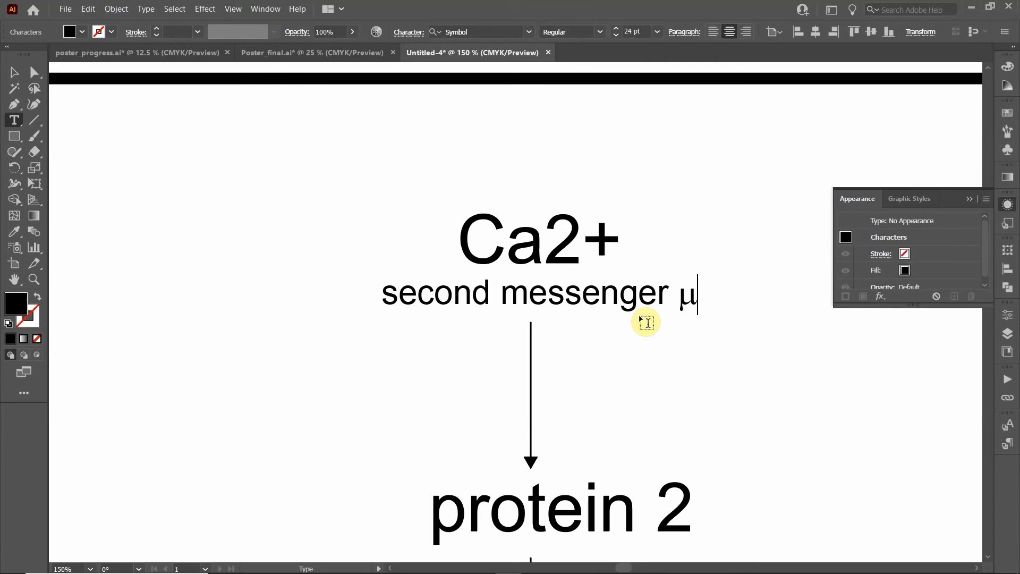
{"action": "left_click", "coordinate": [530, 33]}
{"action": "left_click", "coordinate": [498, 122]}
{"action": "type", "text": "M"}
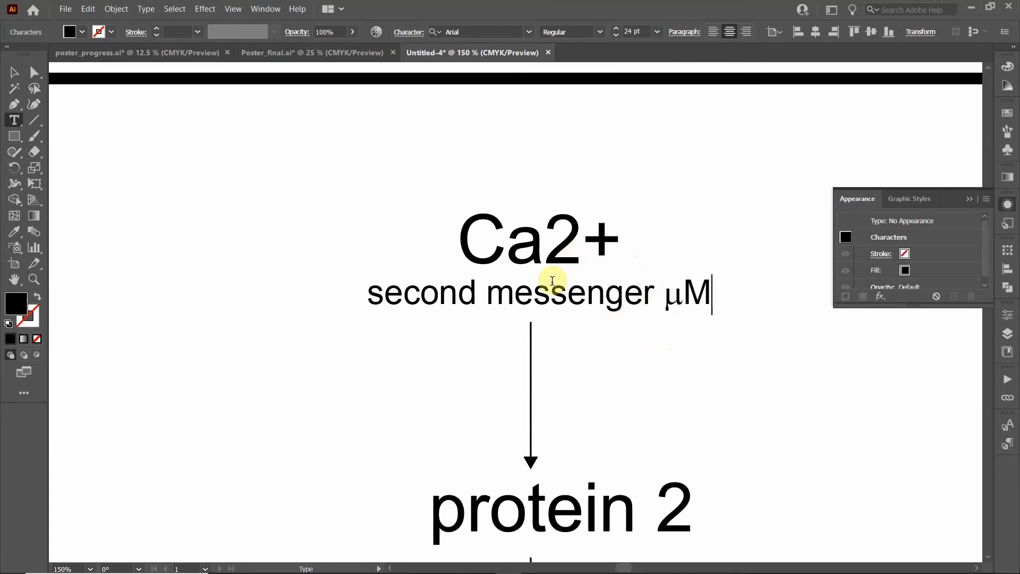
{"action": "left_click", "coordinate": [15, 72]}
Alt-drag a duplicate of the Ca2+ / second messenger μM block to the lower left
{"action": "left_click", "coordinate": [273, 212]}
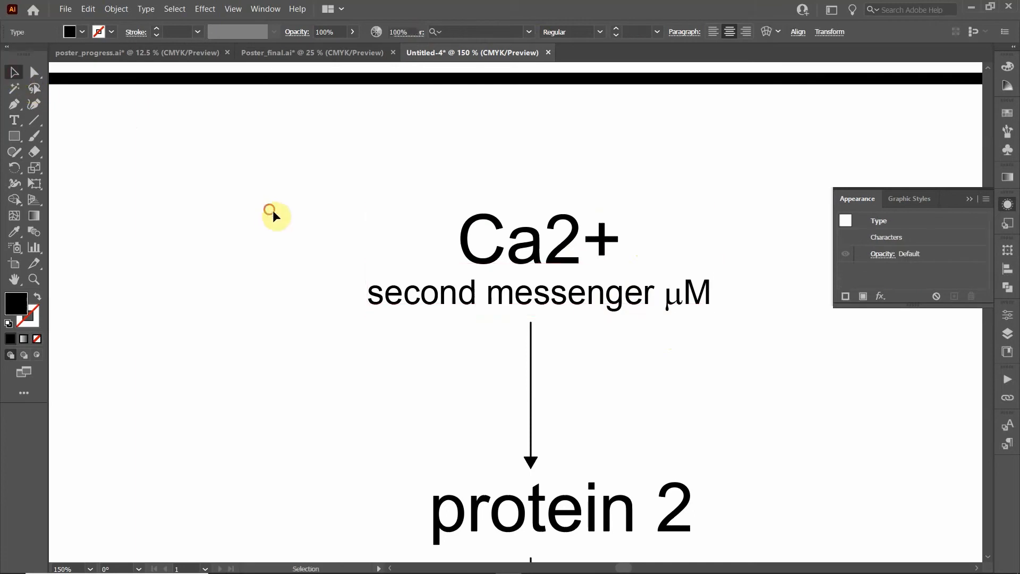
{"action": "left_click", "coordinate": [514, 294]}
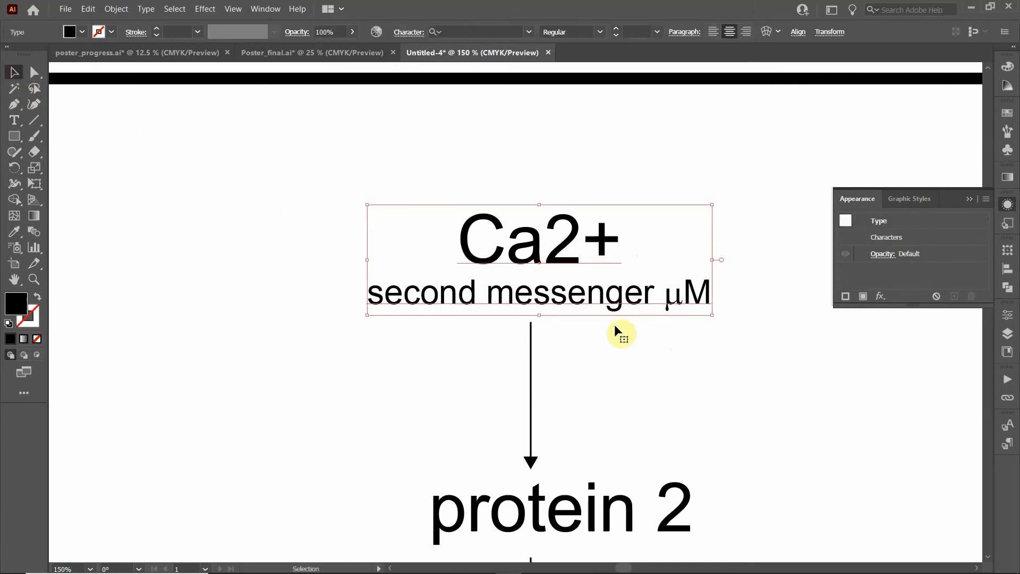
{"action": "left_click_drag", "start_coordinate": [548, 255], "coordinate": [211, 410]}
Set the original block's text to 36 pt
{"action": "left_click", "coordinate": [558, 246]}
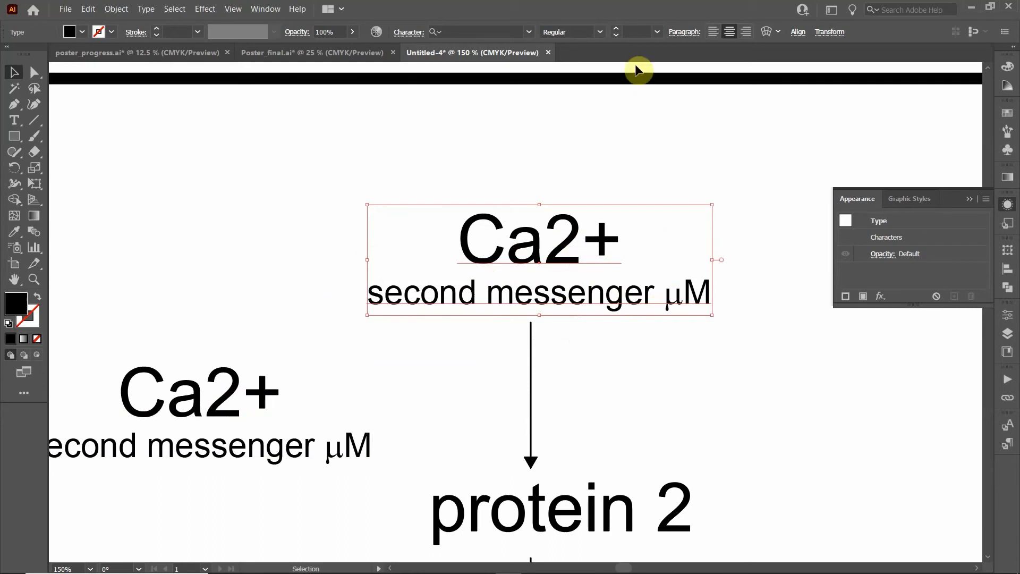
{"action": "left_click", "coordinate": [656, 30]}
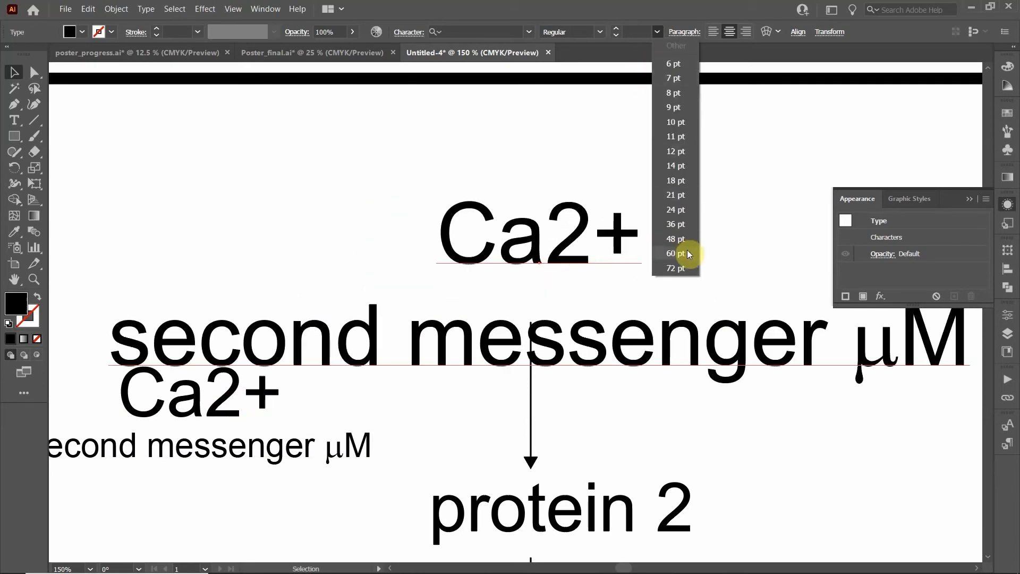
{"action": "left_click", "coordinate": [676, 223]}
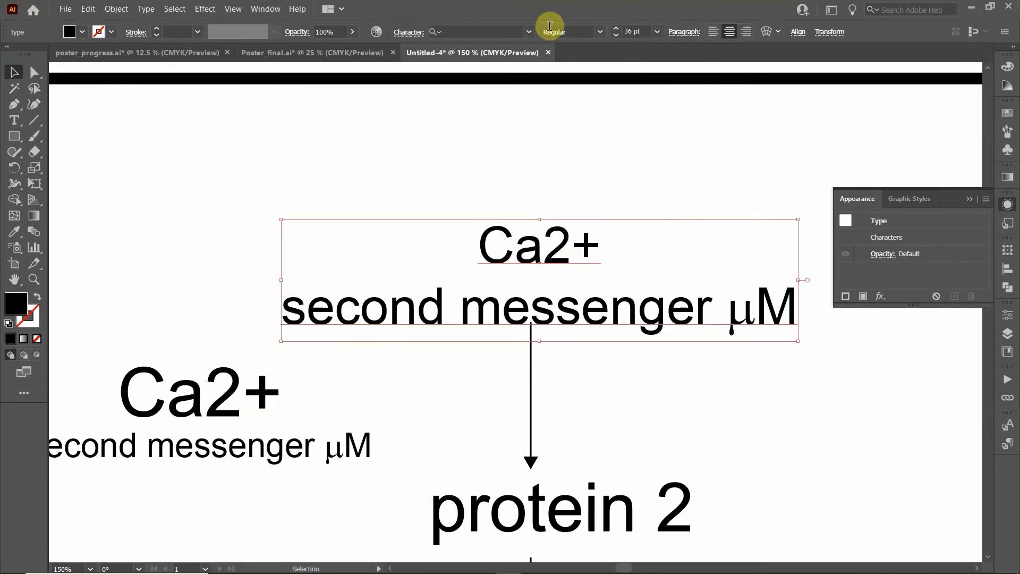
{"action": "left_click", "coordinate": [529, 31]}
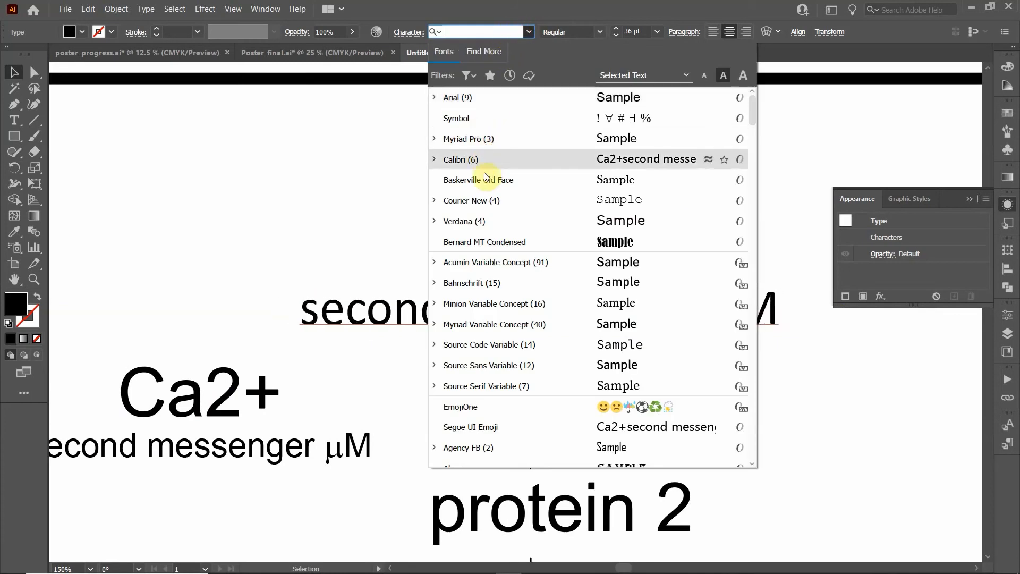
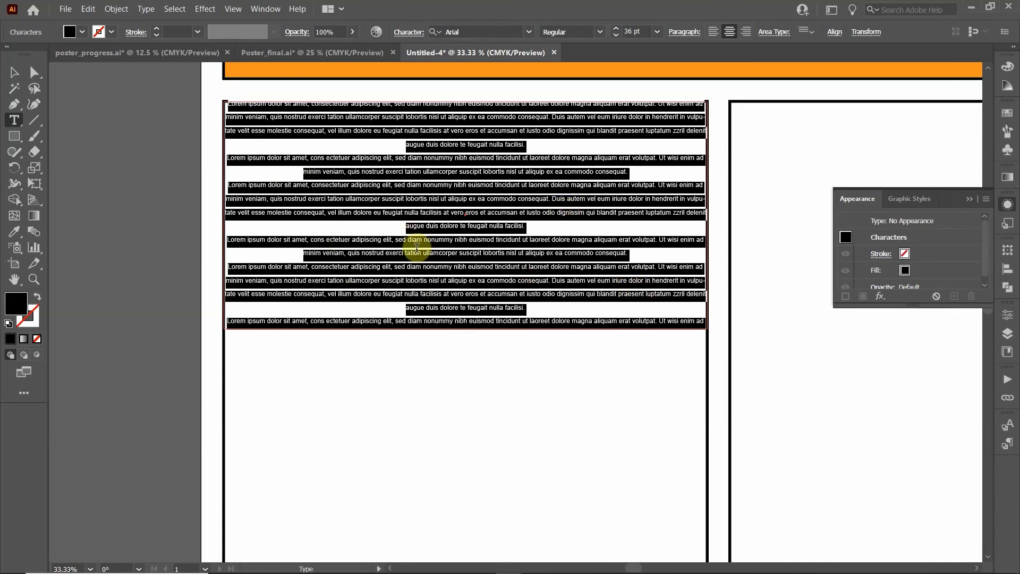
Justify the Lorem ipsum text with its last line aligned left
{"action": "left_click", "coordinate": [713, 33]}
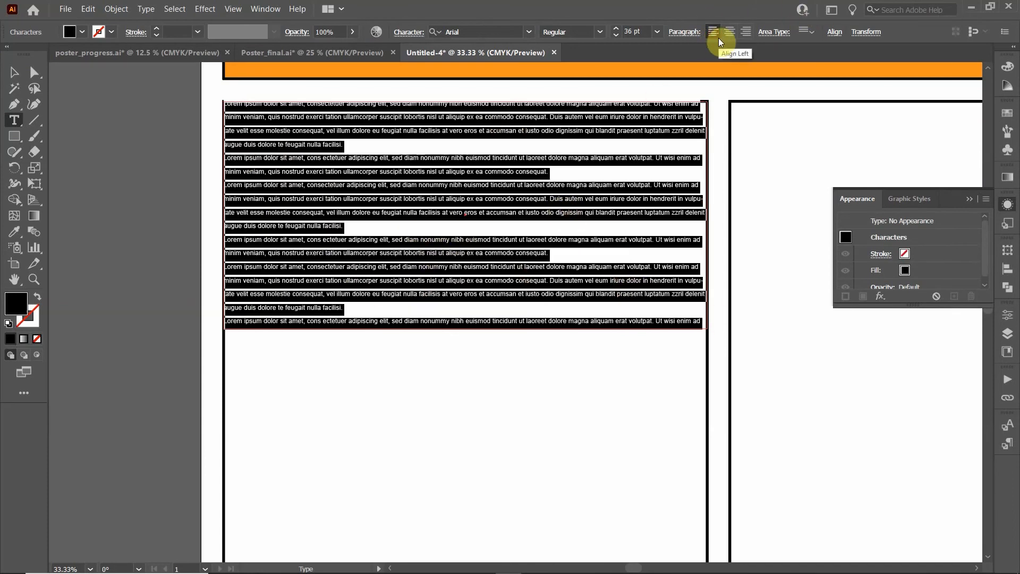
{"action": "left_click", "coordinate": [683, 34]}
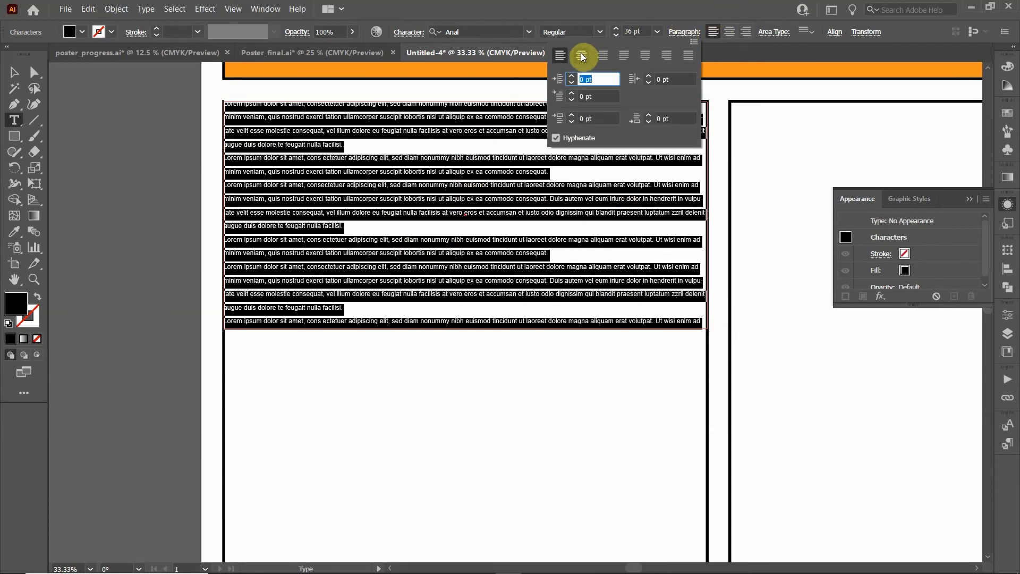
{"action": "left_click", "coordinate": [623, 56]}
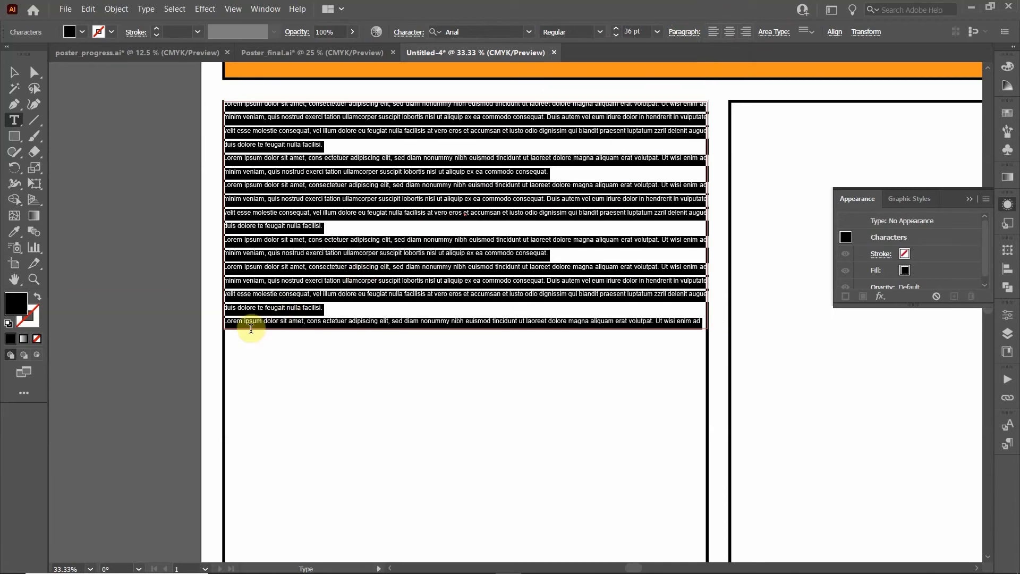
Remove the five paragraph breaks so the placeholder text runs as one block
{"action": "left_click", "coordinate": [229, 321]}
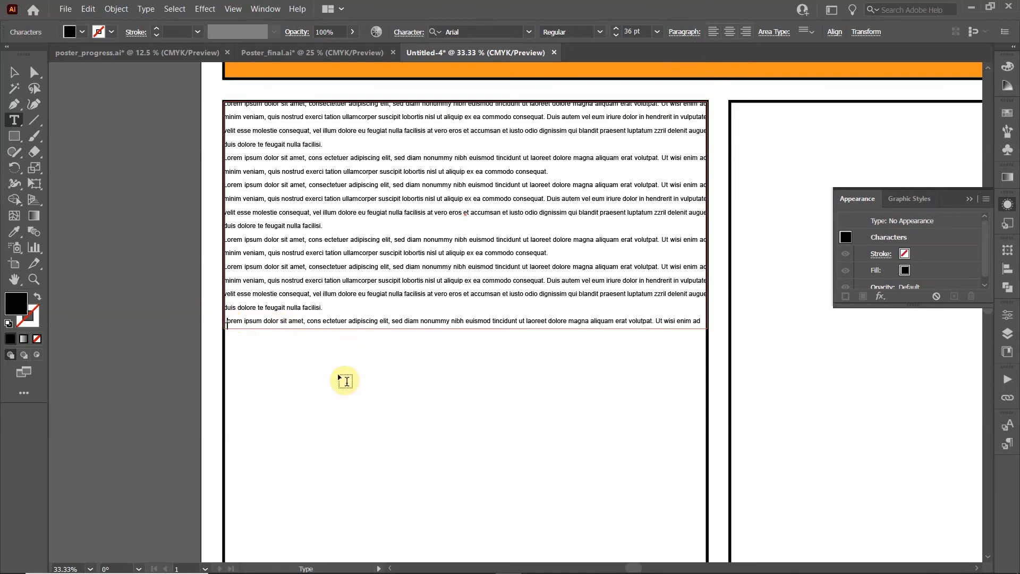
{"action": "key", "text": "BackSpace"}
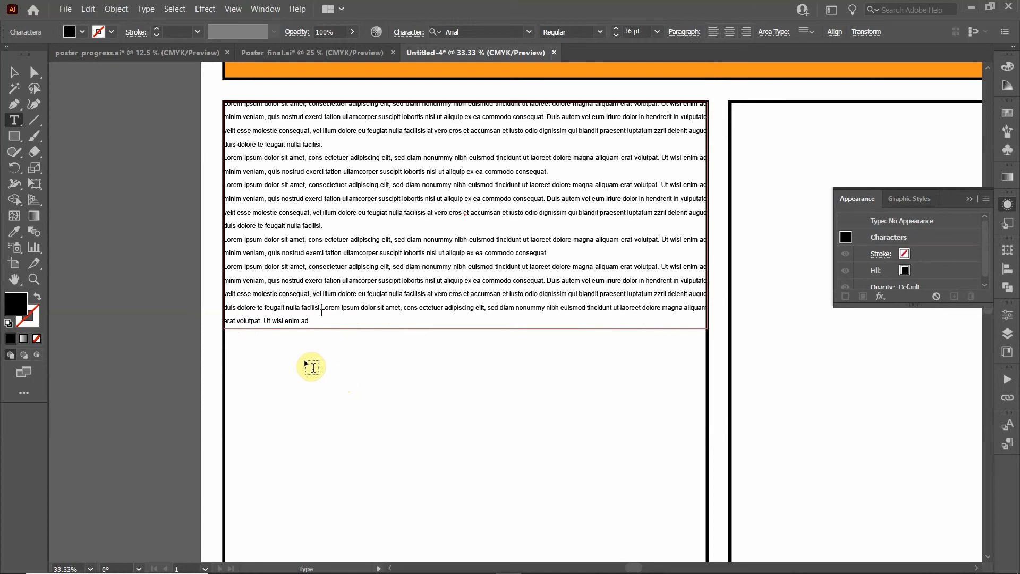
{"action": "left_click", "coordinate": [232, 238]}
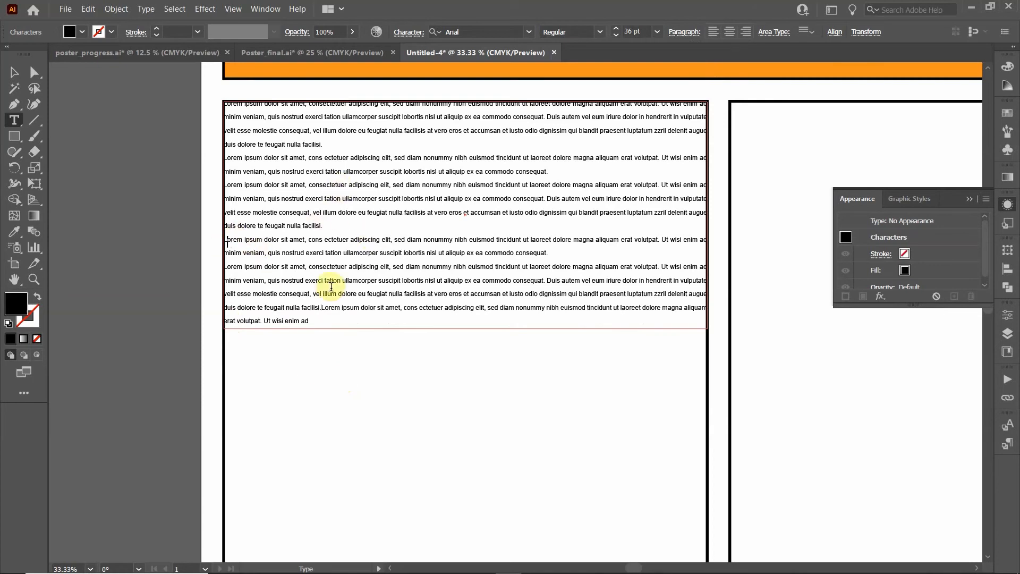
{"action": "key", "text": "BackSpace"}
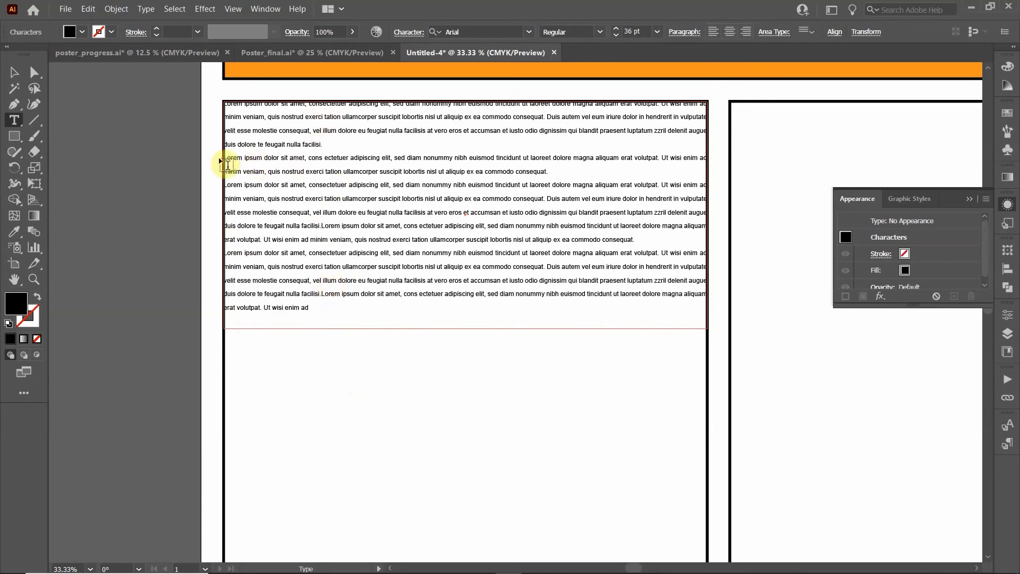
{"action": "left_click", "coordinate": [247, 164]}
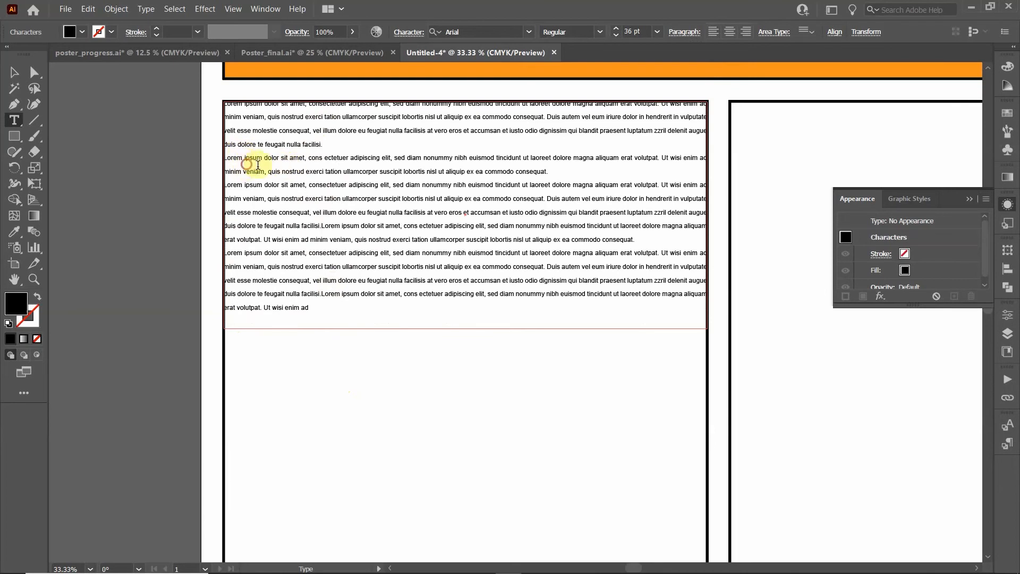
{"action": "key", "text": "BackSpace"}
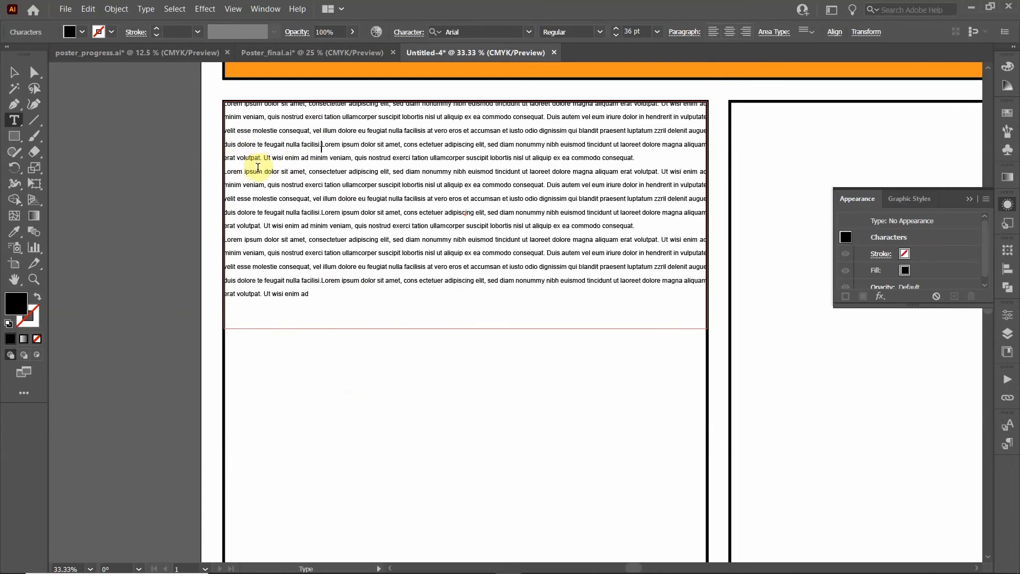
{"action": "left_click", "coordinate": [229, 240]}
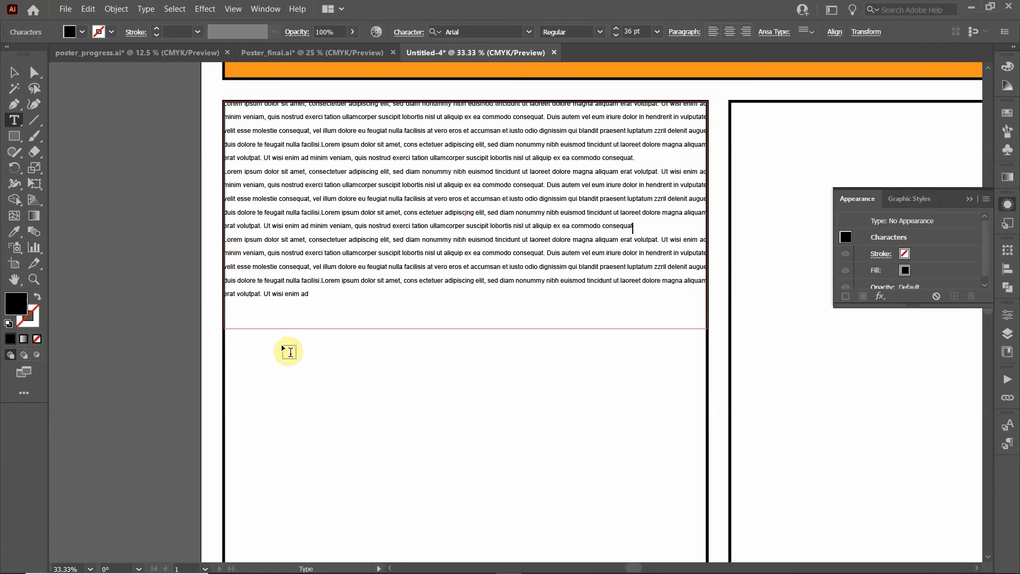
{"action": "key", "text": "BackSpace"}
{"action": "left_click", "coordinate": [238, 172]}
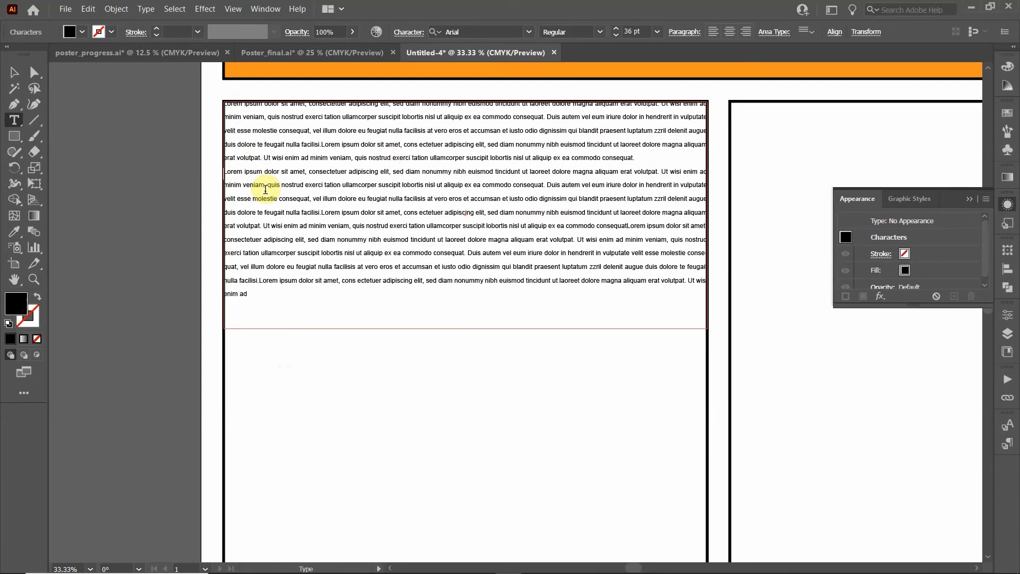
{"action": "key", "text": "BackSpace"}
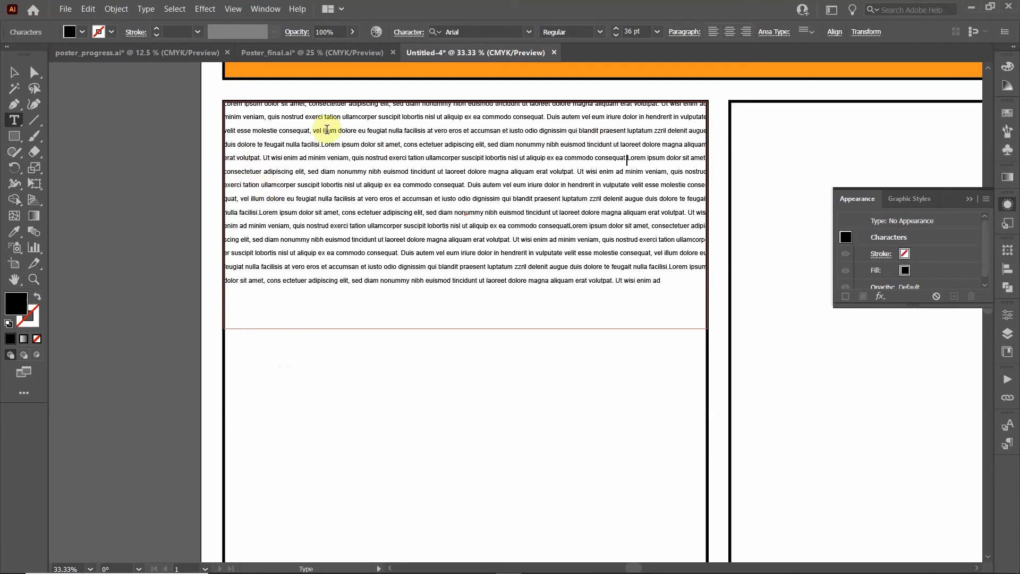
Set the whole Lorem ipsum text frame to 48 pt
{"action": "left_click", "coordinate": [14, 72]}
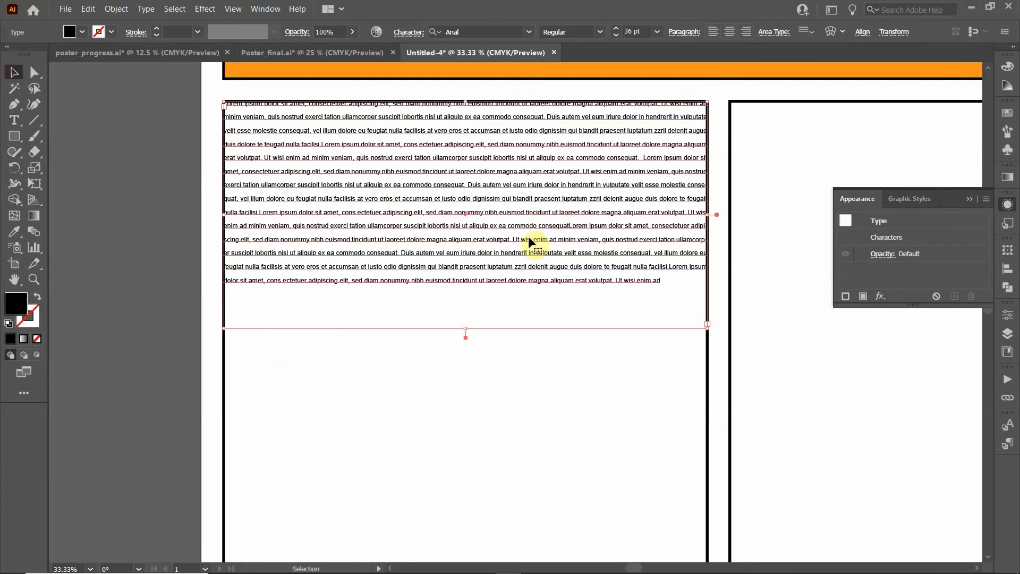
{"action": "left_click", "coordinate": [657, 31]}
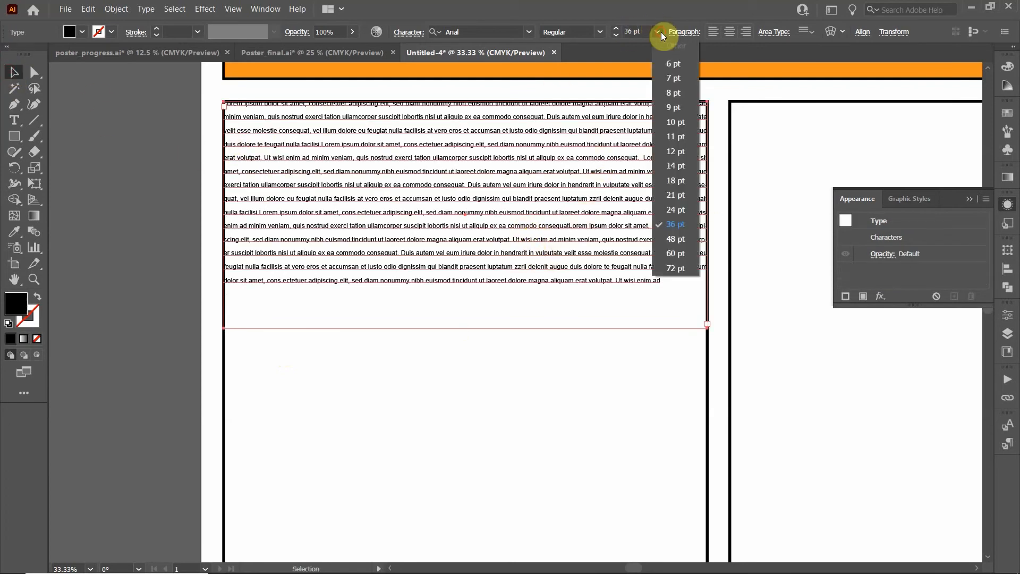
{"action": "left_click", "coordinate": [681, 240]}
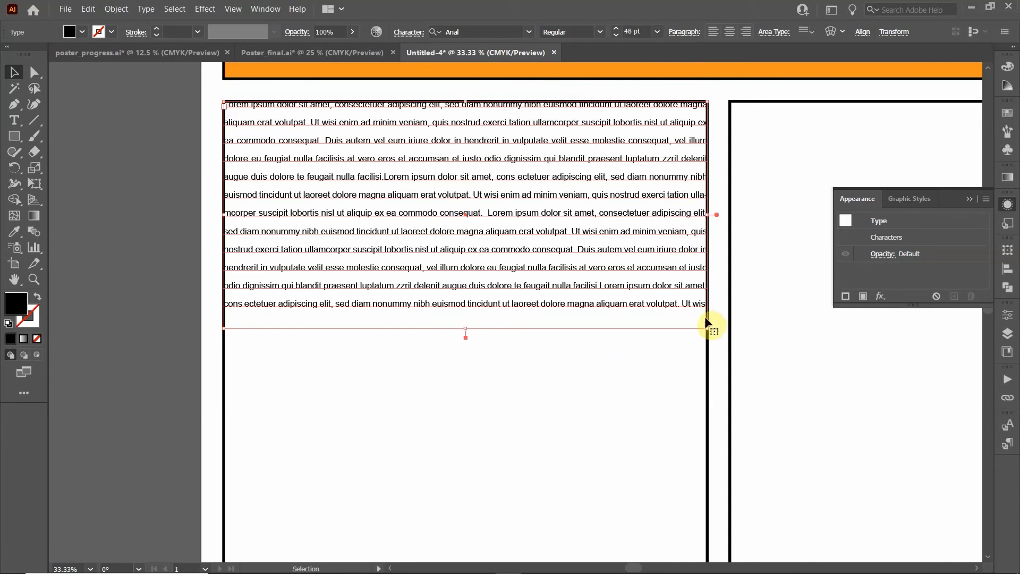
Delete three passages from the middle of the text, one ending at 'facilisi.'
{"action": "double_click", "coordinate": [553, 303]}
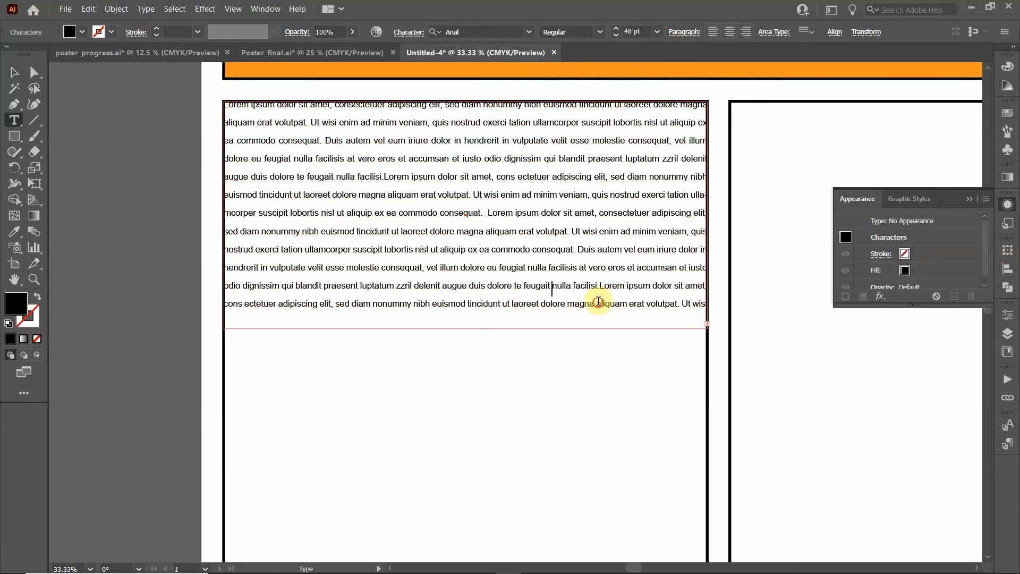
{"action": "left_click_drag", "start_coordinate": [598, 298], "coordinate": [452, 241]}
{"action": "key", "text": "BackSpace"}
{"action": "left_click_drag", "start_coordinate": [556, 272], "coordinate": [429, 215]}
{"action": "key", "text": "BackSpace"}
{"action": "left_click_drag", "start_coordinate": [560, 287], "coordinate": [445, 231]}
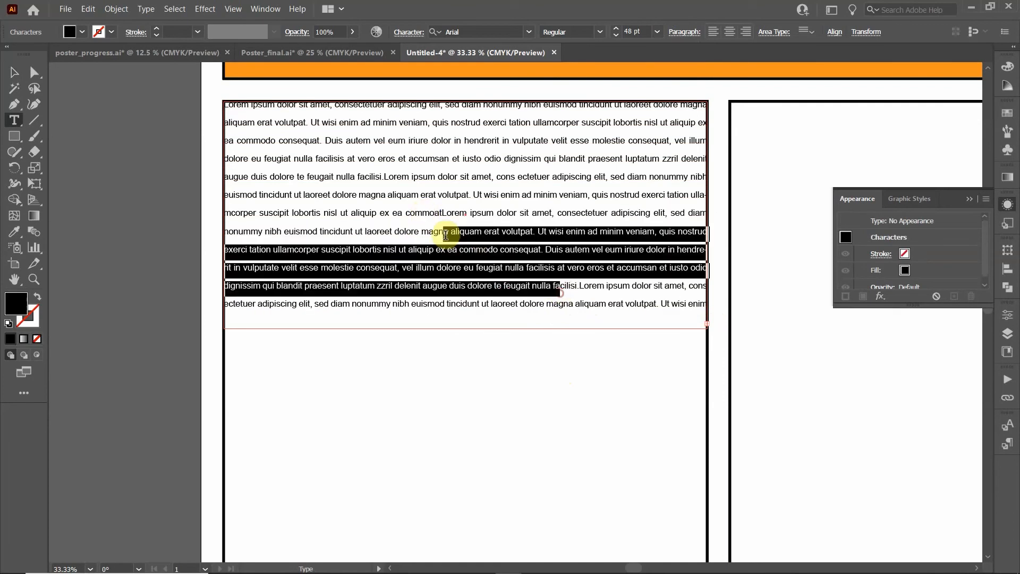
{"action": "key", "text": "BackSpace"}
{"action": "left_click", "coordinate": [15, 73]}
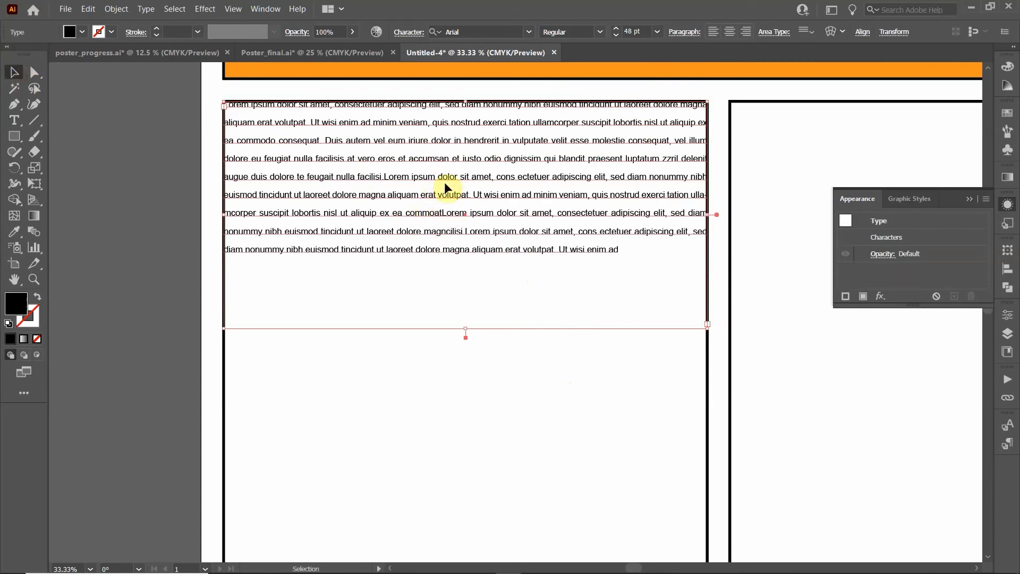
{"action": "left_click", "coordinate": [405, 34]}
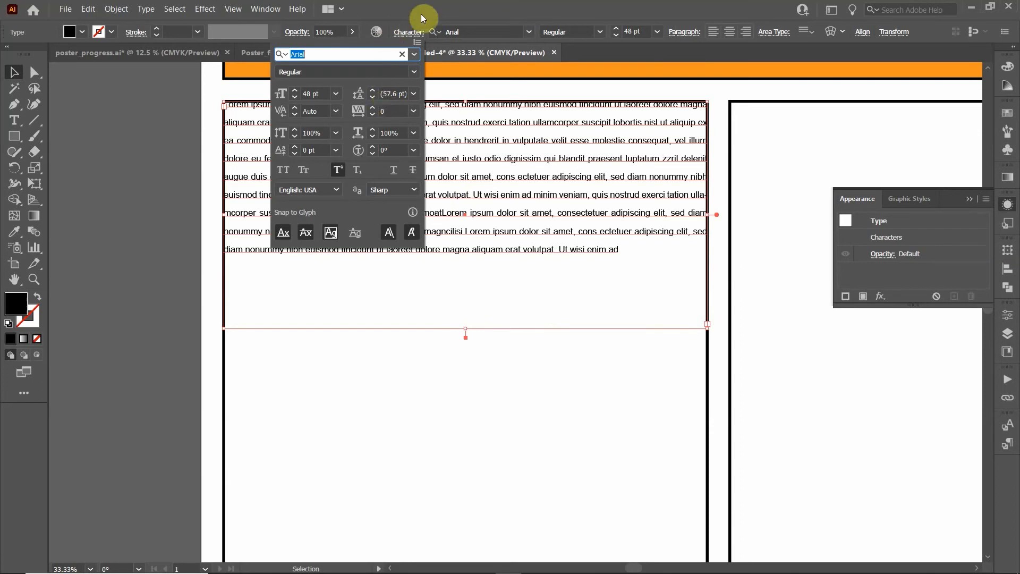
Turn off Superscript so the text shows at its full 48 pt
{"action": "key", "text": "Escape"}
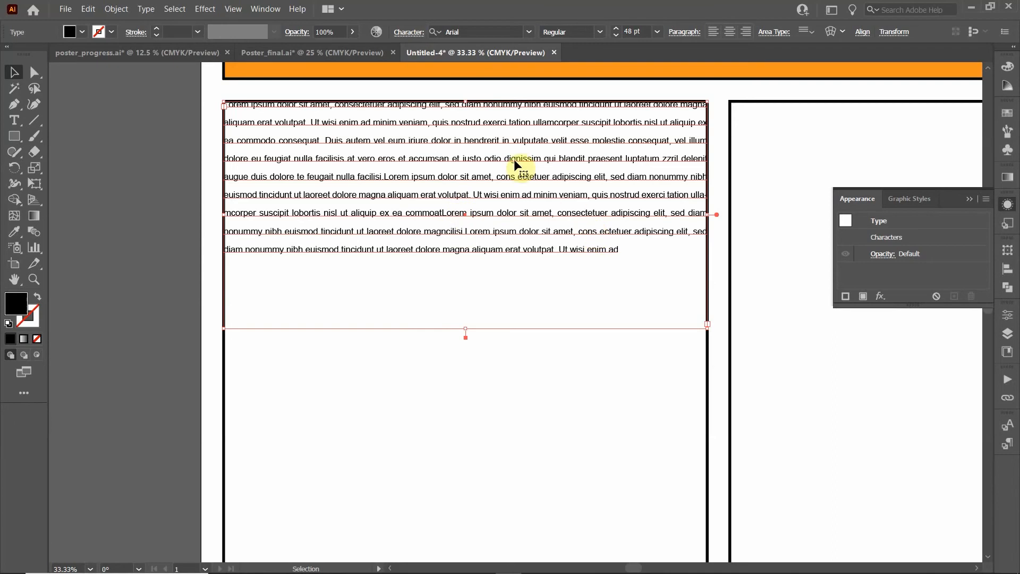
{"action": "left_click", "coordinate": [407, 31]}
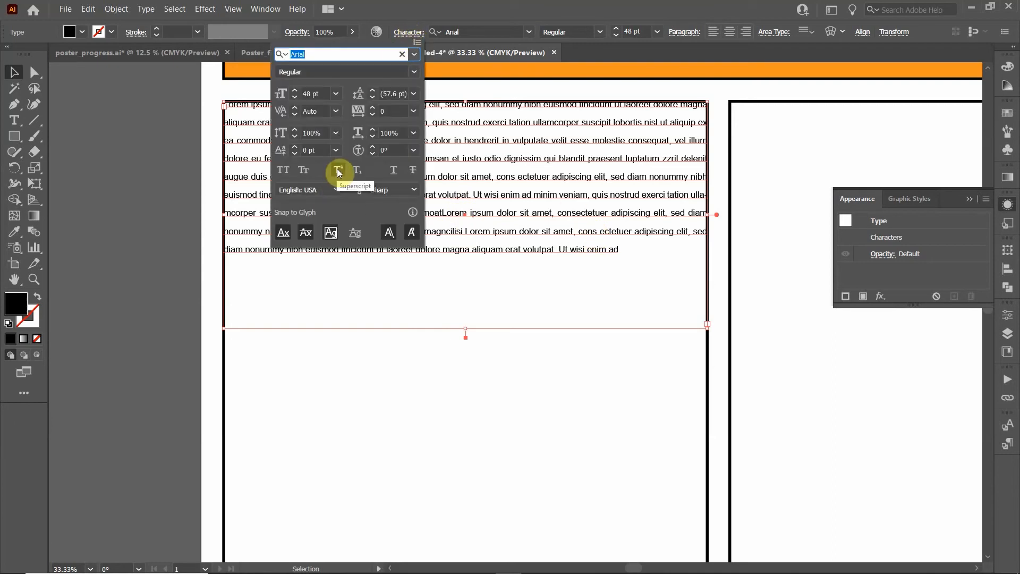
{"action": "left_click", "coordinate": [337, 168]}
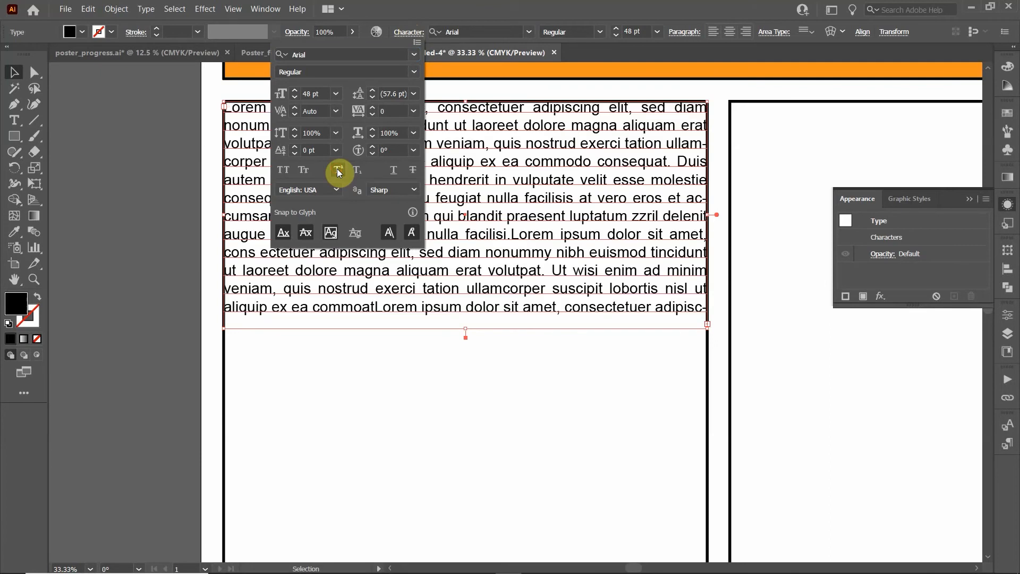
{"action": "left_click", "coordinate": [487, 19]}
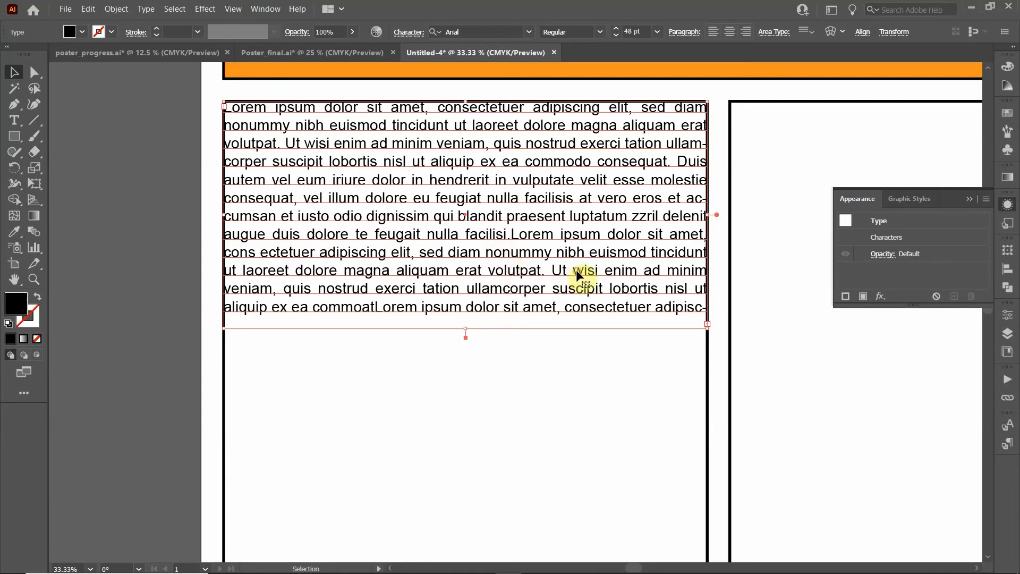
Delete two more mid-text passages, leaving about ten justified lines
{"action": "double_click", "coordinate": [448, 251]}
{"action": "left_click_drag", "start_coordinate": [551, 252], "coordinate": [402, 218]}
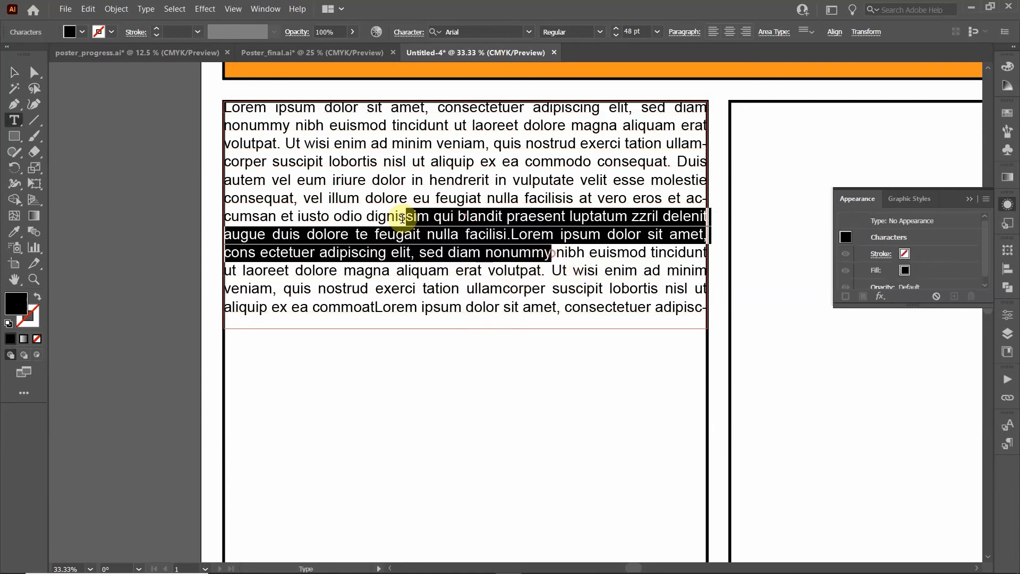
{"action": "key", "text": "BackSpace"}
{"action": "left_click_drag", "start_coordinate": [521, 269], "coordinate": [370, 217]}
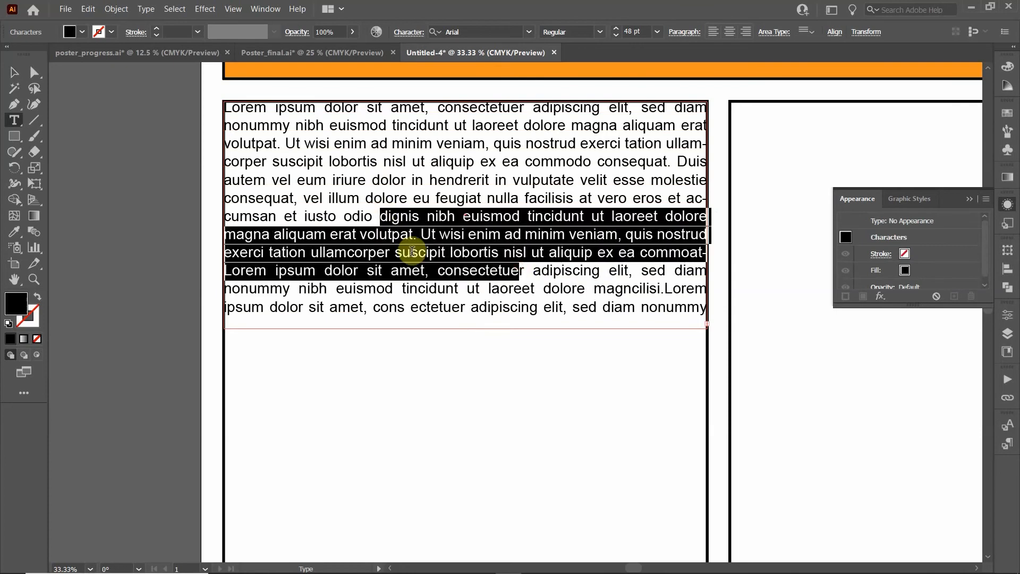
{"action": "key", "text": "BackSpace"}
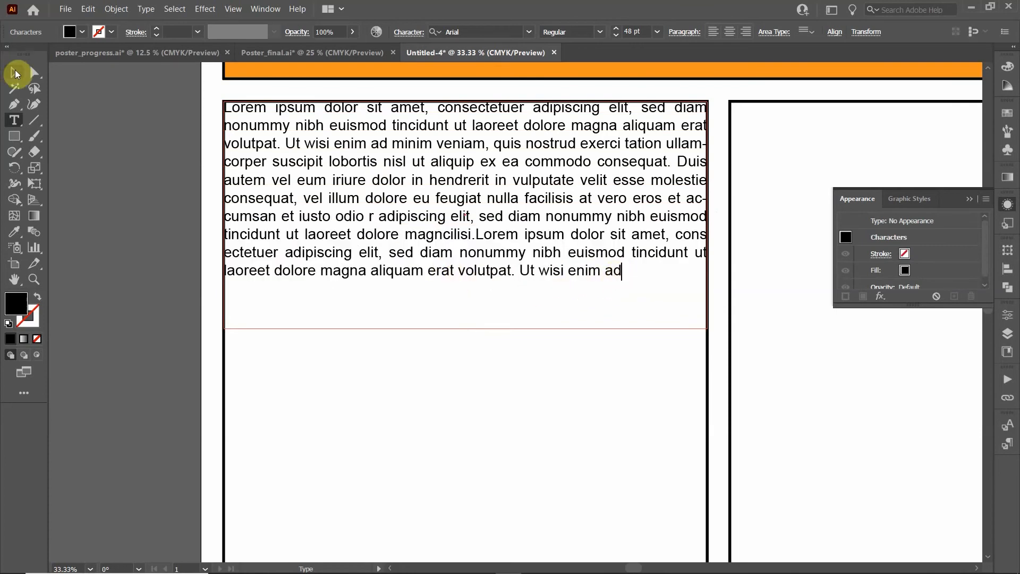
{"action": "left_click", "coordinate": [15, 71]}
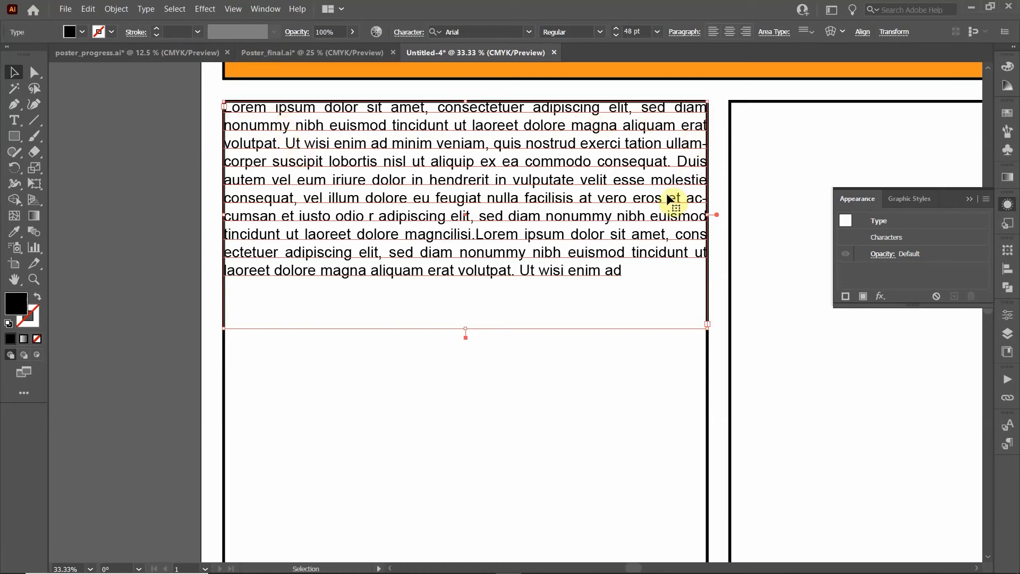
Shorten the left column rectangle so it ends just below the Lorem ipsum text
{"action": "left_click", "coordinate": [220, 387]}
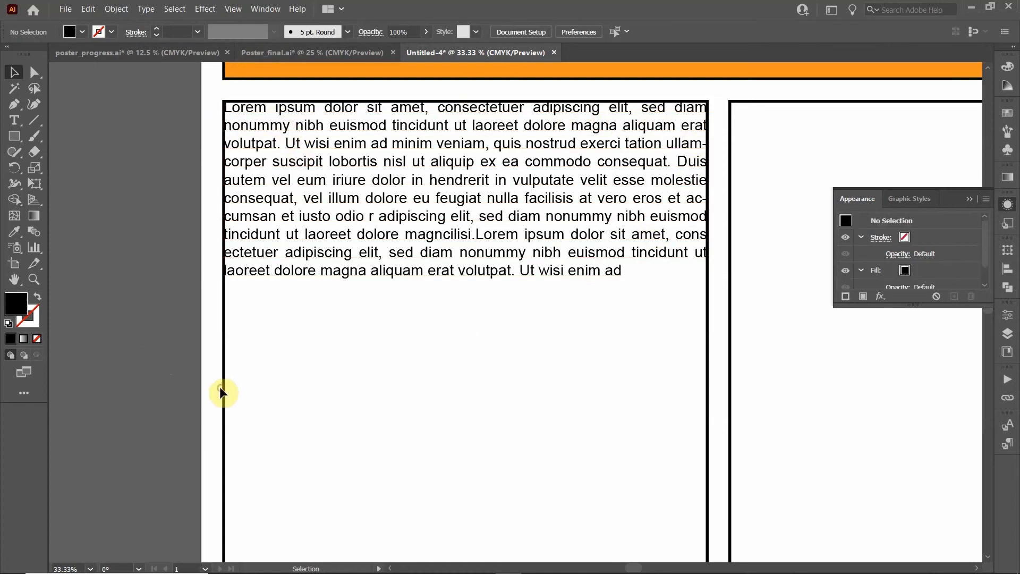
{"action": "scroll", "coordinate": [271, 366], "scroll_direction": "down", "scroll_amount": 3}
{"action": "scroll", "coordinate": [349, 308], "scroll_direction": "down", "scroll_amount": 3}
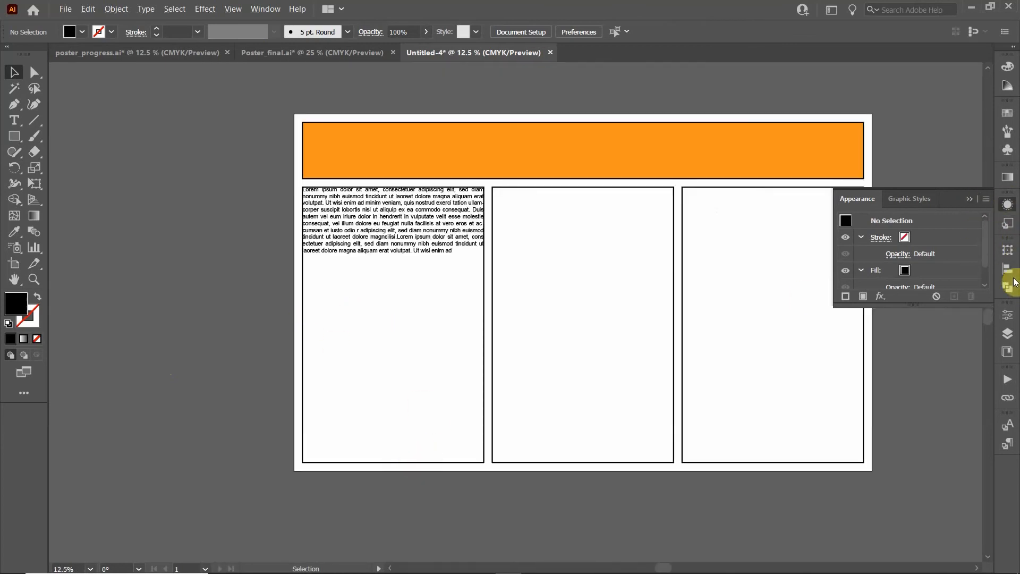
{"action": "left_click", "coordinate": [1008, 334]}
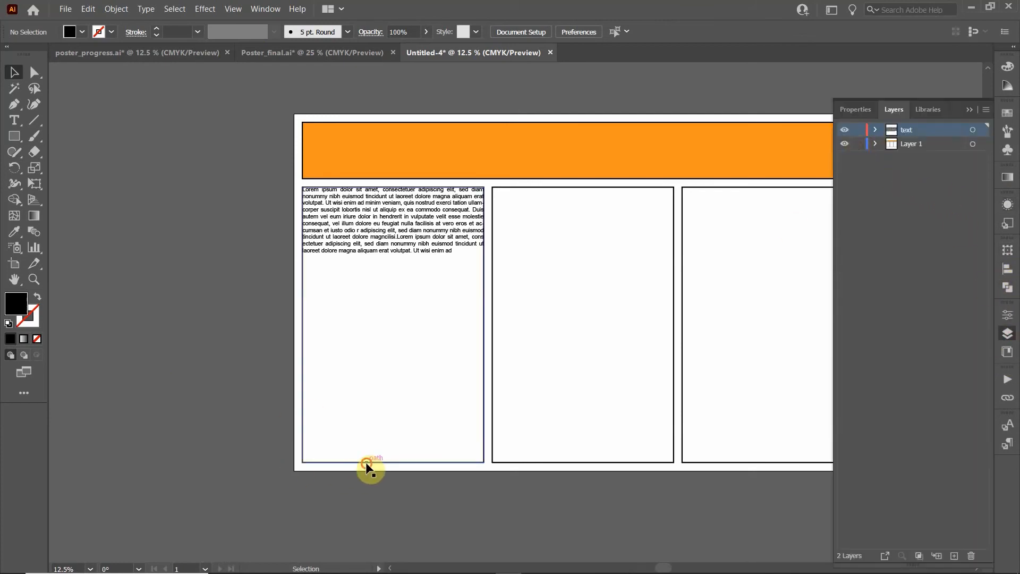
{"action": "left_click", "coordinate": [393, 462]}
{"action": "left_click_drag", "start_coordinate": [394, 462], "coordinate": [403, 263]}
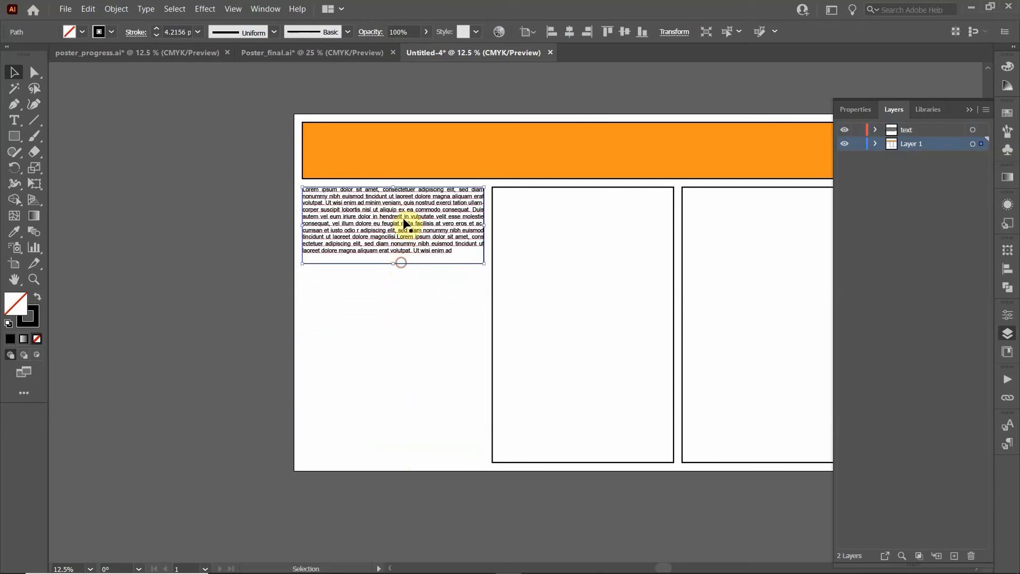
Lock Layer 1 so the column boxes stay untouched
{"action": "left_click", "coordinate": [856, 145]}
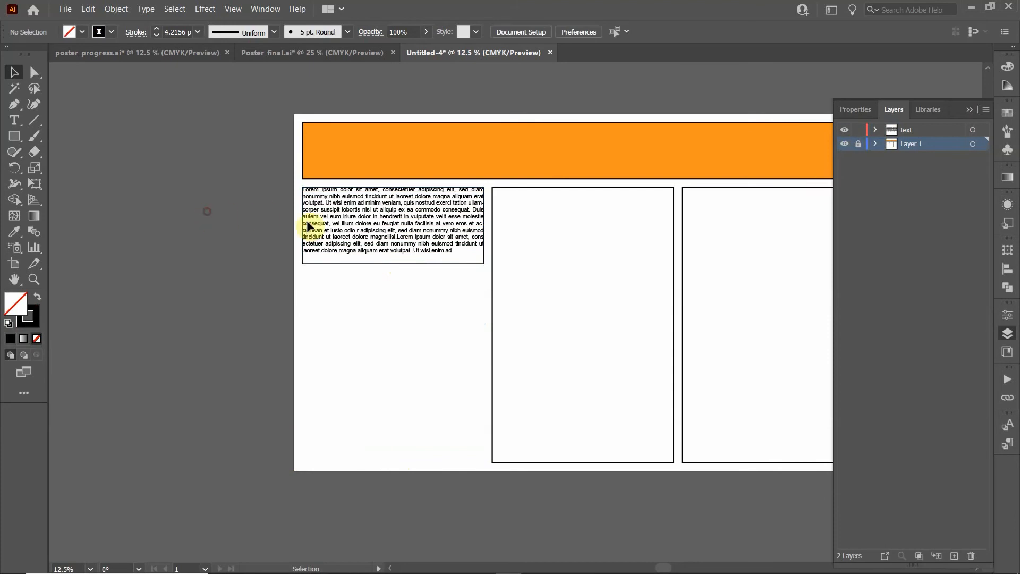
{"action": "scroll", "coordinate": [355, 227], "scroll_direction": "up", "scroll_amount": 2}
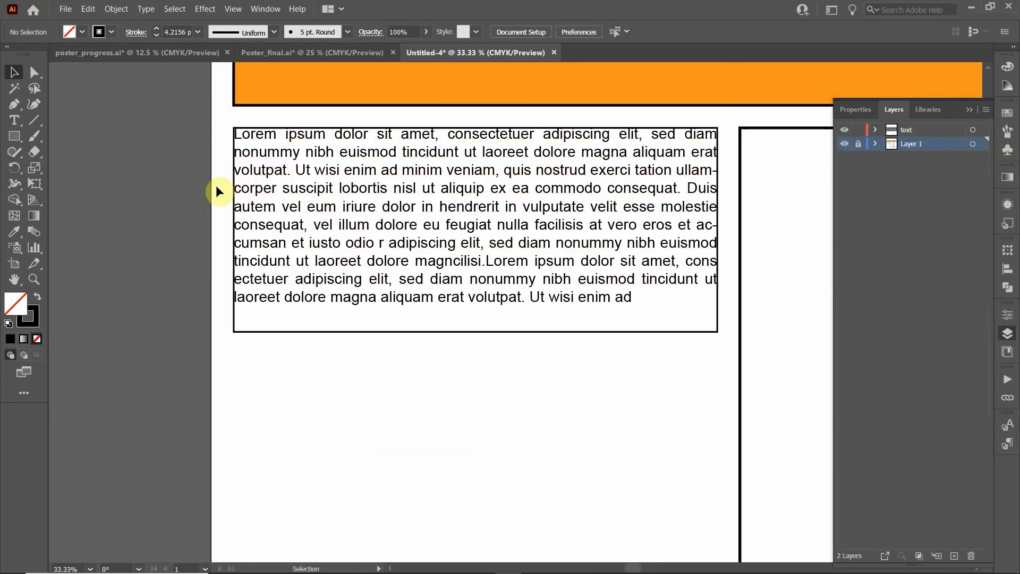
{"action": "left_click", "coordinate": [269, 198]}
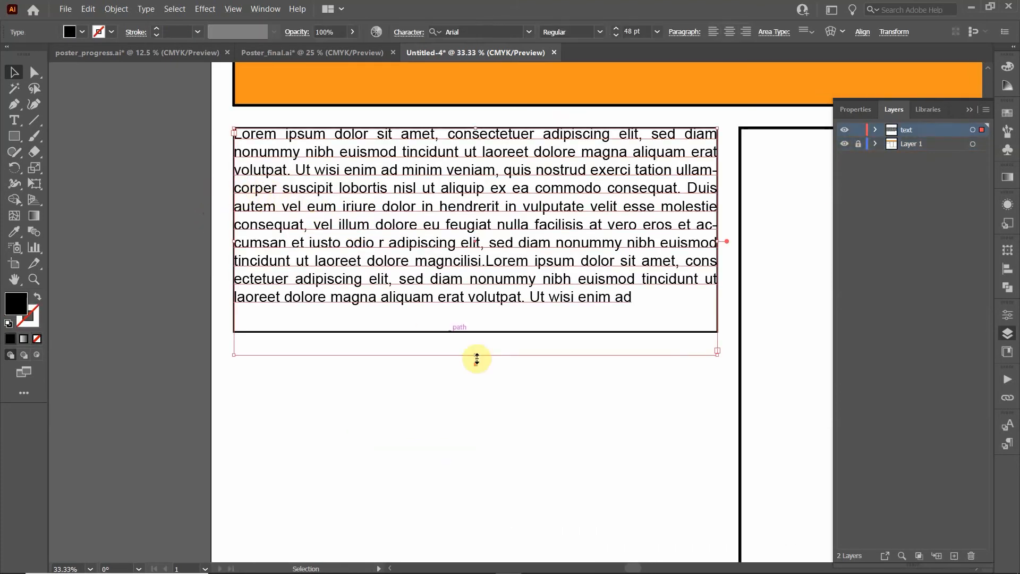
Fit the text frame to the box's bottom edge and give it 0.5 in inset spacing
{"action": "left_click_drag", "start_coordinate": [475, 353], "coordinate": [478, 333]}
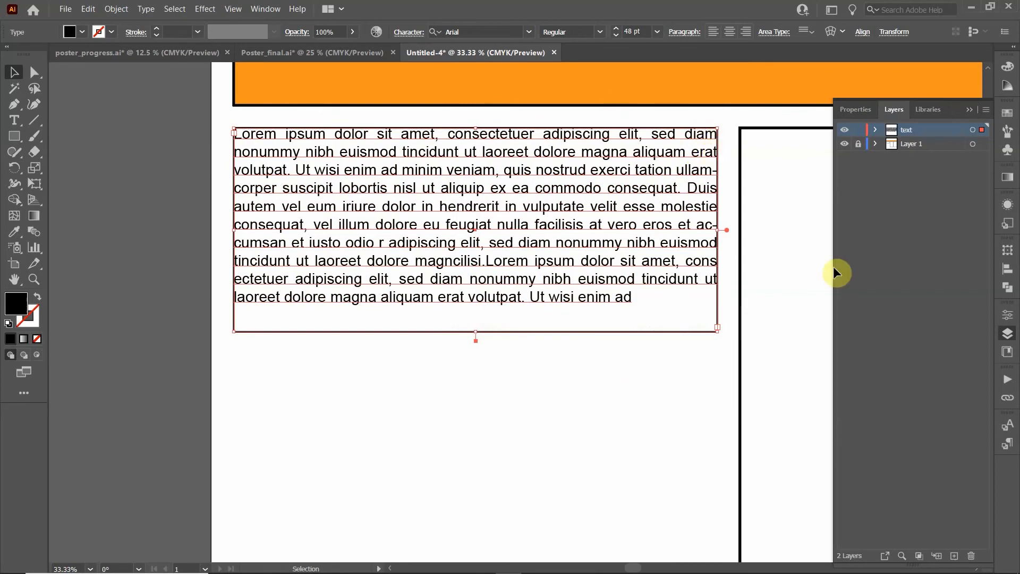
{"action": "left_click", "coordinate": [768, 31]}
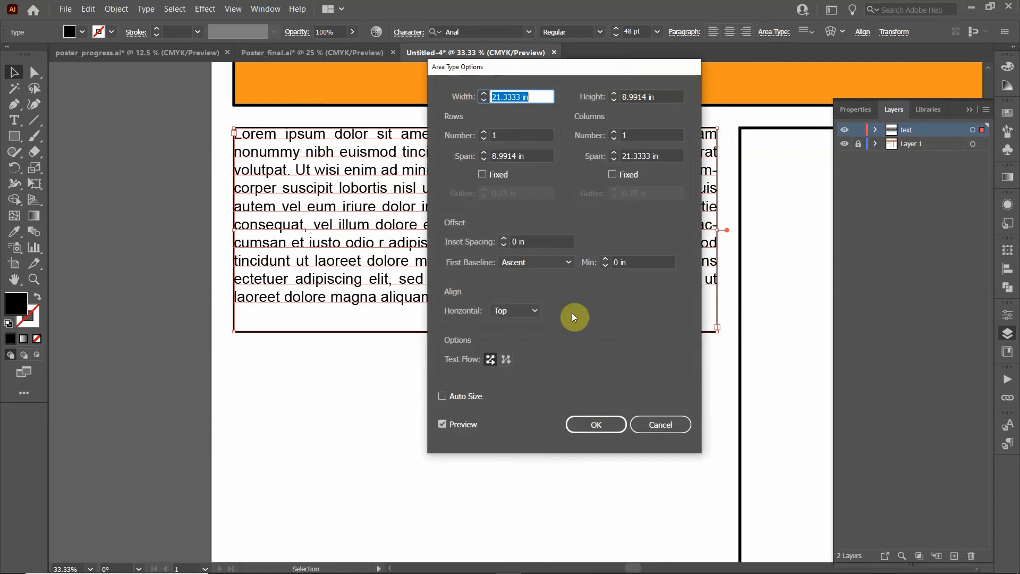
{"action": "double_click", "coordinate": [516, 245]}
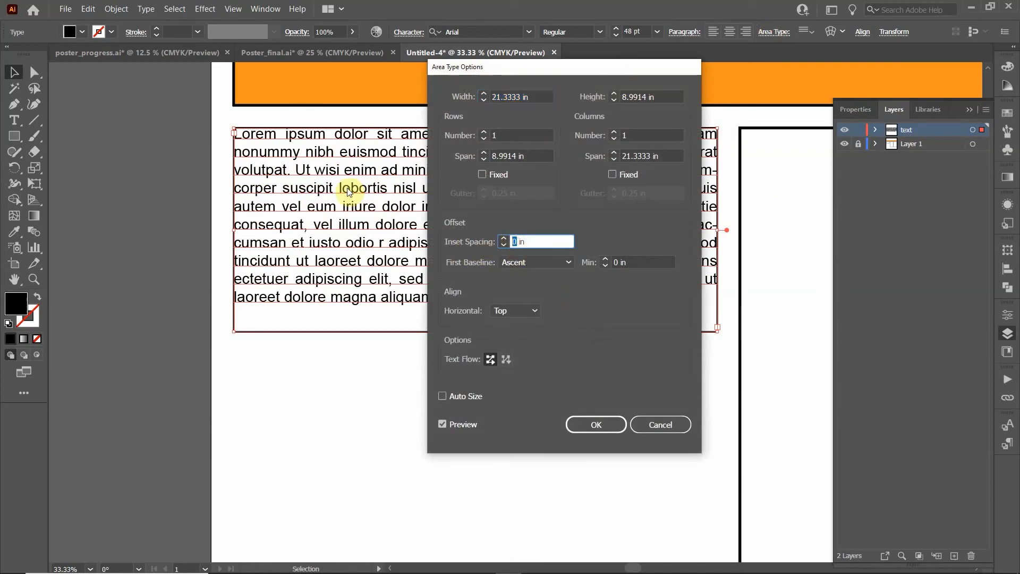
{"action": "type", "text": "0"}
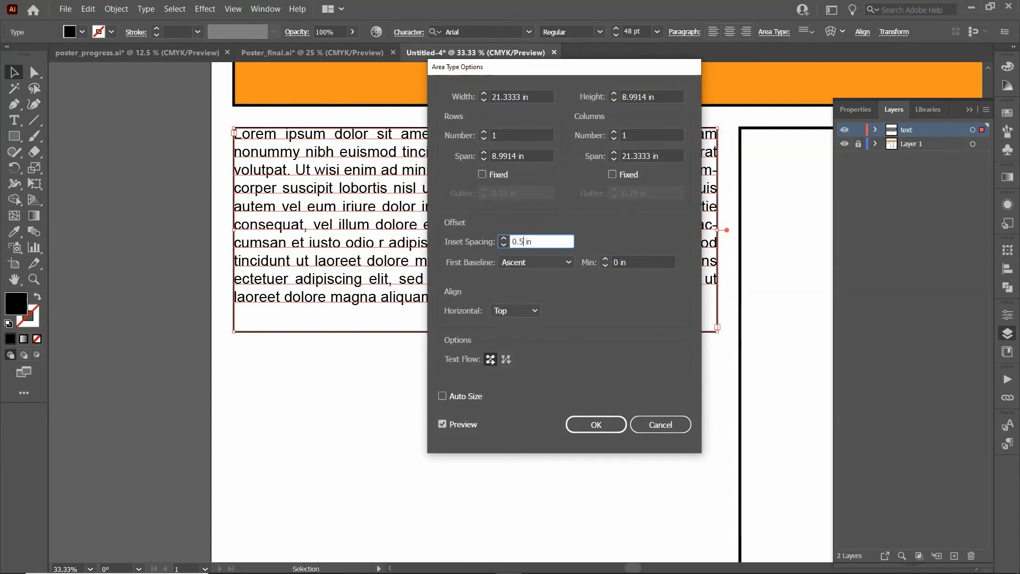
{"action": "key", "text": "Return"}
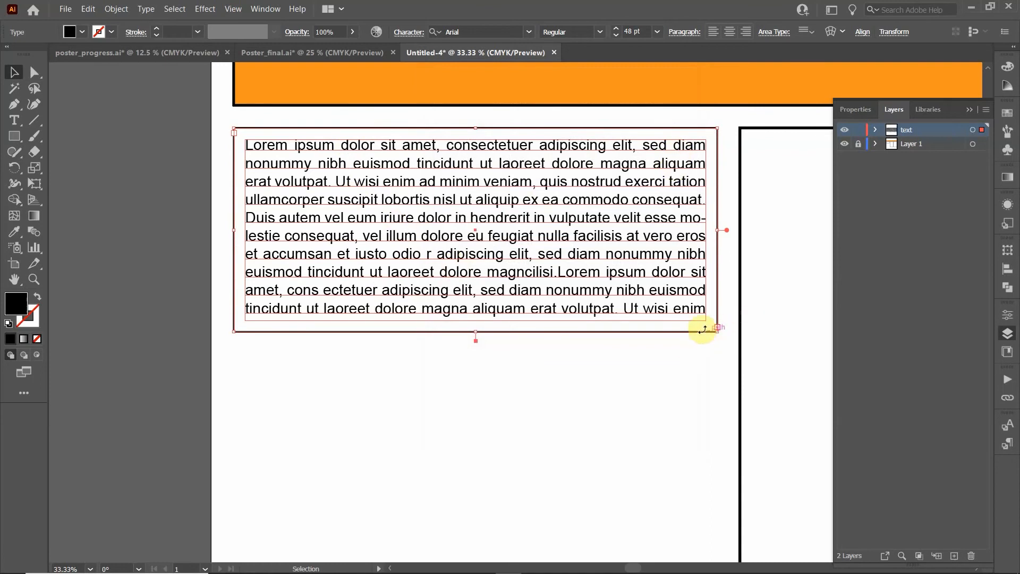
Select the repeated text after 'adipiscing elit,' for removal
{"action": "double_click", "coordinate": [636, 276]}
{"action": "key", "text": "ctrl+a"}
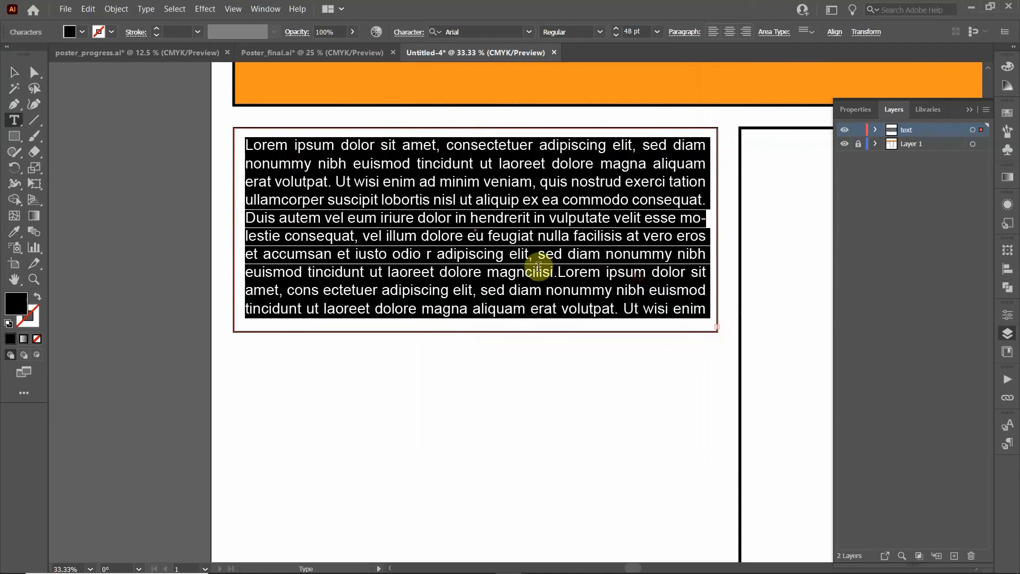
{"action": "left_click", "coordinate": [586, 272]}
{"action": "left_click_drag", "start_coordinate": [621, 271], "coordinate": [540, 254]}
Delete the repeated passage and set the first-line indent to 72 pt
{"action": "key", "text": "BackSpace"}
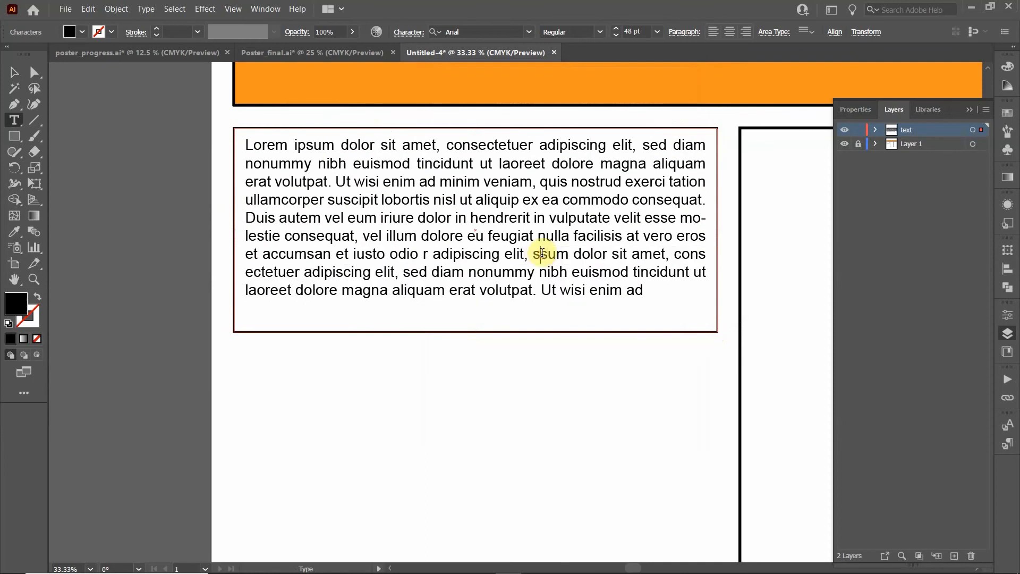
{"action": "left_click", "coordinate": [15, 73]}
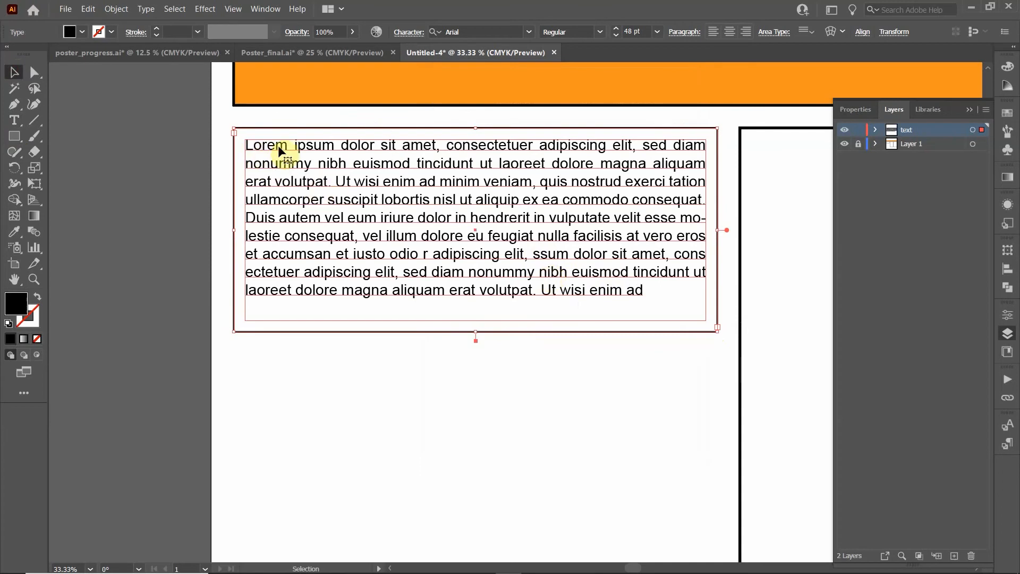
{"action": "left_click", "coordinate": [685, 31]}
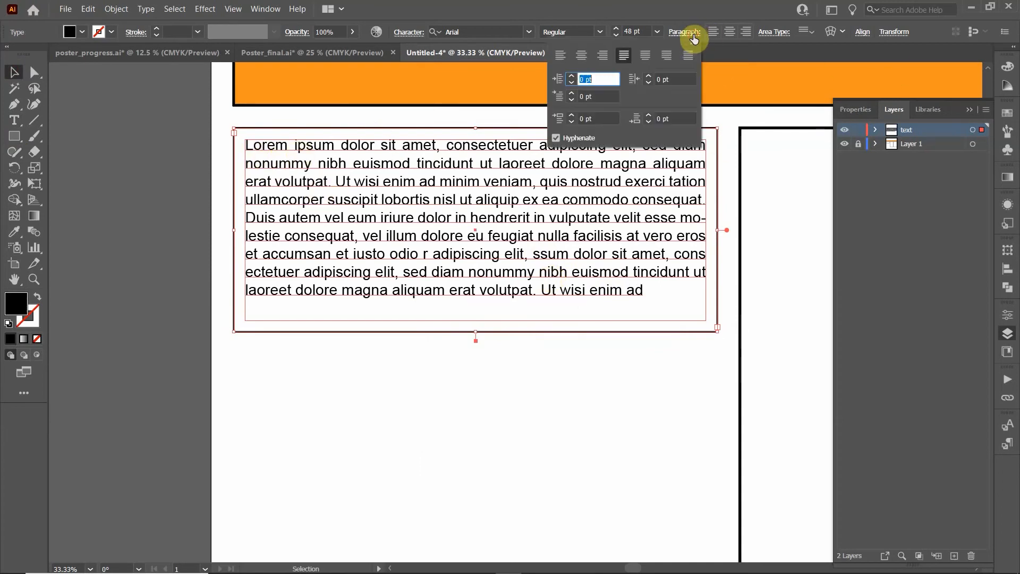
{"action": "left_click", "coordinate": [572, 94]}
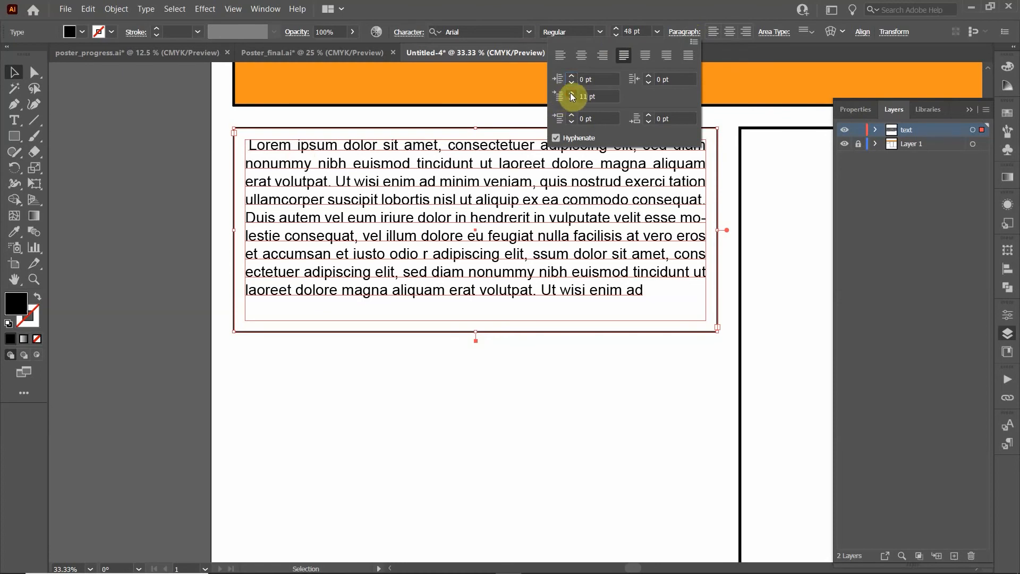
{"action": "left_click_drag", "start_coordinate": [572, 94], "coordinate": [572, 94]}
{"action": "left_click", "coordinate": [586, 97]}
{"action": "type", "text": "72"}
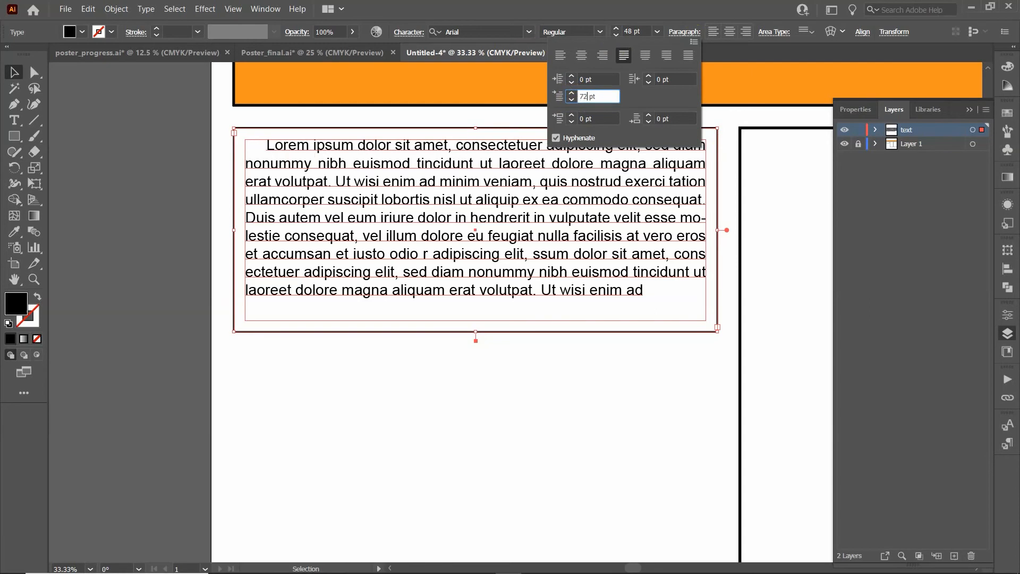
{"action": "left_click", "coordinate": [467, 112]}
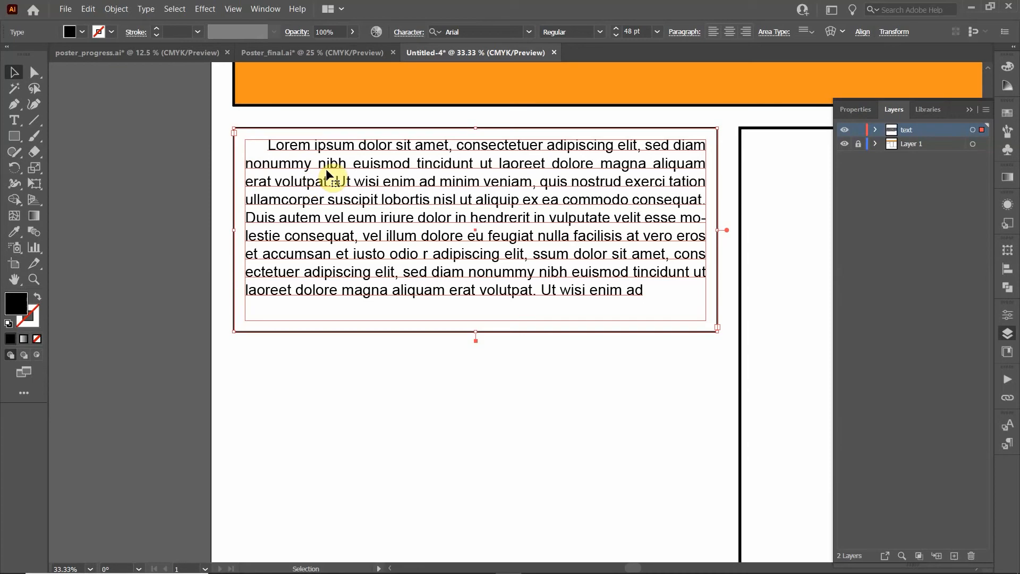
Reset the paragraph's first-line indent to 0 pt
{"action": "double_click", "coordinate": [284, 145]}
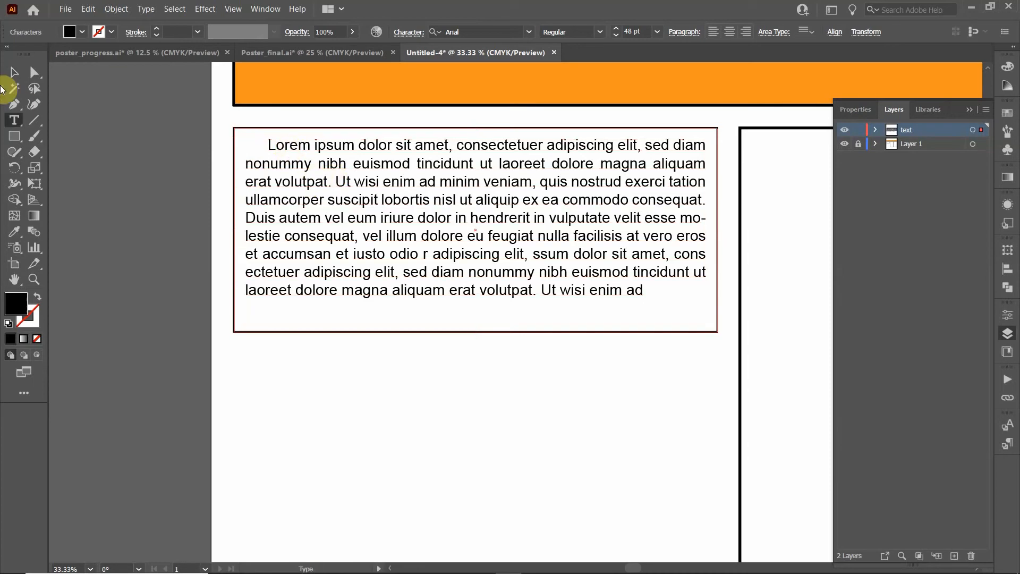
{"action": "left_click", "coordinate": [13, 73]}
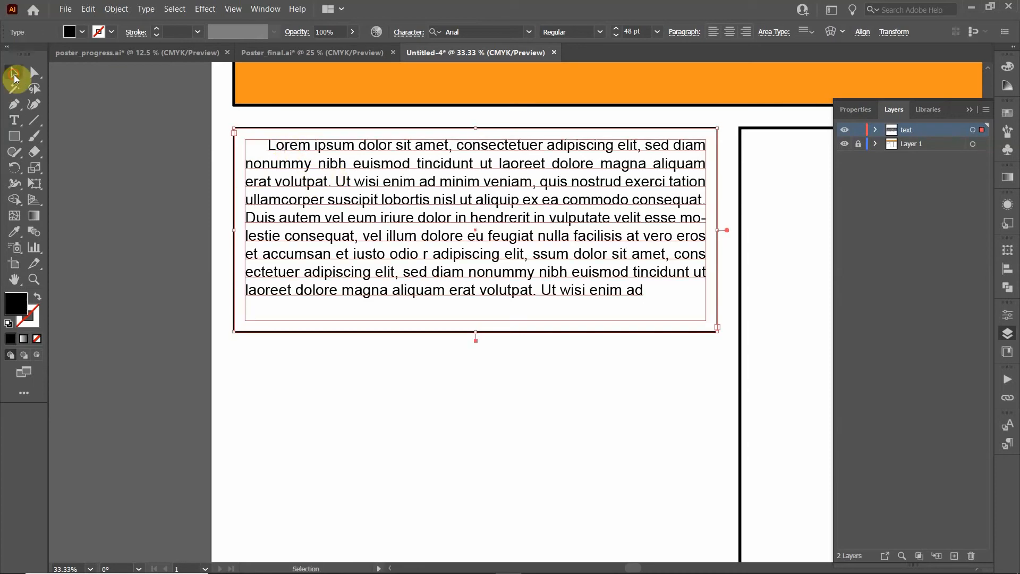
{"action": "left_click", "coordinate": [685, 35]}
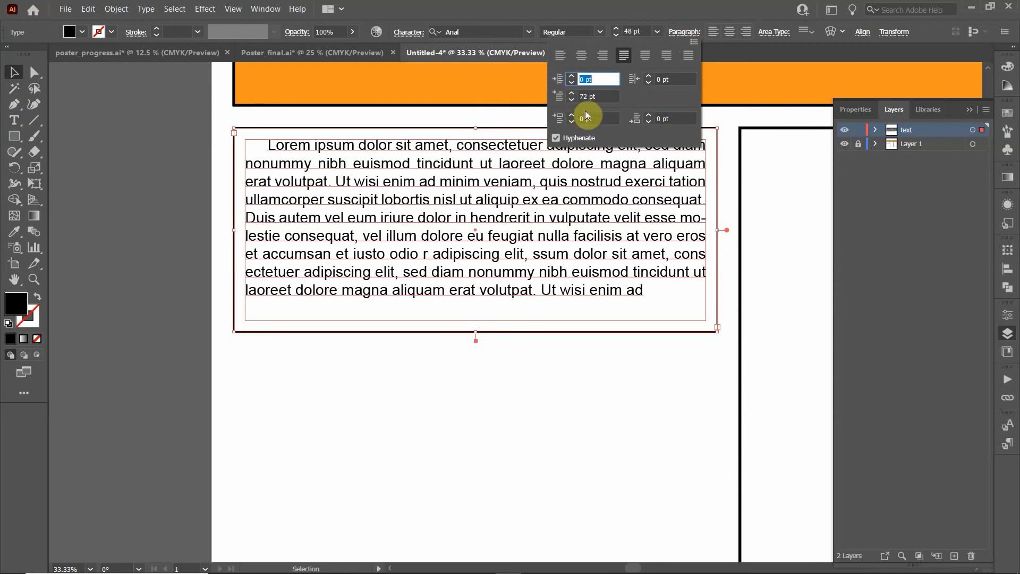
{"action": "left_click", "coordinate": [589, 96]}
{"action": "type", "text": "0"}
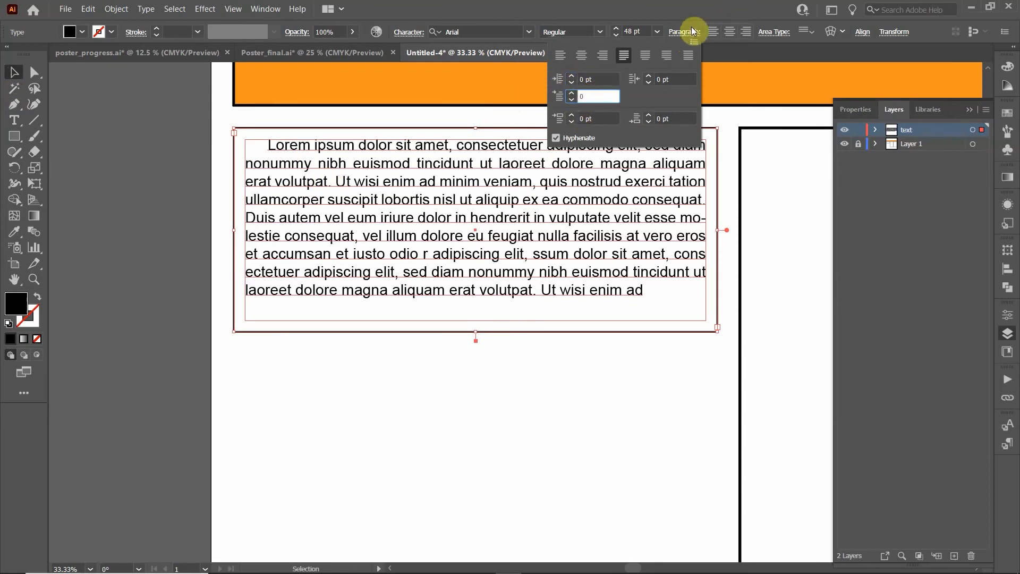
{"action": "key", "text": "Return"}
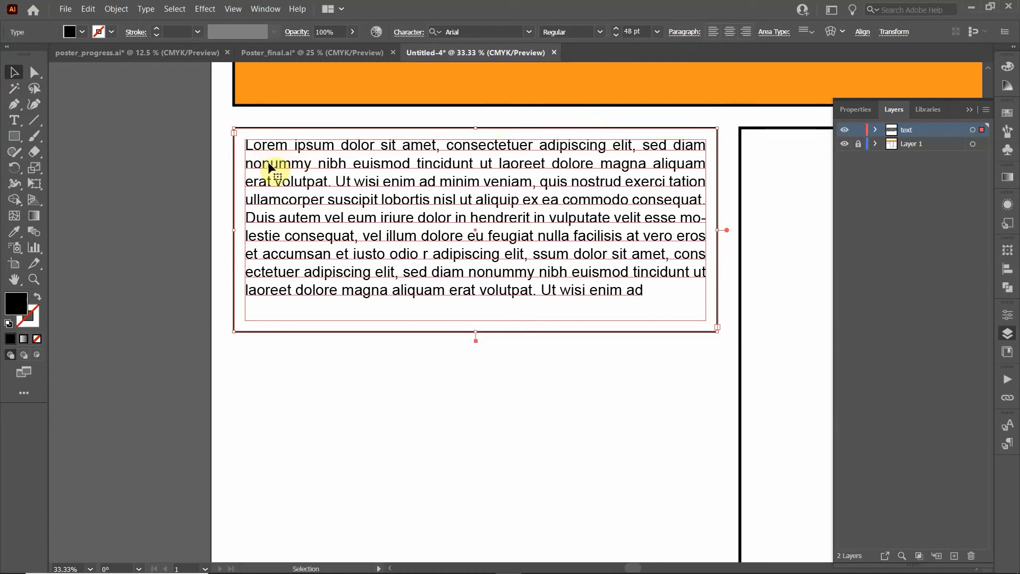
Insert a tab before the opening word 'Lorem'
{"action": "double_click", "coordinate": [255, 152]}
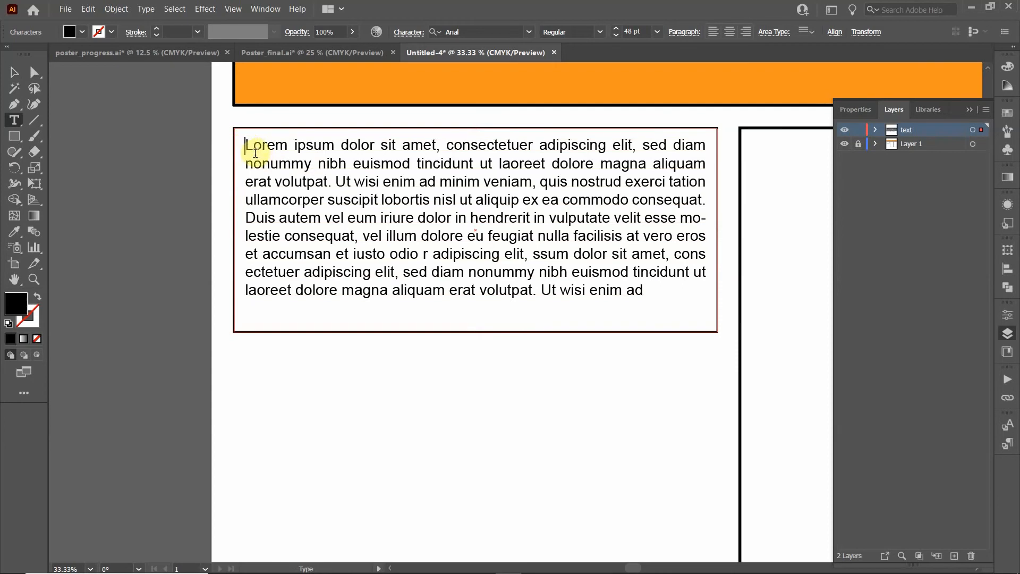
{"action": "key", "text": "Tab"}
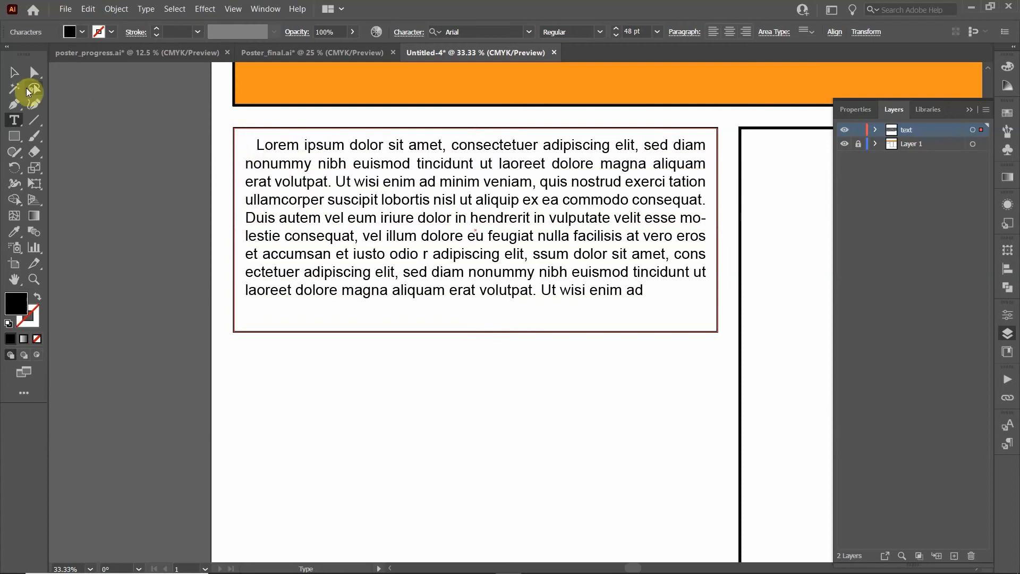
{"action": "left_click", "coordinate": [14, 72]}
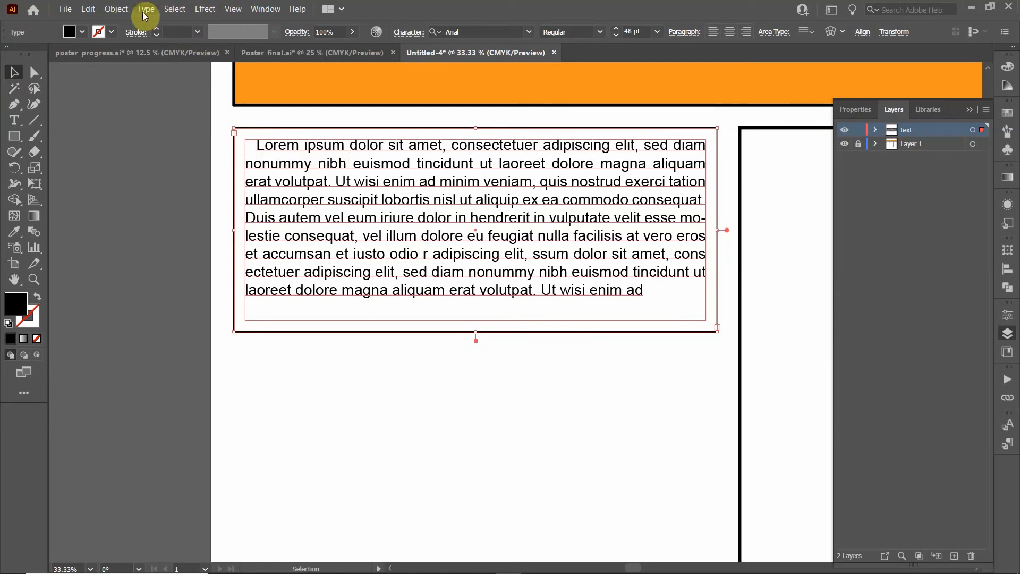
Open the Tabs ruler from Window > Type > Tabs and line it up above the text frame
{"action": "left_click", "coordinate": [265, 10]}
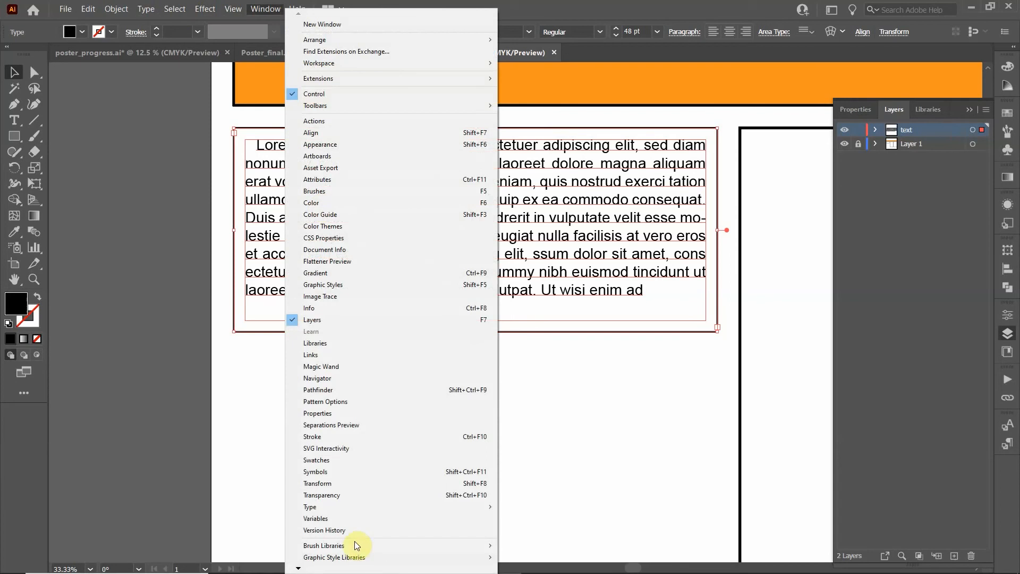
{"action": "mouse_move", "coordinate": [380, 509]}
{"action": "left_click", "coordinate": [575, 505]}
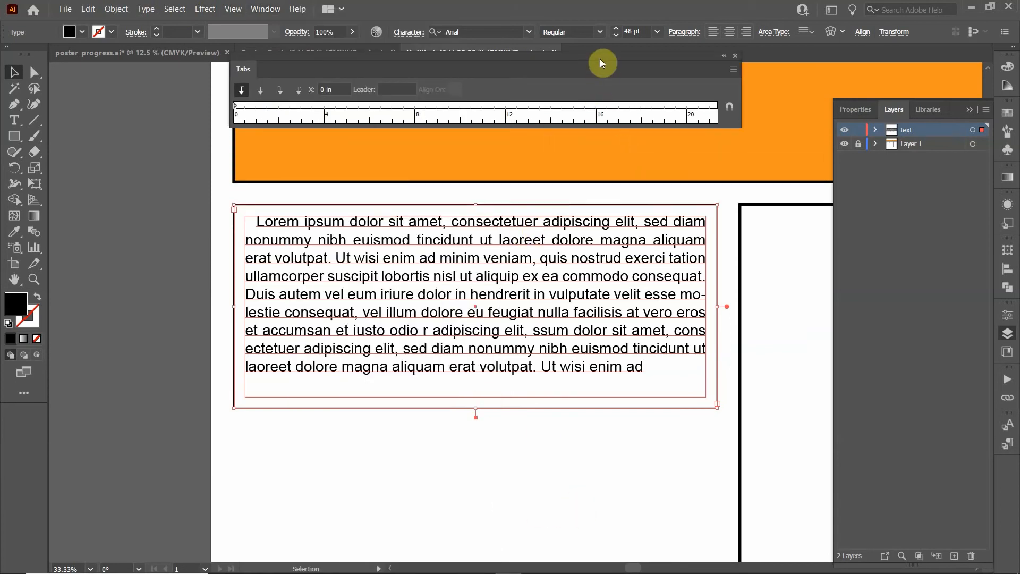
{"action": "left_click_drag", "start_coordinate": [600, 58], "coordinate": [601, 127]}
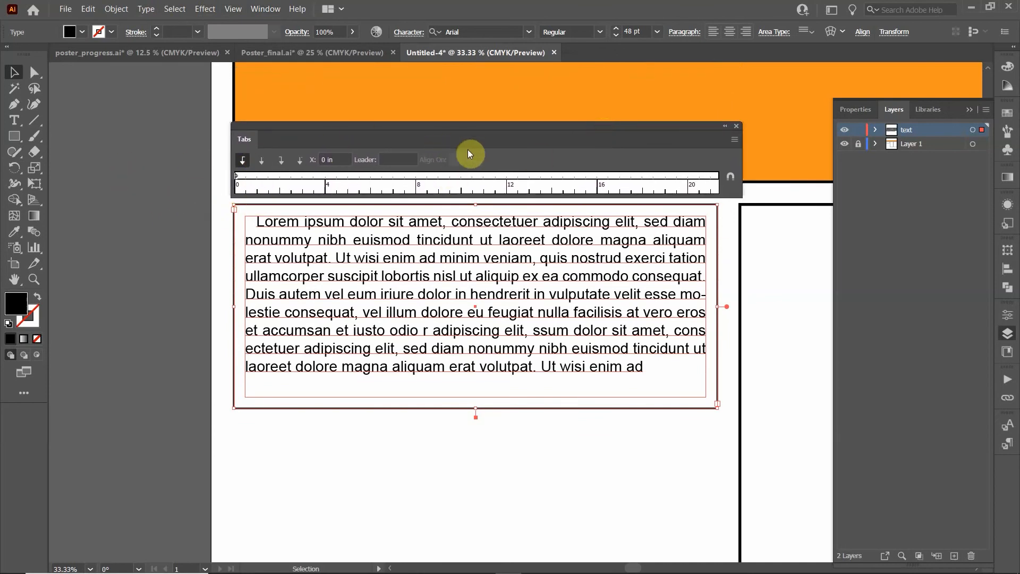
{"action": "left_click", "coordinate": [736, 126]}
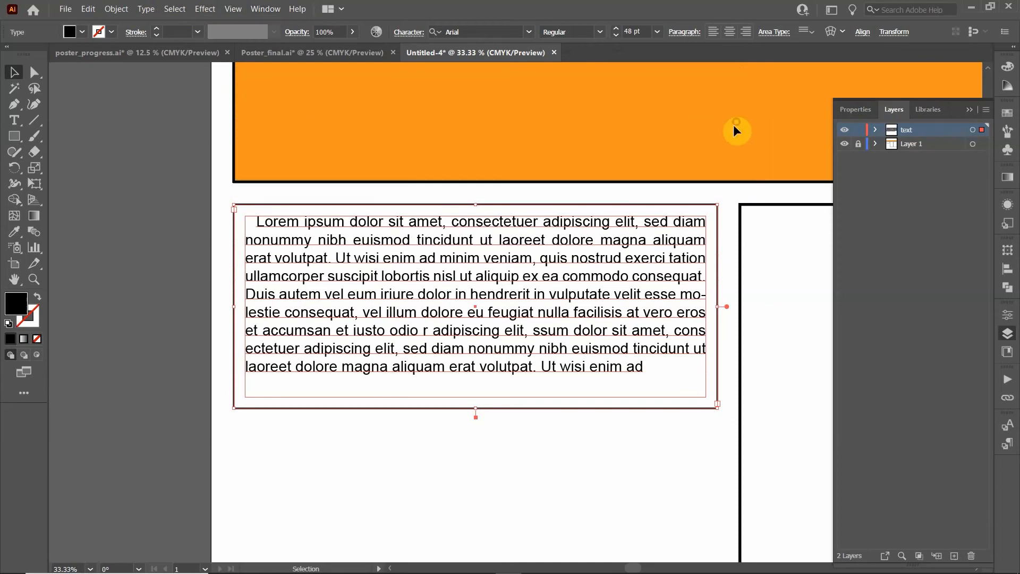
{"action": "left_click", "coordinate": [265, 9]}
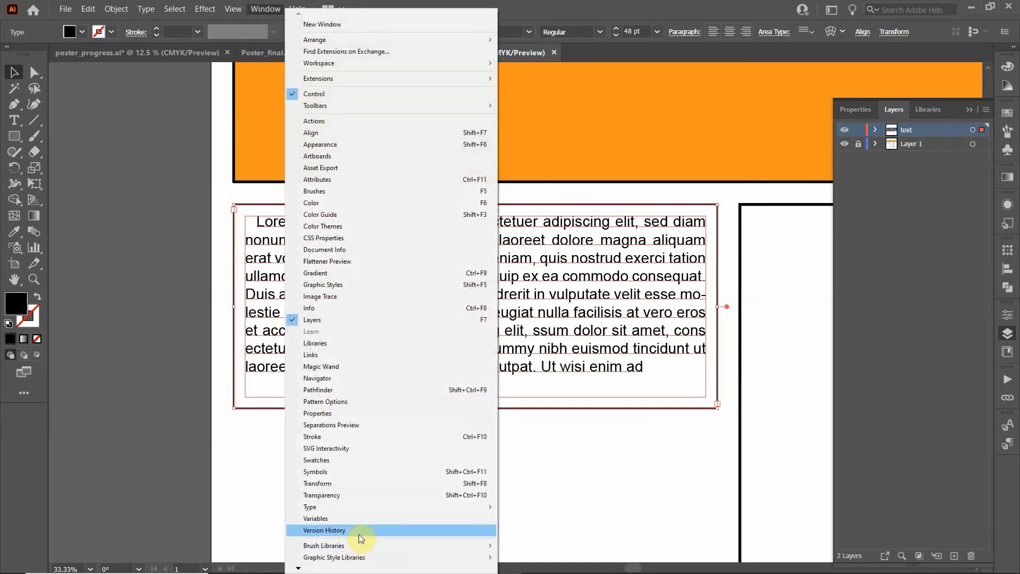
{"action": "mouse_move", "coordinate": [362, 507]}
{"action": "left_click", "coordinate": [550, 509]}
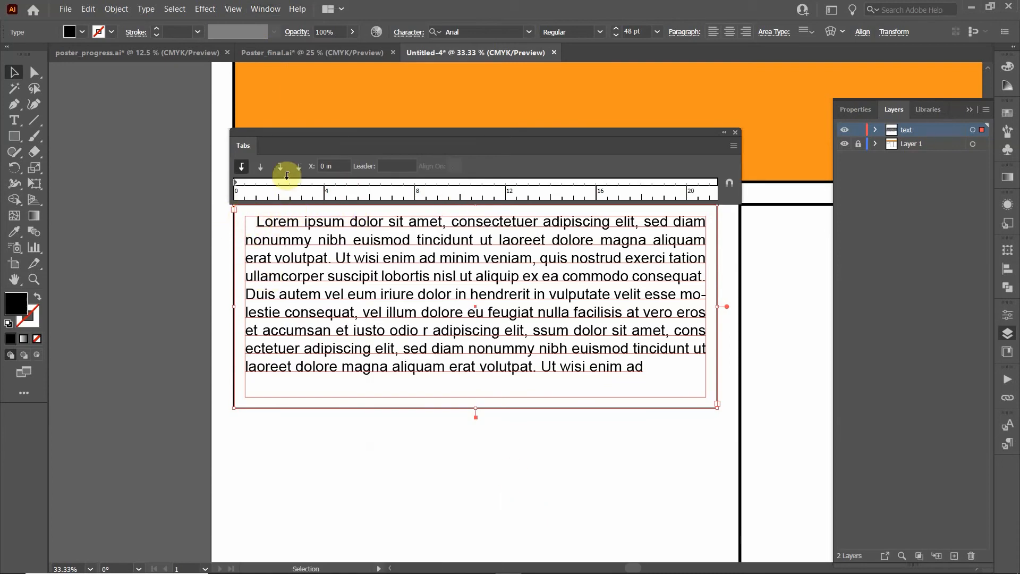
Add a left-justified tab stop at exactly 1 in on the Tabs ruler
{"action": "left_click", "coordinate": [264, 187]}
{"action": "left_click_drag", "start_coordinate": [268, 184], "coordinate": [266, 181]}
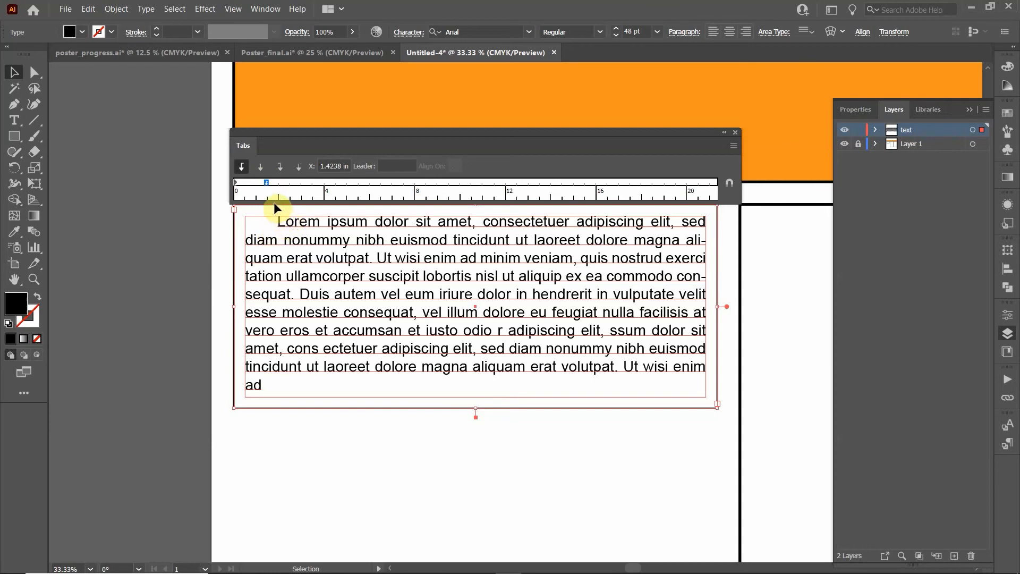
{"action": "left_click", "coordinate": [267, 181]}
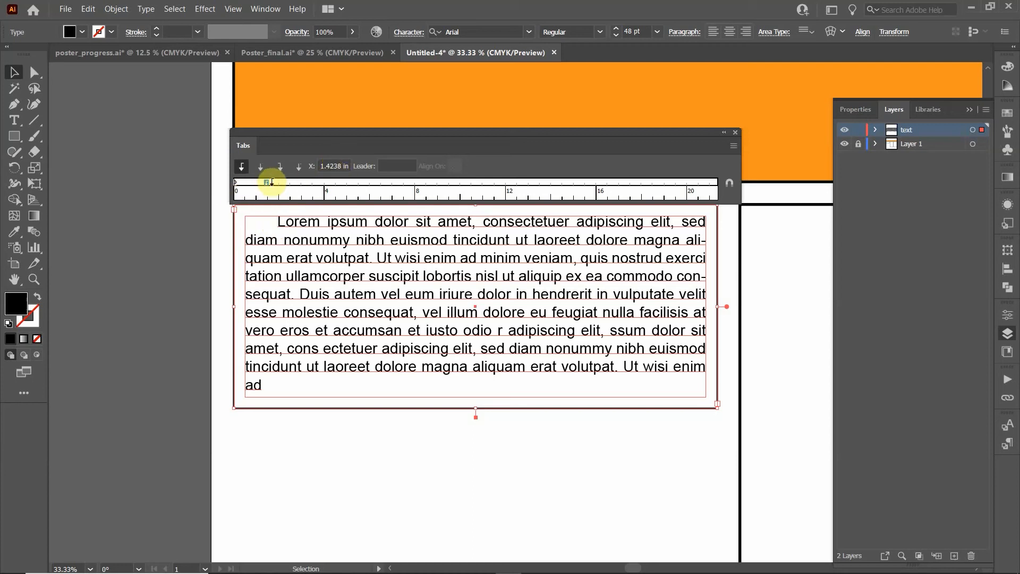
{"action": "mouse_move", "coordinate": [267, 182]}
{"action": "left_mouse_down"}
{"action": "mouse_move", "coordinate": [258, 191]}
{"action": "mouse_move", "coordinate": [257, 178]}
{"action": "mouse_move", "coordinate": [269, 182]}
{"action": "left_mouse_up"}
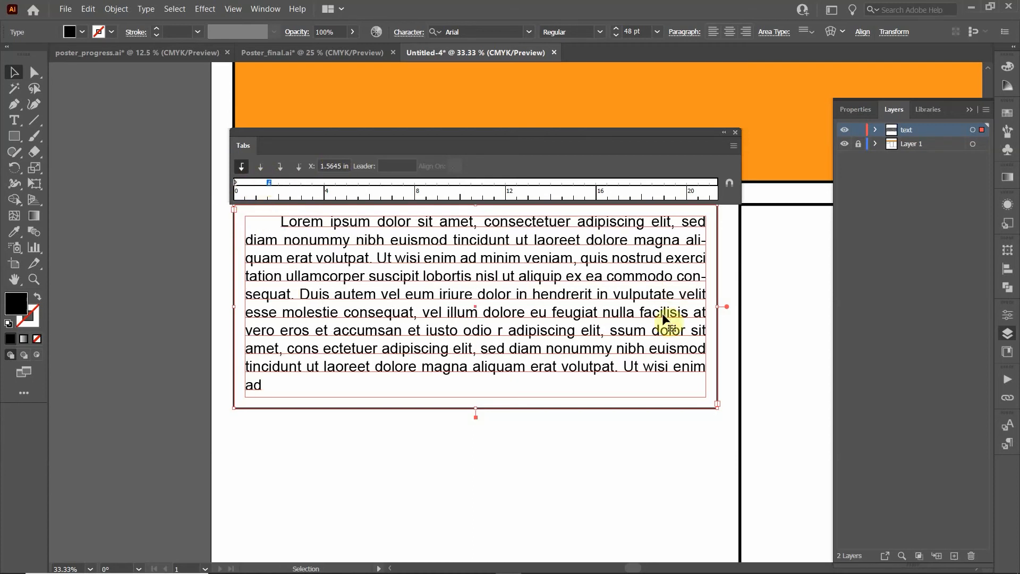
{"action": "left_click_drag", "start_coordinate": [270, 182], "coordinate": [268, 184]}
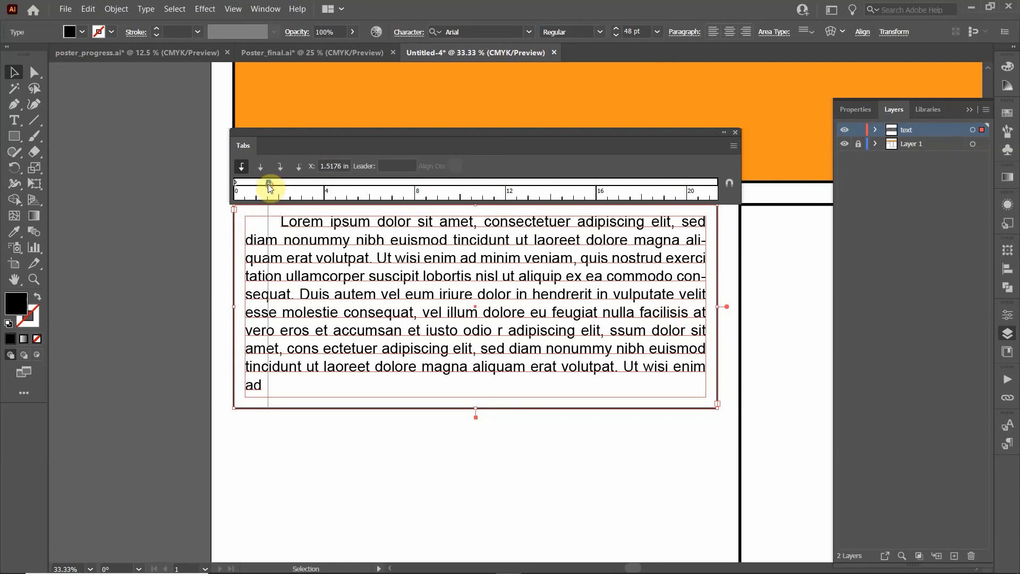
{"action": "double_click", "coordinate": [326, 166]}
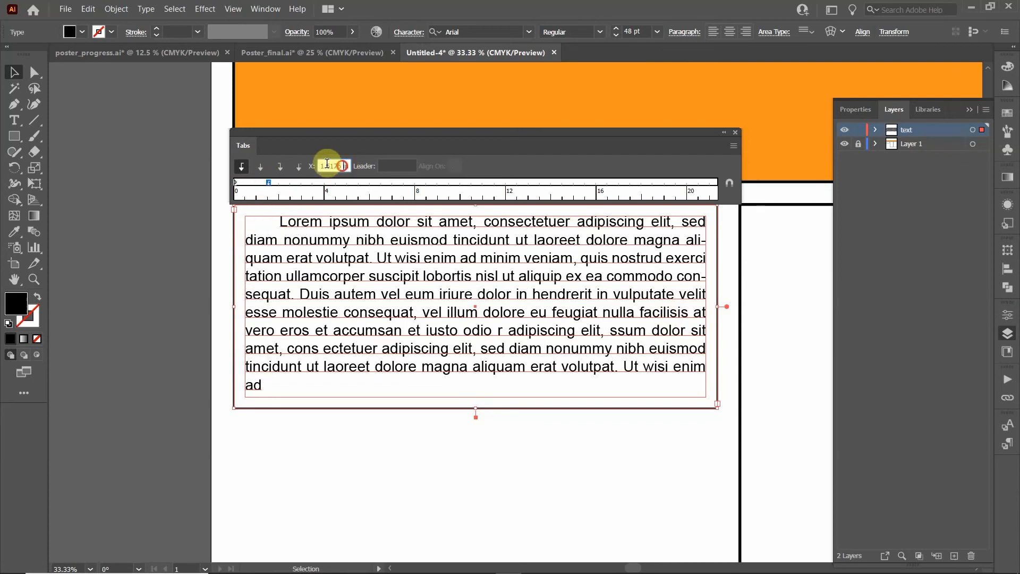
{"action": "type", "text": "1"}
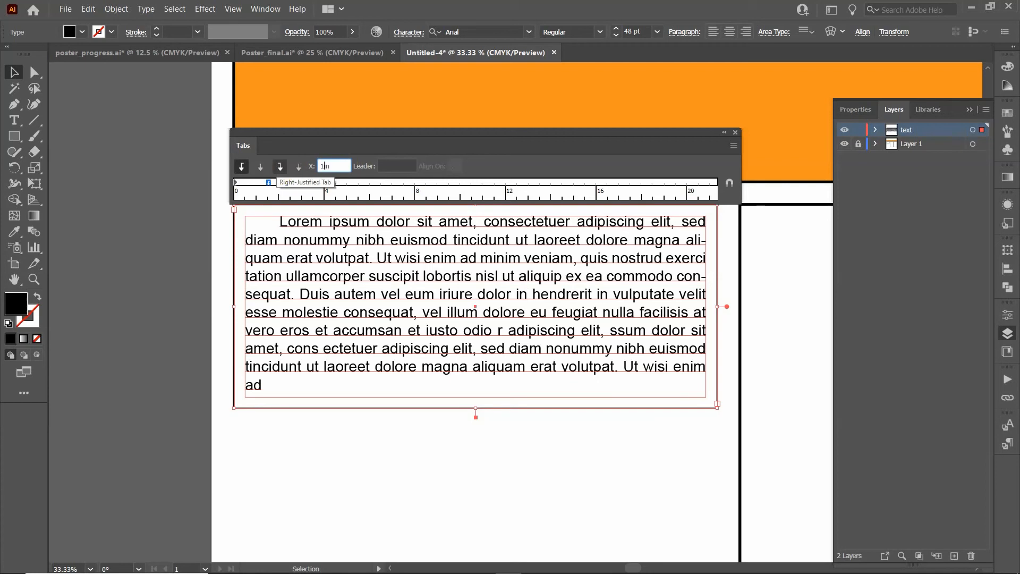
{"action": "key", "text": "Return"}
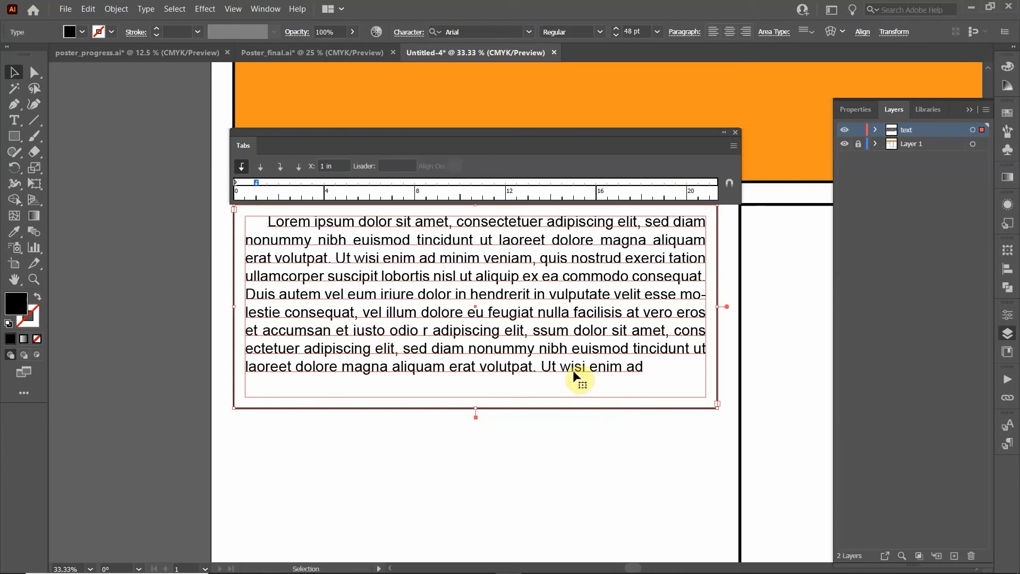
{"action": "double_click", "coordinate": [619, 367]}
{"action": "left_click", "coordinate": [644, 367]}
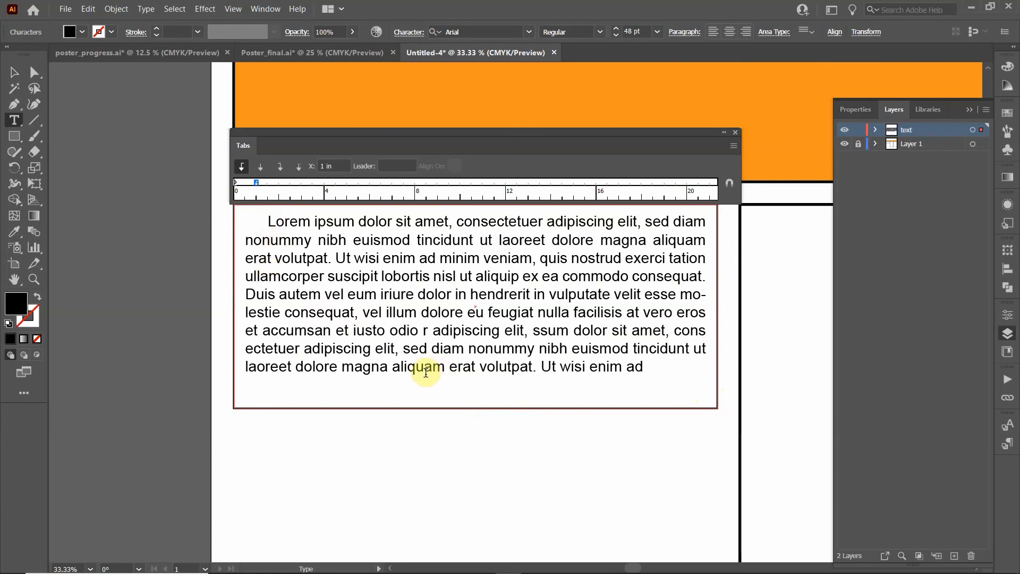
Delete the last three lines and paste a copy of the paragraph below it
{"action": "left_click_drag", "start_coordinate": [656, 367], "coordinate": [232, 327]}
{"action": "key", "text": "BackSpace"}
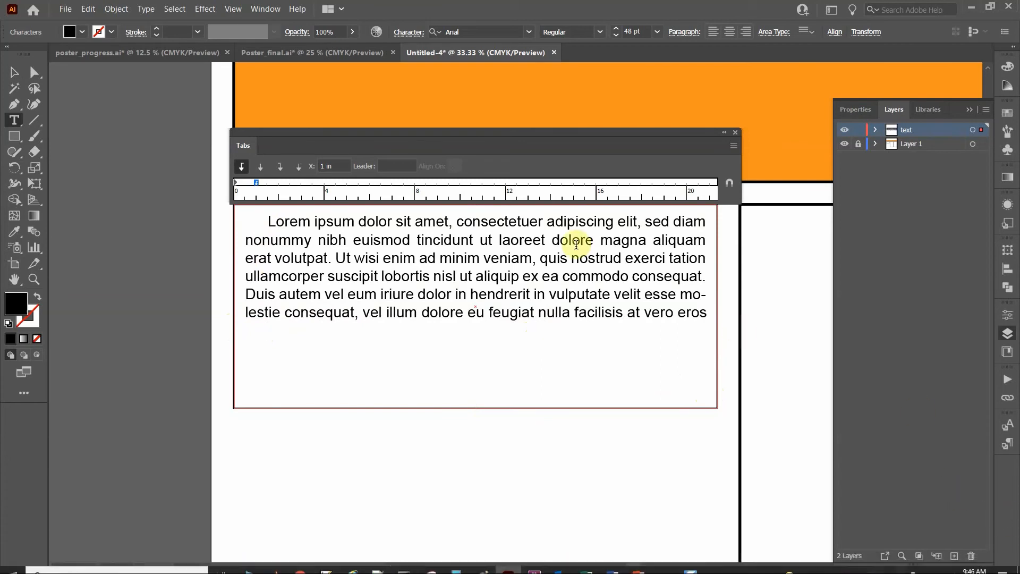
{"action": "left_click_drag", "start_coordinate": [700, 313], "coordinate": [250, 191]}
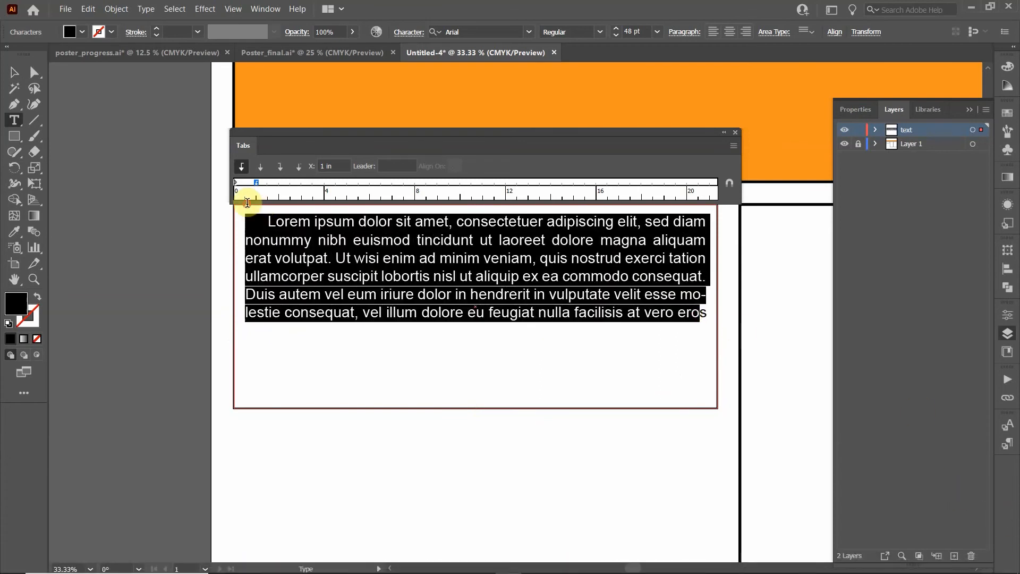
{"action": "left_click", "coordinate": [247, 340]}
{"action": "type", "text": "Lorem ipsum dolor sit amet, consectetuer adipiscing elit, sed diam nonummy nibh euismod tincidunt ut laoreet dolore magna aliquam erat volutpat. Ut wisi enim ad minim veniam, quis nostrud exerci tation ullamcorper suscipit lobortis nisl ut aliquip ex ea commodo consequat."}
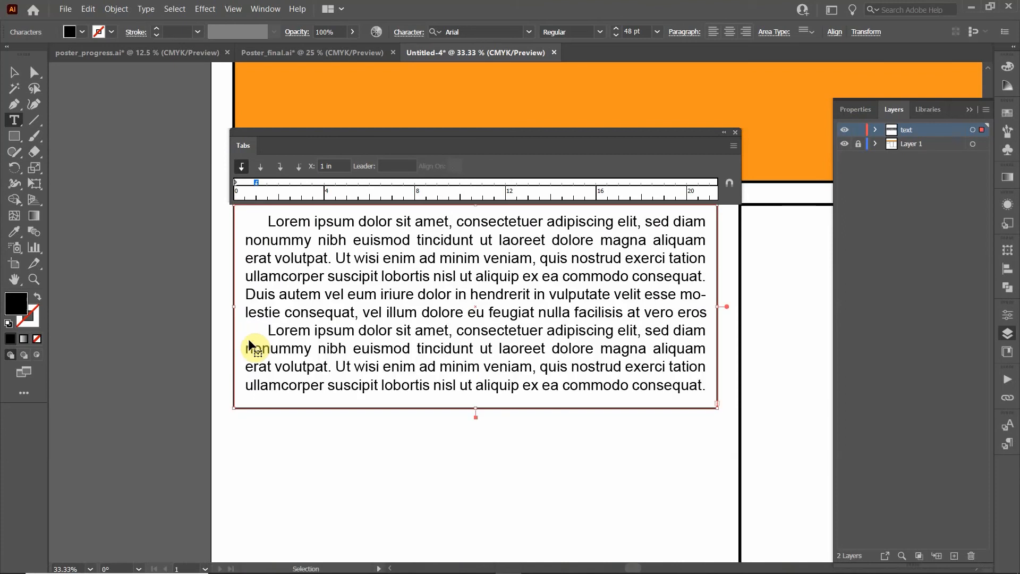
Trim both paragraphs so they end at 'vero eros' and 'vero ero'
{"action": "left_click_drag", "start_coordinate": [659, 384], "coordinate": [257, 349]}
{"action": "key", "text": "BackSpace"}
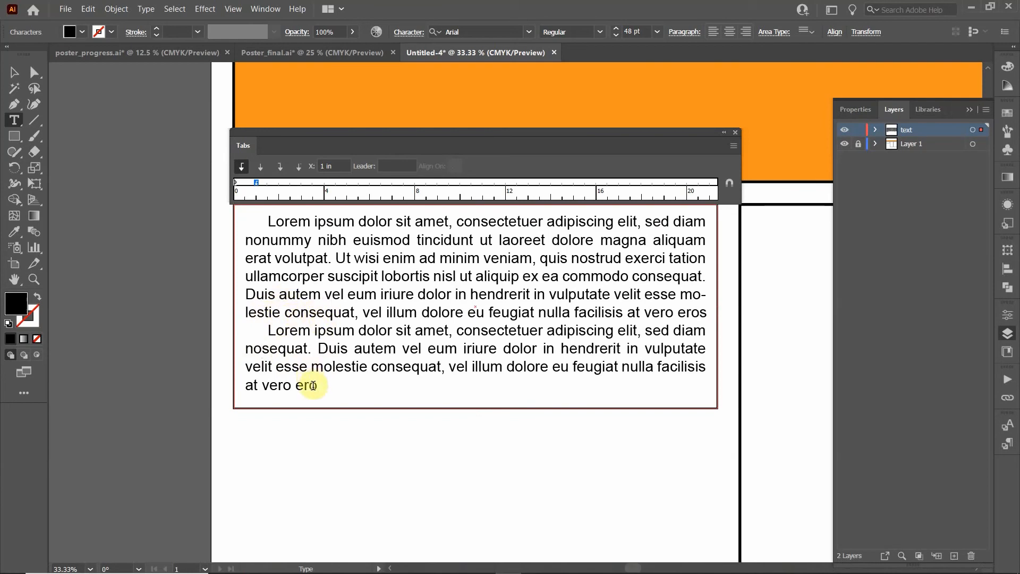
{"action": "left_click_drag", "start_coordinate": [367, 288], "coordinate": [303, 273]}
{"action": "key", "text": "BackSpace"}
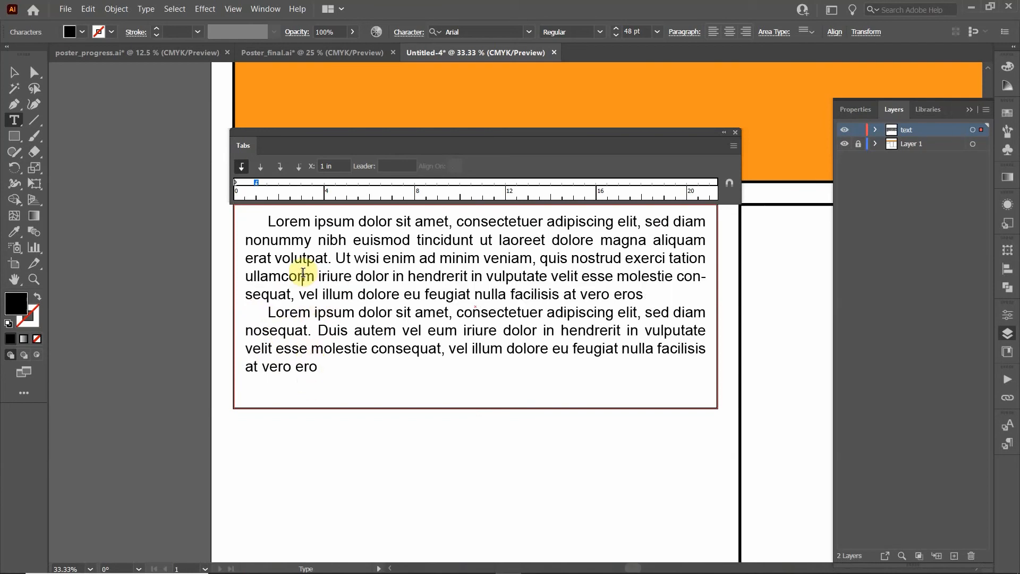
{"action": "left_click", "coordinate": [15, 75]}
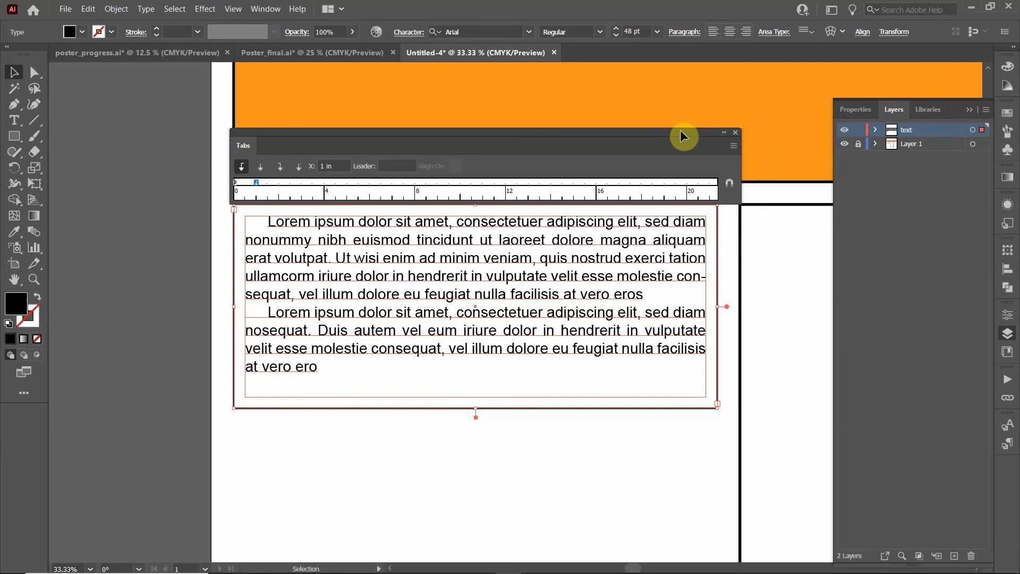
Close the Tabs ruler and set Space After Paragraph to 24 pt
{"action": "left_click", "coordinate": [736, 132]}
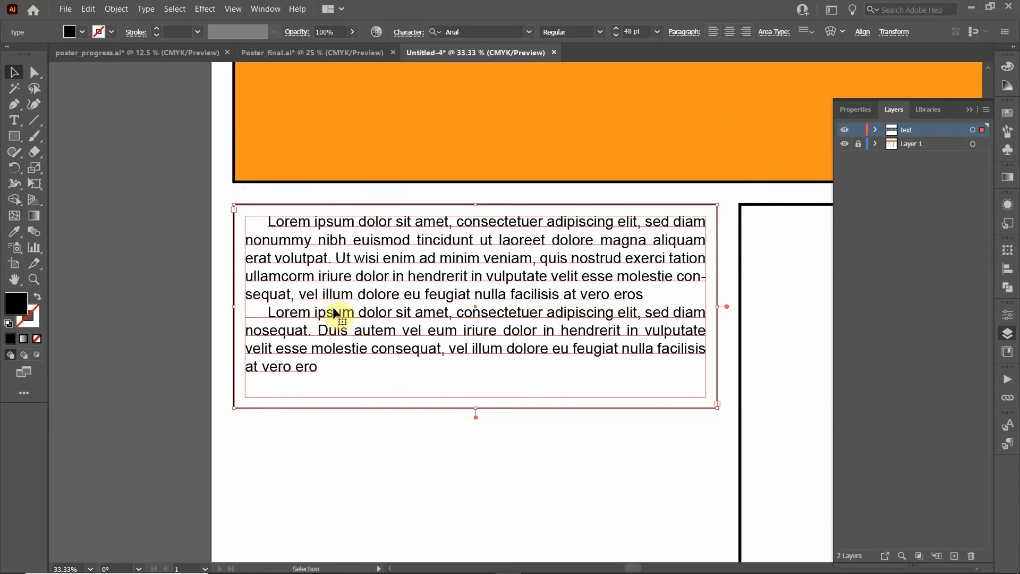
{"action": "left_click", "coordinate": [678, 33]}
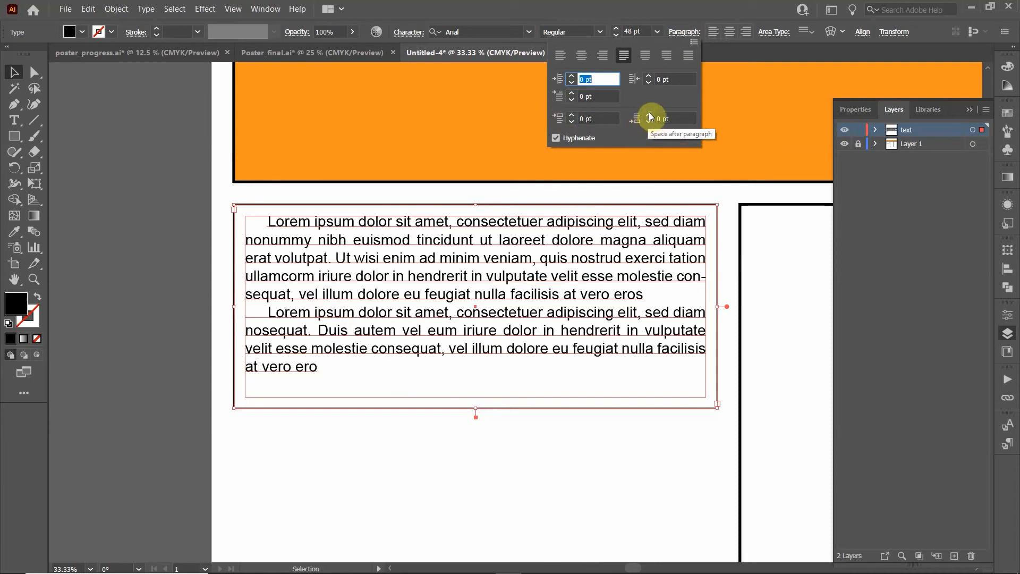
{"action": "left_click_drag", "start_coordinate": [649, 114], "coordinate": [649, 116]}
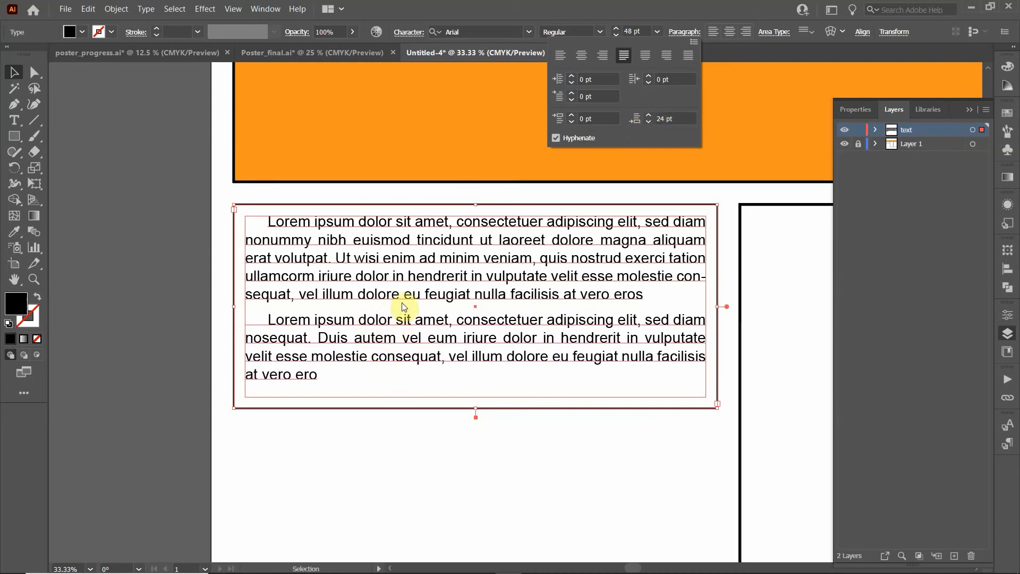
{"action": "left_click", "coordinate": [422, 333]}
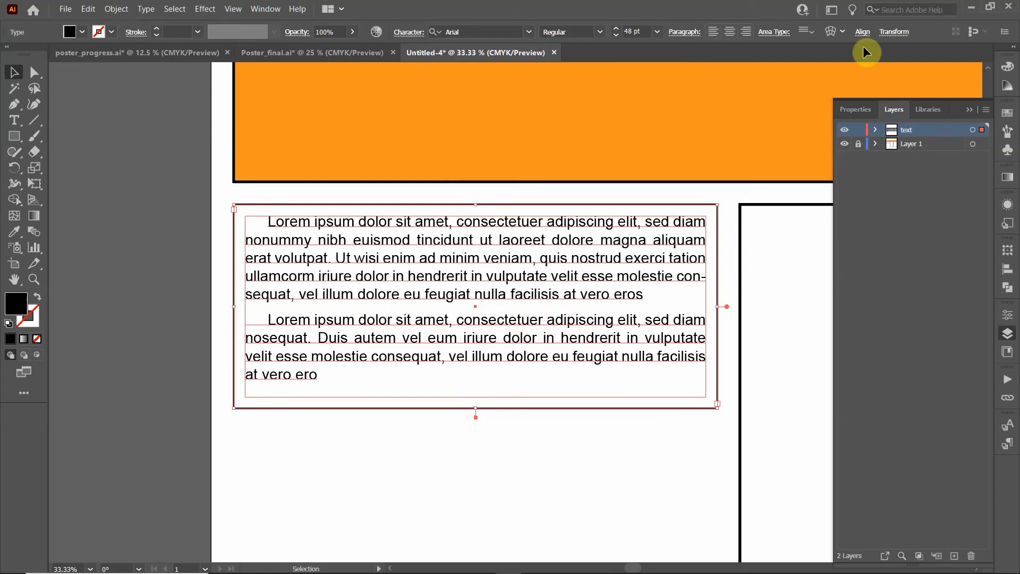
{"action": "left_click", "coordinate": [686, 34]}
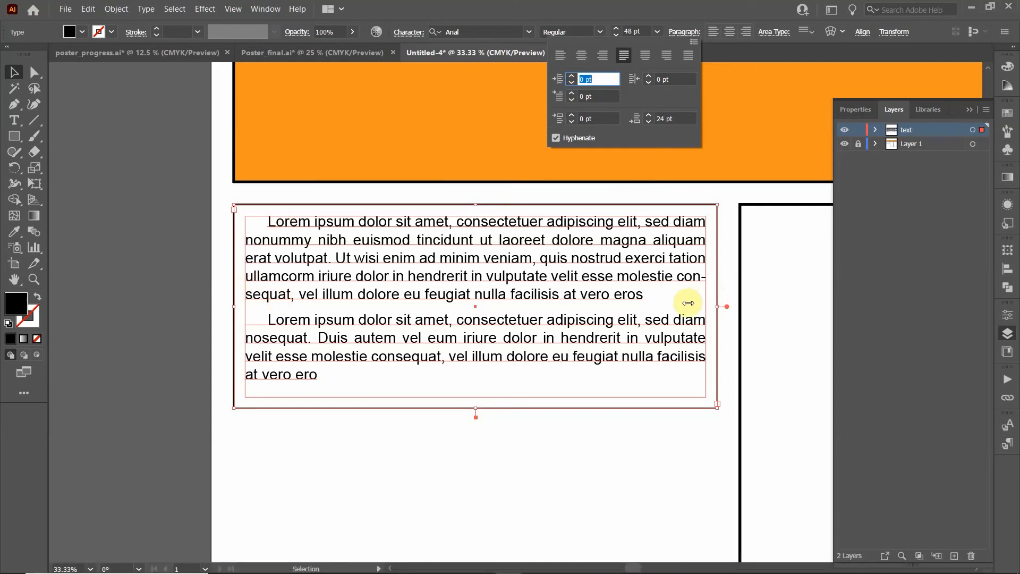
{"action": "left_click", "coordinate": [617, 14]}
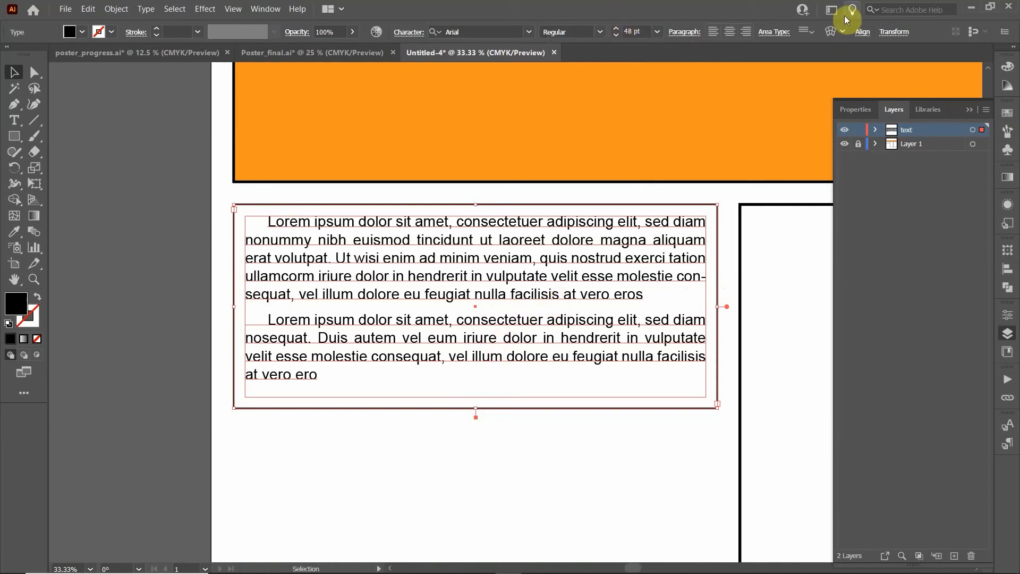
{"action": "left_click", "coordinate": [773, 33]}
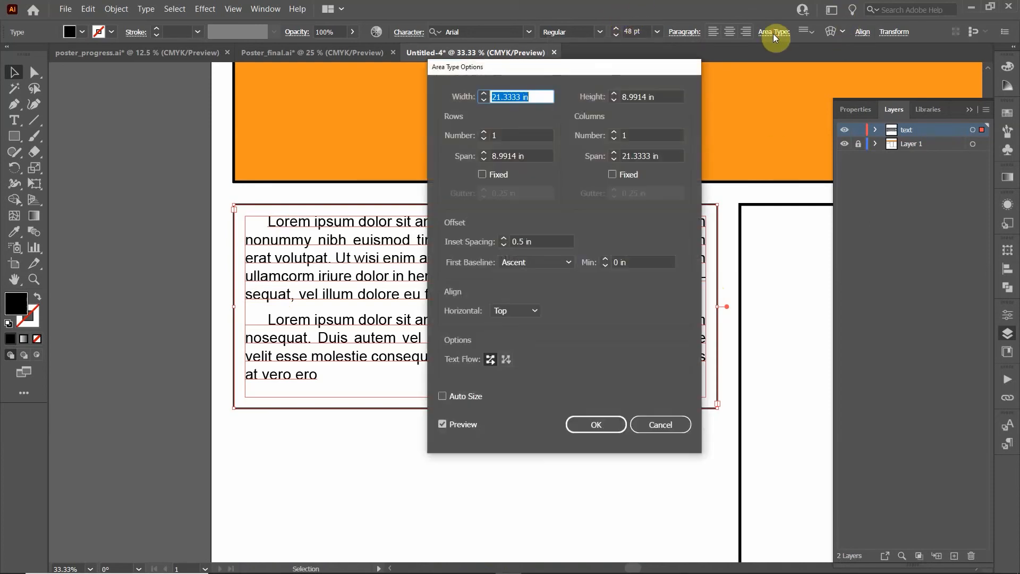
{"action": "left_click_drag", "start_coordinate": [589, 66], "coordinate": [839, 66]}
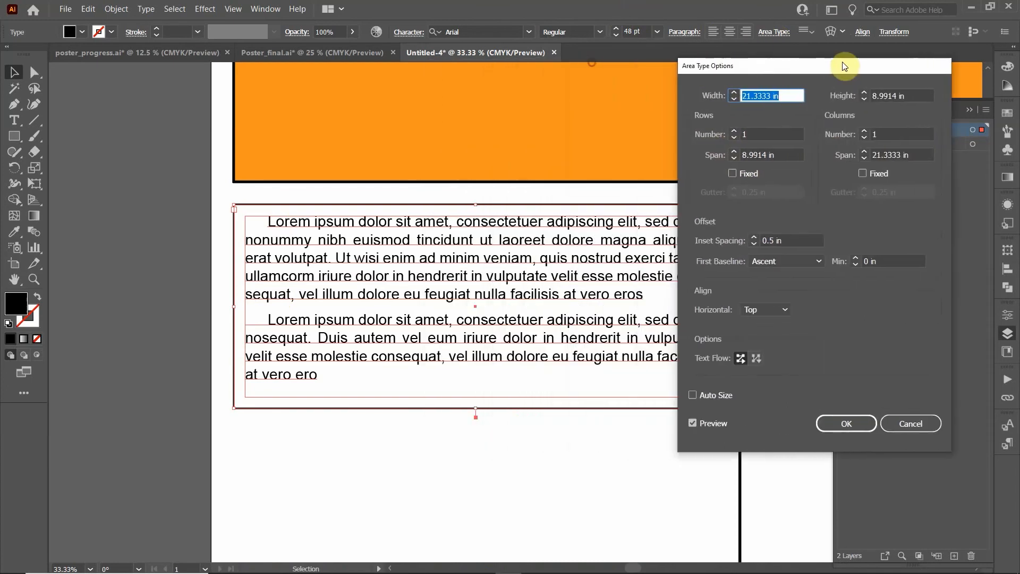
{"action": "left_click", "coordinate": [863, 133]}
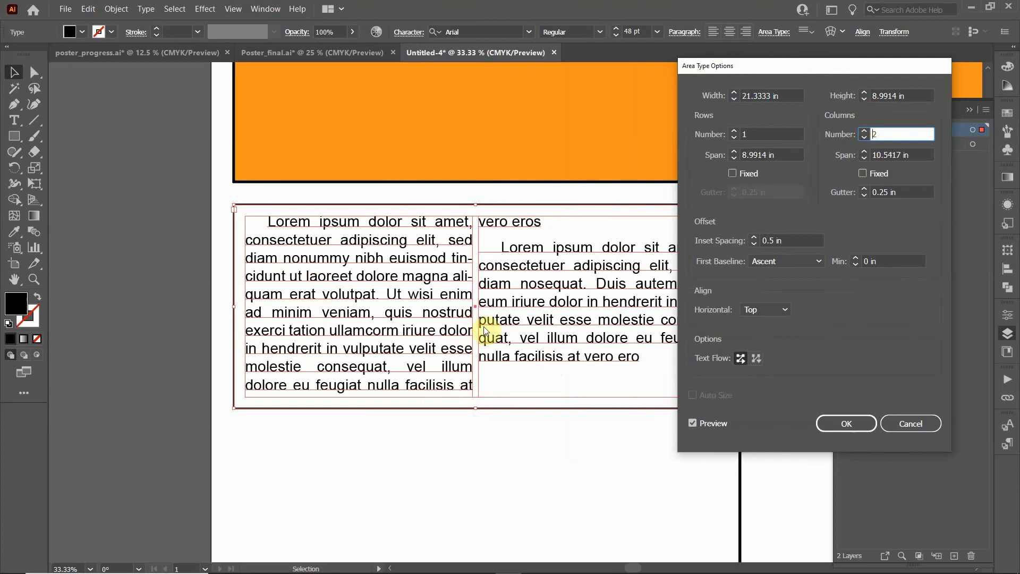
{"action": "left_click", "coordinate": [864, 137]}
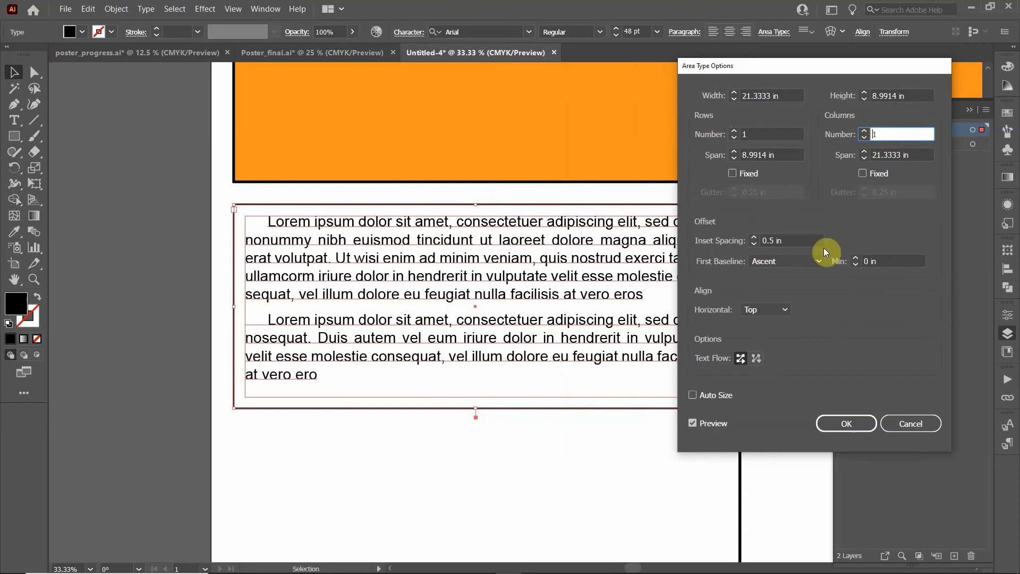
{"action": "left_click", "coordinate": [915, 422]}
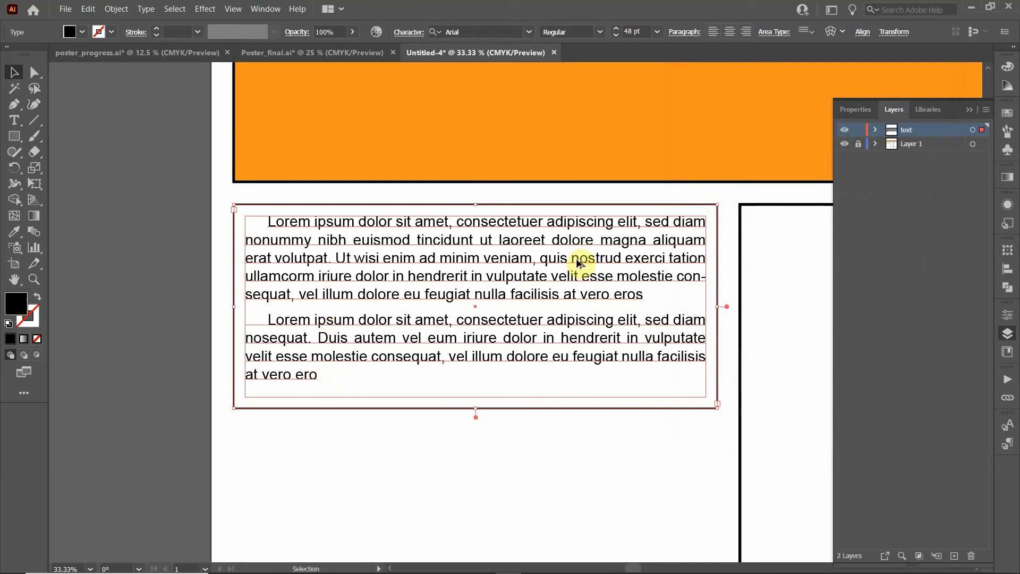
Draw a text area across the orange banner and type 'This is a really good pos'
{"action": "scroll", "coordinate": [576, 266], "scroll_direction": "down", "scroll_amount": 2}
{"action": "left_click", "coordinate": [716, 121]}
{"action": "left_click_drag", "start_coordinate": [742, 102], "coordinate": [415, 138]}
{"action": "left_click", "coordinate": [967, 110]}
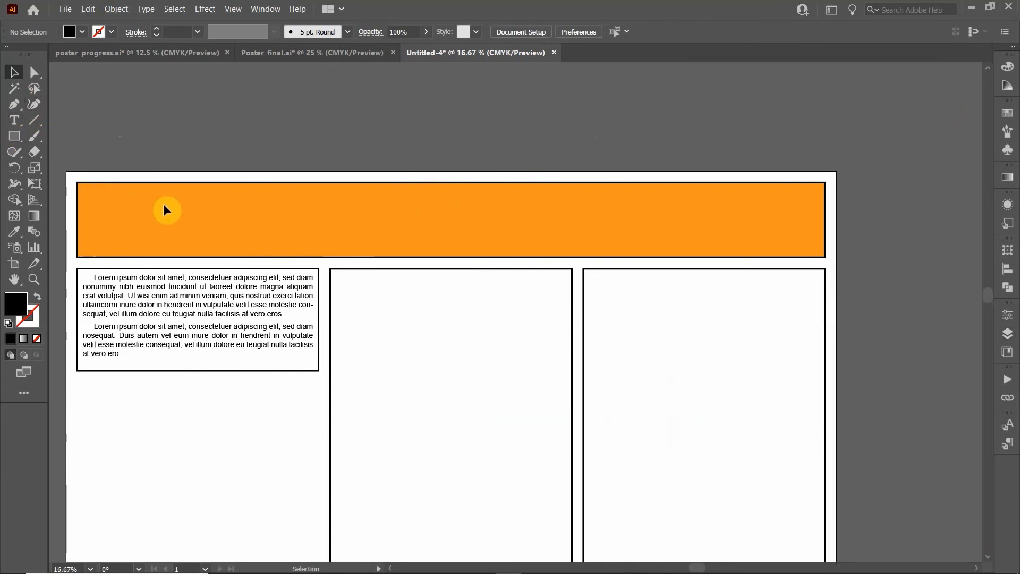
{"action": "left_click", "coordinate": [21, 122]}
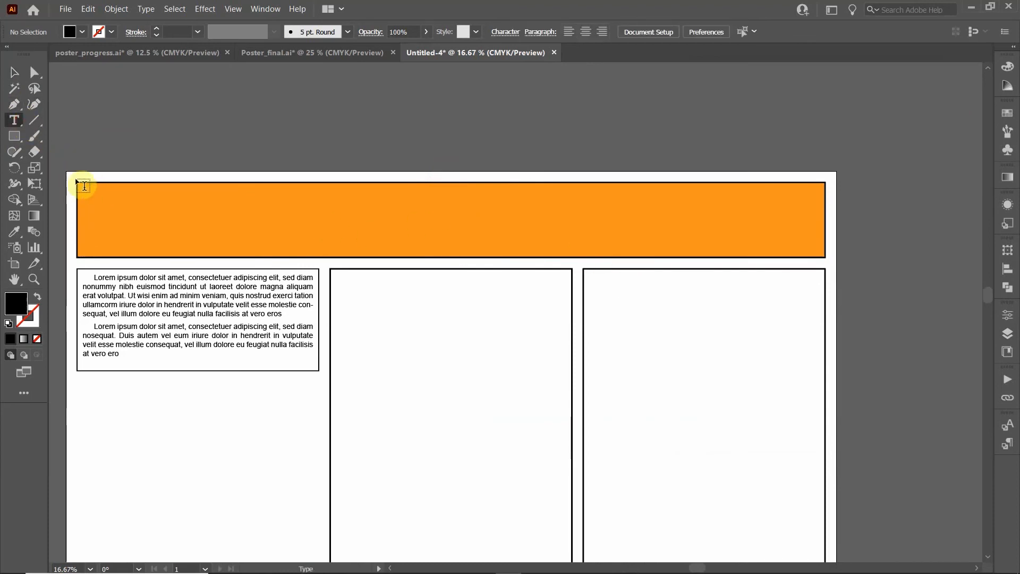
{"action": "left_click_drag", "start_coordinate": [86, 191], "coordinate": [827, 256]}
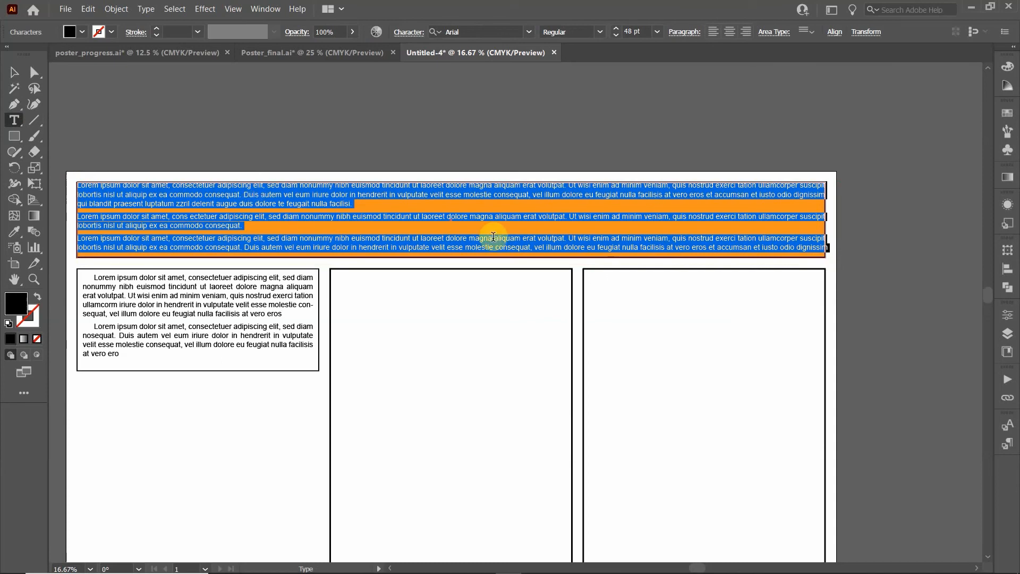
{"action": "type", "text": "This is a really"}
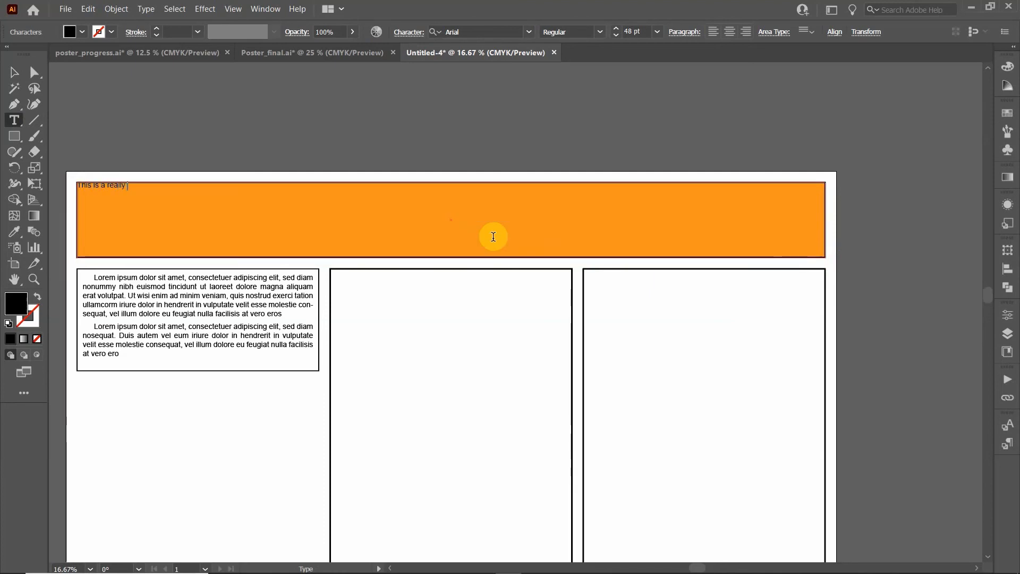
{"action": "type", "text": " good poster"}
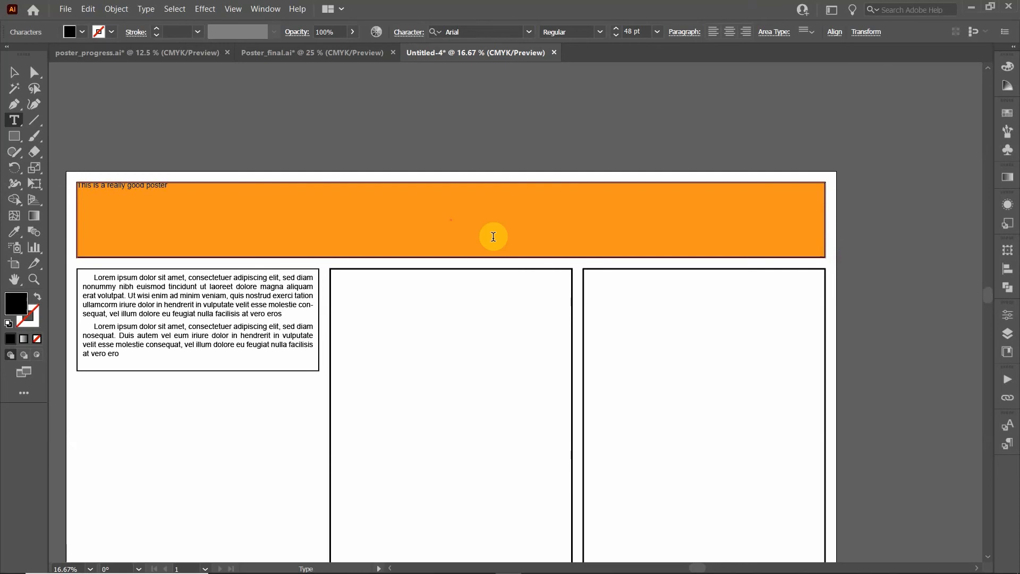
Centre the banner title frame's text horizontally and vertically in the banner
{"action": "left_click", "coordinate": [14, 72]}
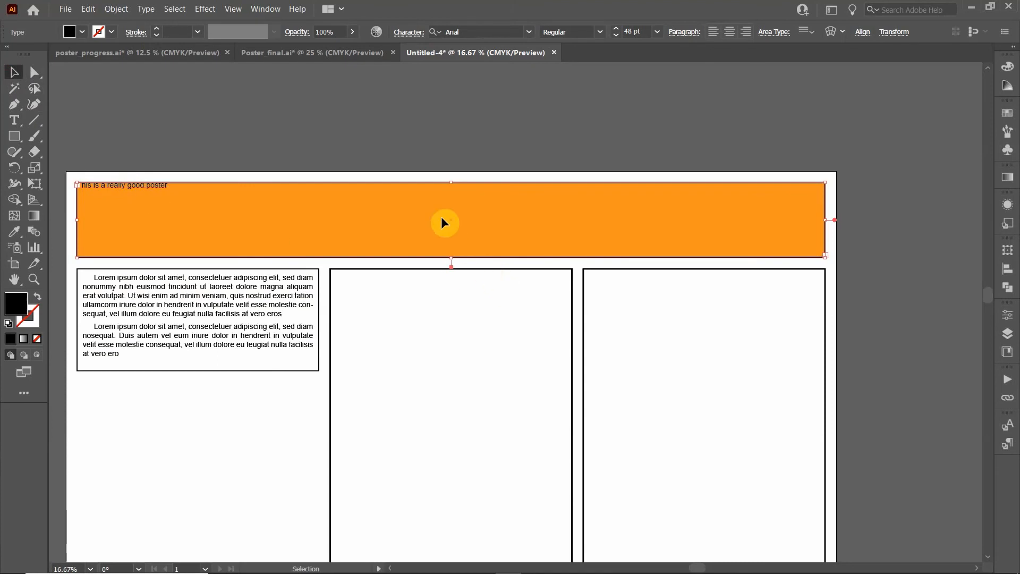
{"action": "left_click", "coordinate": [729, 34]}
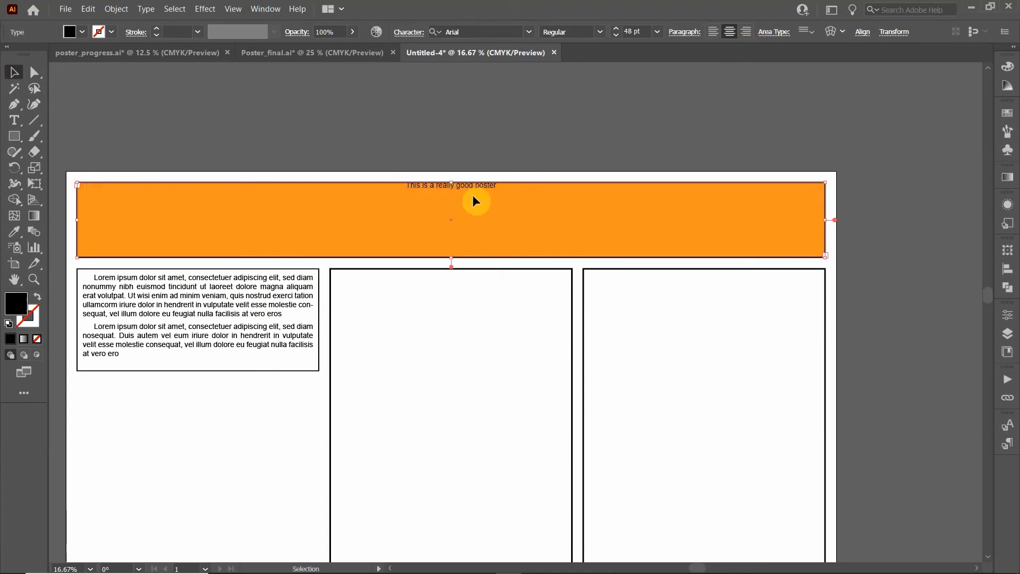
{"action": "left_click", "coordinate": [805, 31]}
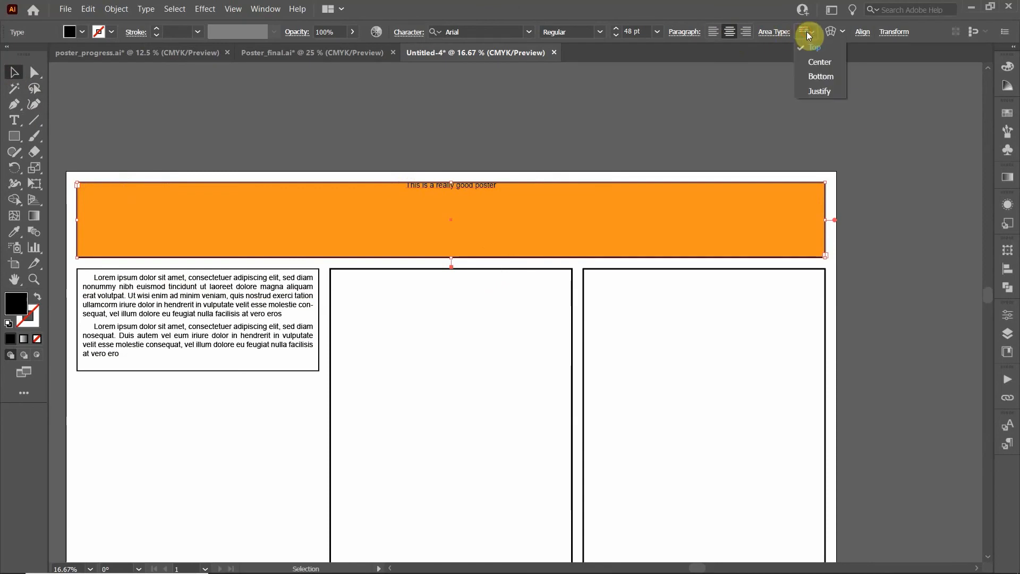
{"action": "left_click", "coordinate": [819, 66]}
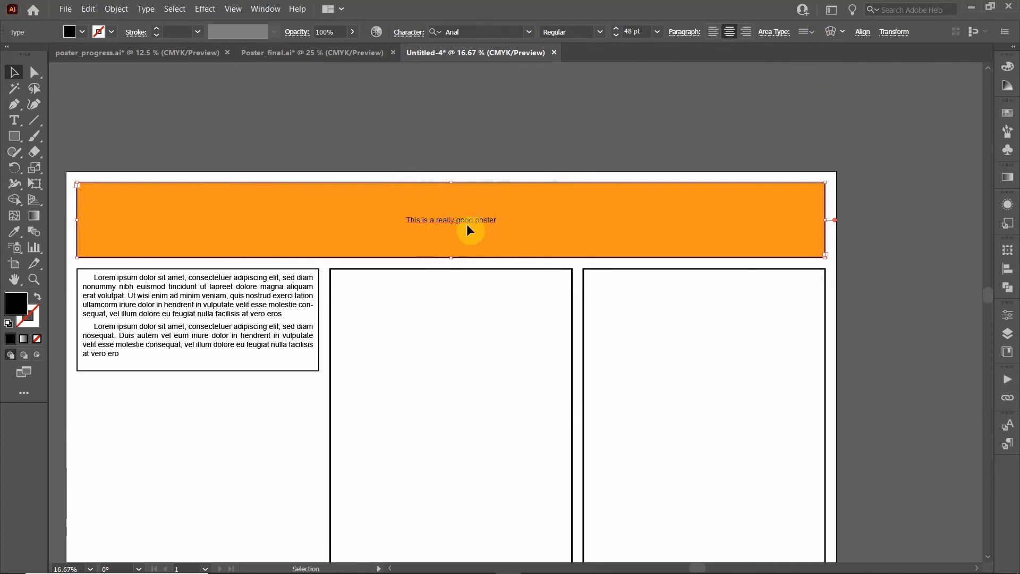
Set the banner title's font size to 105 pt
{"action": "left_click", "coordinate": [654, 33]}
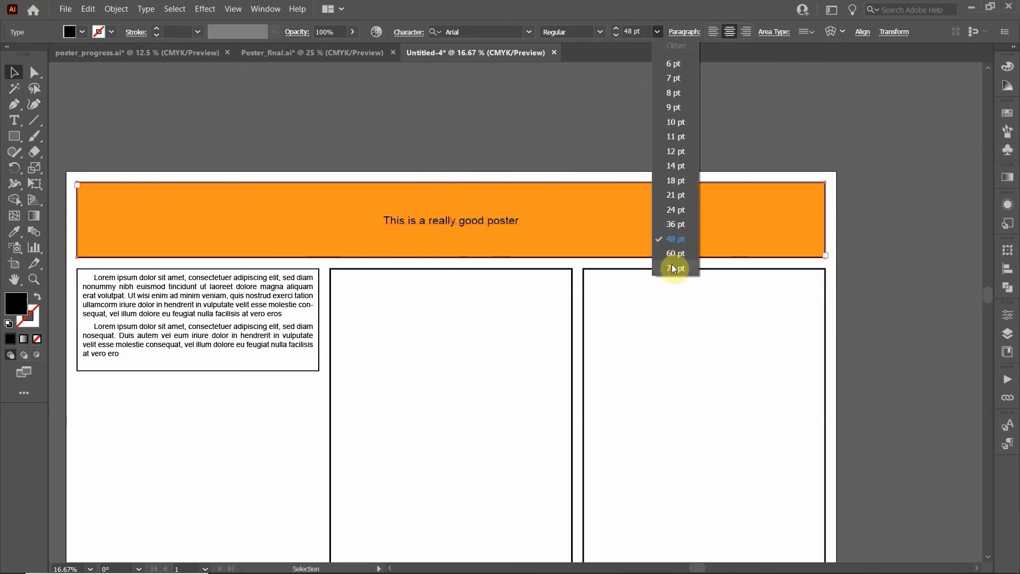
{"action": "left_click", "coordinate": [672, 267]}
{"action": "left_click", "coordinate": [631, 32]}
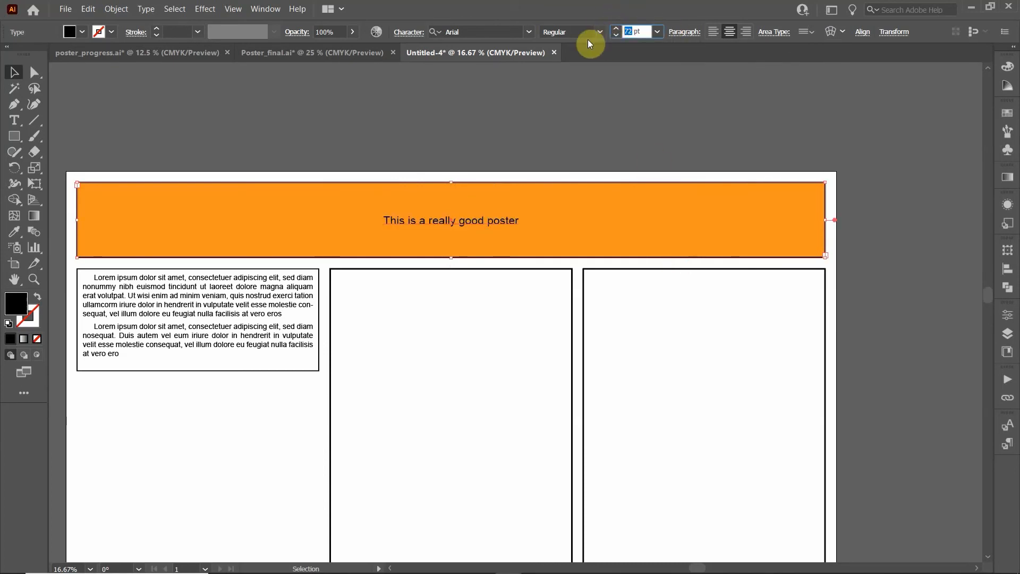
{"action": "type", "text": "105"}
{"action": "key", "text": "Return"}
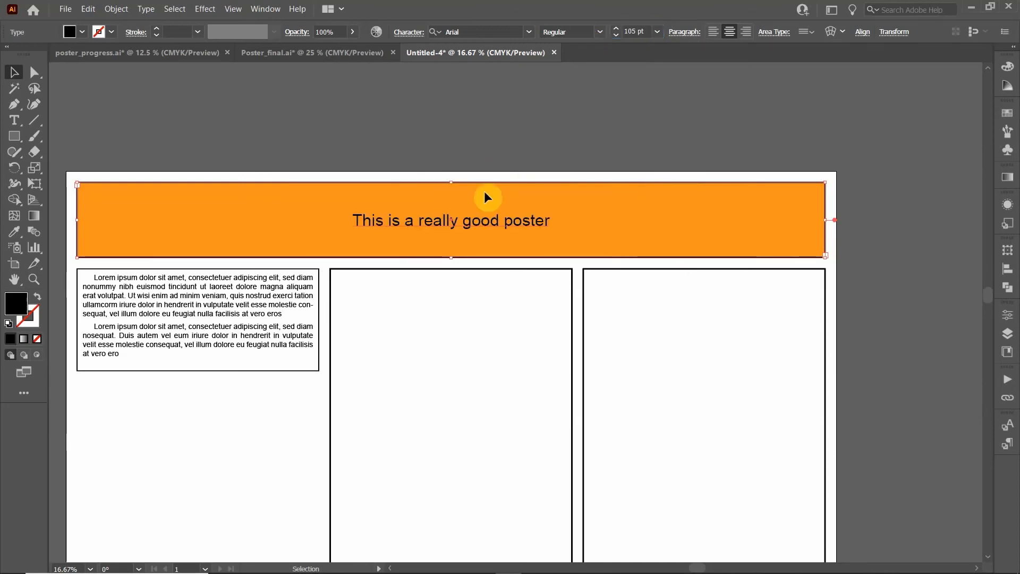
Add a new line below the banner title listing the three author names
{"action": "double_click", "coordinate": [514, 221]}
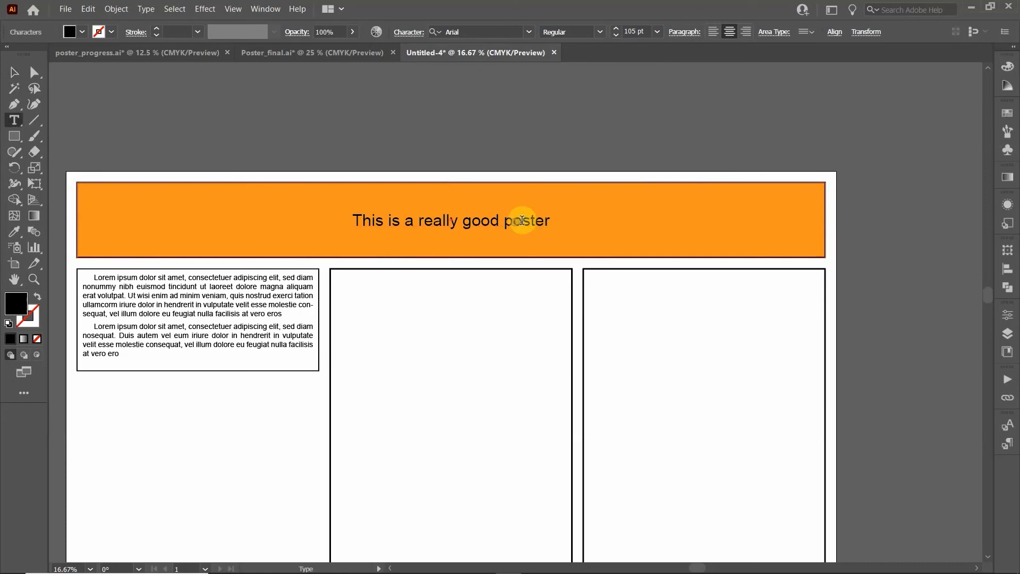
{"action": "left_click", "coordinate": [550, 222]}
{"action": "key", "text": "Return"}
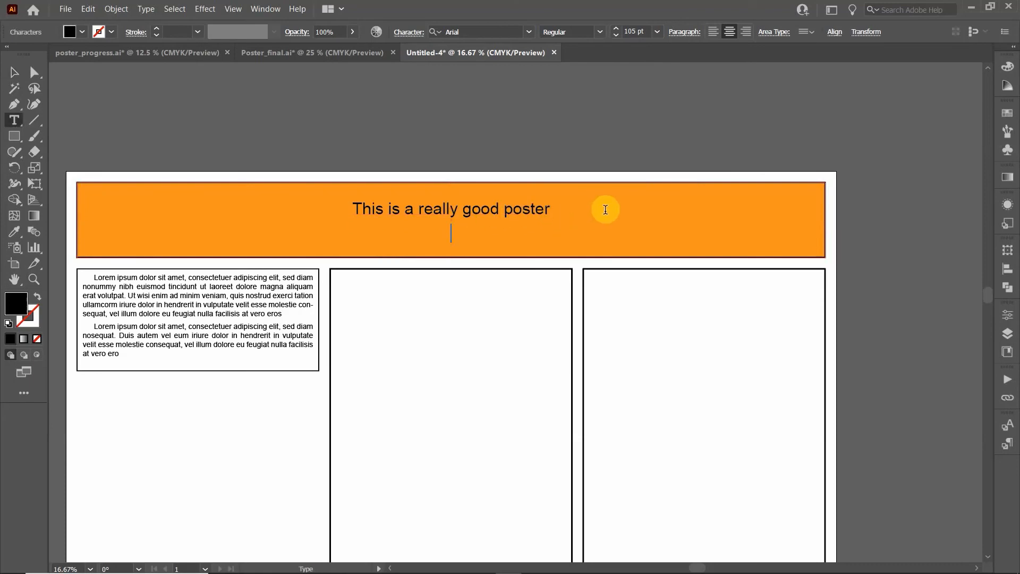
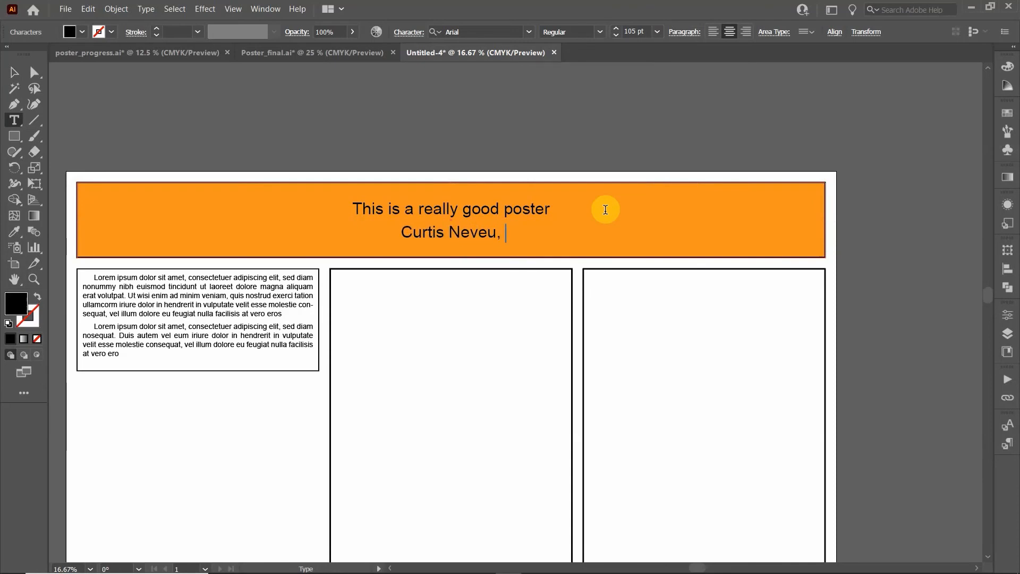
{"action": "type", "text": "Jane D"}
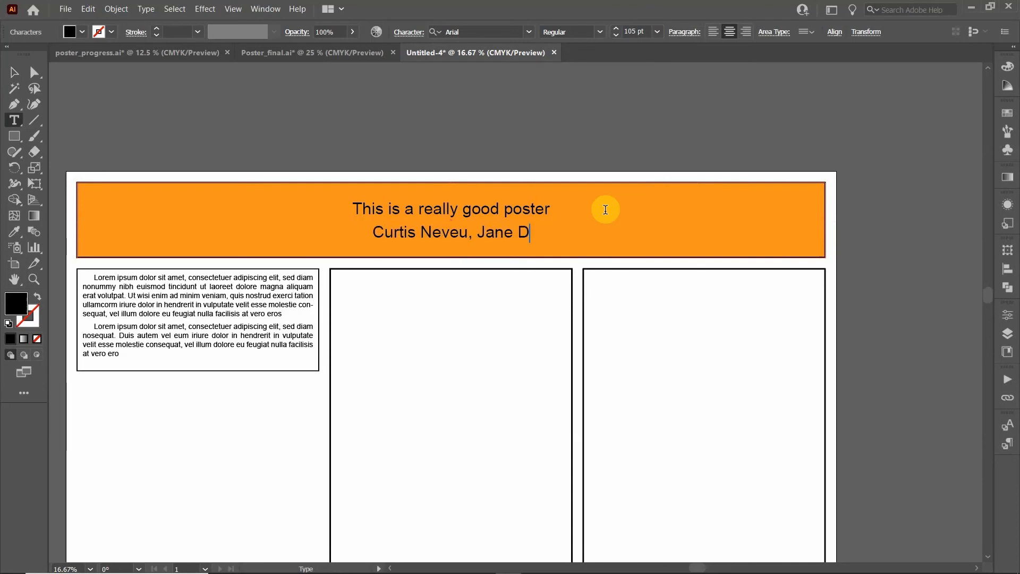
{"action": "type", "text": "oe,"}
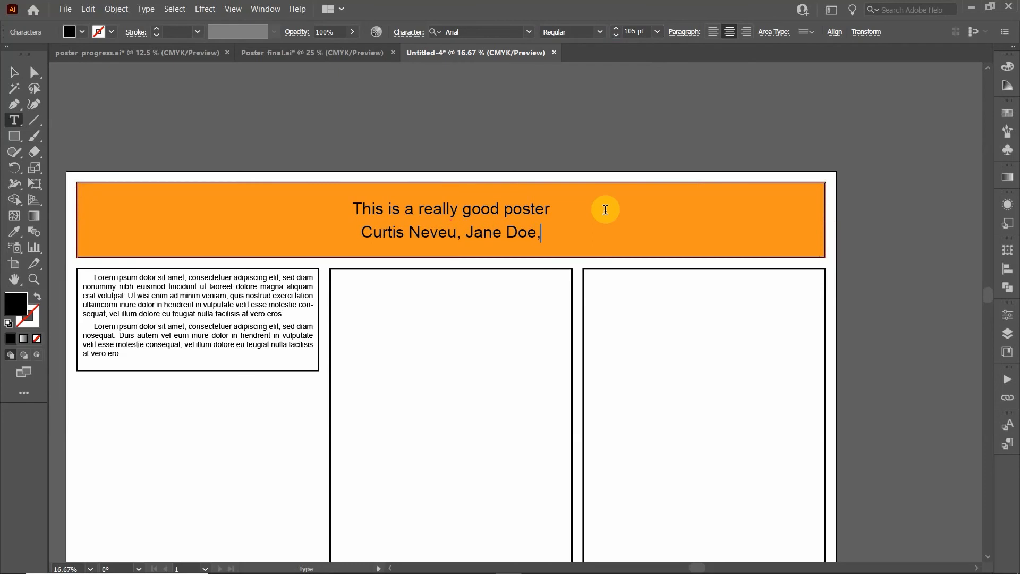
{"action": "type", "text": " Jow"}
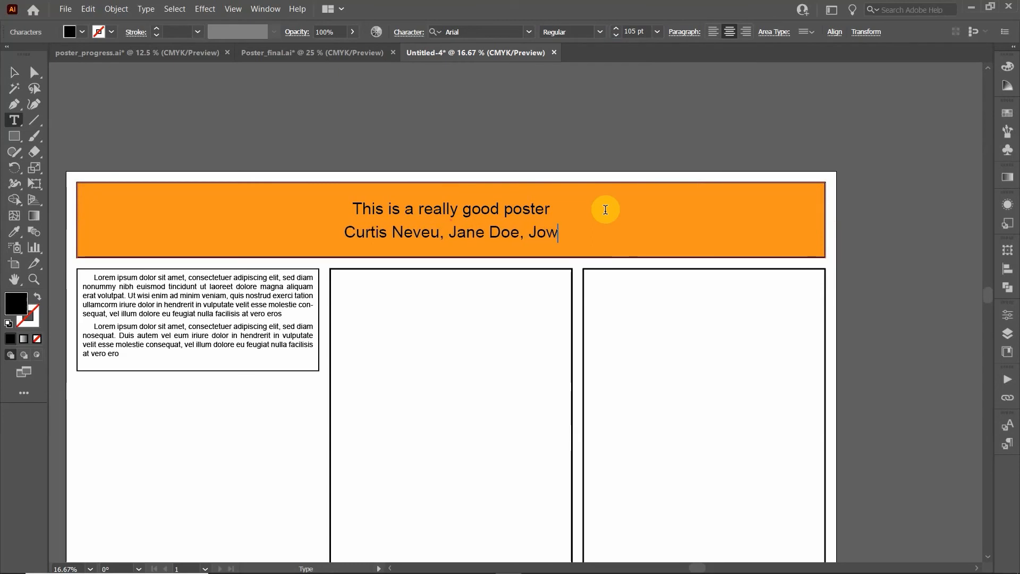
{"action": "key", "text": "BackSpace"}
{"action": "type", "text": "h"}
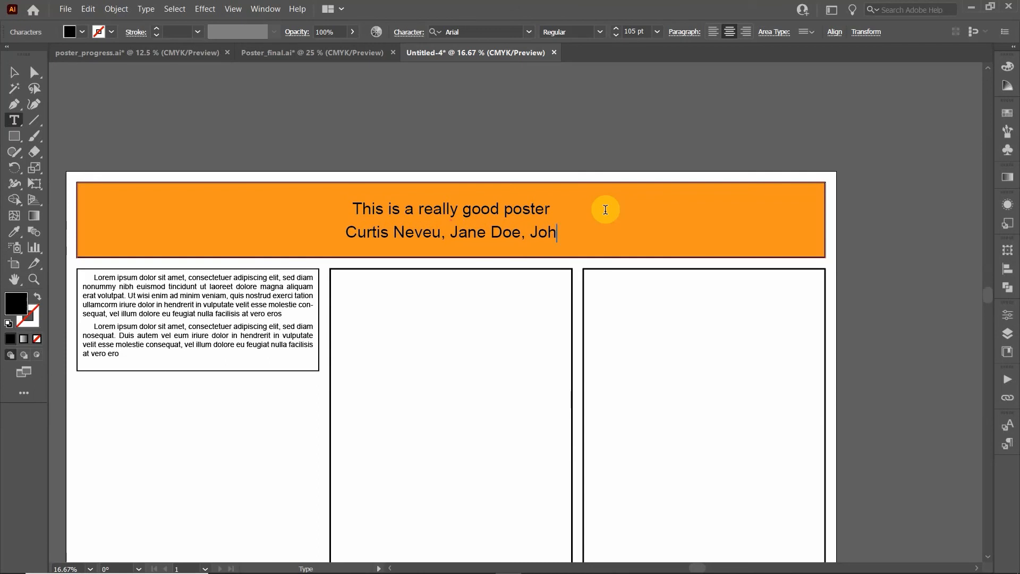
{"action": "type", "text": "n Smith"}
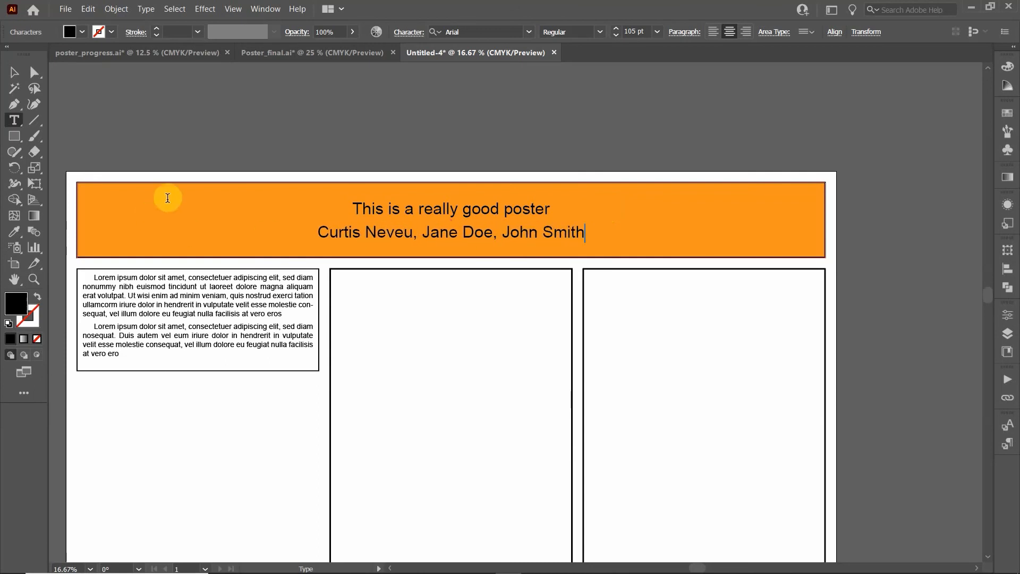
Make the author line 72 pt and convert it to UPPERCASE
{"action": "left_click_drag", "start_coordinate": [604, 229], "coordinate": [318, 245]}
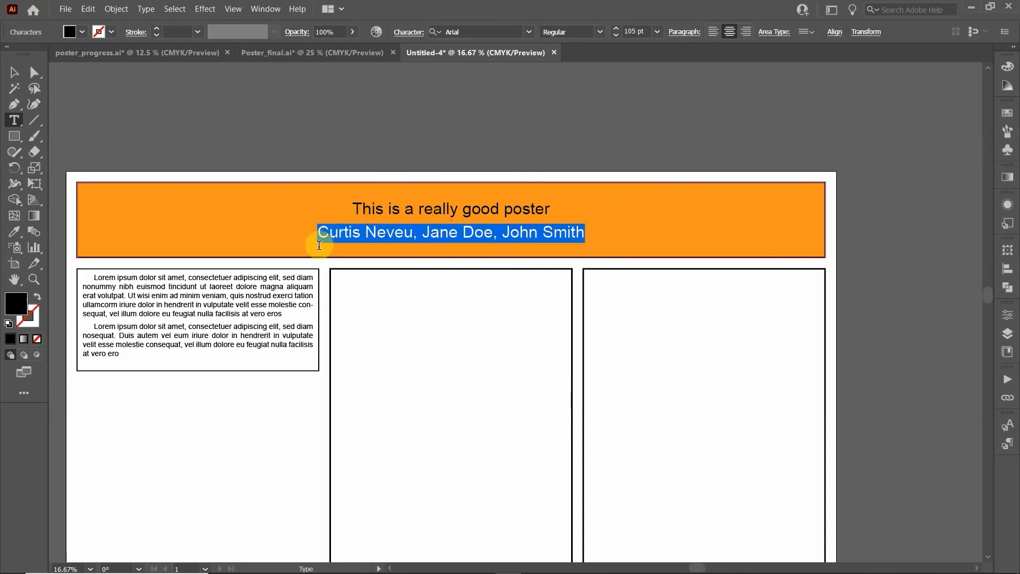
{"action": "left_click", "coordinate": [657, 31]}
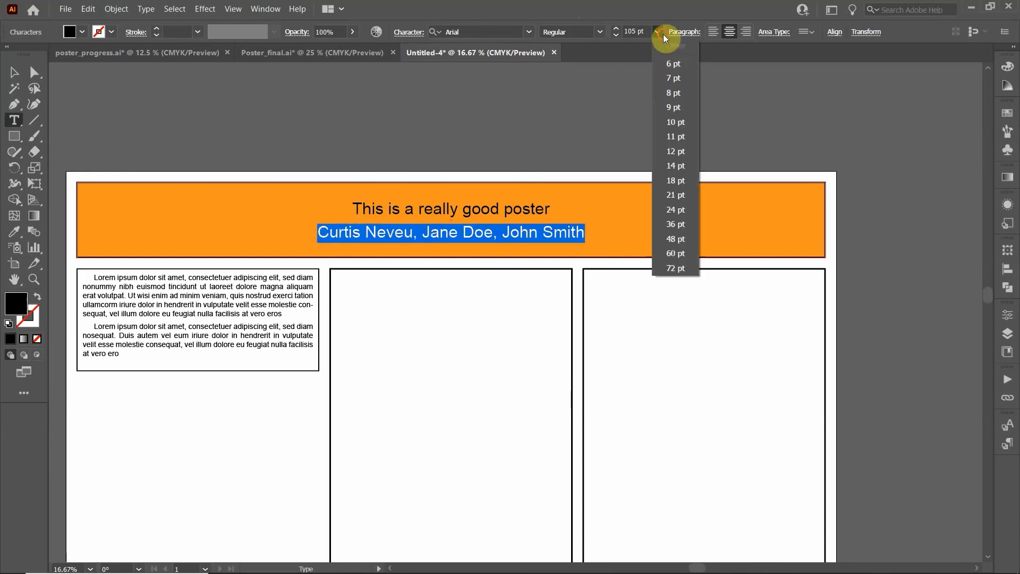
{"action": "left_click", "coordinate": [683, 266]}
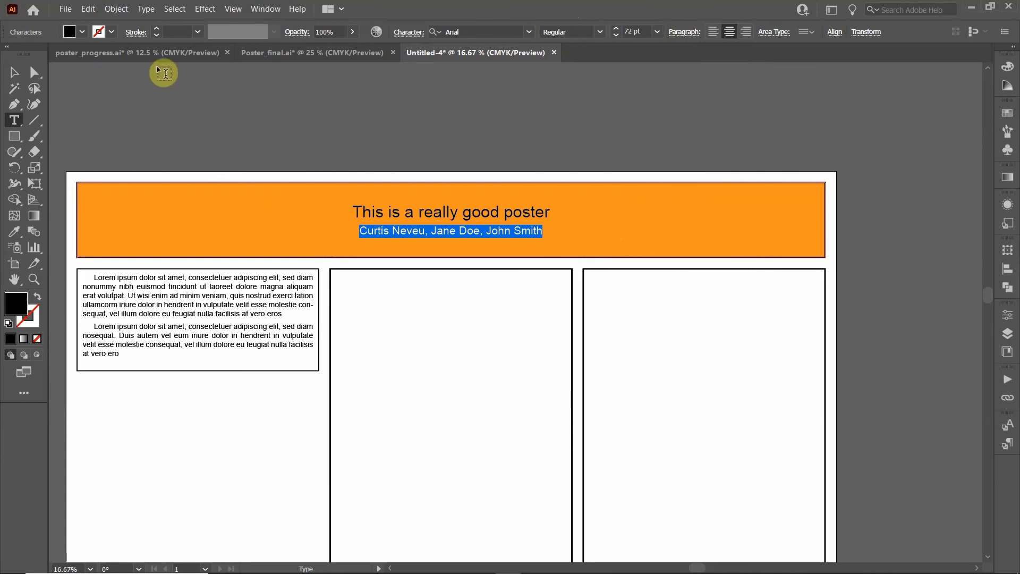
{"action": "left_click", "coordinate": [146, 9]}
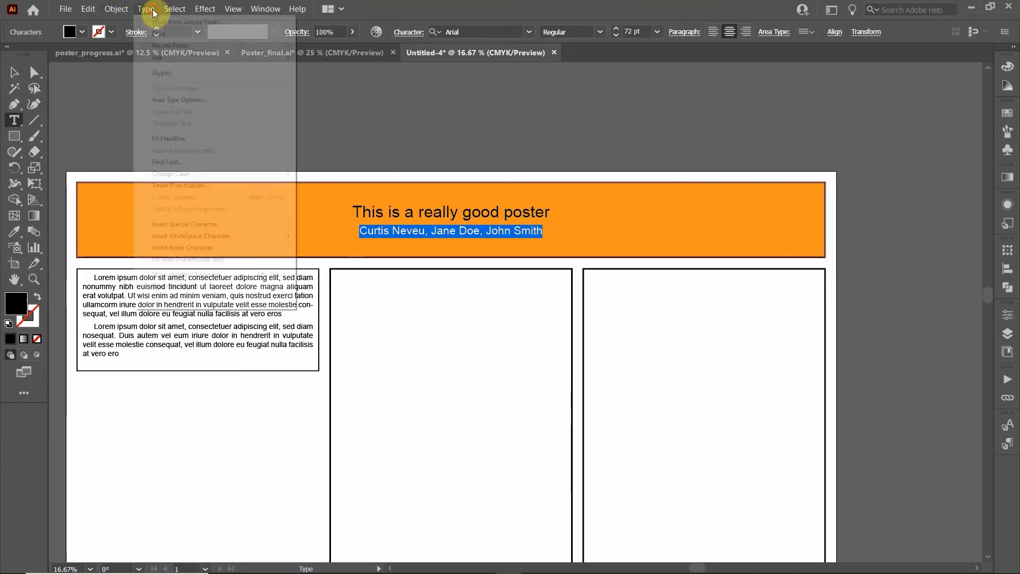
{"action": "mouse_move", "coordinate": [201, 174]}
{"action": "left_click", "coordinate": [337, 173]}
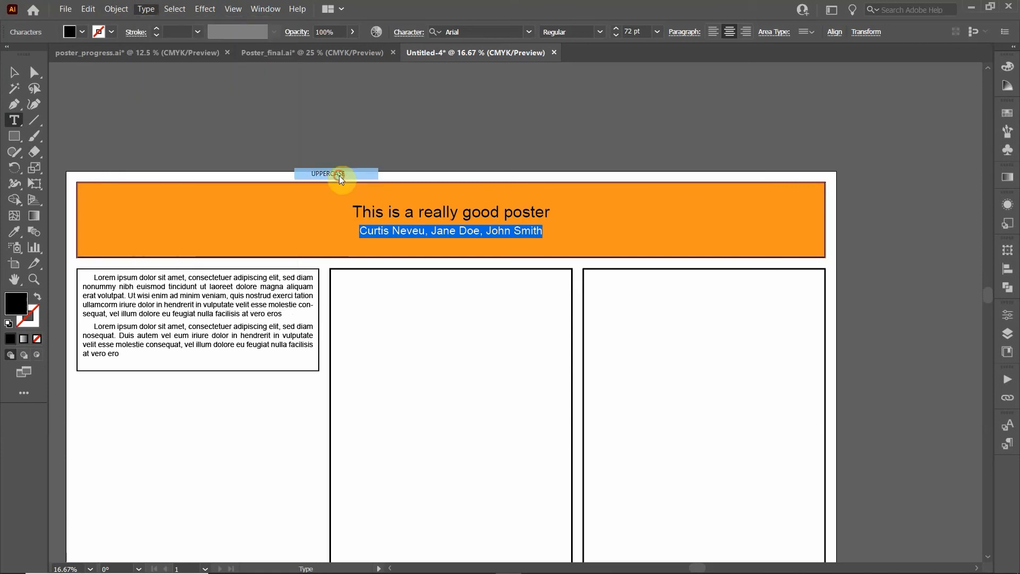
{"action": "left_click", "coordinate": [7, 80]}
Shorten the right-hand column rectangle to the lower part of the page
{"action": "left_click", "coordinate": [423, 125]}
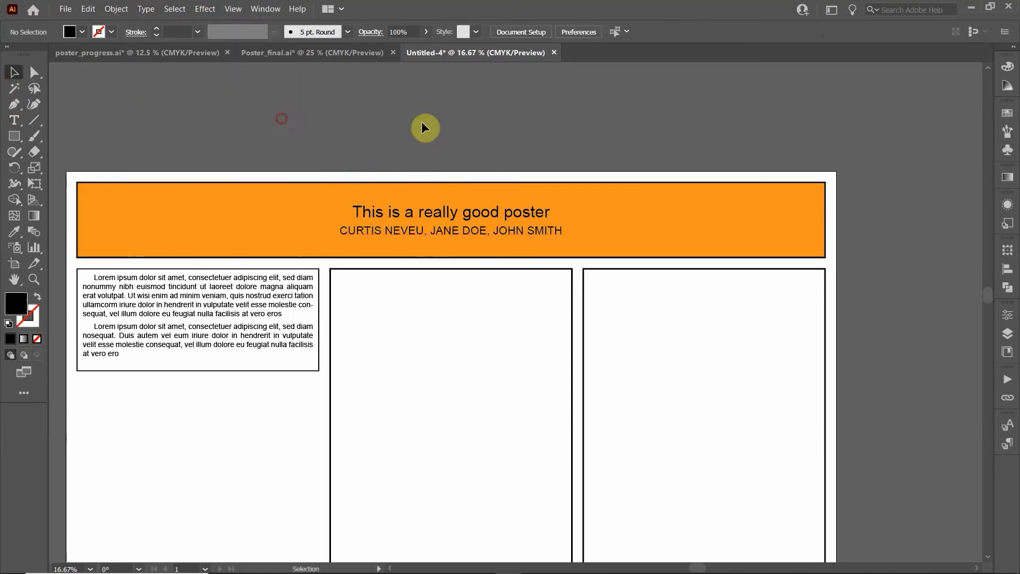
{"action": "mouse_move", "coordinate": [285, 569]}
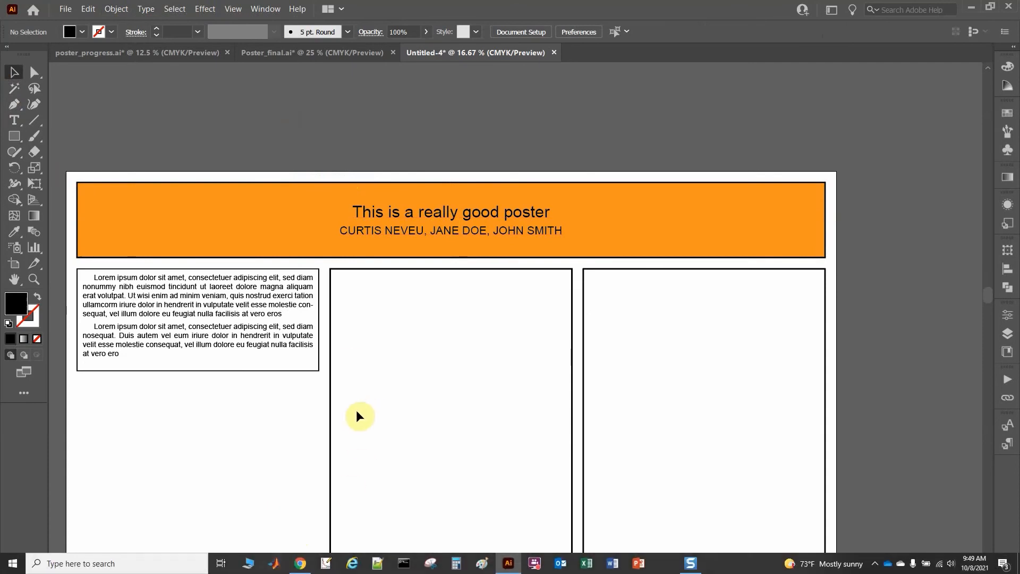
{"action": "scroll", "coordinate": [285, 325], "scroll_direction": "down", "scroll_amount": 2}
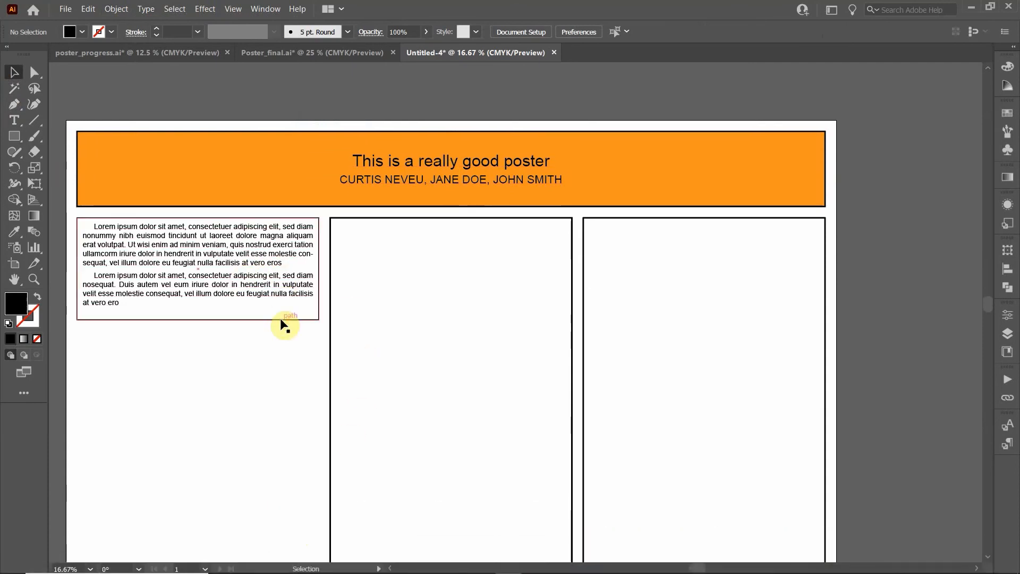
{"action": "scroll", "coordinate": [285, 325], "scroll_direction": "down", "scroll_amount": 2}
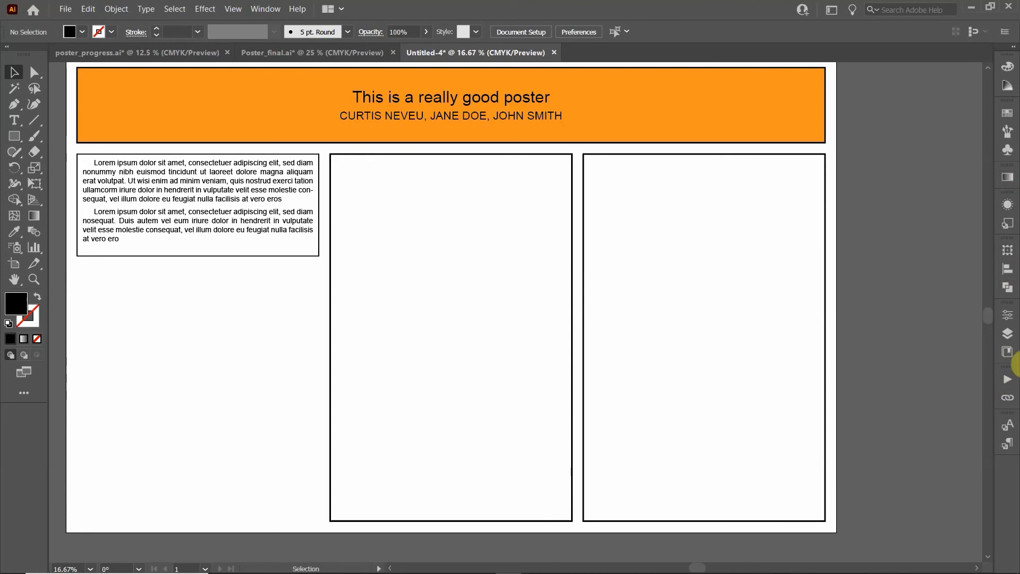
{"action": "left_click", "coordinate": [1006, 333]}
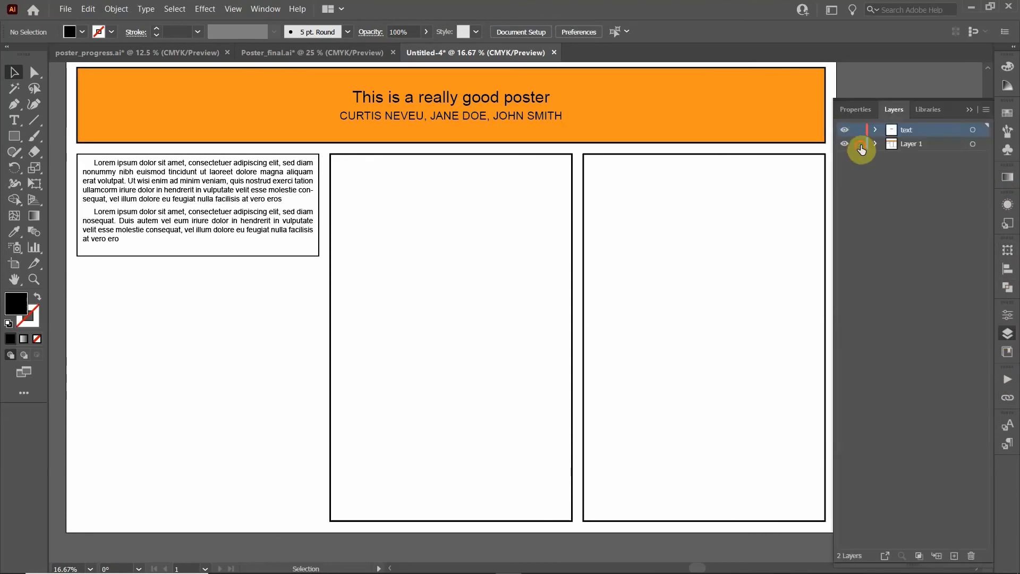
{"action": "left_click", "coordinate": [766, 157]}
{"action": "mouse_move", "coordinate": [703, 155]}
{"action": "left_mouse_down"}
{"action": "mouse_move", "coordinate": [649, 249]}
{"action": "mouse_move", "coordinate": [671, 404]}
{"action": "mouse_move", "coordinate": [669, 394]}
{"action": "left_mouse_up"}
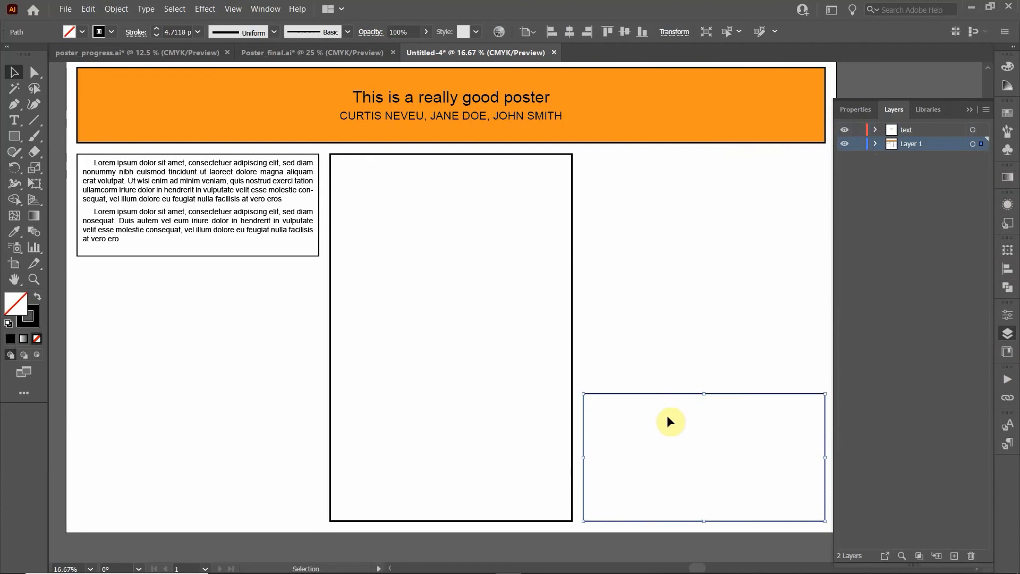
{"action": "left_click", "coordinate": [675, 322]}
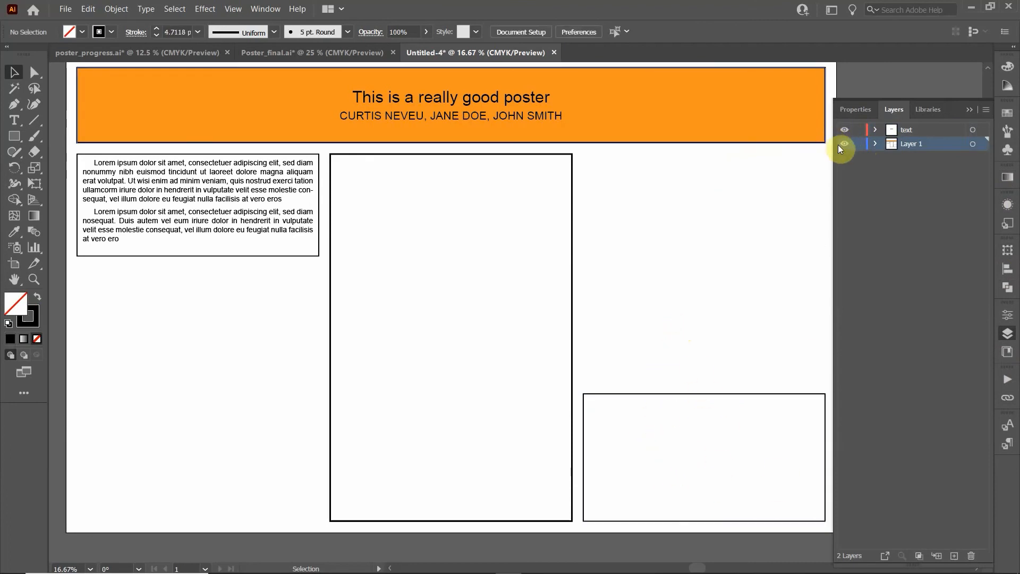
Lock Layer 1 against accidental edits
{"action": "left_click", "coordinate": [865, 148]}
{"action": "scroll", "coordinate": [752, 484], "scroll_direction": "up", "scroll_amount": 1}
{"action": "left_click_drag", "start_coordinate": [709, 413], "coordinate": [499, 313]}
{"action": "scroll", "coordinate": [466, 289], "scroll_direction": "up", "scroll_amount": 1}
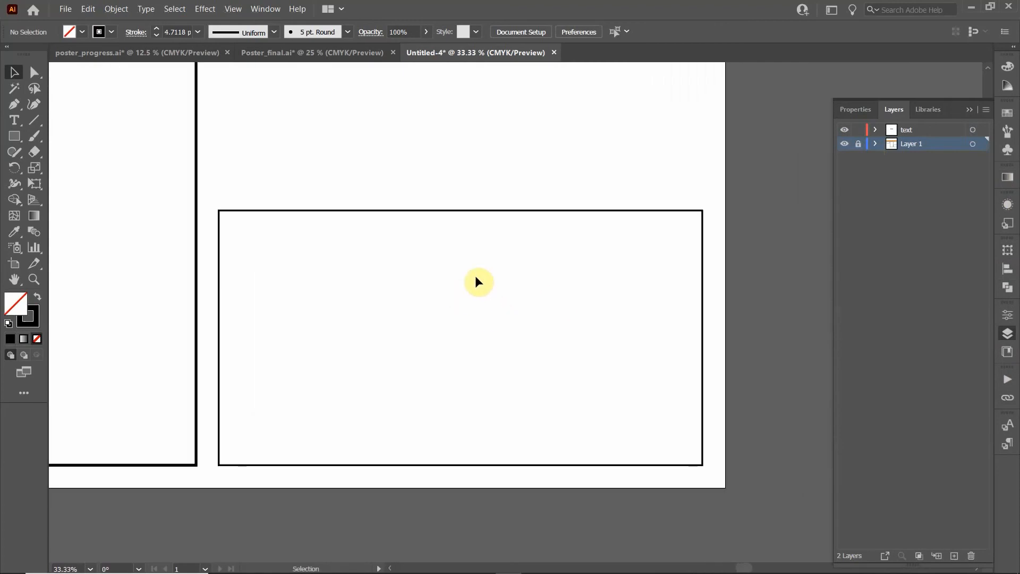
With the Type tool, set the character size to 48 pt Arial Regular
{"action": "left_click", "coordinate": [14, 120]}
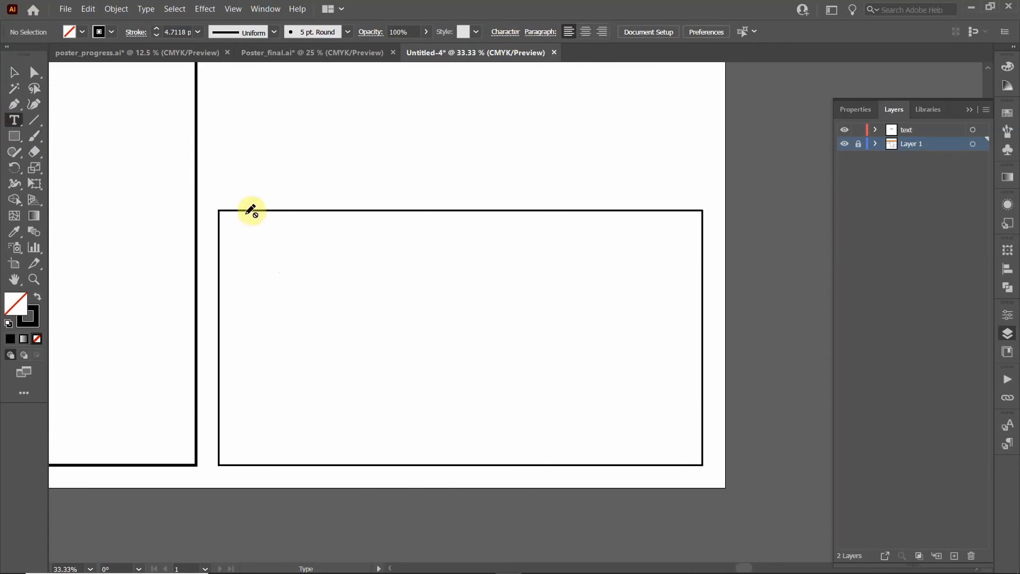
{"action": "left_click", "coordinate": [506, 33]}
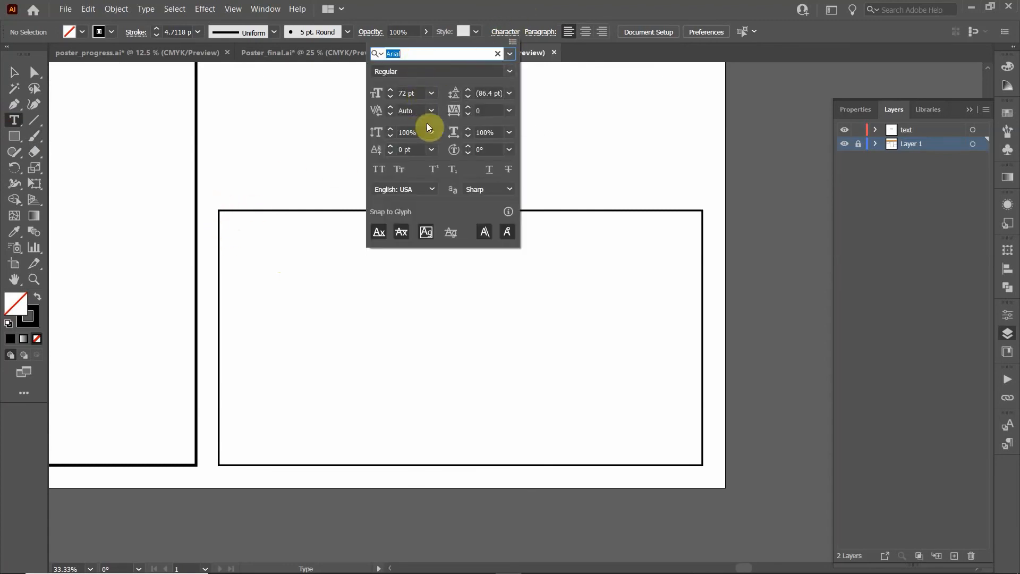
{"action": "double_click", "coordinate": [403, 93]}
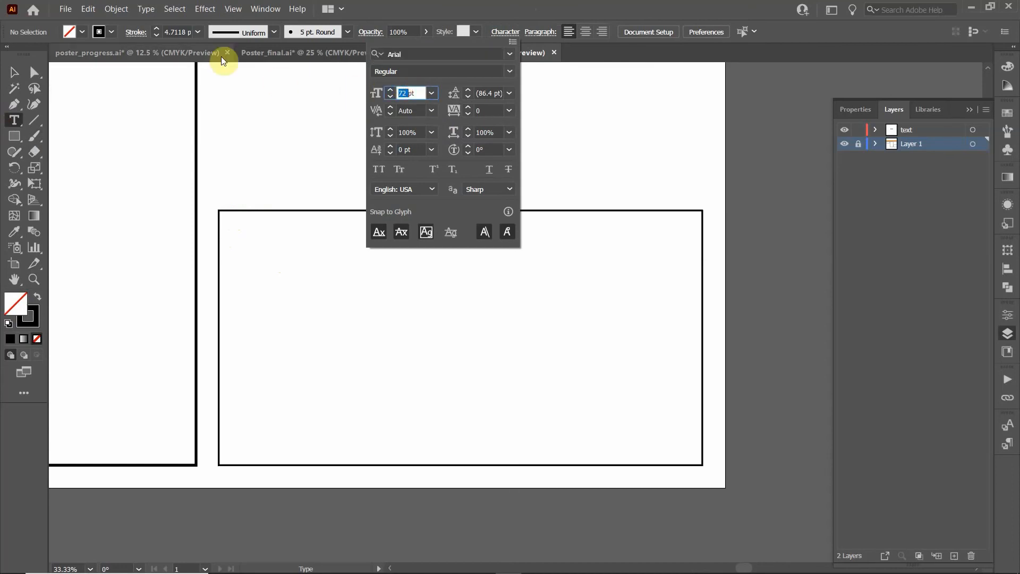
{"action": "type", "text": "48pt"}
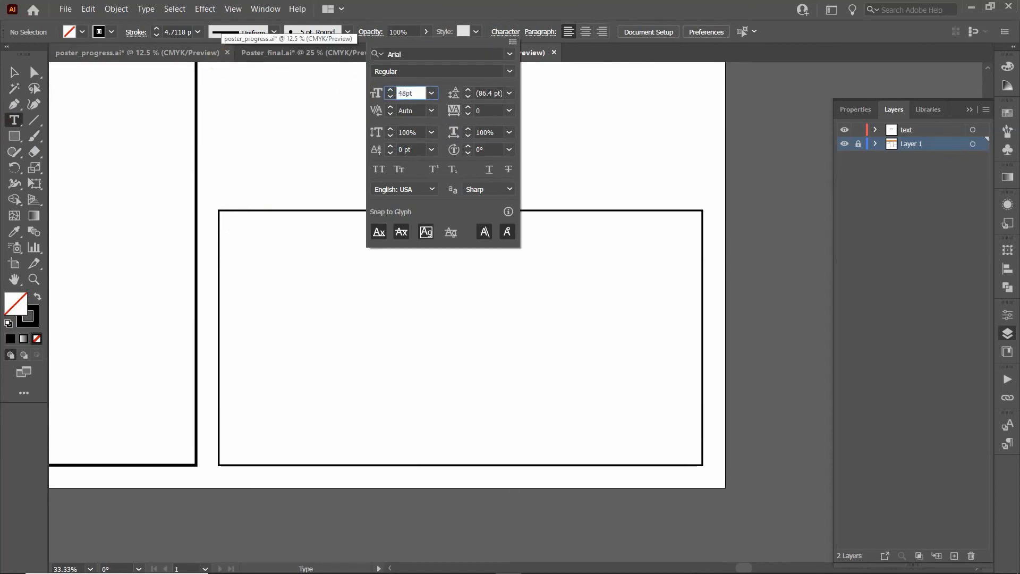
{"action": "key", "text": "Return"}
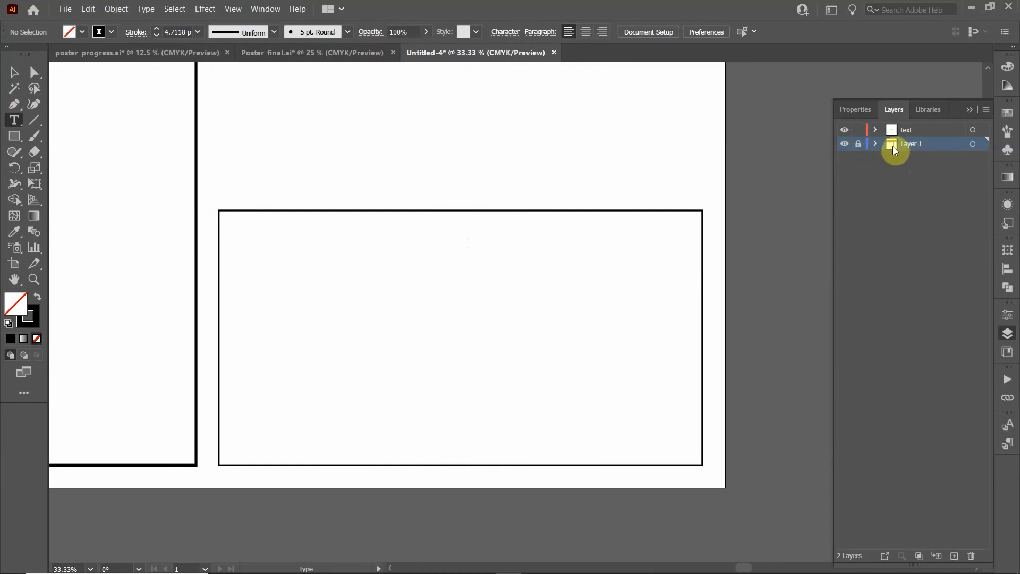
On the text layer, fill the rectangle with Lorem ipsum area text trimmed to three short paragraphs
{"action": "left_click", "coordinate": [918, 129]}
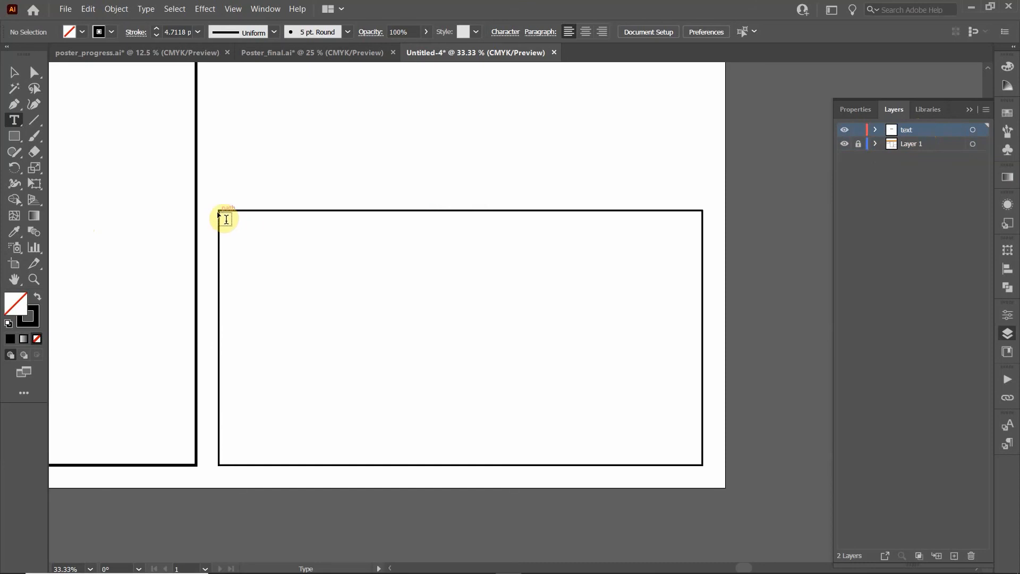
{"action": "left_click_drag", "start_coordinate": [219, 212], "coordinate": [702, 472]}
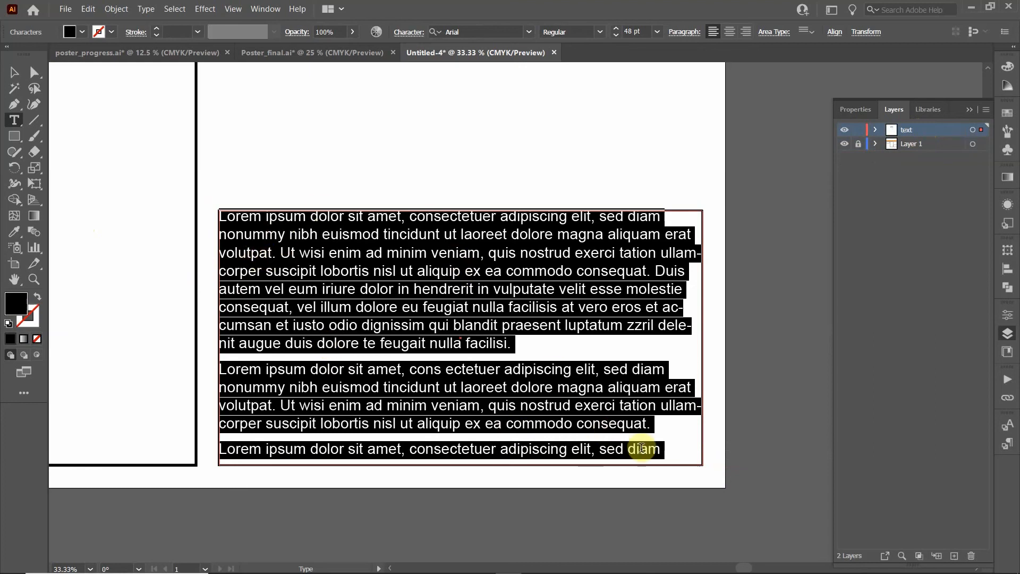
{"action": "left_click_drag", "start_coordinate": [639, 416], "coordinate": [189, 396]}
{"action": "key", "text": "BackSpace"}
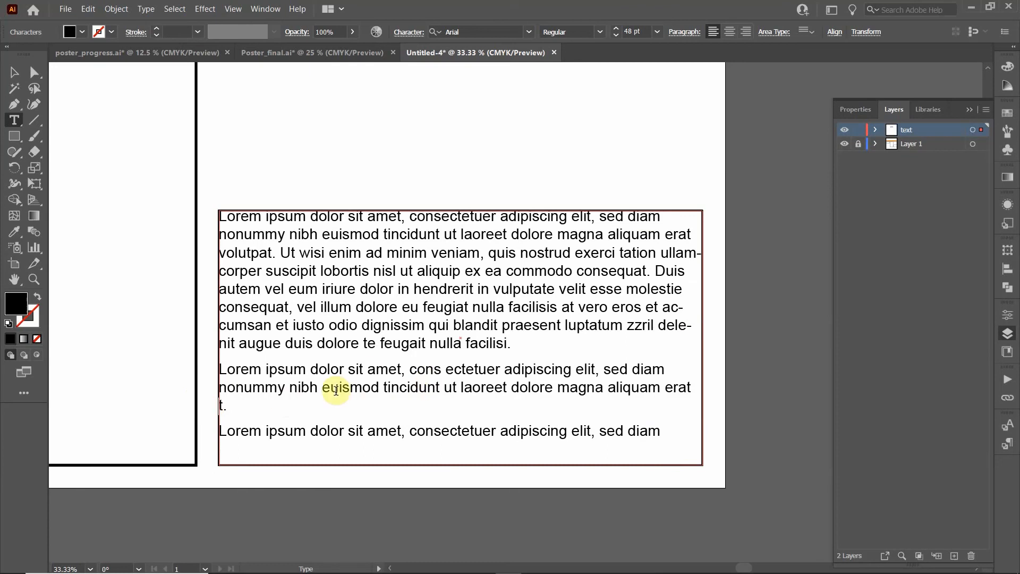
{"action": "left_click", "coordinate": [237, 406]}
{"action": "key", "text": "BackSpace"}
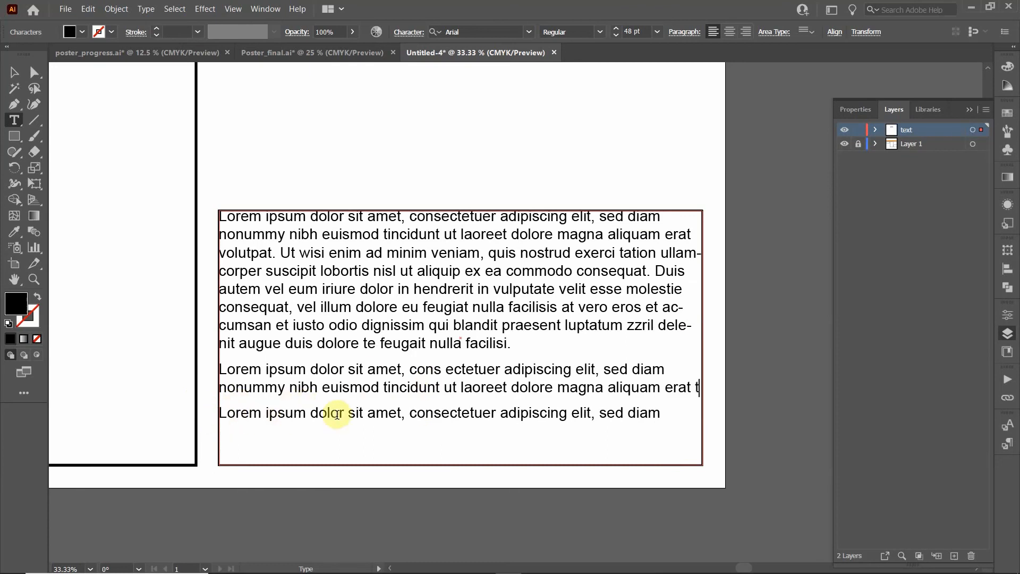
{"action": "left_click_drag", "start_coordinate": [511, 344], "coordinate": [566, 235]}
{"action": "key", "text": "BackSpace"}
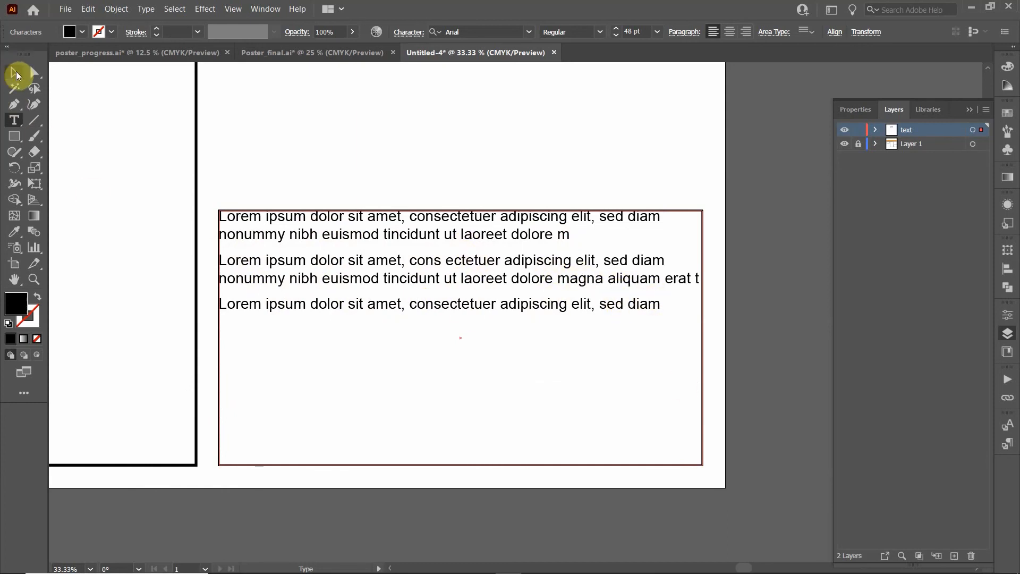
Insert a bullet glyph from the Glyphs panel at the start of each of the three paragraphs
{"action": "left_click", "coordinate": [224, 219]}
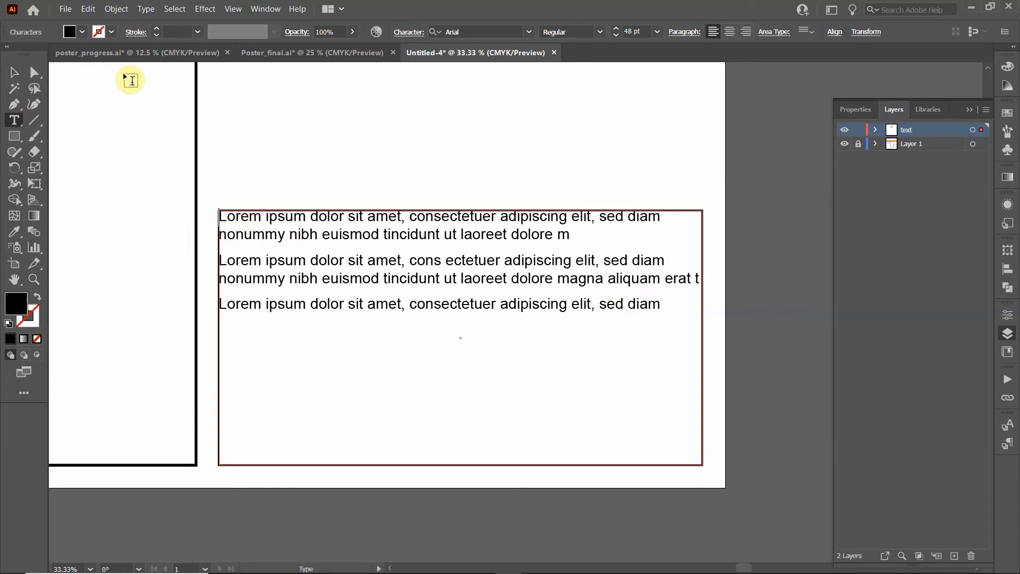
{"action": "left_click", "coordinate": [146, 9]}
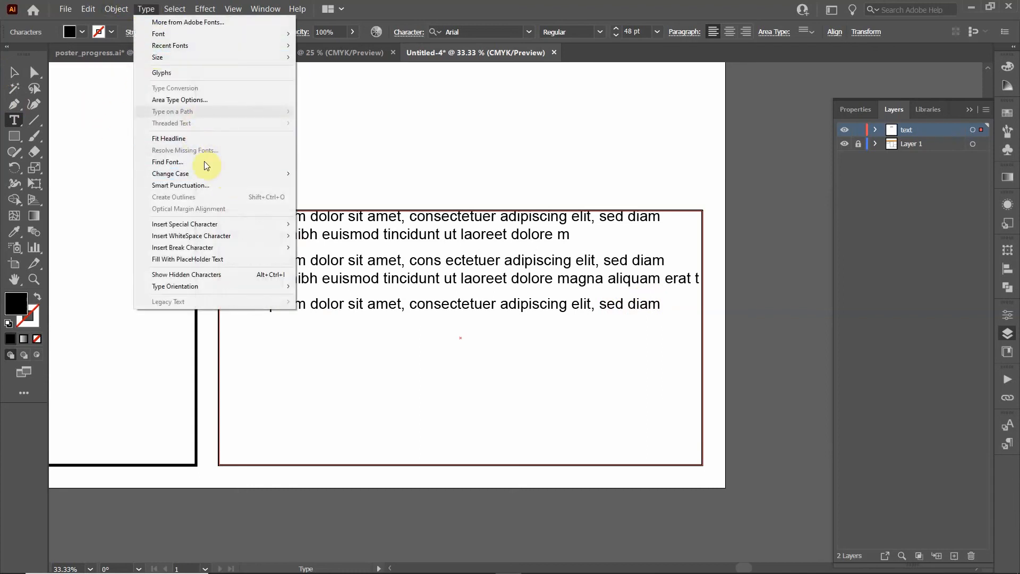
{"action": "left_click", "coordinate": [207, 73]}
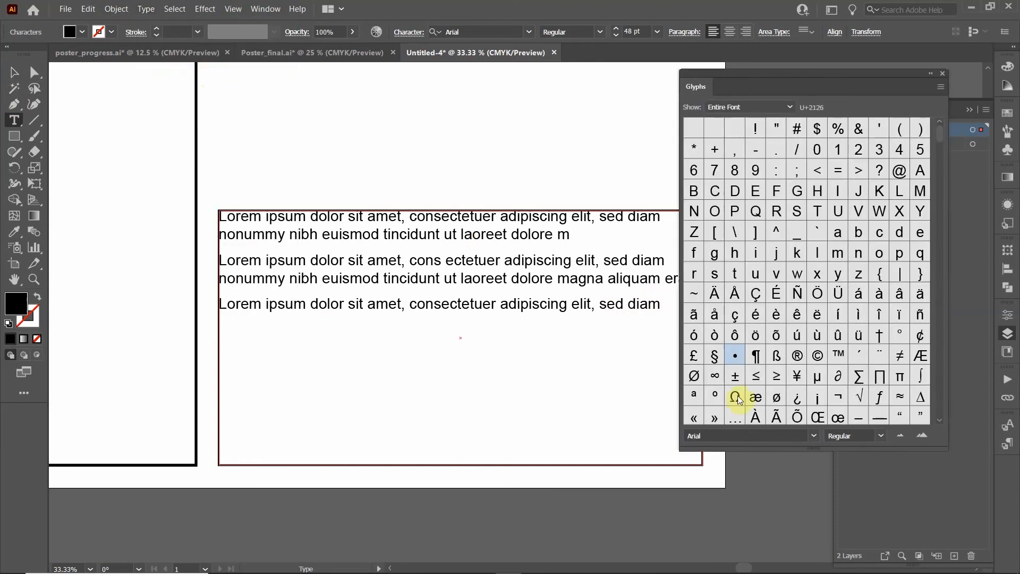
{"action": "double_click", "coordinate": [734, 356]}
{"action": "left_click", "coordinate": [219, 259]}
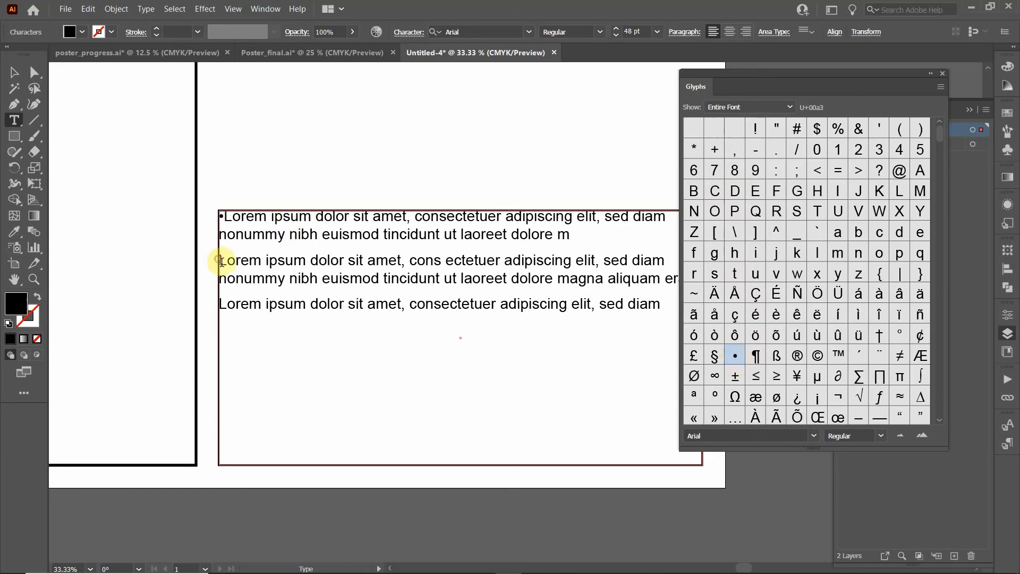
{"action": "double_click", "coordinate": [736, 355]}
{"action": "left_click", "coordinate": [221, 305]}
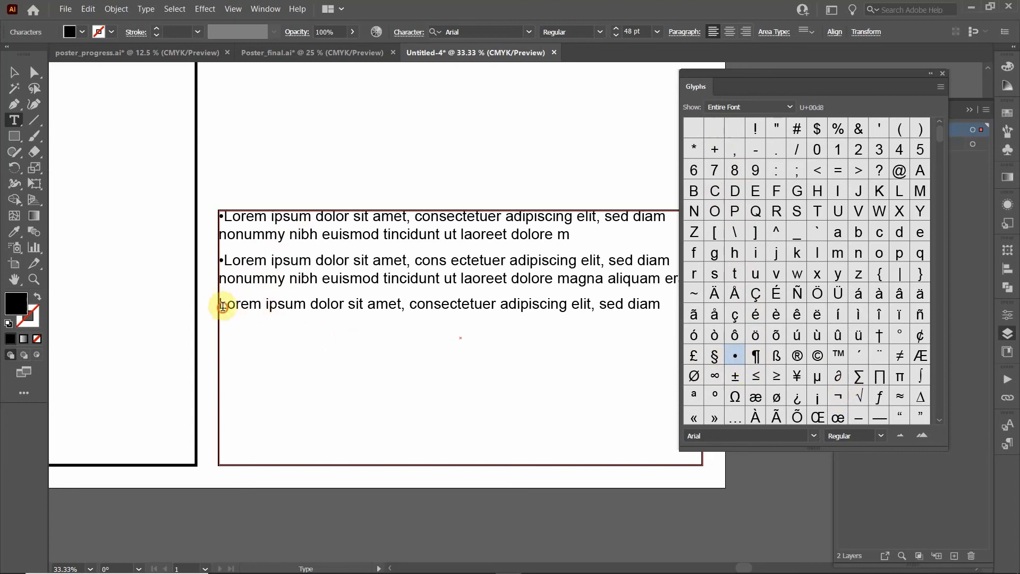
{"action": "double_click", "coordinate": [735, 356]}
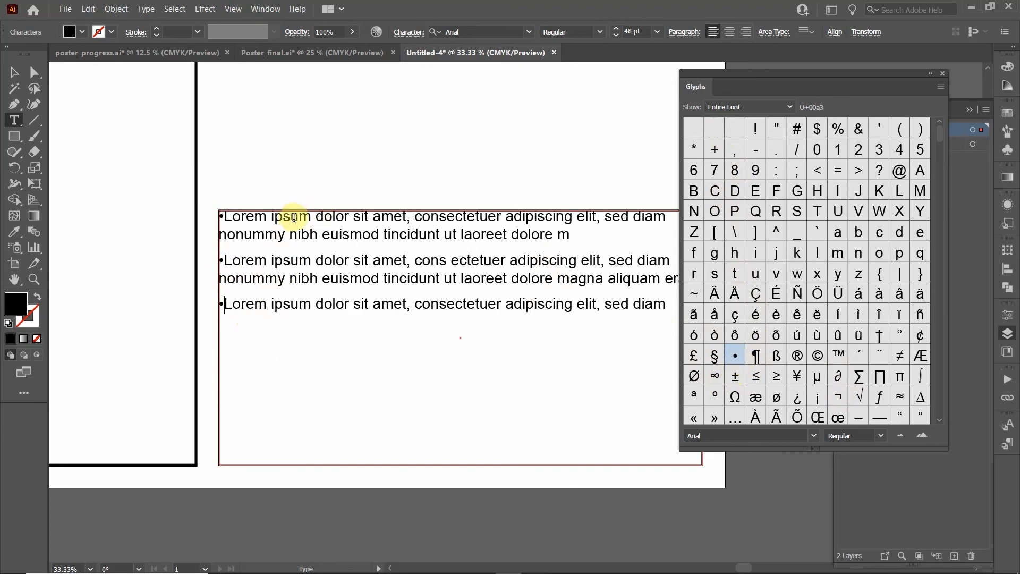
Add a space after each bullet, close the Glyphs panel and select the text frame
{"action": "left_click", "coordinate": [226, 260]}
{"action": "left_click", "coordinate": [225, 217]}
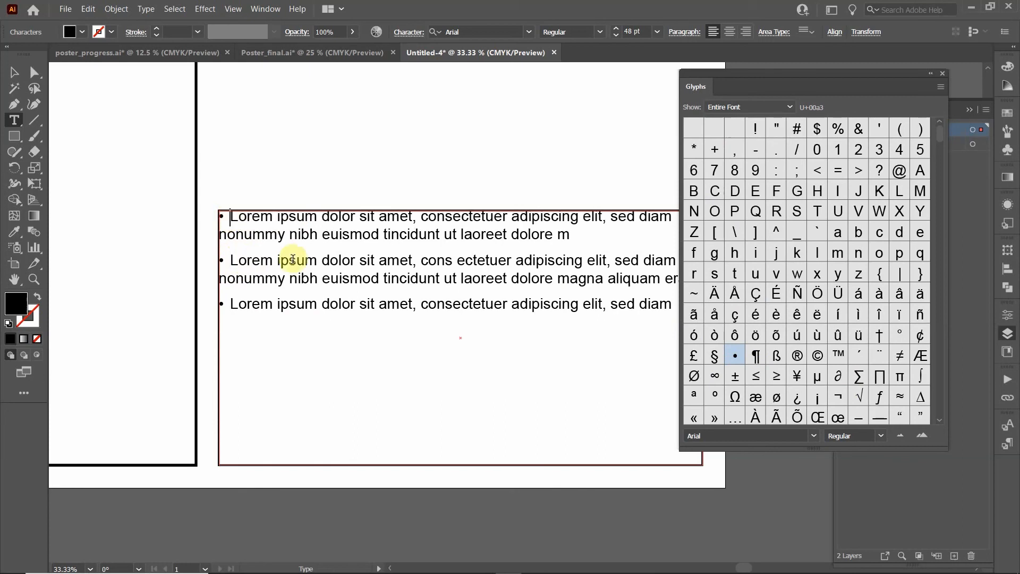
{"action": "left_click", "coordinate": [943, 77]}
{"action": "left_click", "coordinate": [14, 72]}
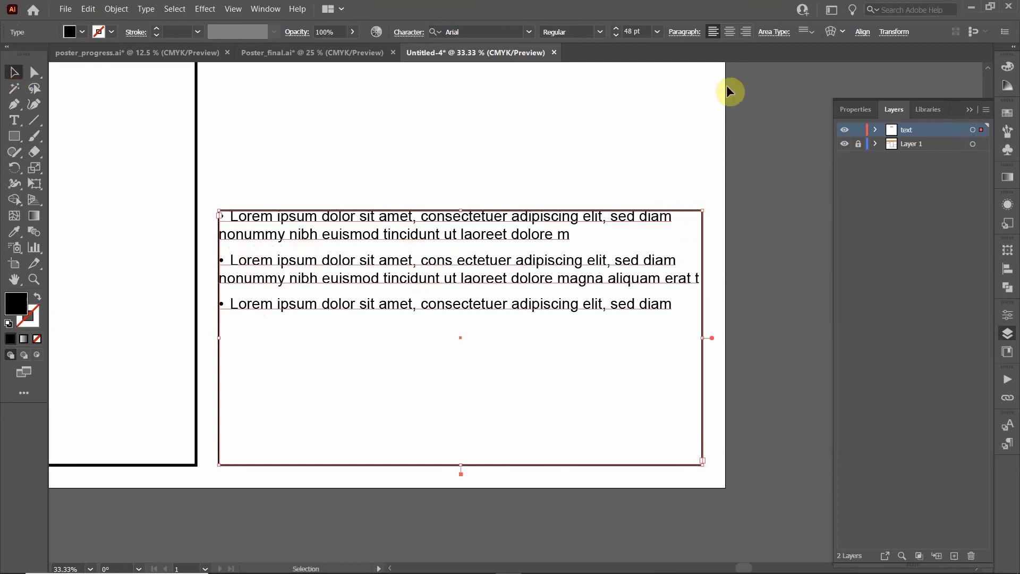
Set the area type inset spacing of the bulleted frame to 0.5 in
{"action": "left_click", "coordinate": [777, 33]}
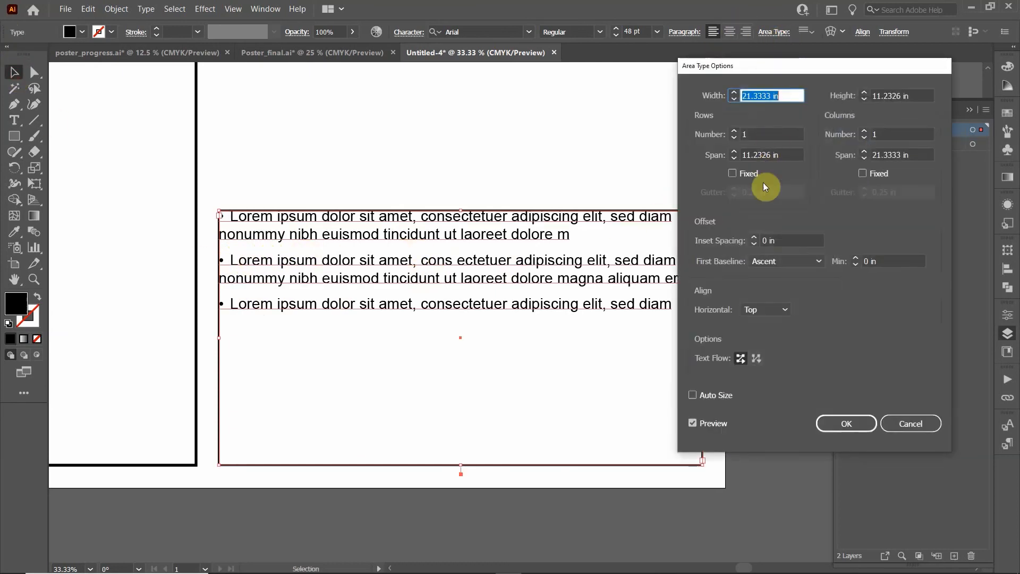
{"action": "double_click", "coordinate": [782, 239]}
{"action": "type", "text": "0.5"}
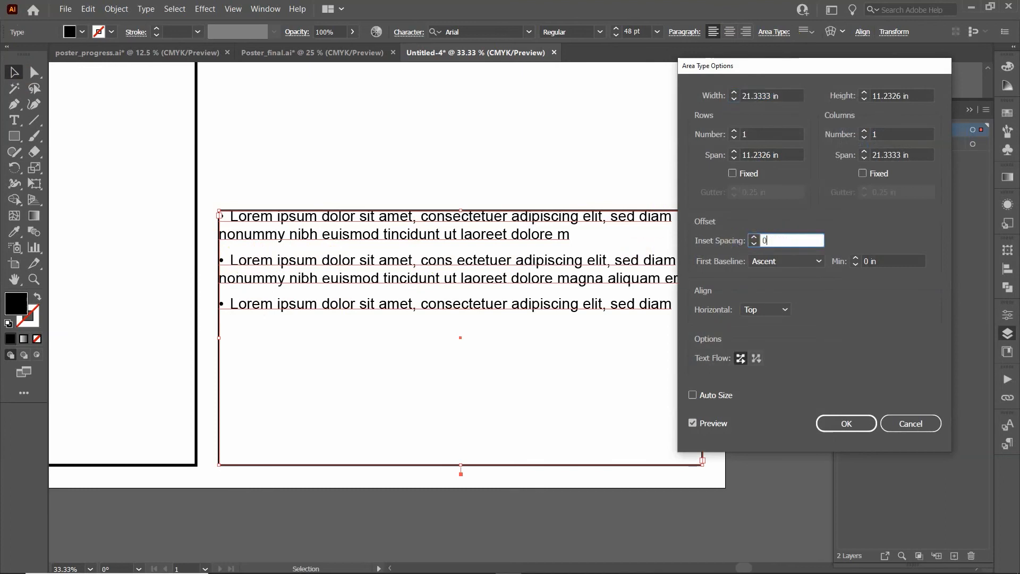
{"action": "key", "text": "Return"}
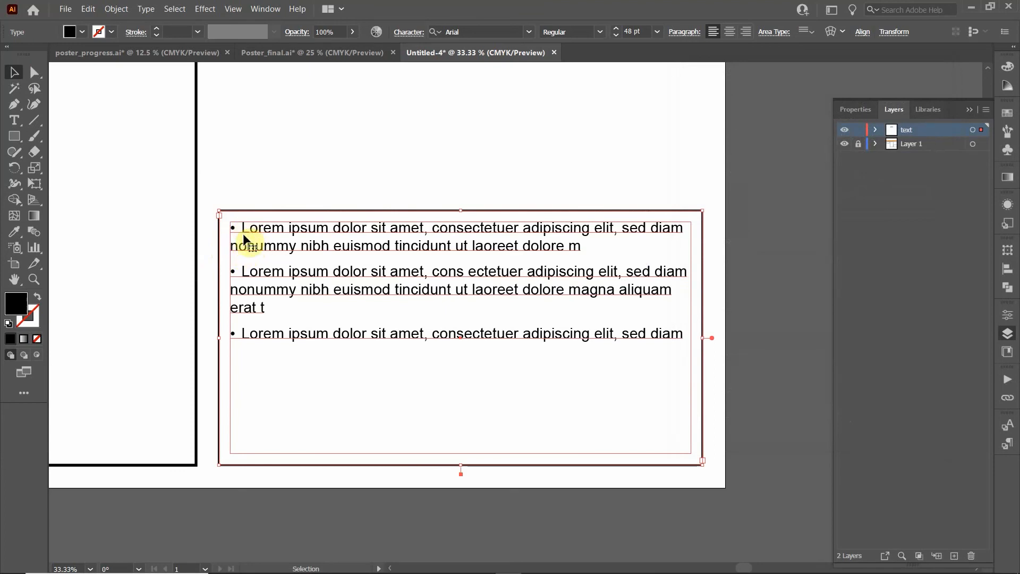
{"action": "left_click", "coordinate": [267, 9]}
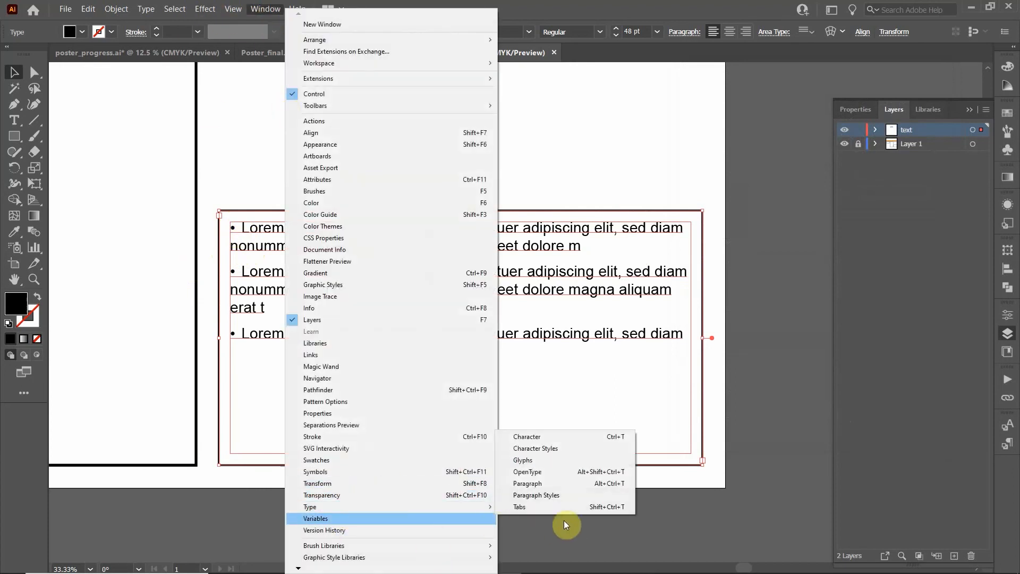
Place a left tab stop near 1 in on the Tabs ruler
{"action": "mouse_move", "coordinate": [388, 504]}
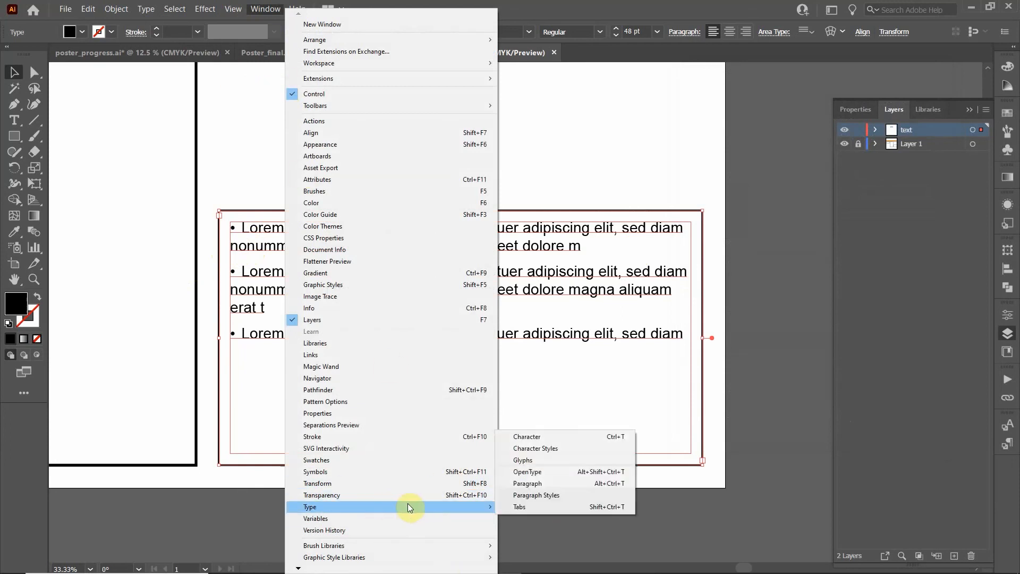
{"action": "left_click", "coordinate": [526, 506]}
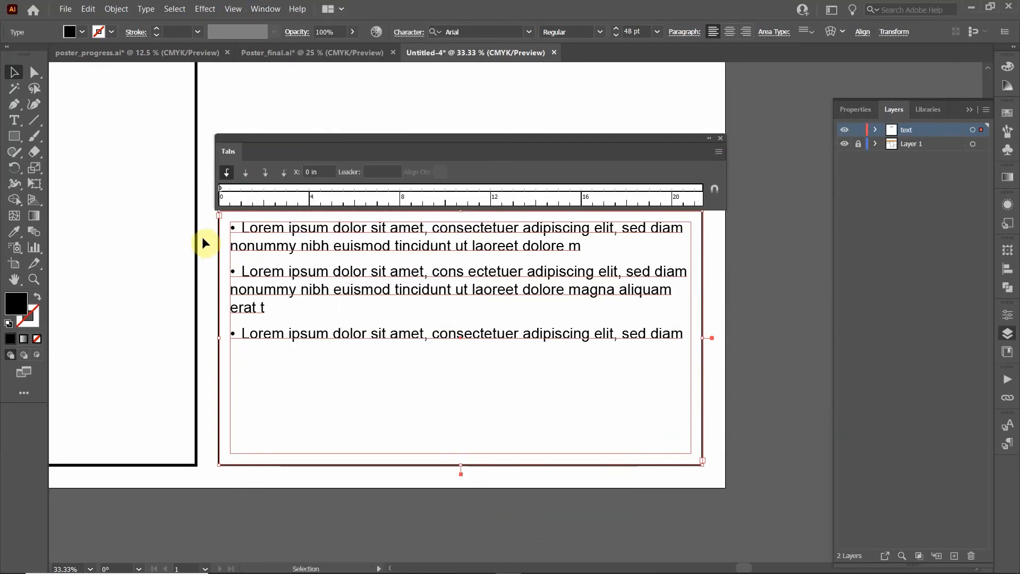
{"action": "left_click", "coordinate": [248, 188]}
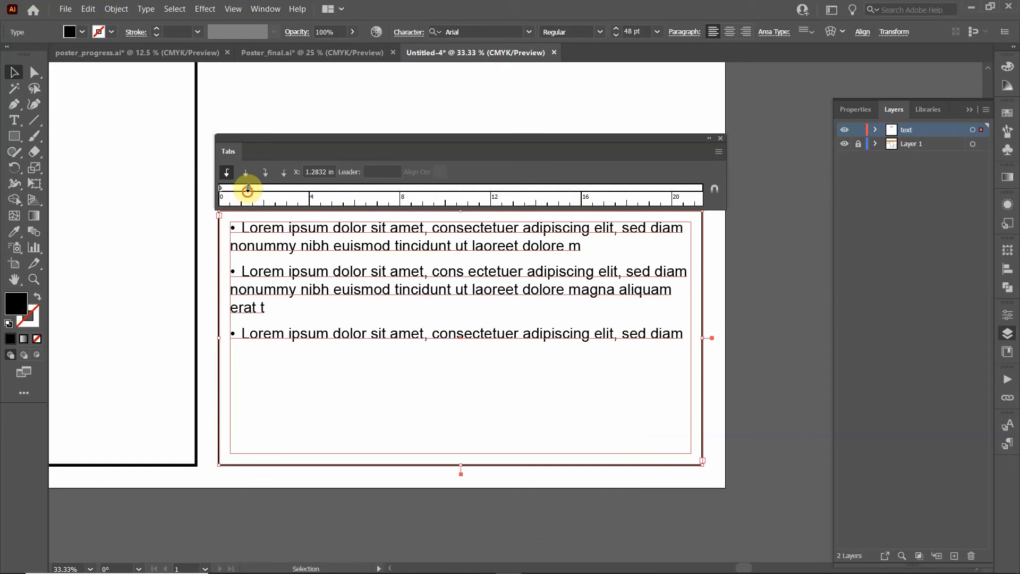
{"action": "left_click_drag", "start_coordinate": [249, 188], "coordinate": [242, 191]}
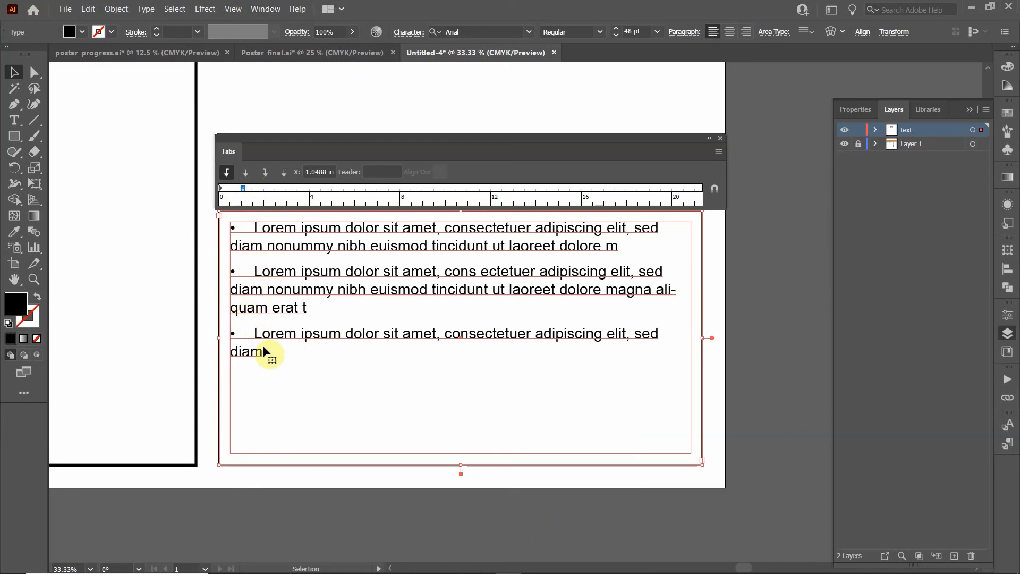
{"action": "left_click", "coordinate": [720, 137]}
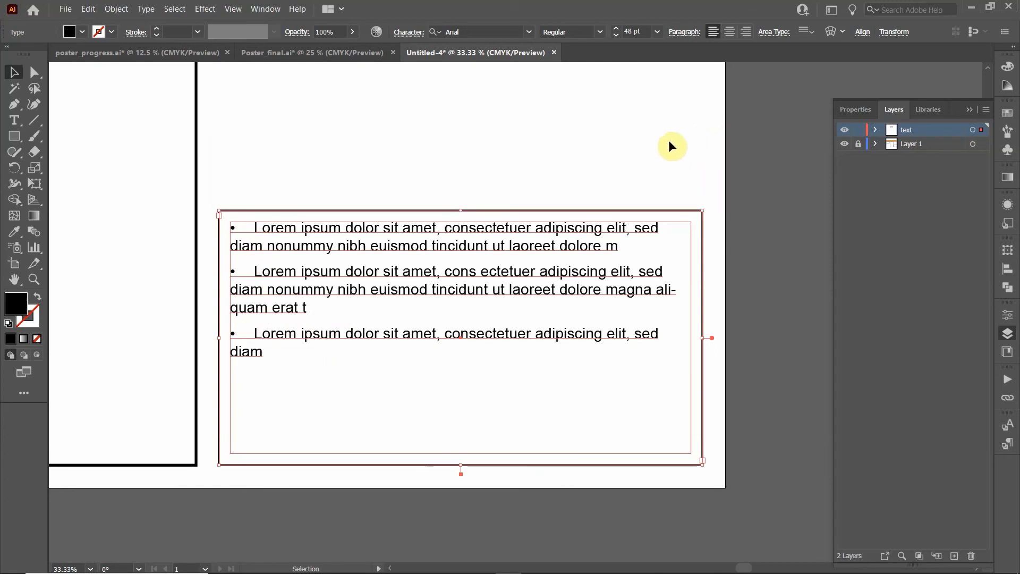
{"action": "left_click", "coordinate": [692, 33]}
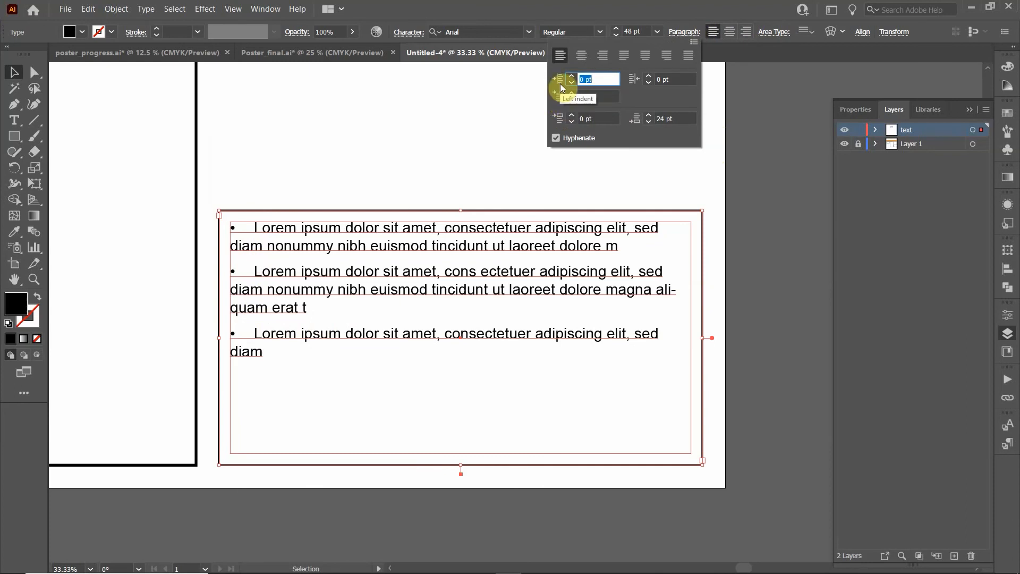
{"action": "left_click", "coordinate": [711, 14]}
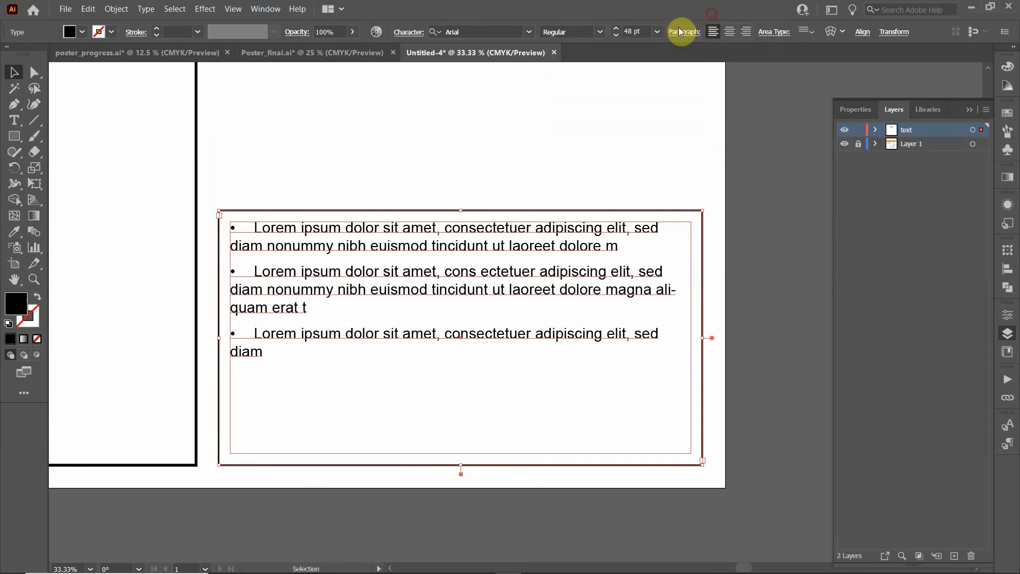
Set the tab stop position to exactly 1 in and close the Tabs panel
{"action": "left_click", "coordinate": [261, 10]}
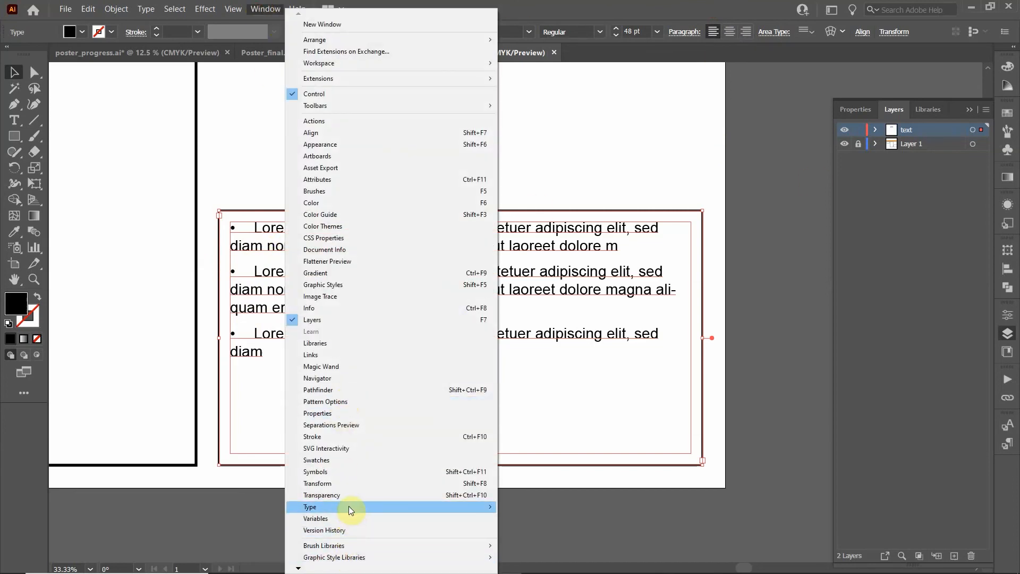
{"action": "mouse_move", "coordinate": [455, 506]}
{"action": "left_click", "coordinate": [516, 507]}
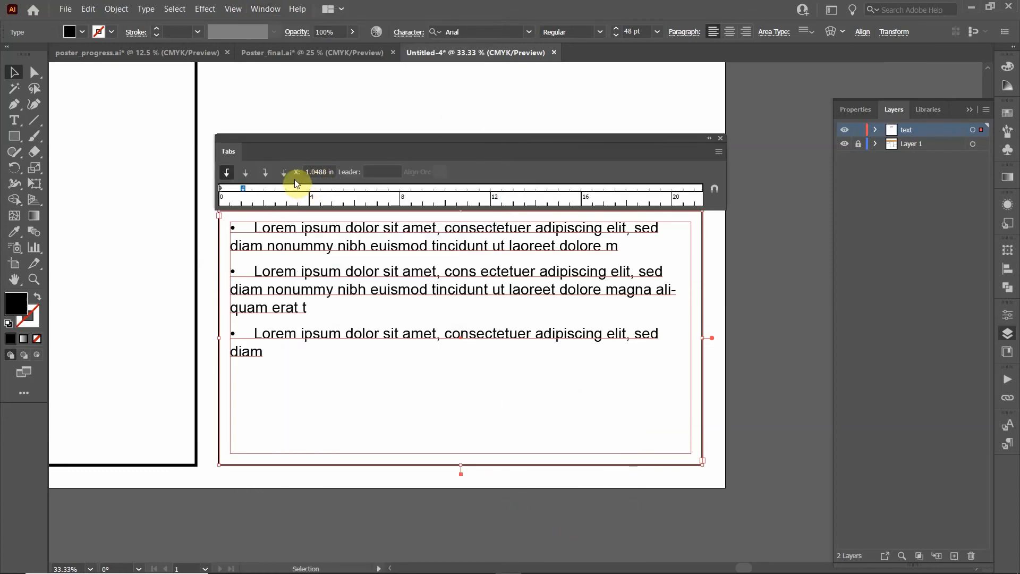
{"action": "left_click_drag", "start_coordinate": [306, 171], "coordinate": [353, 171]}
{"action": "type", "text": "1"}
{"action": "key", "text": "Return"}
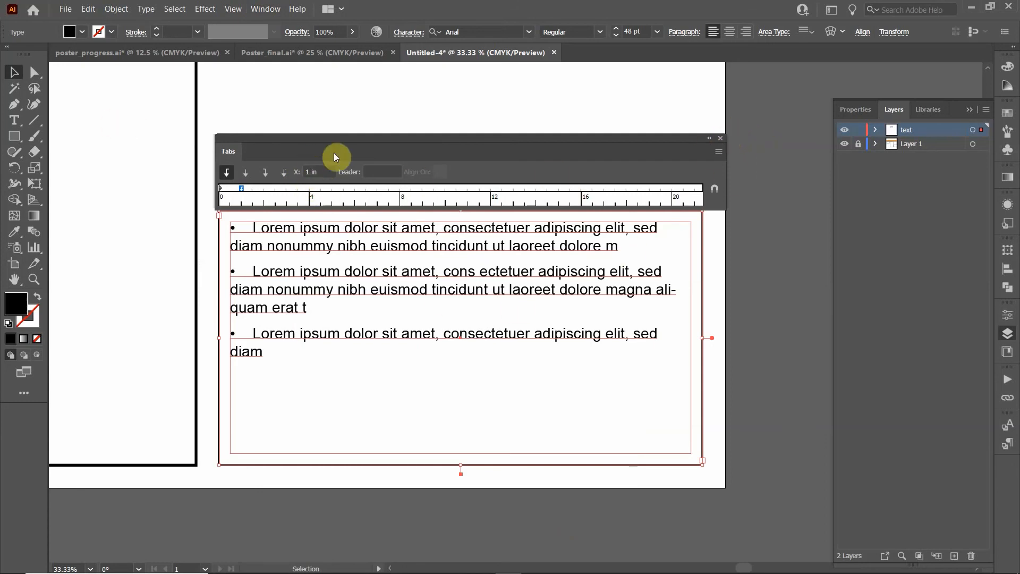
{"action": "left_click", "coordinate": [719, 137]}
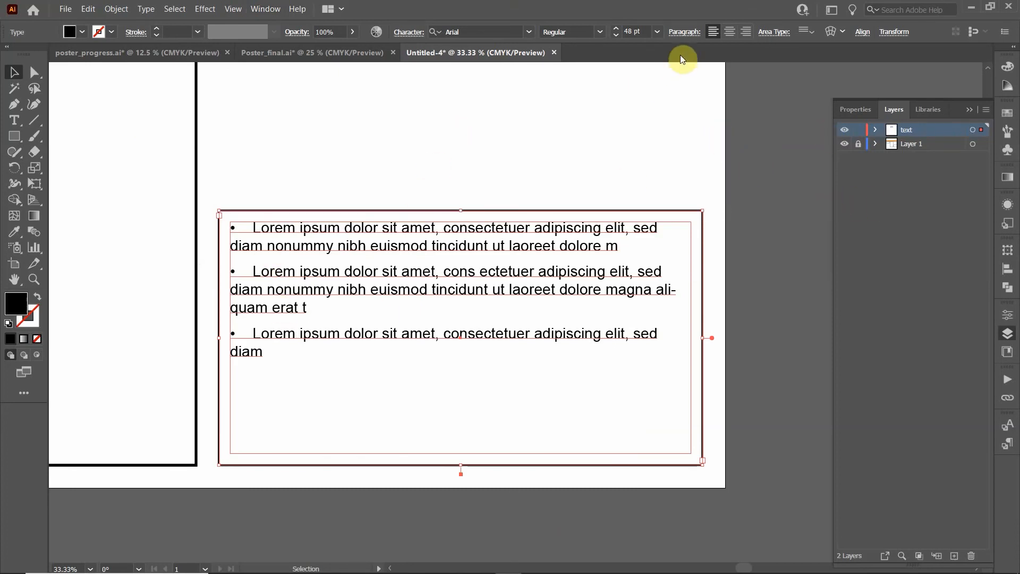
Give the bulleted paragraphs a 72 pt left indent and a -72 pt first-line indent
{"action": "left_click", "coordinate": [683, 33]}
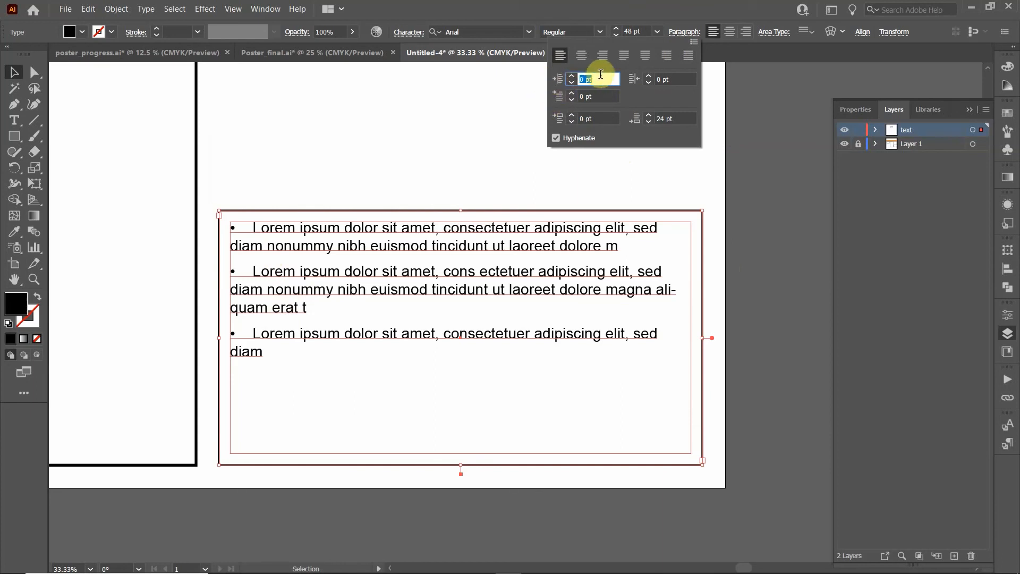
{"action": "type", "text": "72"}
{"action": "key", "text": "Return"}
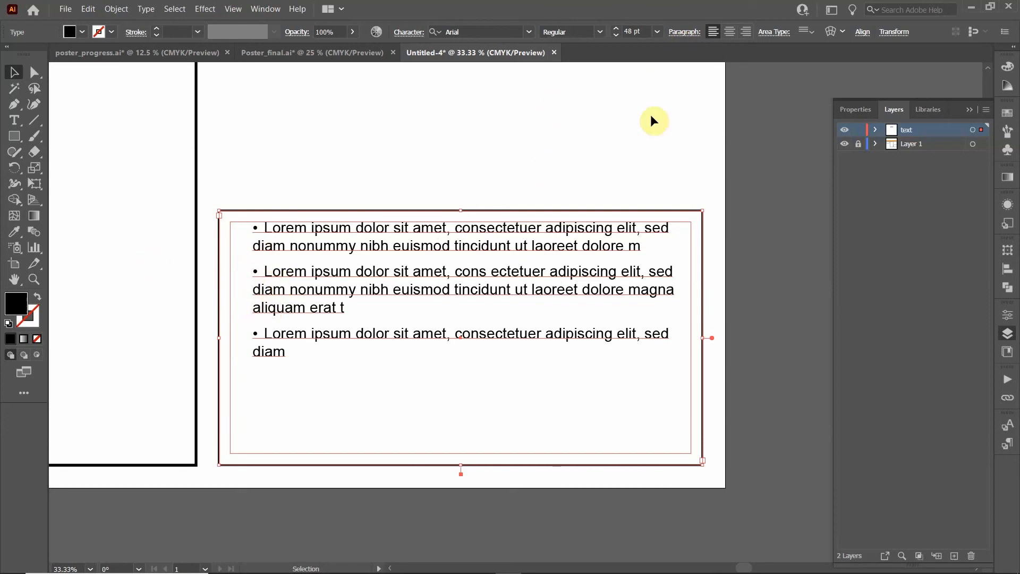
{"action": "left_click", "coordinate": [691, 33]}
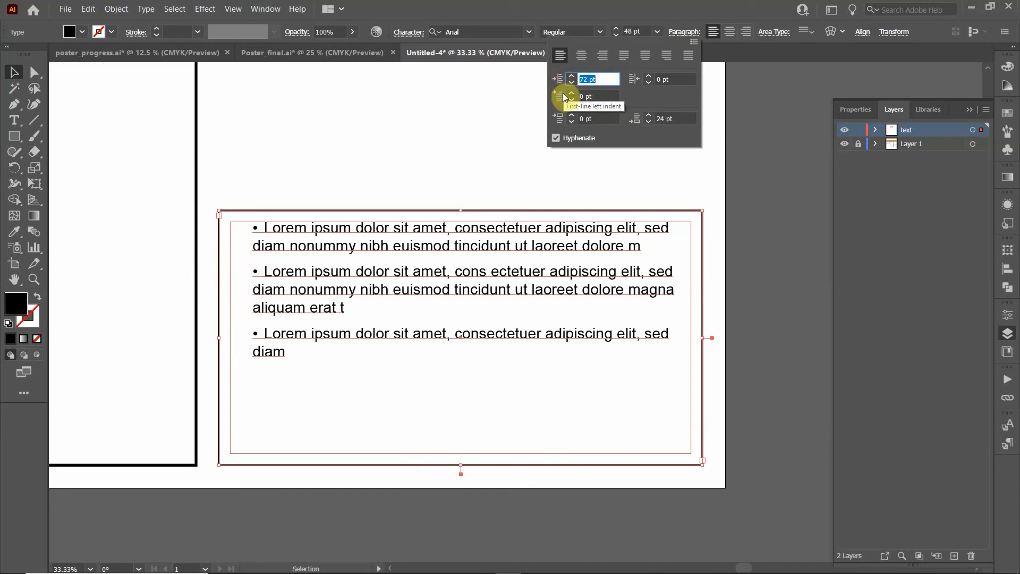
{"action": "left_click", "coordinate": [594, 96]}
{"action": "type", "text": "-72"}
{"action": "left_click", "coordinate": [458, 89]}
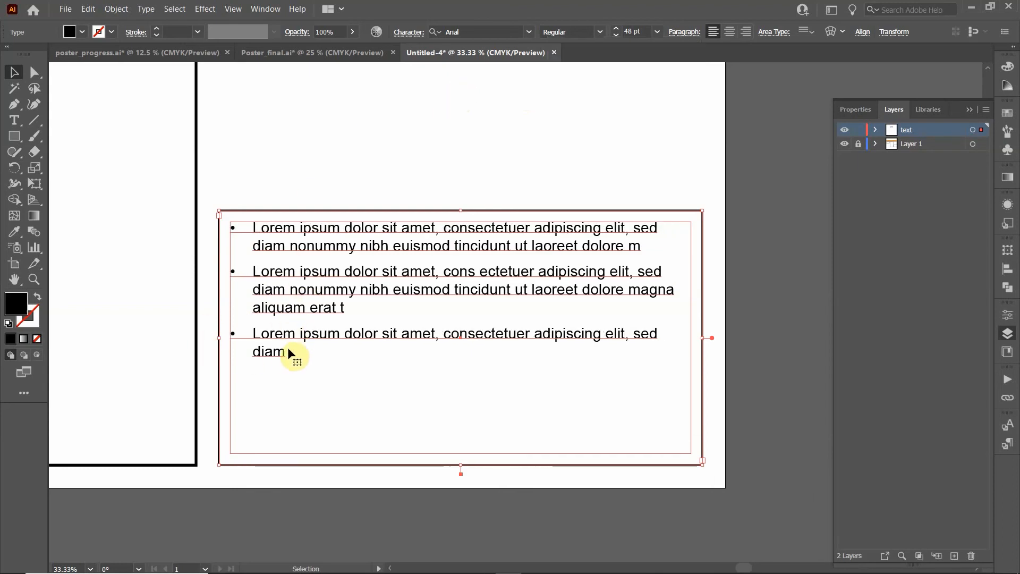
{"action": "double_click", "coordinate": [273, 351]}
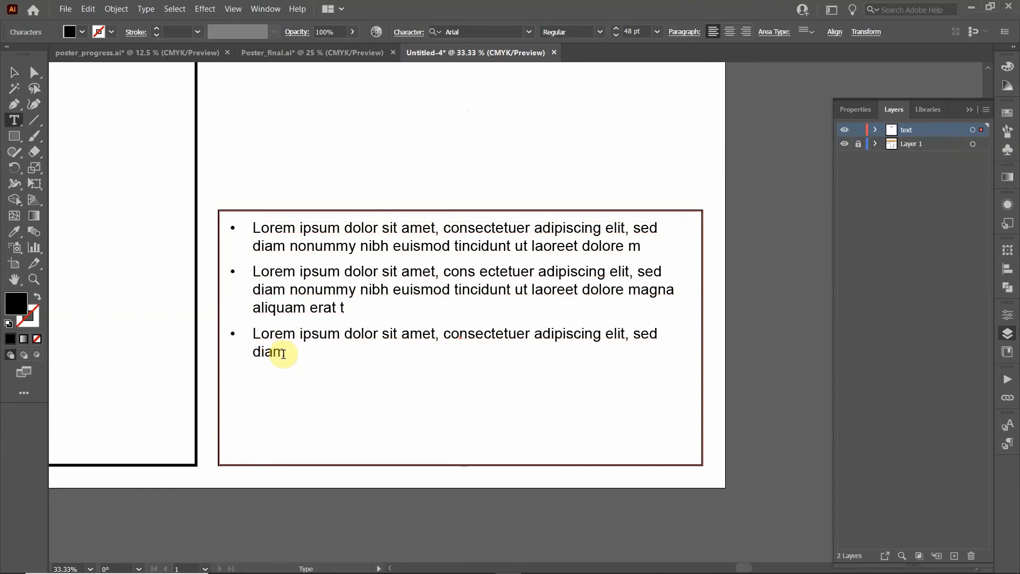
Start a new line after the last bullet and insert a bullet from the Glyphs panel
{"action": "left_click", "coordinate": [286, 353]}
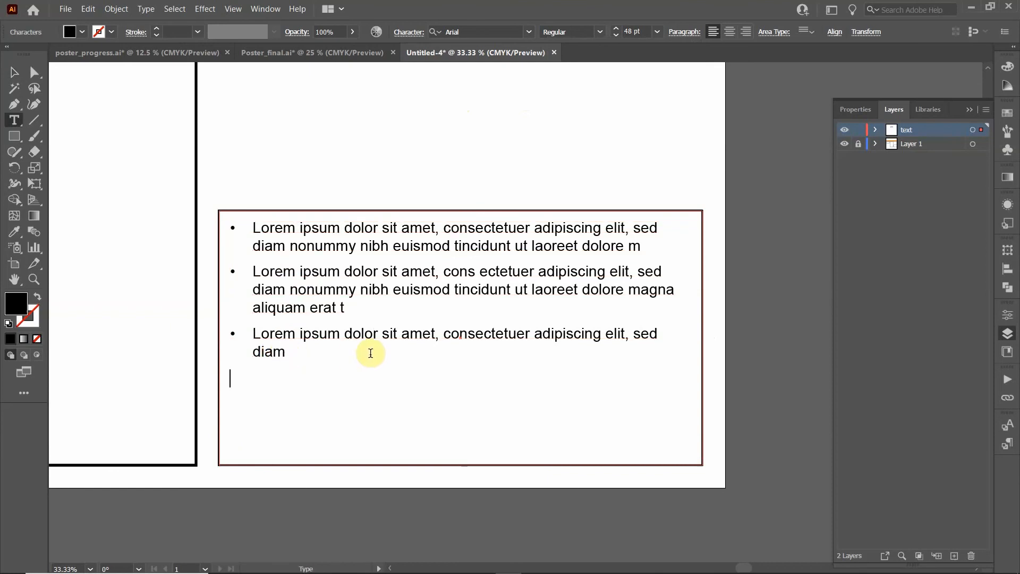
{"action": "left_click", "coordinate": [145, 9]}
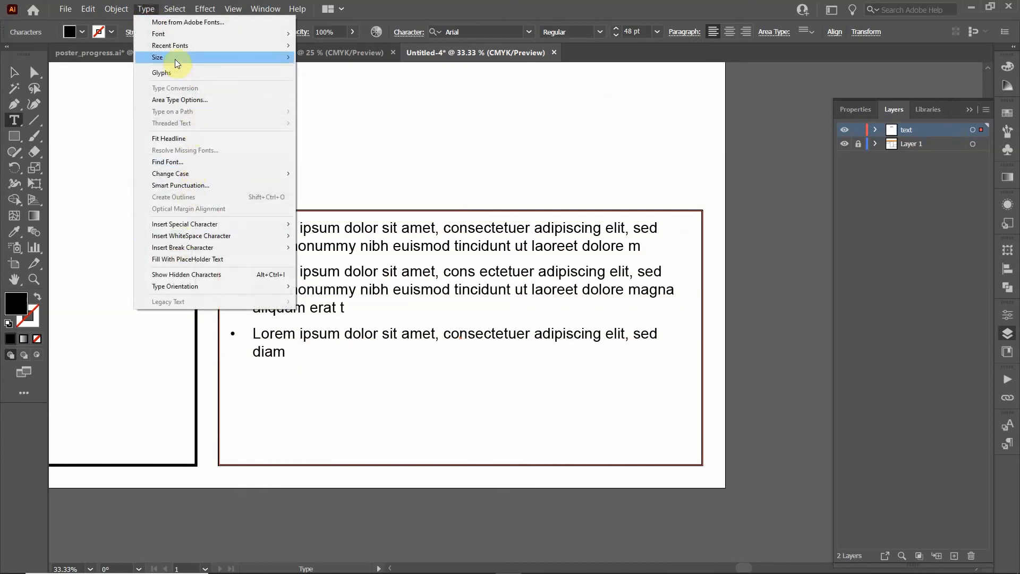
{"action": "left_click", "coordinate": [180, 72]}
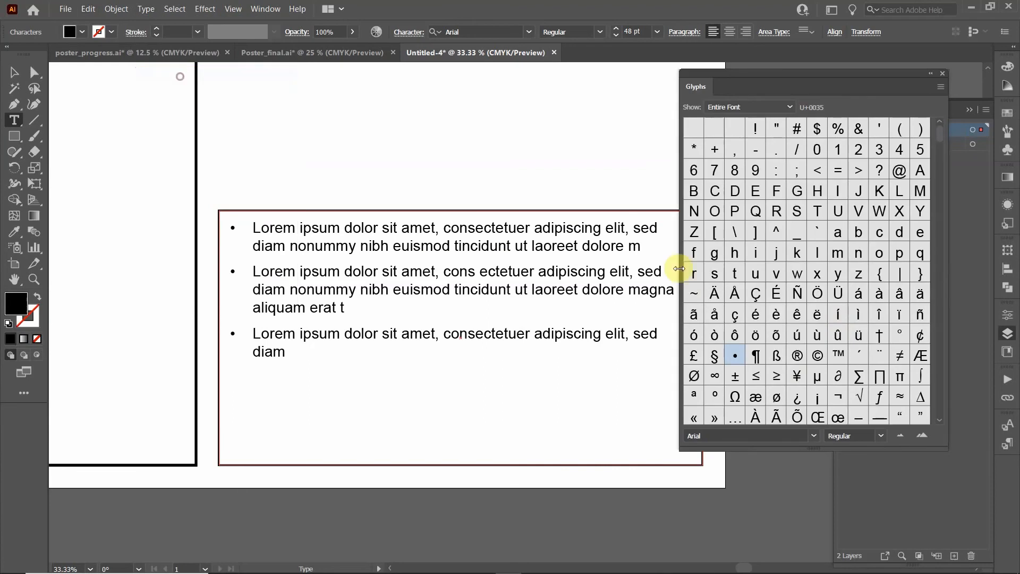
{"action": "double_click", "coordinate": [736, 356]}
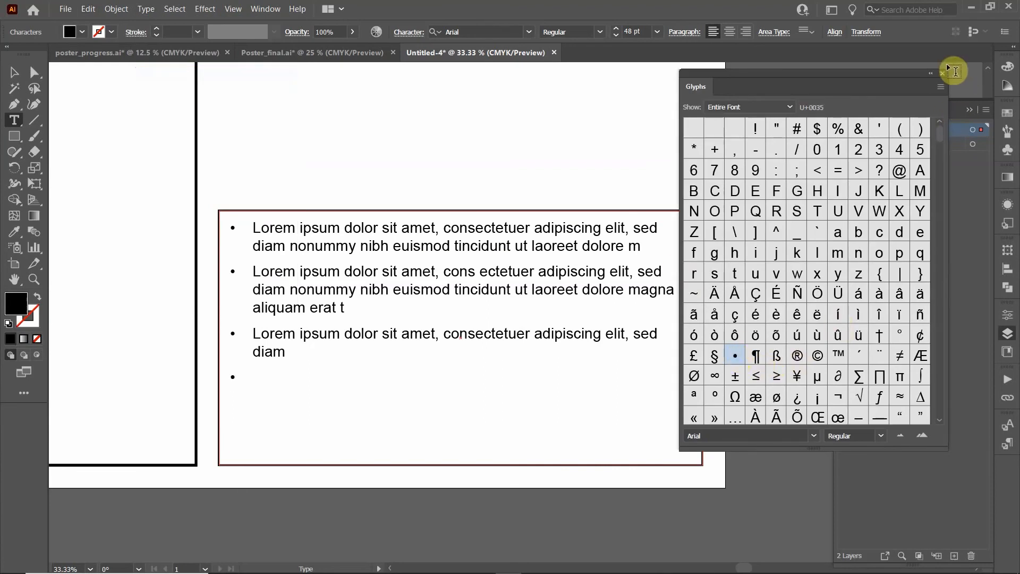
{"action": "left_click", "coordinate": [943, 76]}
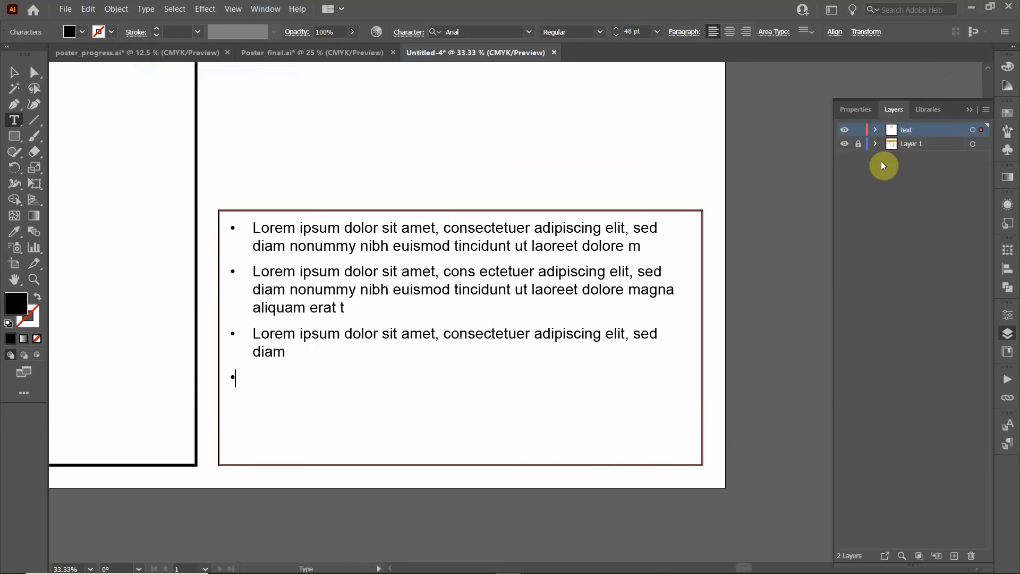
Type 'Another bullet point. Everything will be aligned properly and will go to the right point'
{"action": "type", "text": "Anno"}
{"action": "key", "text": "BackSpace"}
{"action": "type", "text": "other bullet point."}
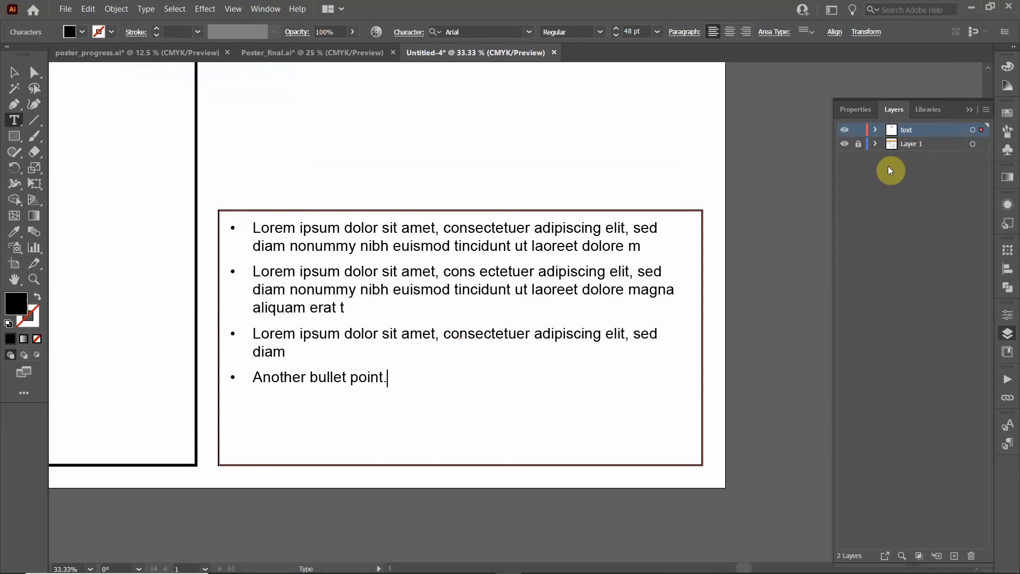
{"action": "type", "text": "  Everything"}
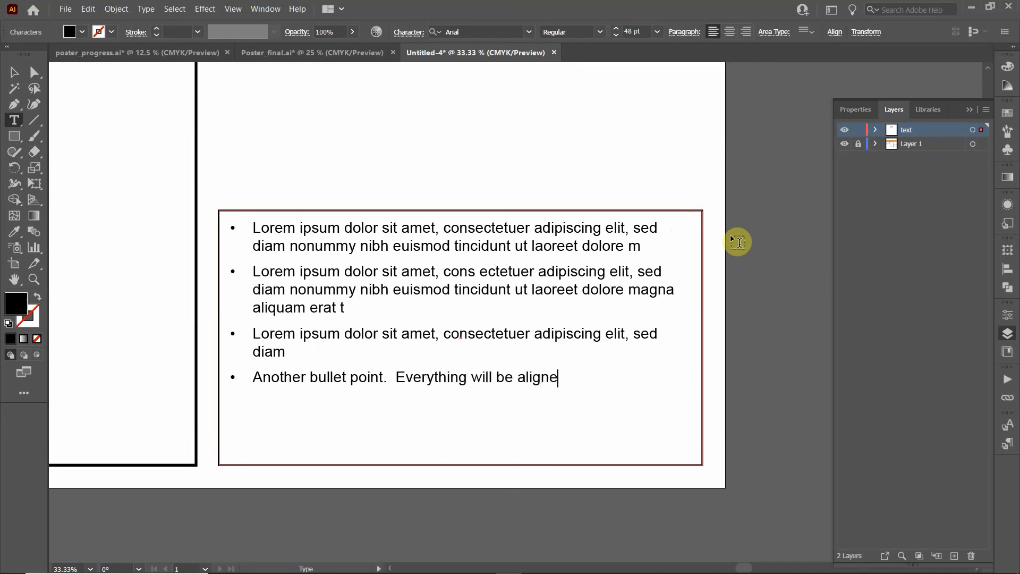
{"action": "type", "text": "will be aligned properly and will go to the ri"}
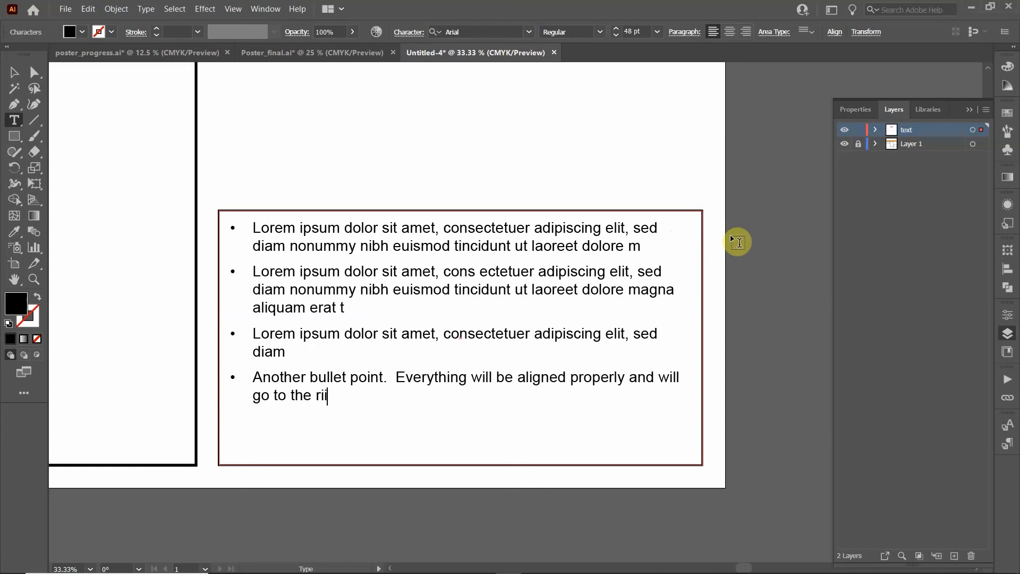
{"action": "type", "text": "ght point."}
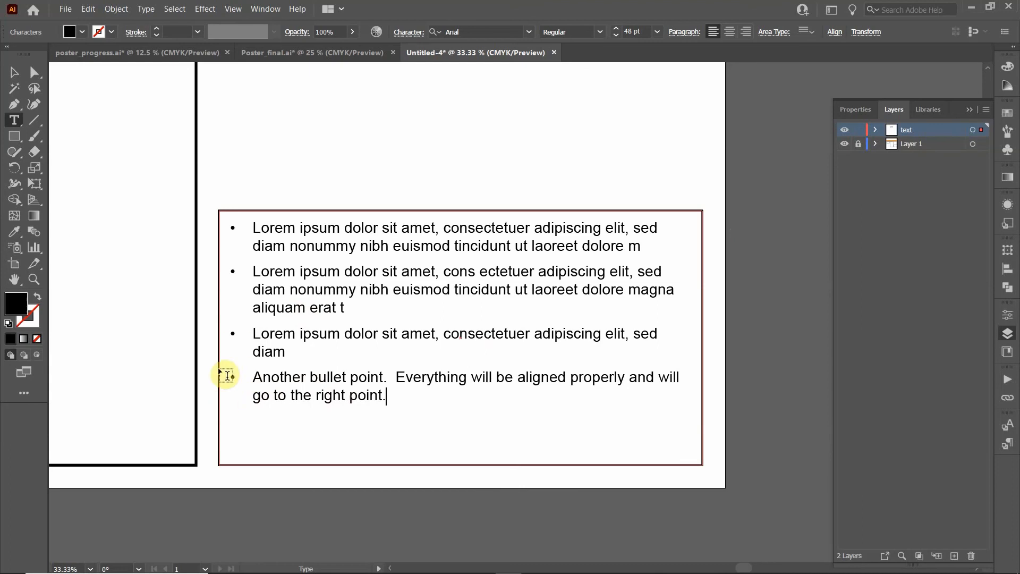
{"action": "left_click", "coordinate": [15, 74]}
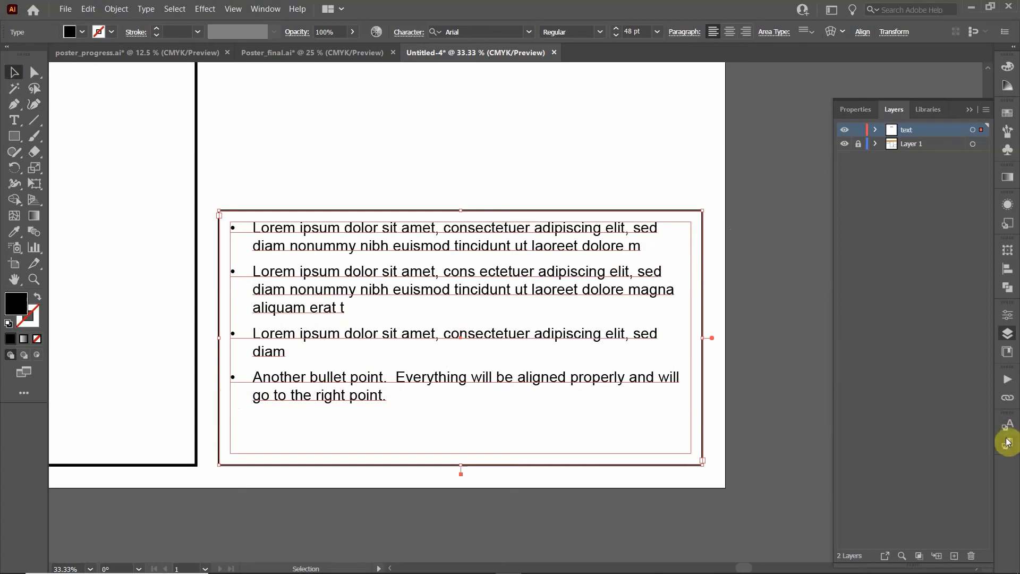
Show the Paragraph Styles panel from the Window menu
{"action": "left_click", "coordinate": [277, 11]}
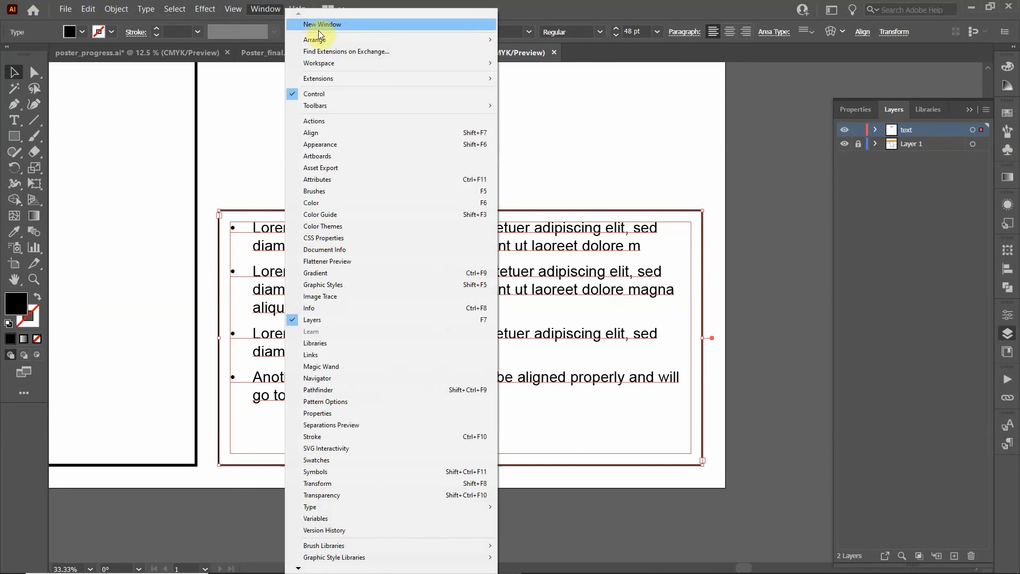
{"action": "mouse_move", "coordinate": [362, 508]}
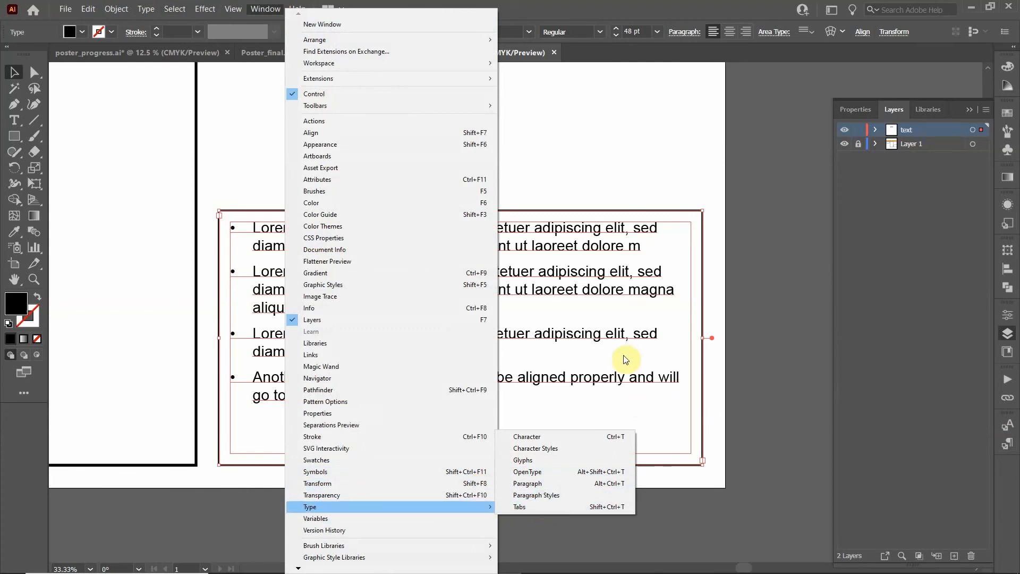
{"action": "left_click", "coordinate": [1012, 485]}
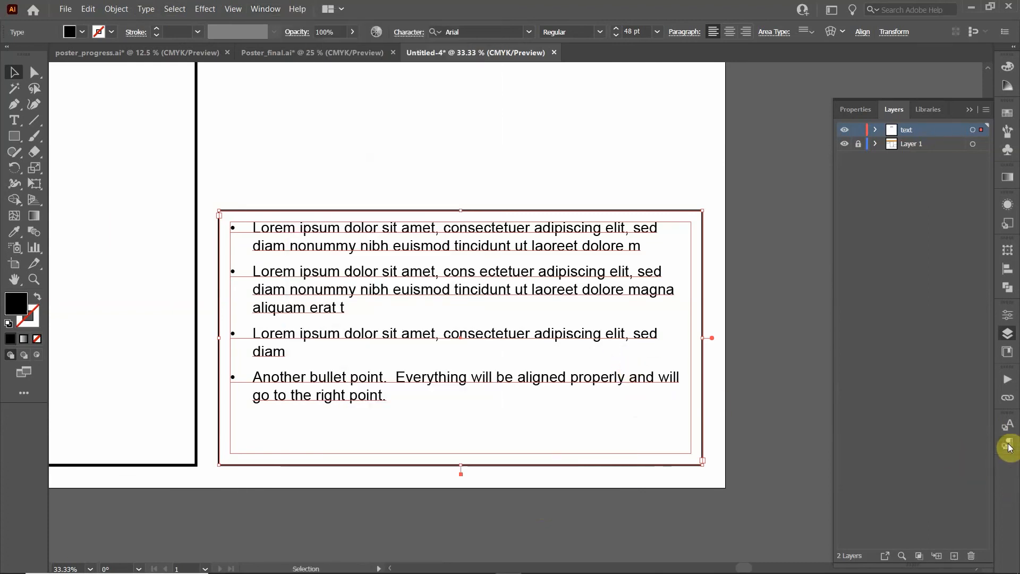
{"action": "left_click", "coordinate": [1007, 444]}
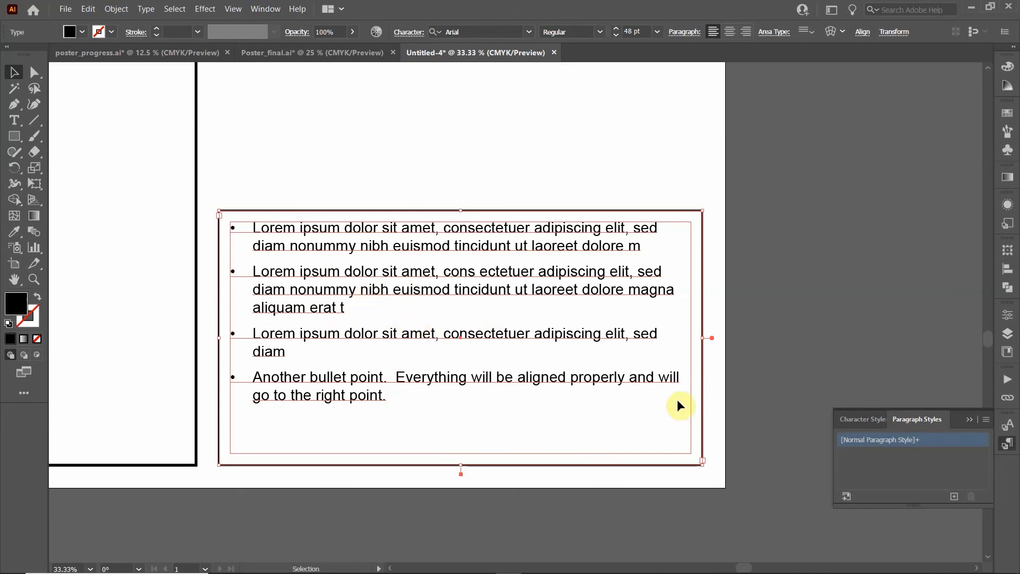
Create a new paragraph style from the bulleted text and name it 'Bullet points_poster'
{"action": "left_click", "coordinate": [954, 496]}
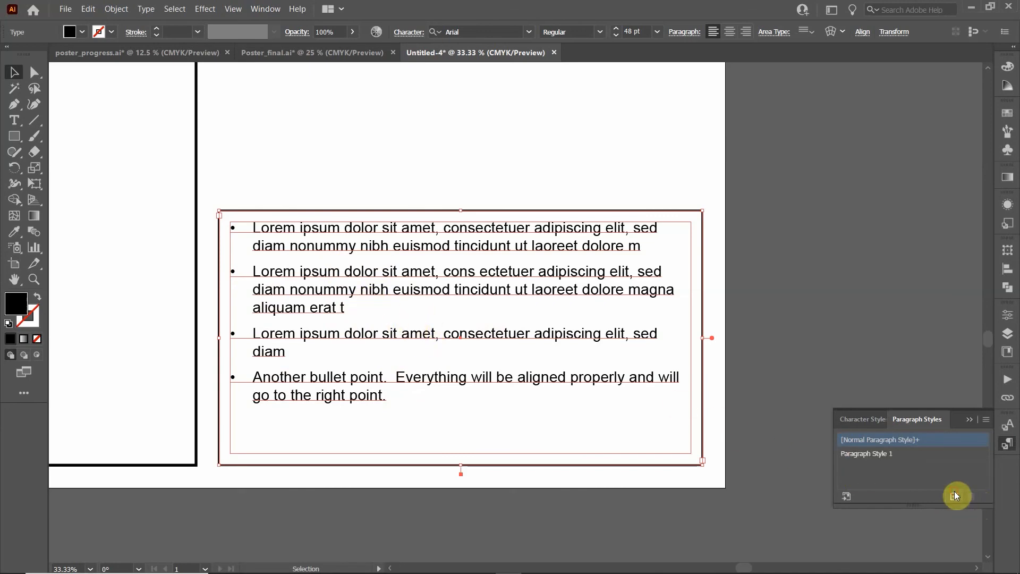
{"action": "double_click", "coordinate": [877, 454]}
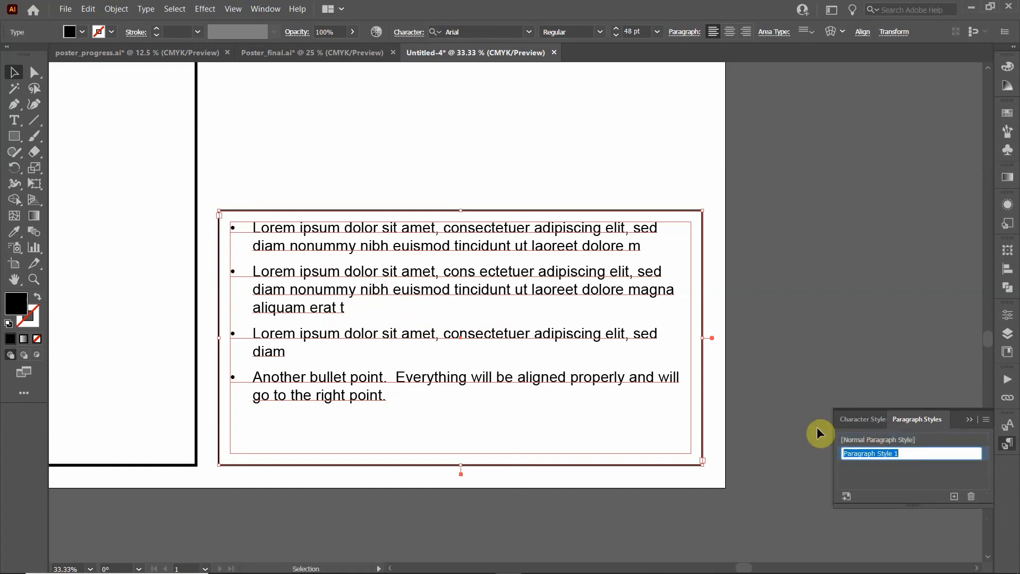
{"action": "type", "text": "Bullet points_poster"}
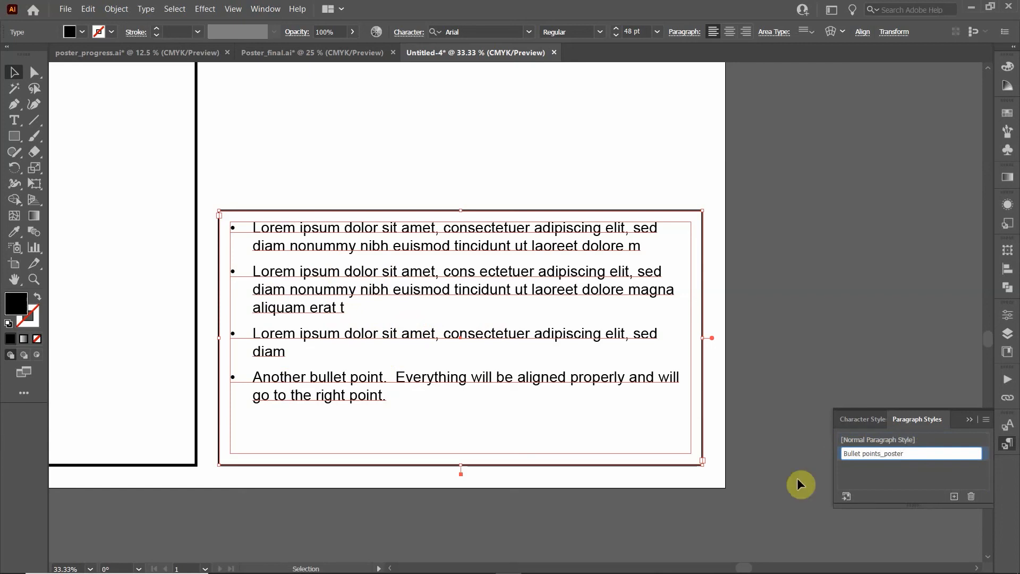
{"action": "left_click", "coordinate": [445, 105]}
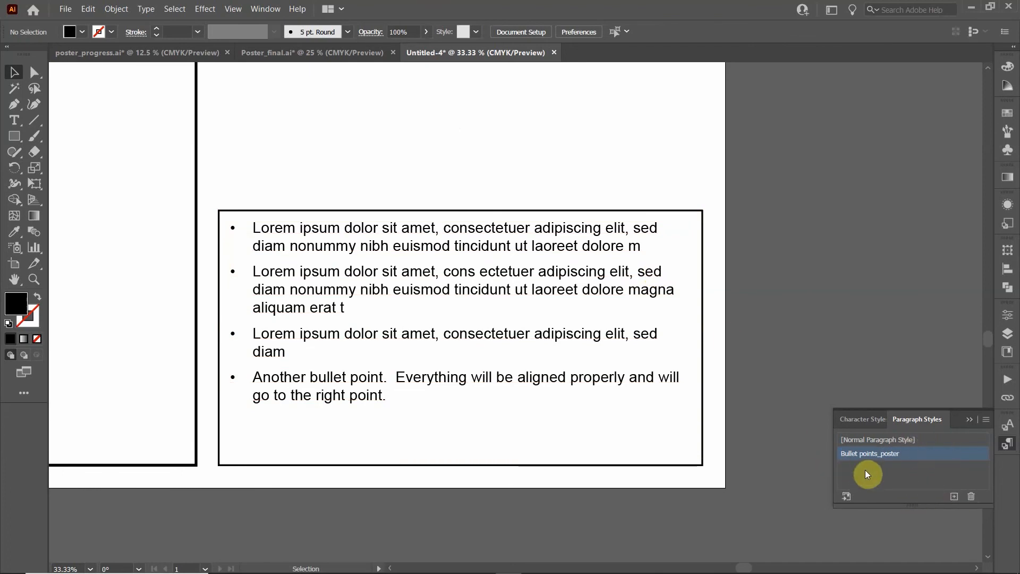
Draw a Lorem ipsum area text frame above the bullet list and apply Bullet points_poster
{"action": "scroll", "coordinate": [712, 274], "scroll_direction": "up", "scroll_amount": 3}
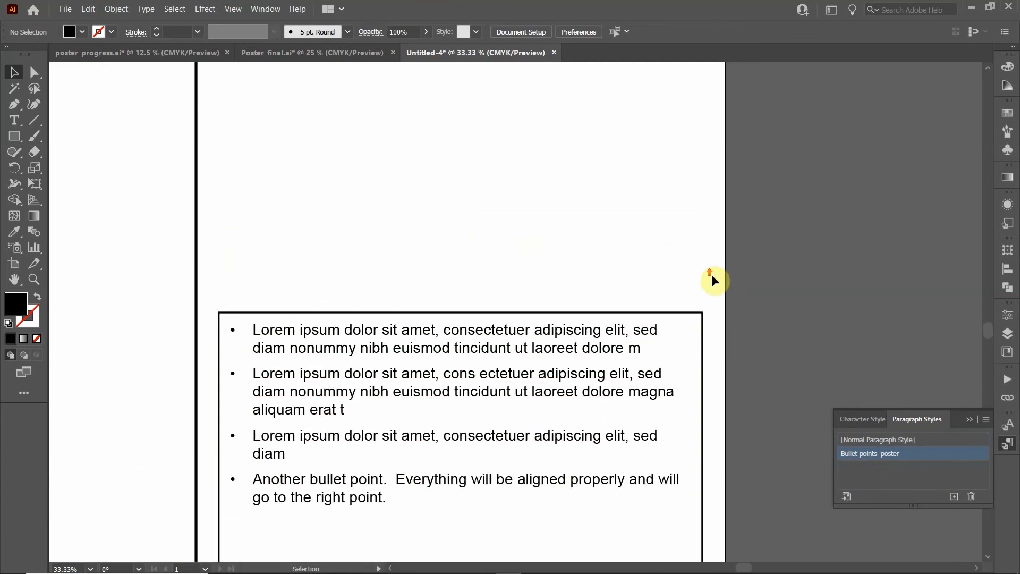
{"action": "scroll", "coordinate": [712, 274], "scroll_direction": "up", "scroll_amount": 1}
{"action": "left_click", "coordinate": [15, 120]}
{"action": "mouse_move", "coordinate": [220, 94]}
{"action": "left_mouse_down"}
{"action": "mouse_move", "coordinate": [620, 326]}
{"action": "mouse_move", "coordinate": [694, 328]}
{"action": "mouse_move", "coordinate": [689, 321]}
{"action": "left_mouse_up"}
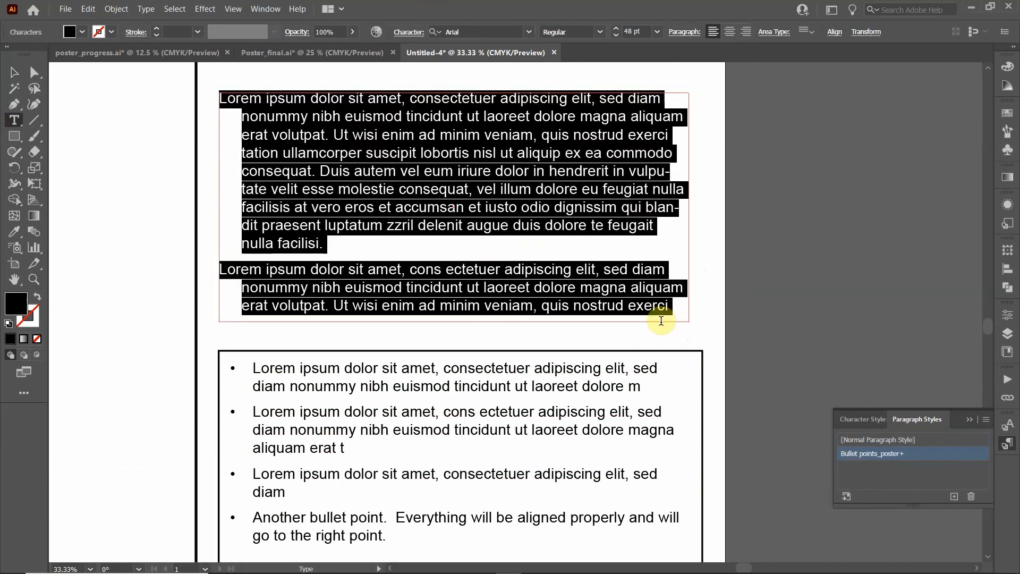
{"action": "left_click", "coordinate": [852, 455]}
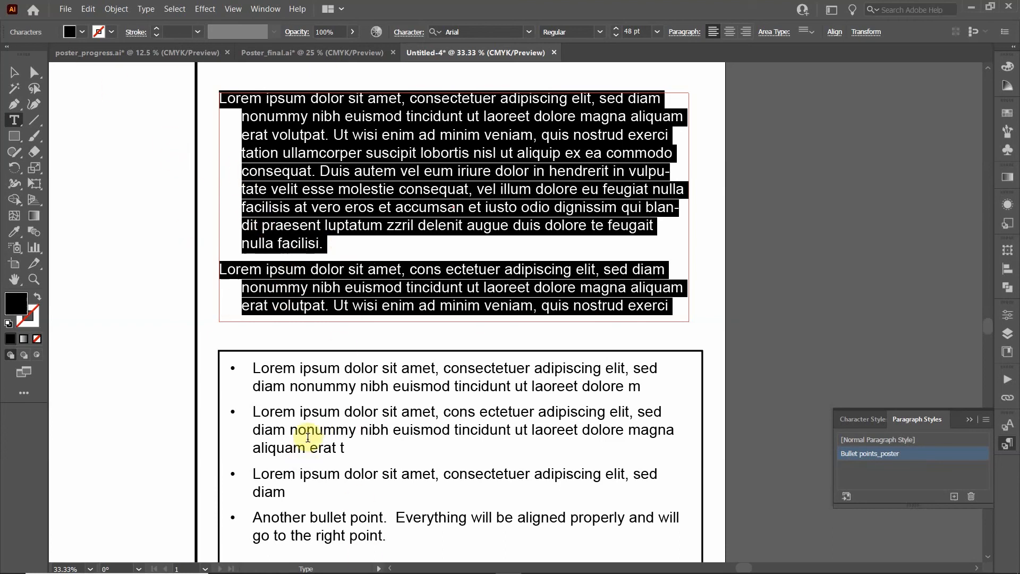
{"action": "left_click", "coordinate": [14, 72]}
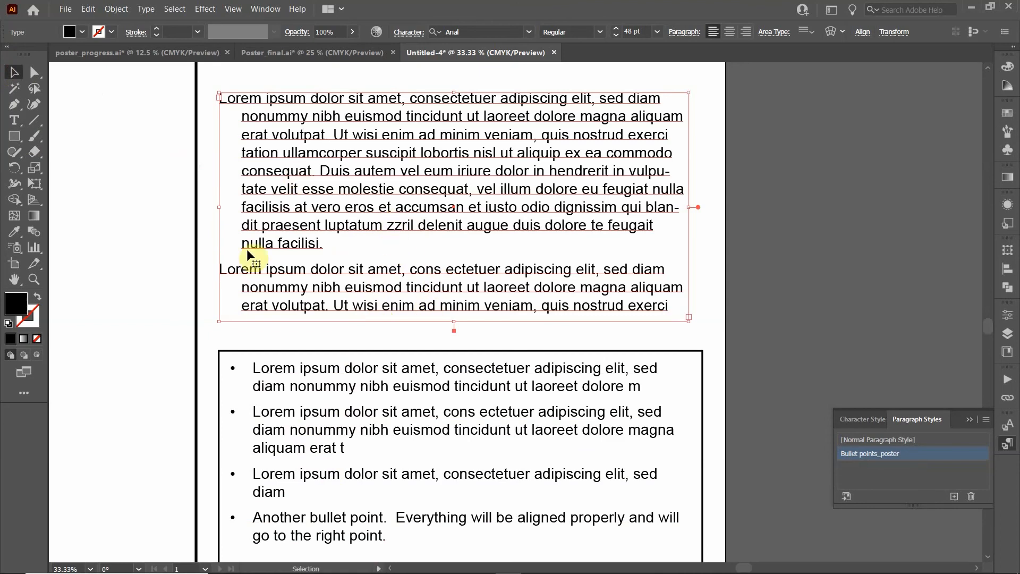
{"action": "double_click", "coordinate": [226, 268]}
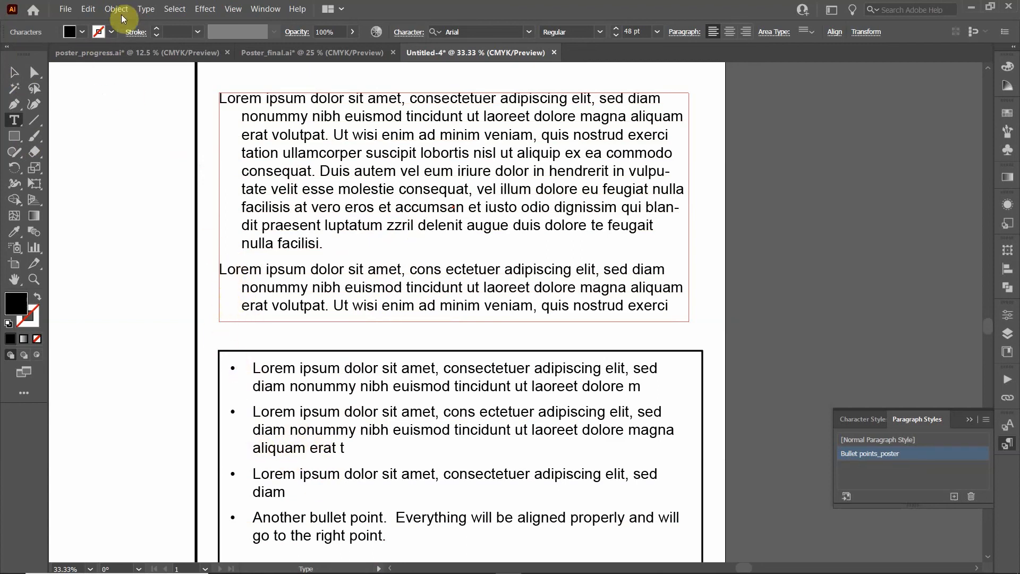
Insert a Glyphs-panel bullet followed by a tab at the start of paragraph two
{"action": "left_click", "coordinate": [146, 9]}
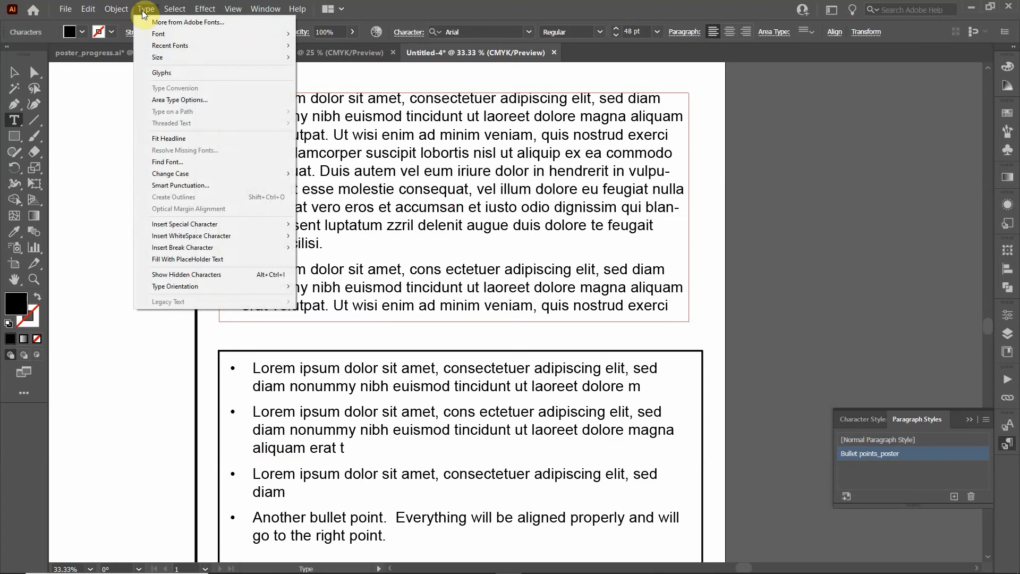
{"action": "left_click", "coordinate": [160, 74]}
{"action": "double_click", "coordinate": [739, 355]}
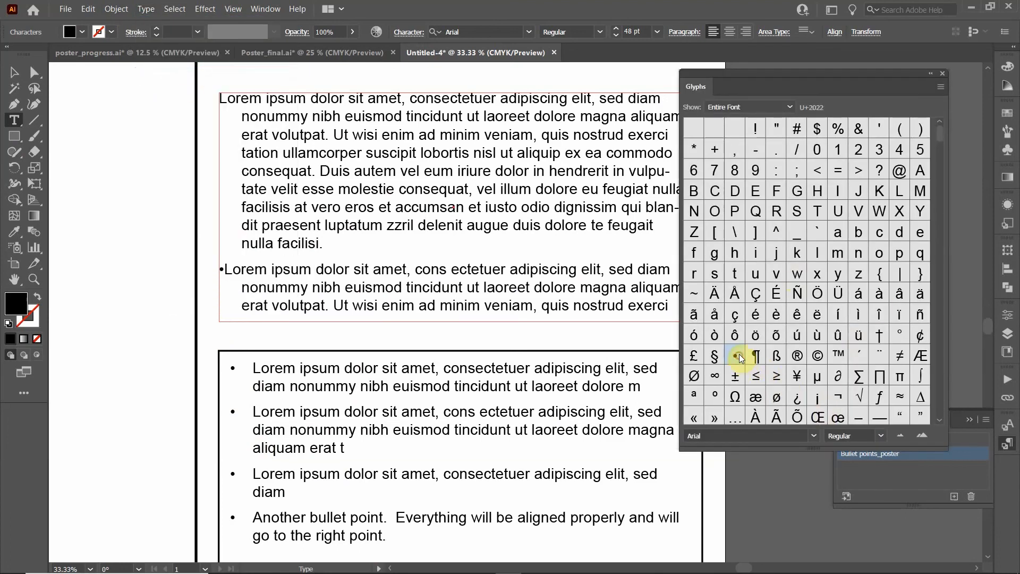
{"action": "left_click", "coordinate": [941, 71]}
{"action": "key", "text": "Tab"}
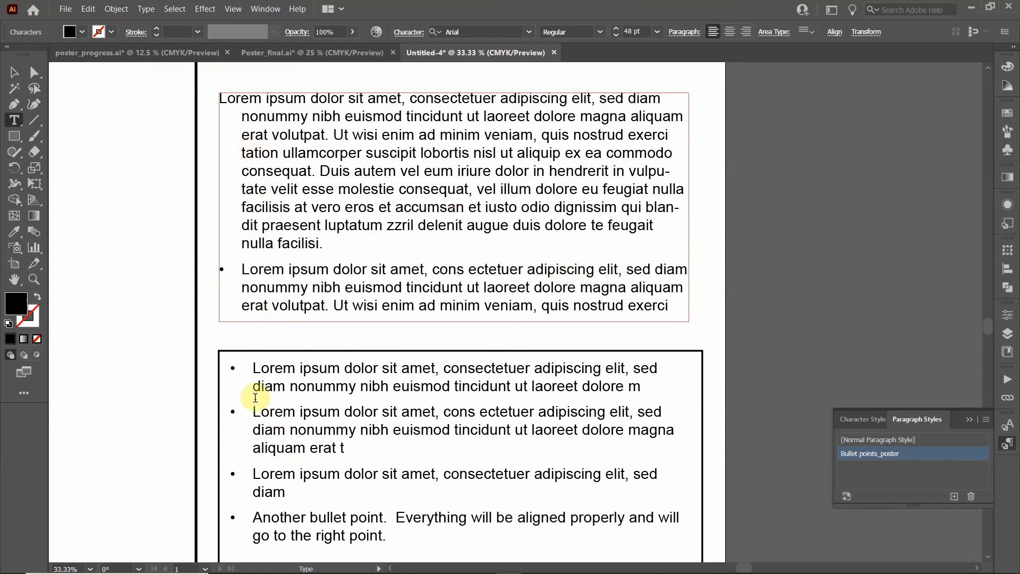
Set the area text frame's inset spacing to 0.5 in
{"action": "left_click", "coordinate": [802, 32]}
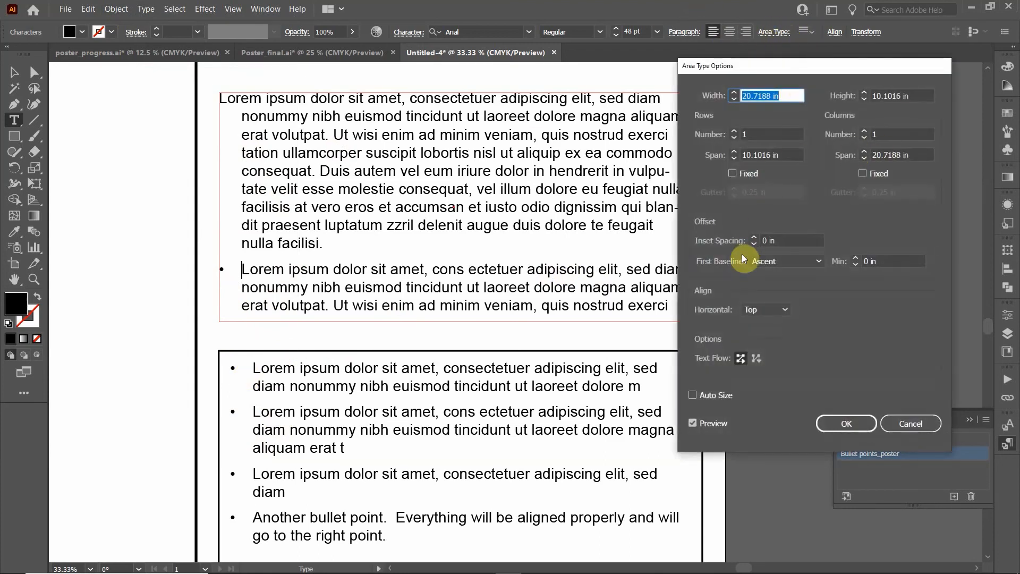
{"action": "left_click", "coordinate": [775, 240]}
{"action": "type", "text": "0.5"}
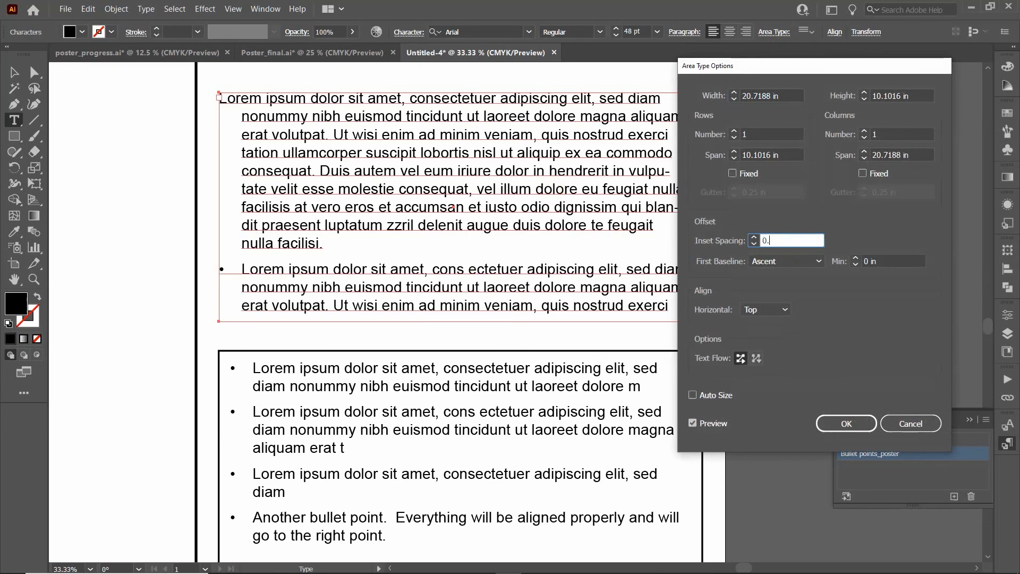
{"action": "key", "text": "Return"}
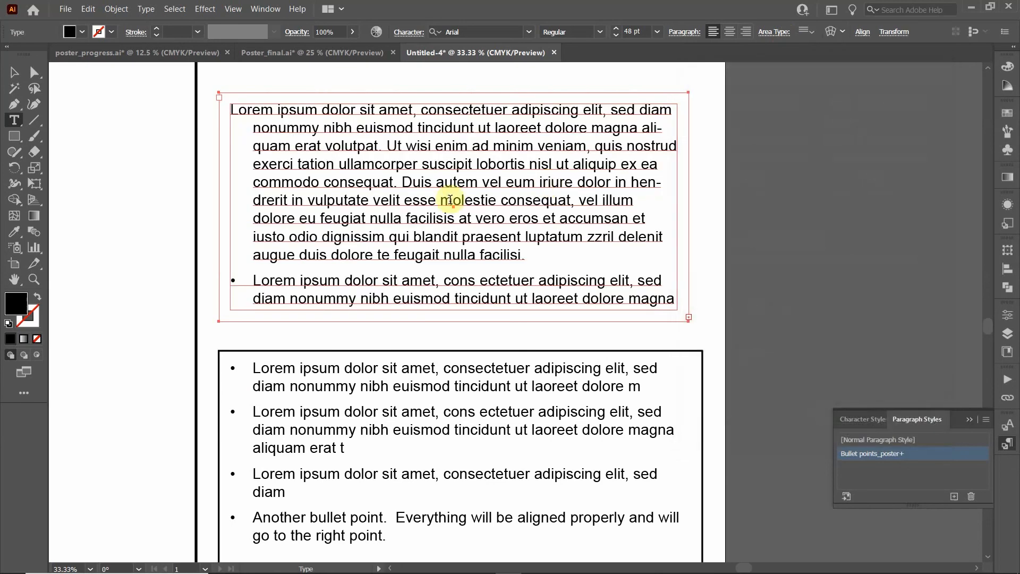
Select the upper sample text frame and delete it
{"action": "left_click", "coordinate": [14, 72]}
{"action": "left_click", "coordinate": [770, 216]}
{"action": "left_click", "coordinate": [585, 145]}
{"action": "key", "text": "Delete"}
{"action": "left_click", "coordinate": [65, 9]}
Save the document as 'new poster.ai' in the Poster folder with default Illustrator options
{"action": "left_click", "coordinate": [79, 108]}
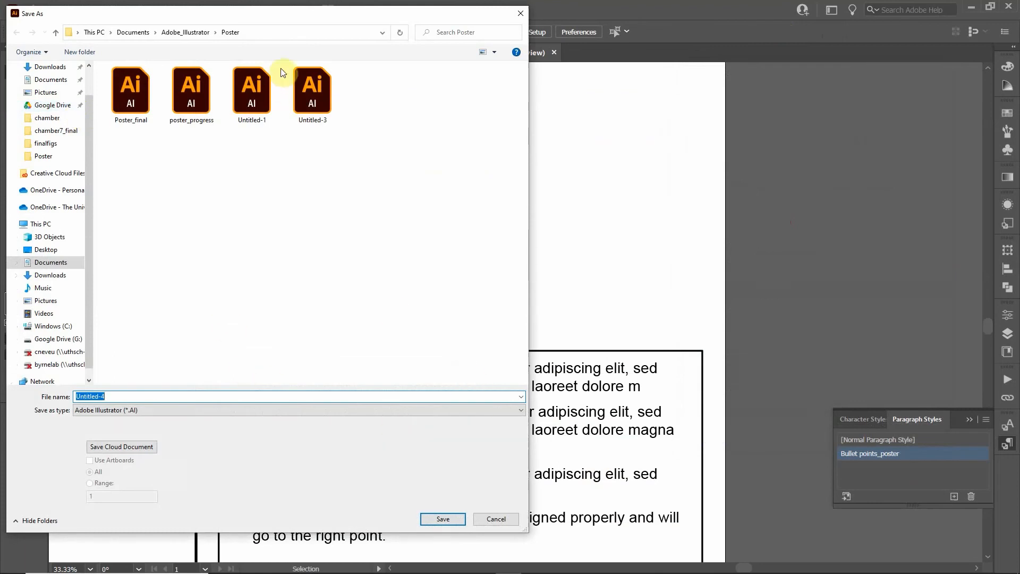
{"action": "left_click_drag", "start_coordinate": [286, 16], "coordinate": [535, 44]}
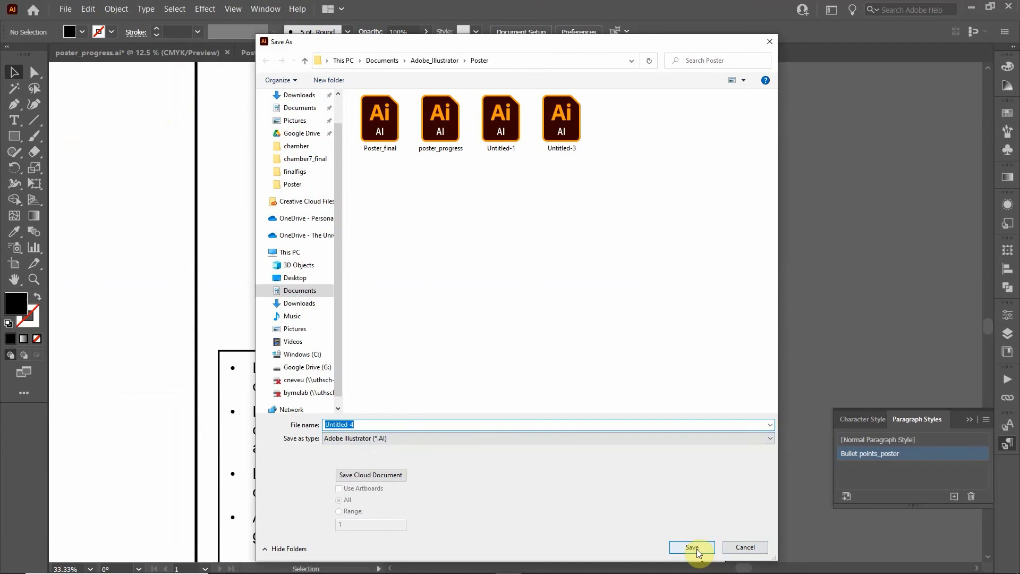
{"action": "type", "text": "new poster"}
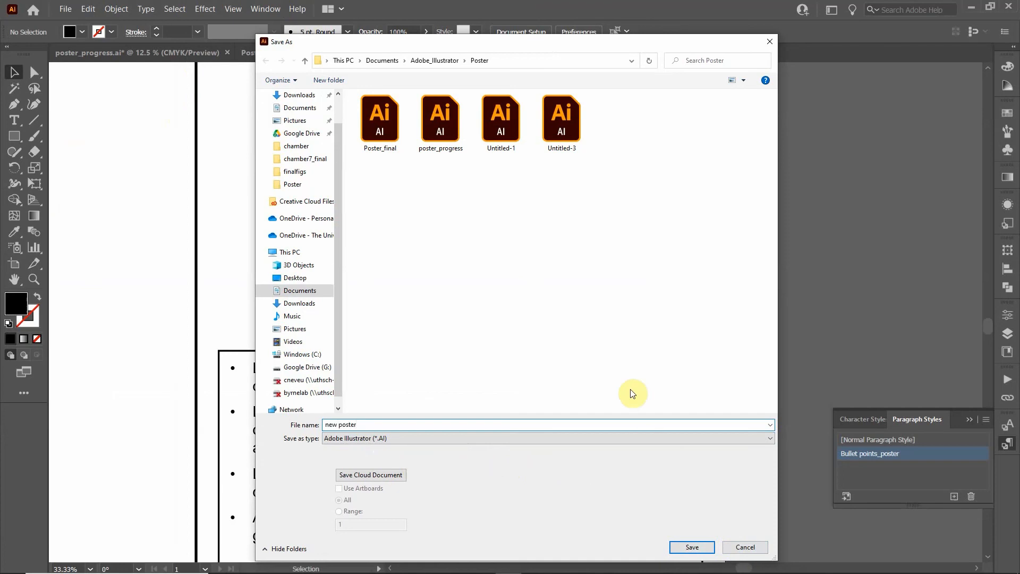
{"action": "left_click", "coordinate": [687, 547]}
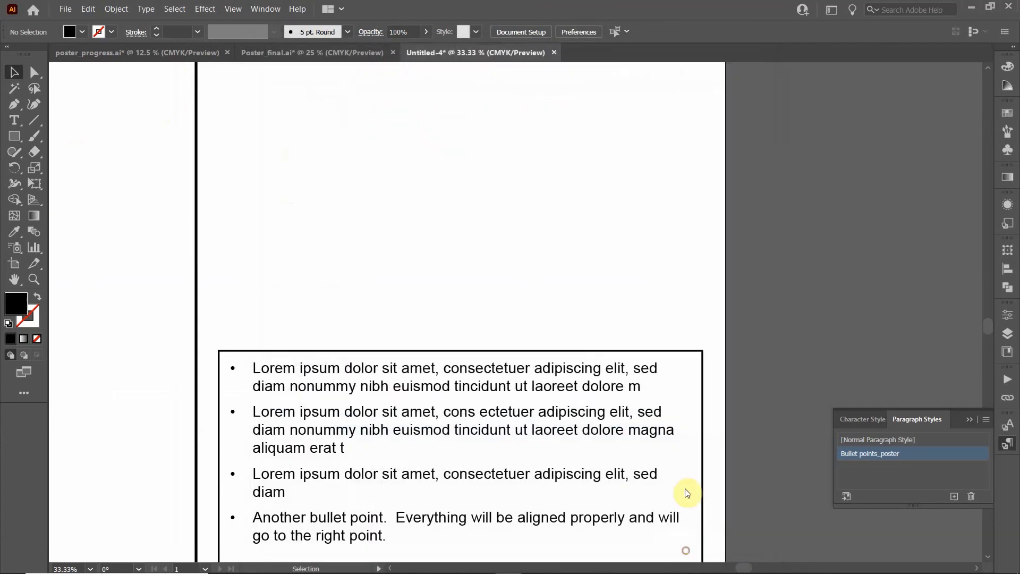
{"action": "left_click", "coordinate": [567, 467]}
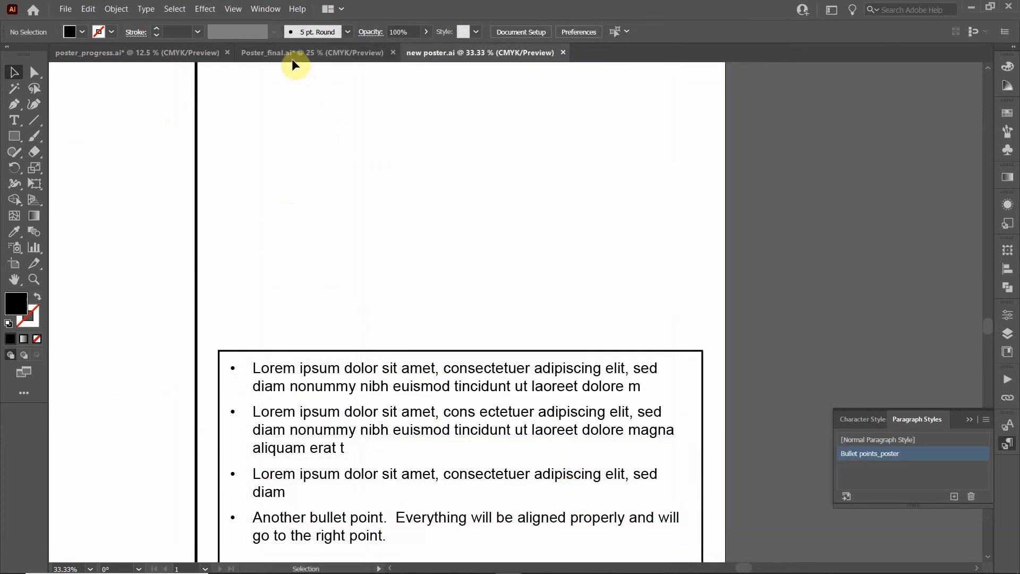
In Poster_final, load paragraph styles from 'new poster' in Documents > Adobe_Illustrator > Poster
{"action": "left_click", "coordinate": [292, 58]}
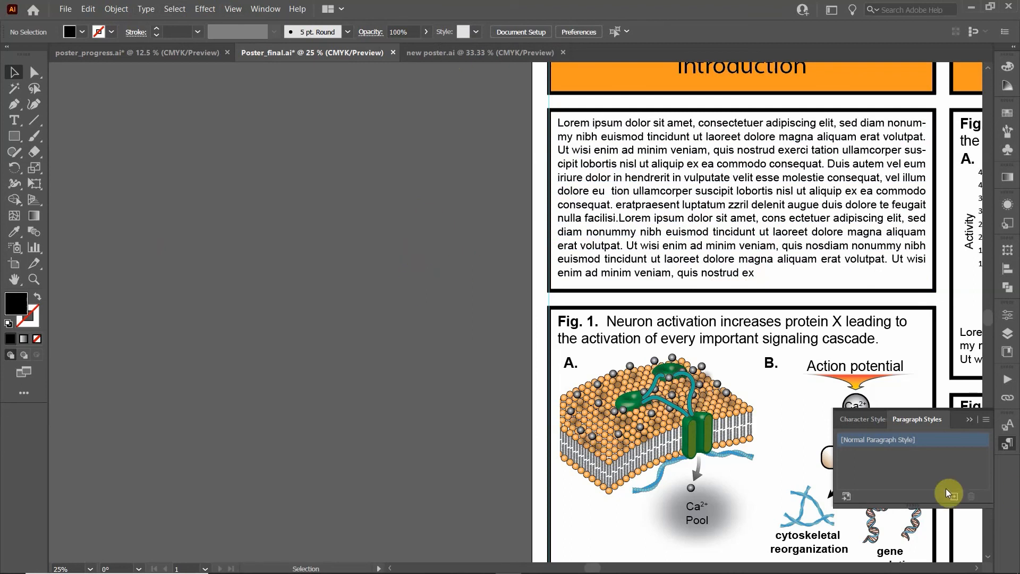
{"action": "left_click", "coordinate": [1008, 444]}
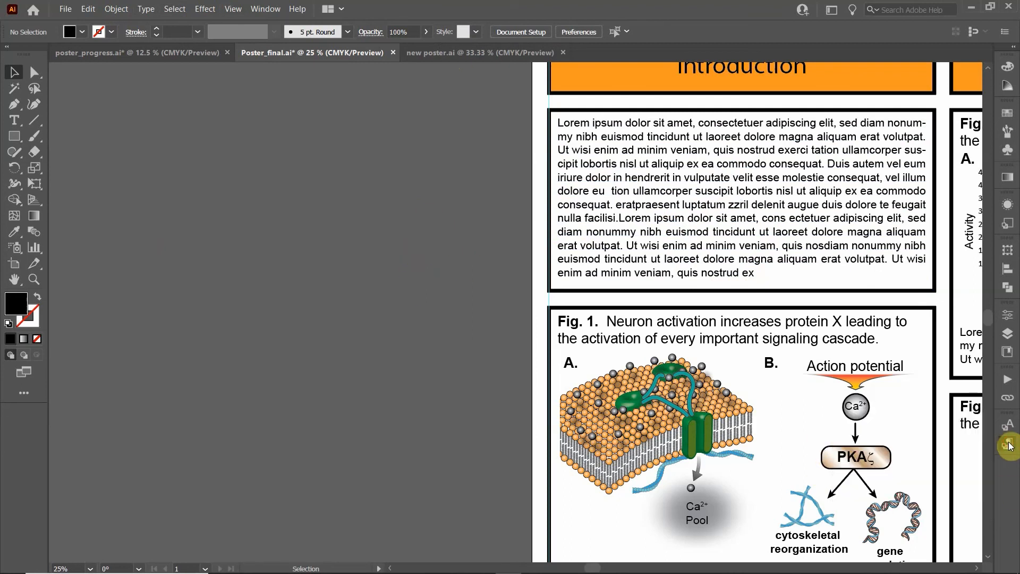
{"action": "left_click", "coordinate": [1008, 444]}
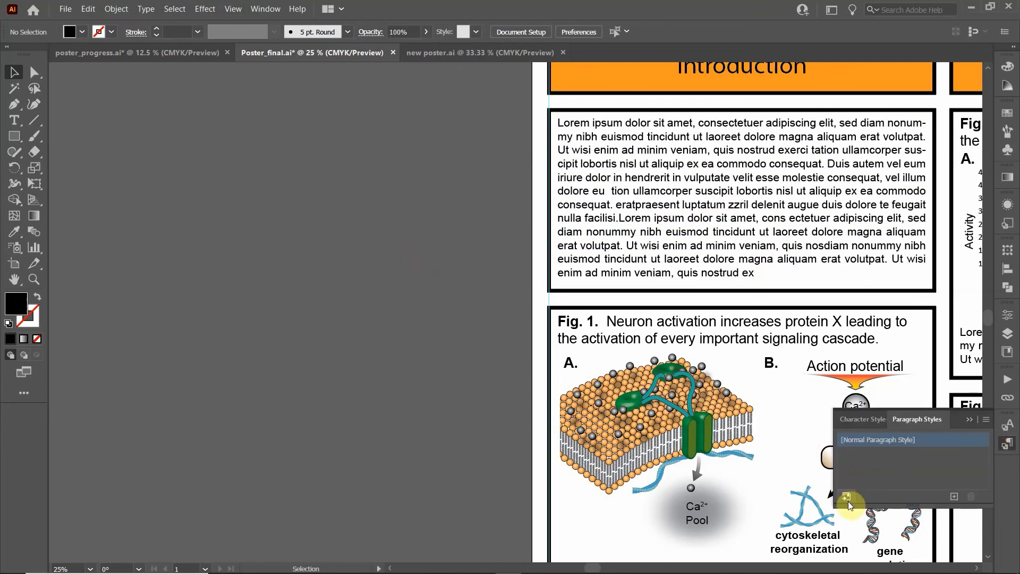
{"action": "left_click", "coordinate": [986, 417]}
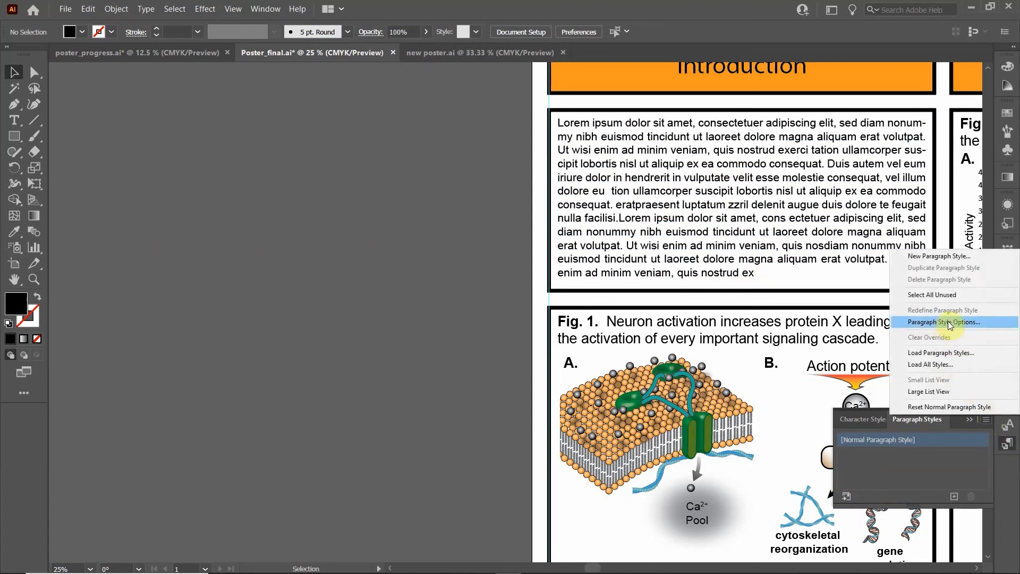
{"action": "left_click", "coordinate": [945, 353]}
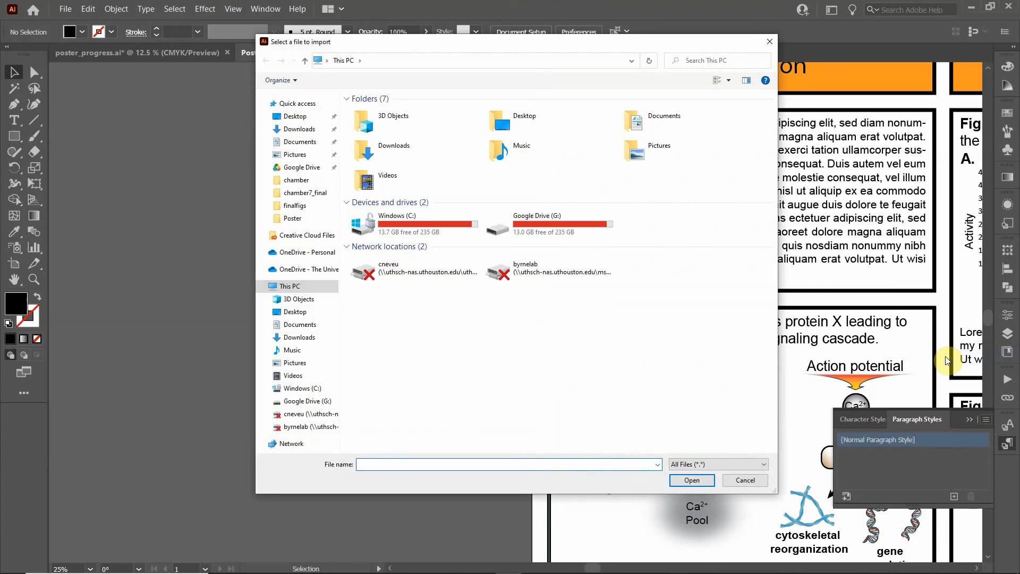
{"action": "left_click", "coordinate": [300, 325]}
{"action": "double_click", "coordinate": [393, 133]}
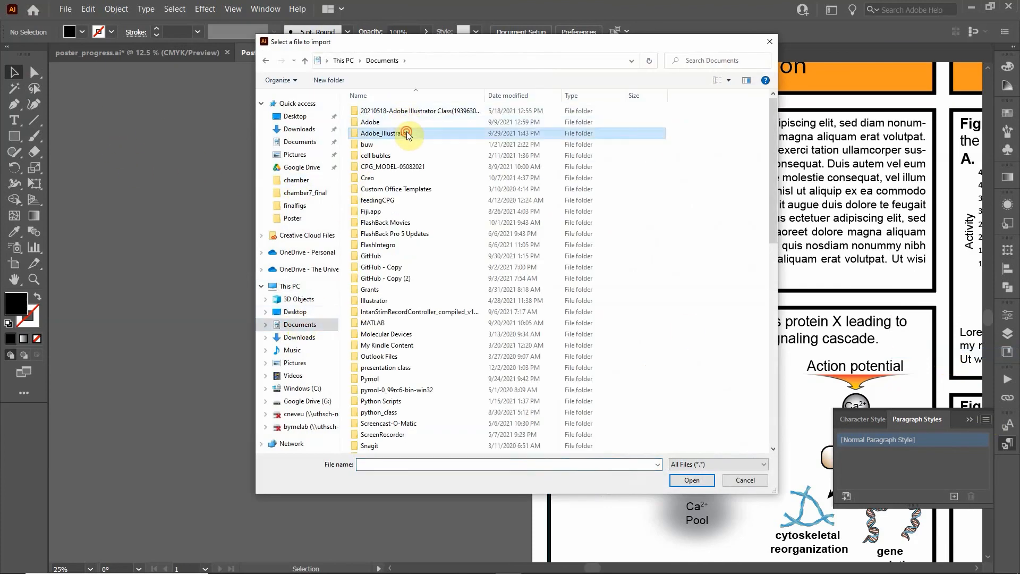
{"action": "double_click", "coordinate": [436, 122]}
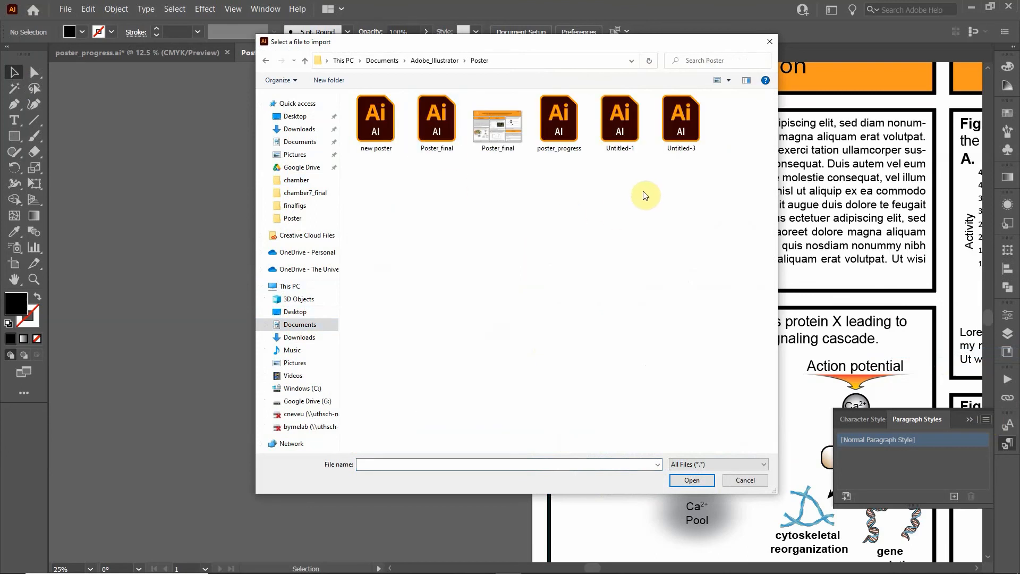
{"action": "left_click", "coordinate": [384, 133]}
{"action": "left_click", "coordinate": [691, 480]}
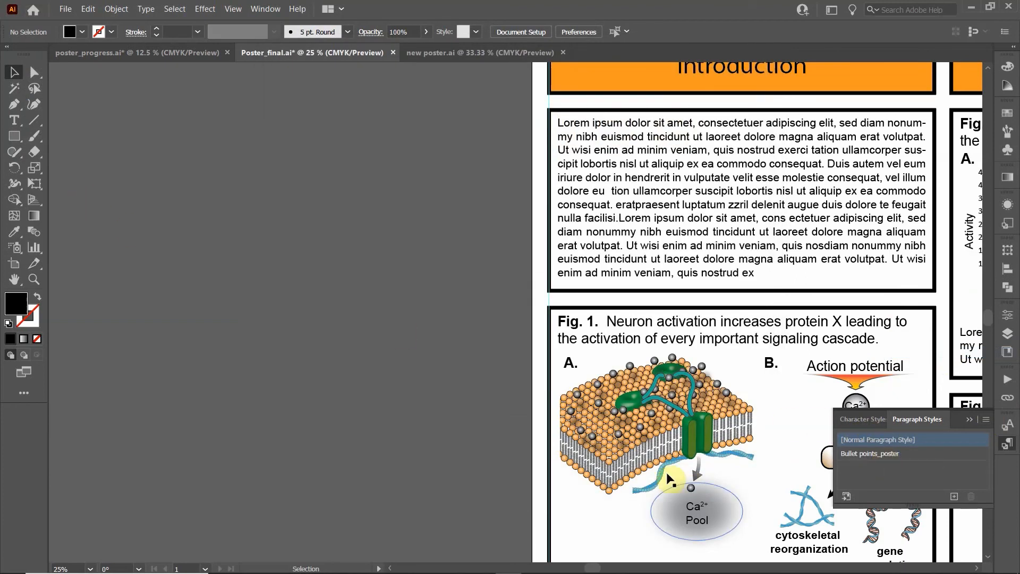
Test Bullet points_poster on a placeholder text frame, delete it, and return to new poster
{"action": "left_click", "coordinate": [14, 120]}
{"action": "left_click_drag", "start_coordinate": [151, 122], "coordinate": [396, 305]}
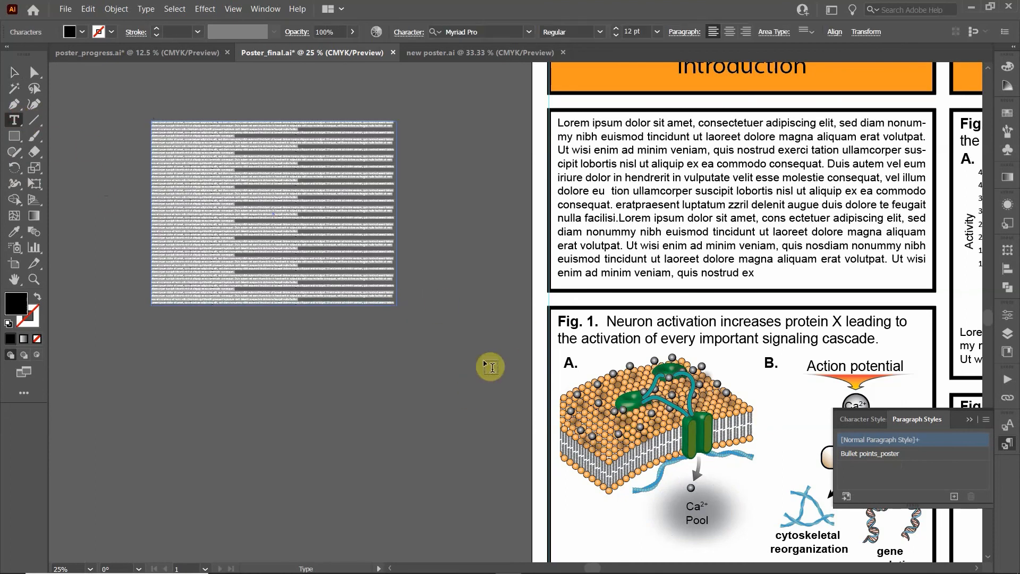
{"action": "left_click", "coordinate": [879, 454]}
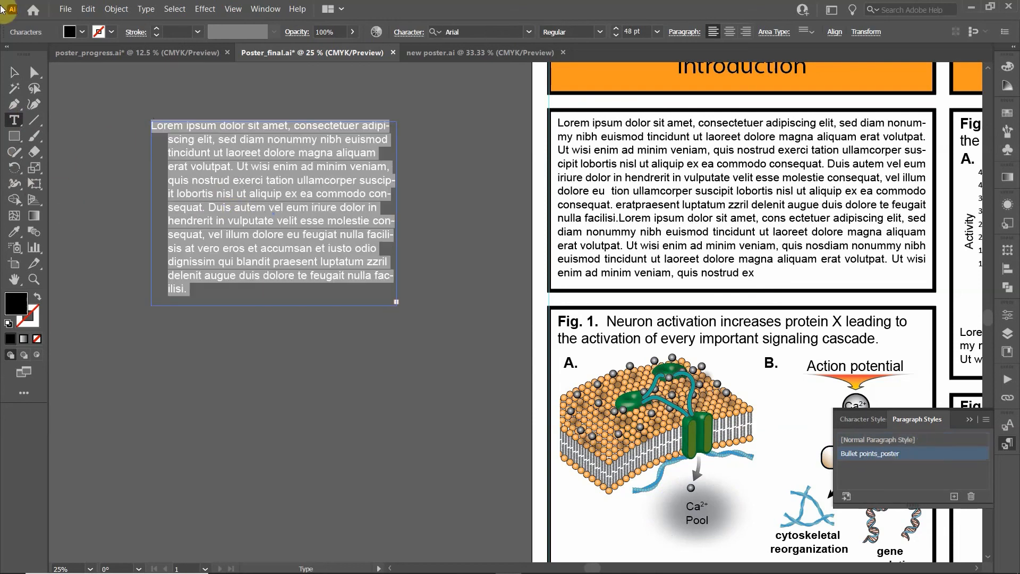
{"action": "left_click", "coordinate": [14, 72]}
{"action": "left_click", "coordinate": [205, 162]}
{"action": "left_click", "coordinate": [211, 167]}
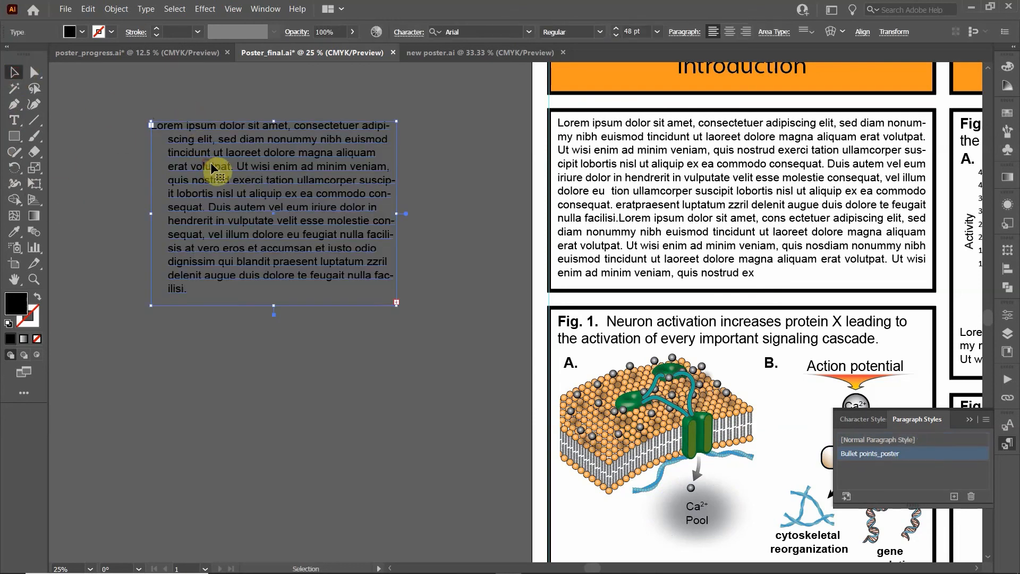
{"action": "key", "text": "Delete"}
{"action": "left_click", "coordinate": [480, 51]}
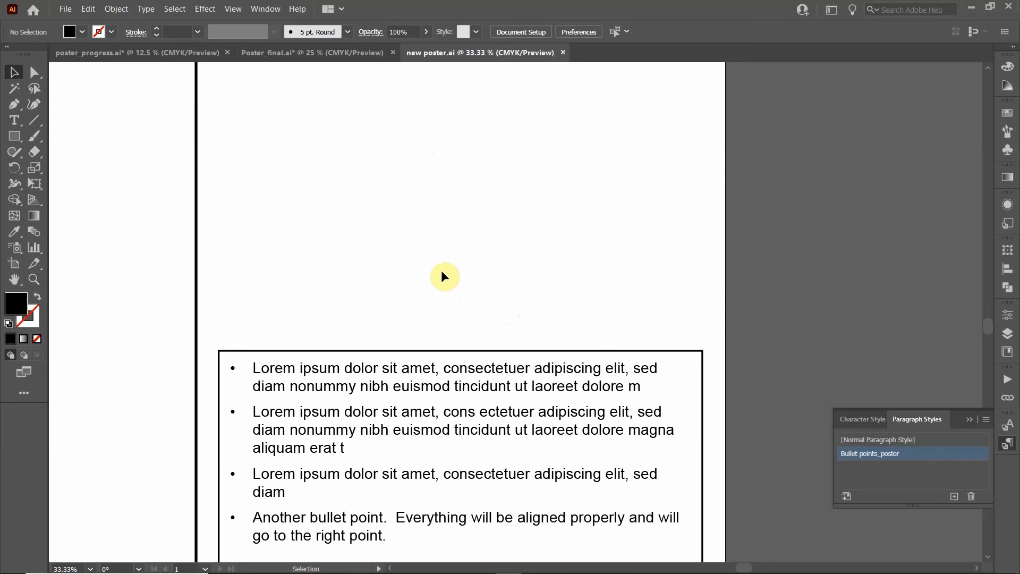
Zoom out to view the whole poster, then draw an octagon over the credits text
{"action": "scroll", "coordinate": [425, 288], "scroll_direction": "down", "scroll_amount": 2}
{"action": "left_click_drag", "start_coordinate": [382, 222], "coordinate": [617, 313]}
{"action": "scroll", "coordinate": [705, 323], "scroll_direction": "down", "scroll_amount": 1}
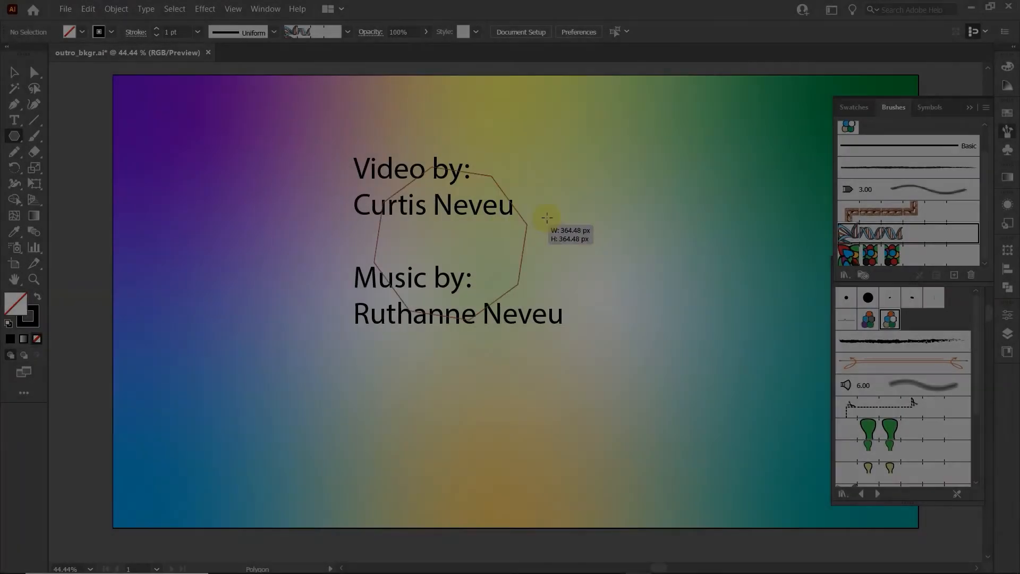
{"action": "left_click_drag", "start_coordinate": [547, 217], "coordinate": [604, 182]}
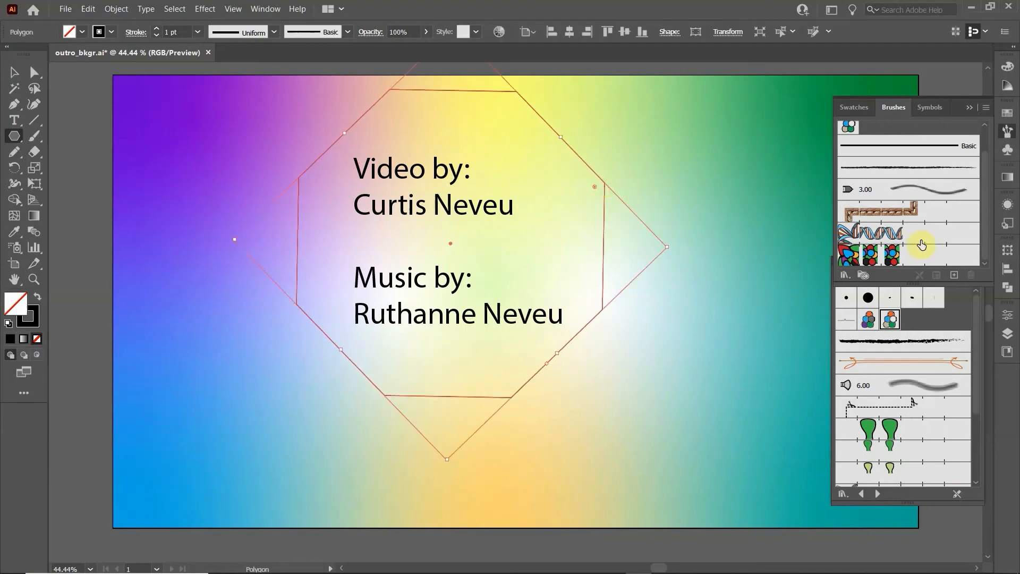